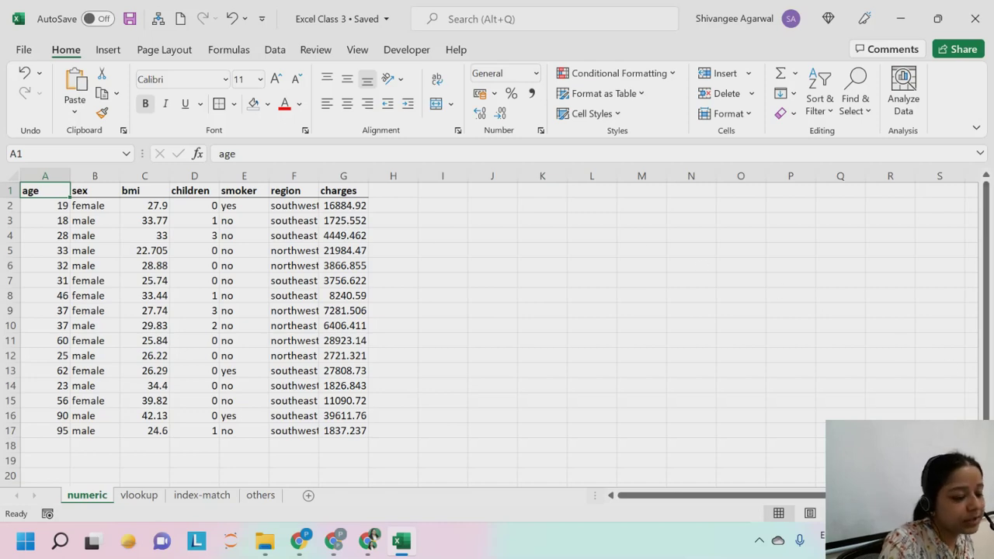
Enter the question '1. How many policyholders?' in cell I4.
scroll(497, 326, "up", 1, "ctrl")
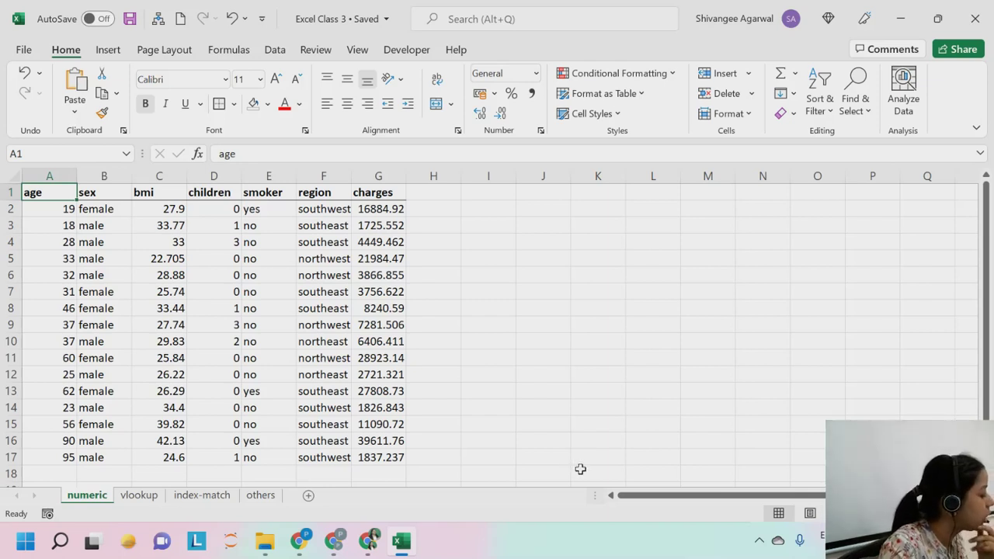
left_click(467, 244)
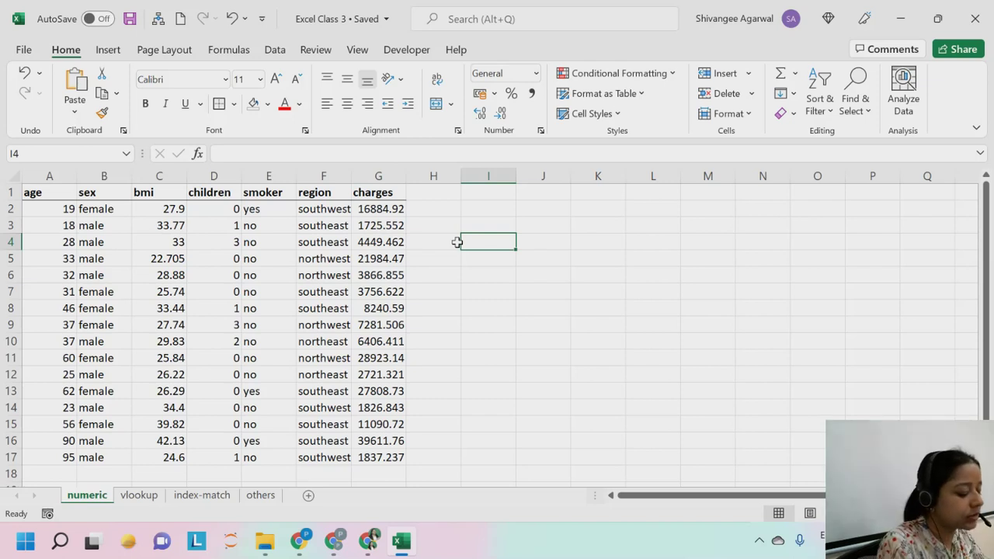
type("1.")
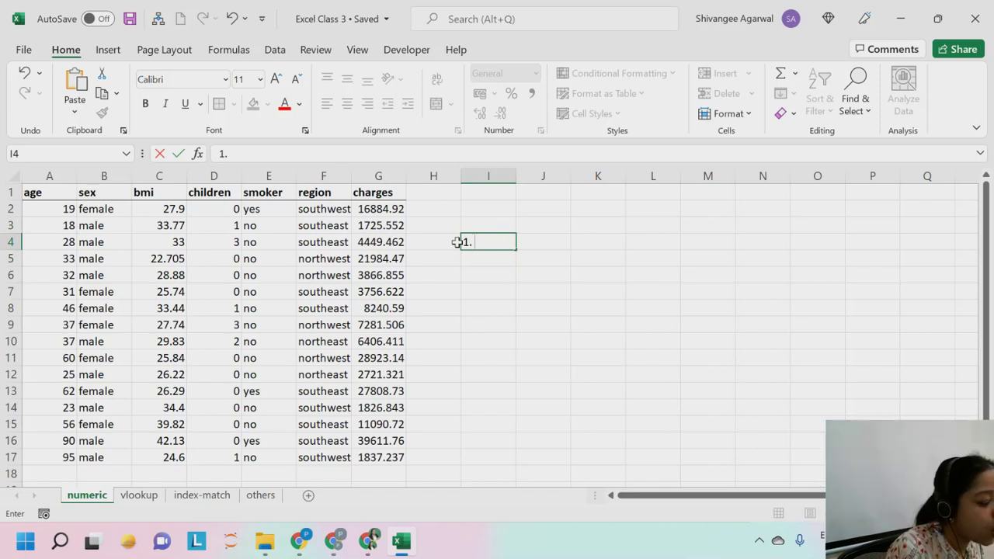
type("How many ")
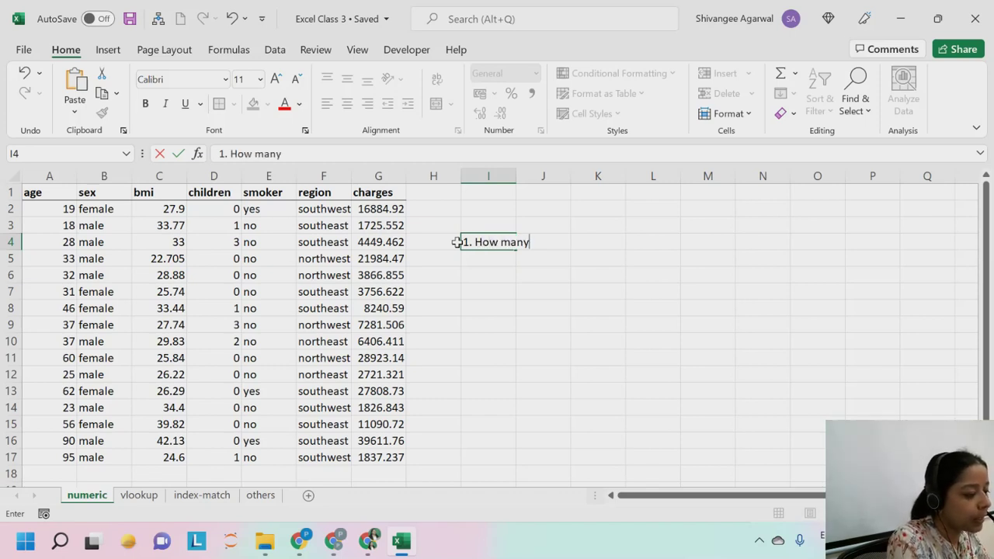
type("sales a")
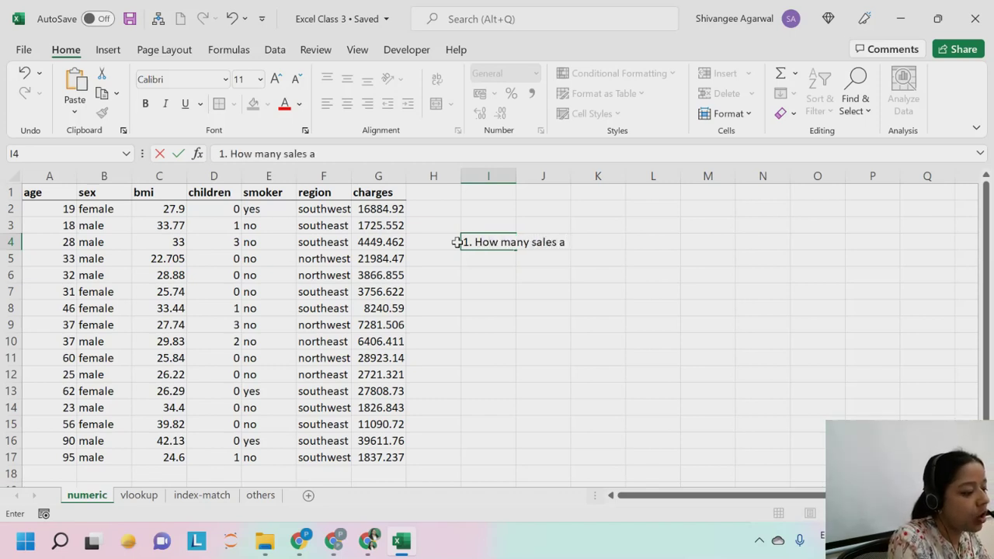
key("BackSpace")
key("BackSpace")
key("BackSpace")
key("BackSpace")
key("BackSpace")
key("BackSpace")
key("BackSpace")
type("pol")
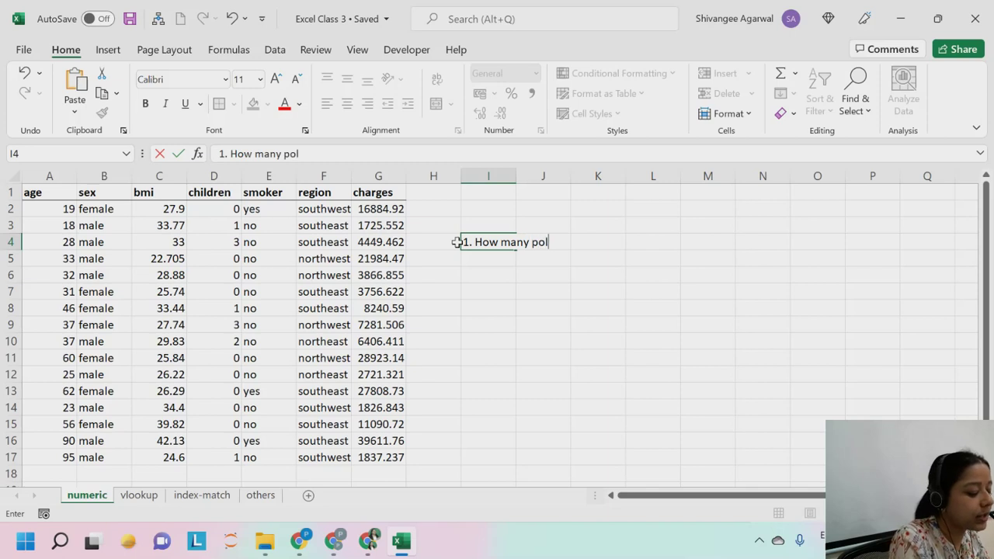
type("icys")
key("BackSpace")
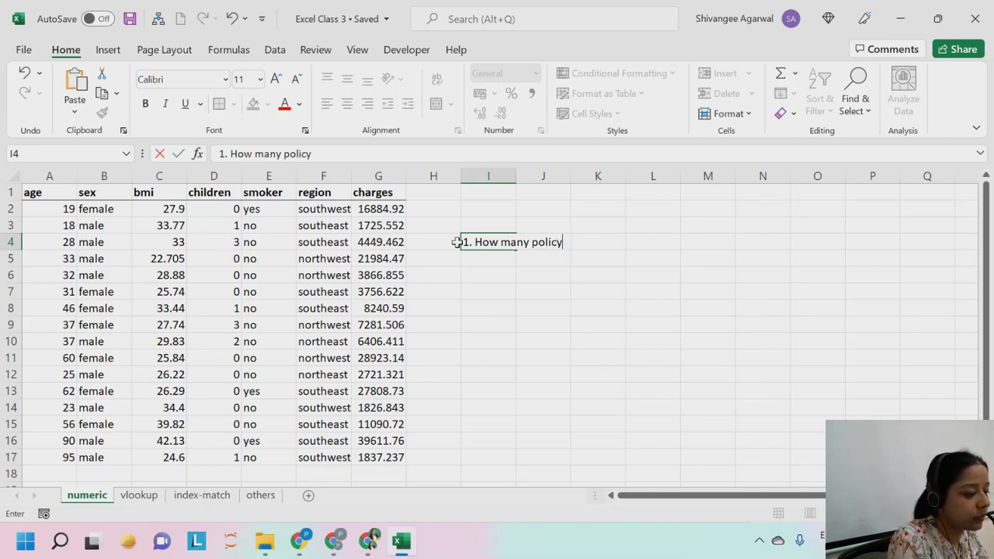
type("holders")
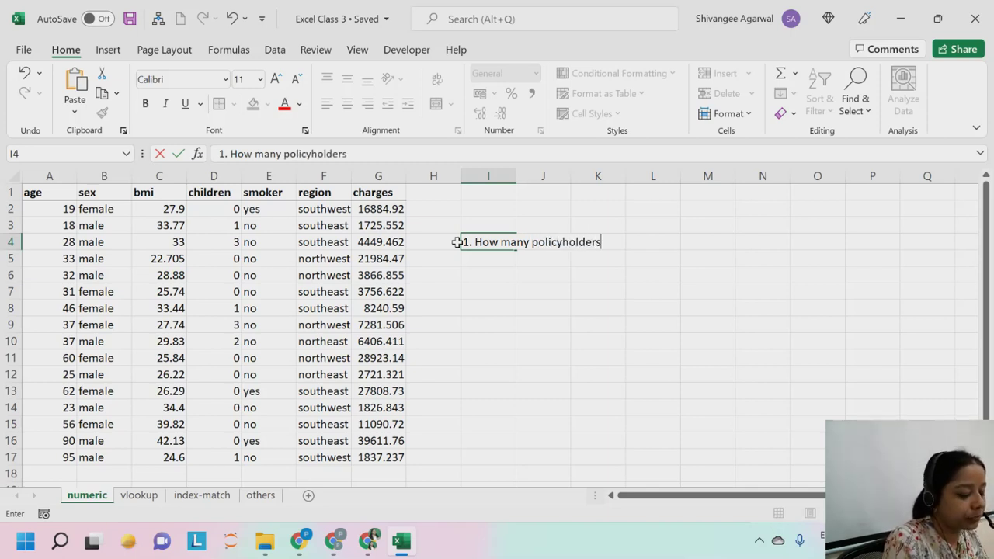
type("?")
key("Return")
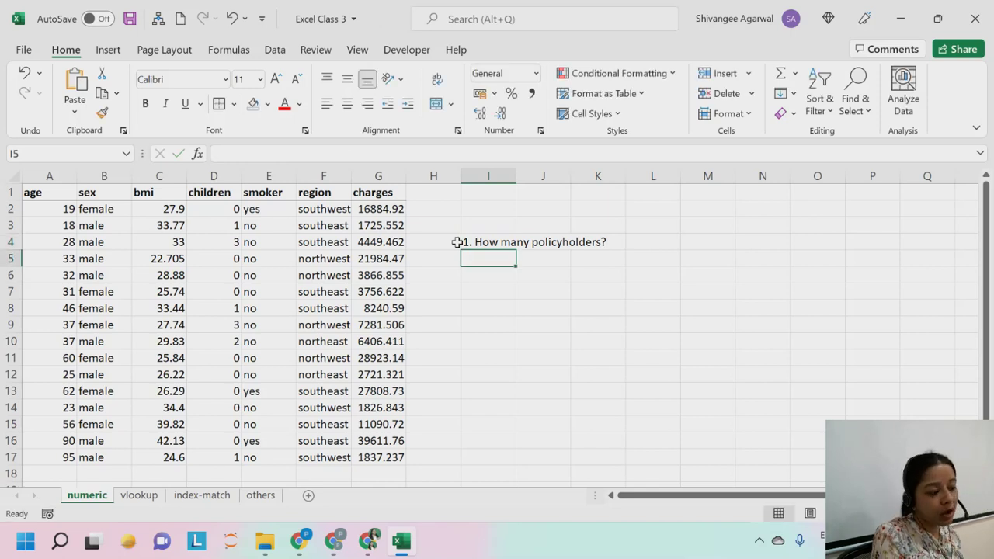
Select the data rows to gauge the record count, then pick answer cell L4.
left_click(474, 242)
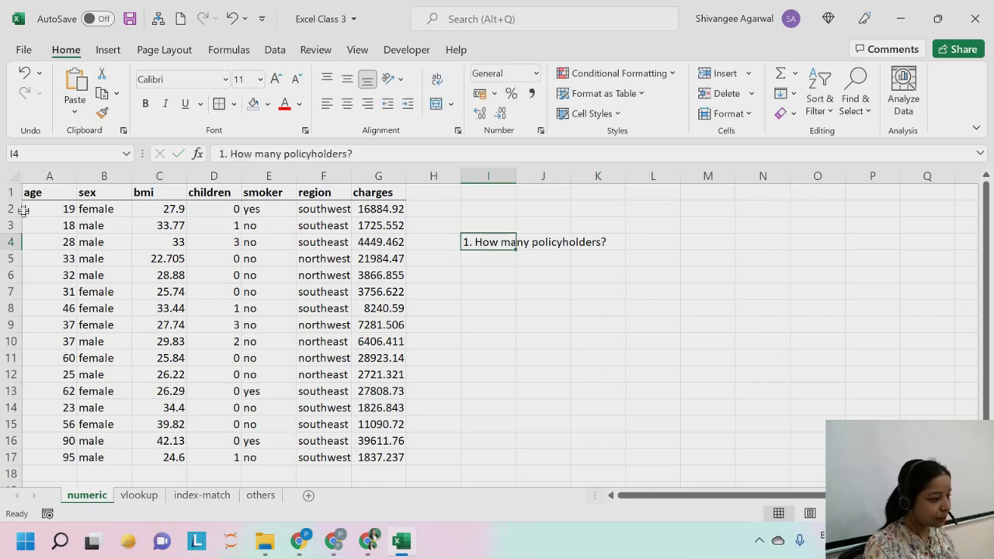
left_click_drag(11, 209, 4, 460)
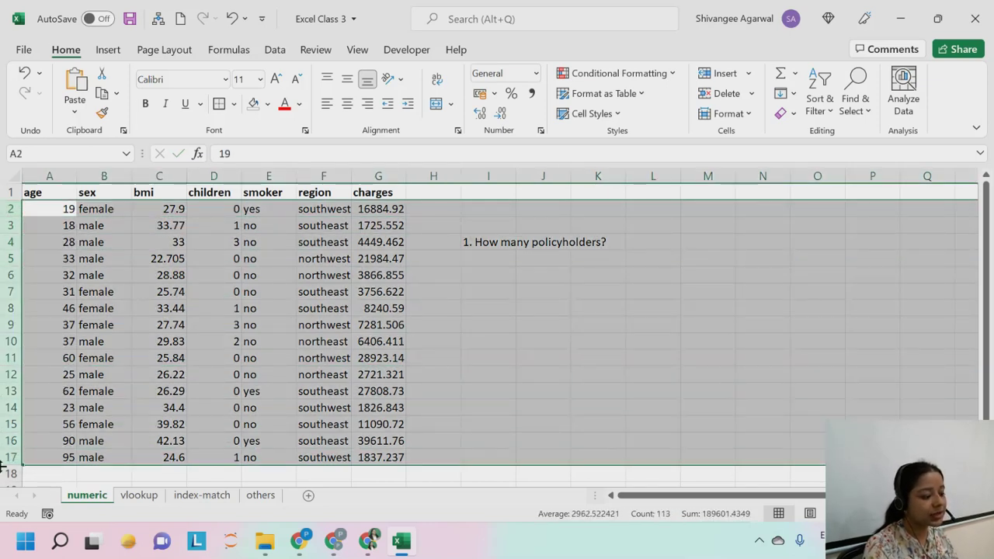
left_click(156, 393)
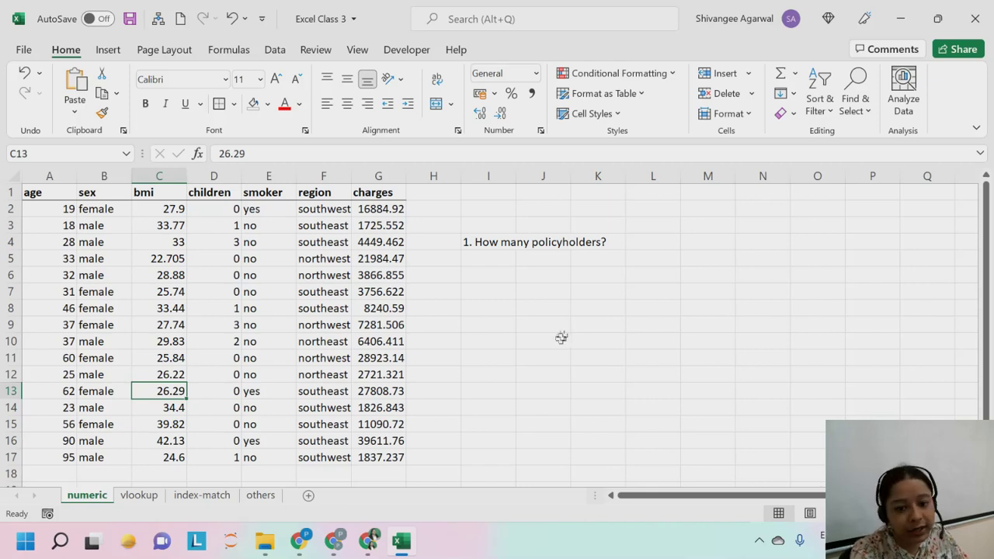
left_click(645, 244)
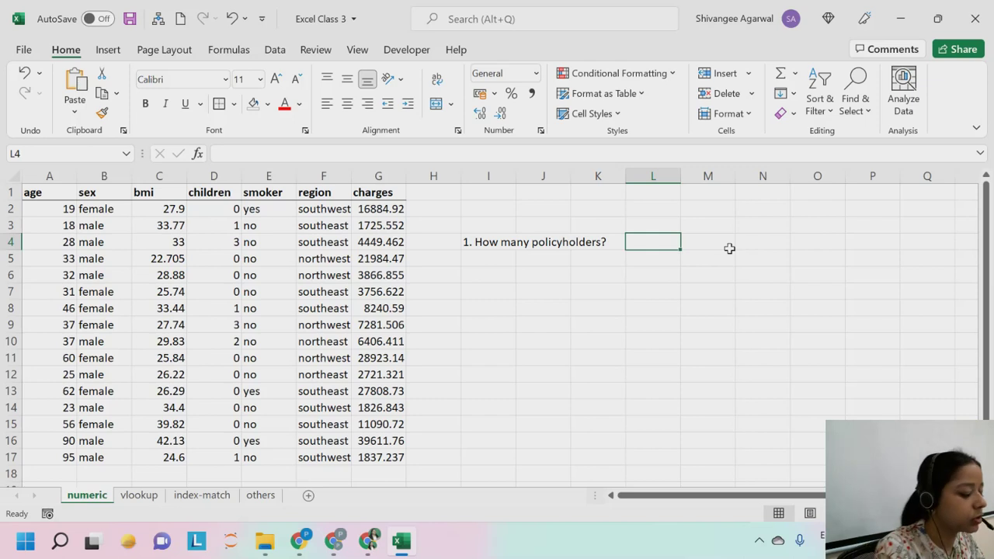
Enter =COUNT(G2:G17) in L4 so it returns 16 policyholders.
type("=")
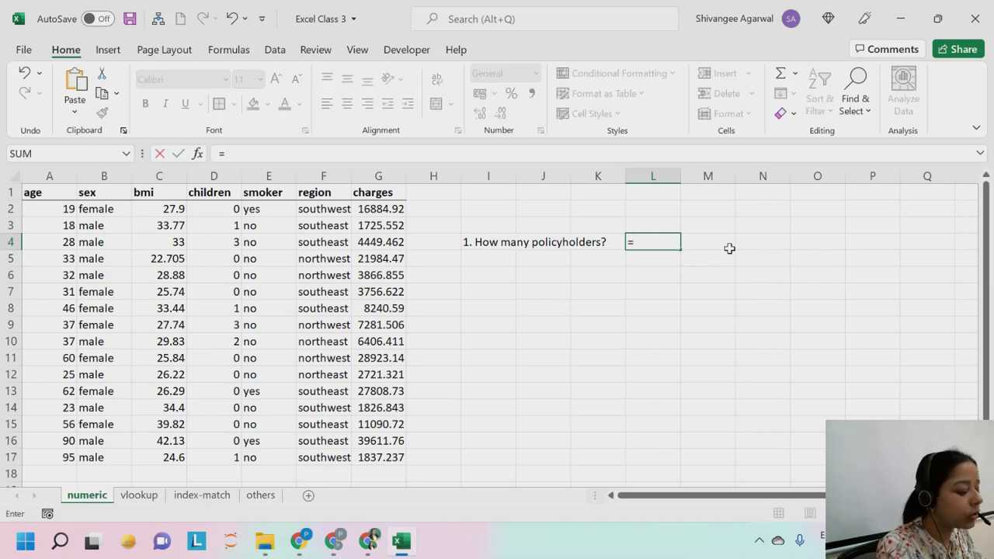
type("COUNT")
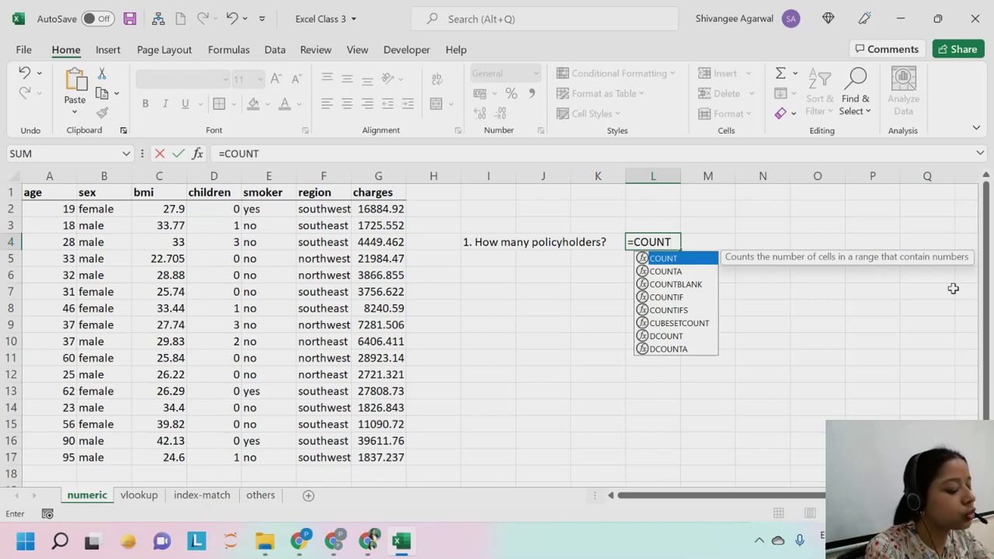
type("(")
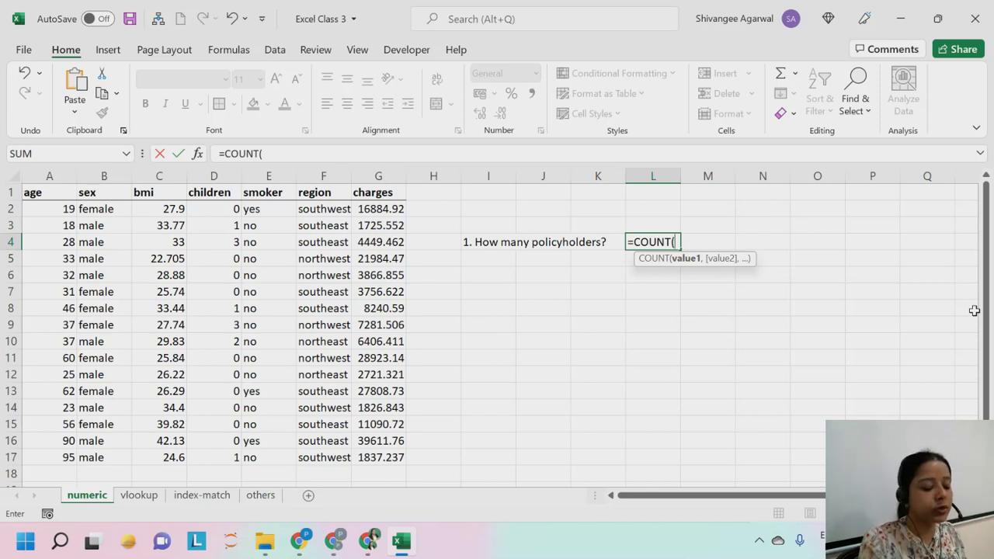
key("Left")
key("Left")
key("Left")
key("Left")
key("Left")
key("Left")
key("Left")
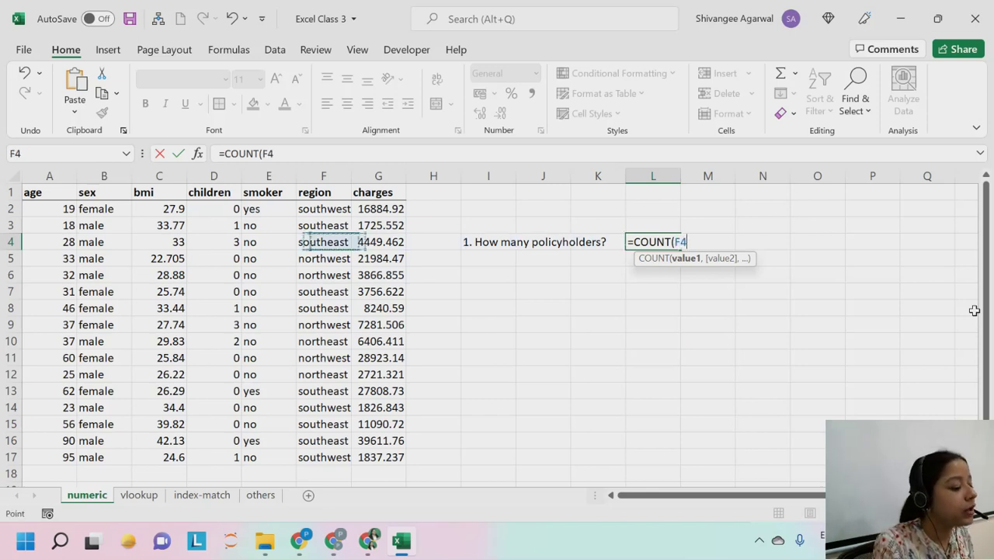
key("Right")
key("Right")
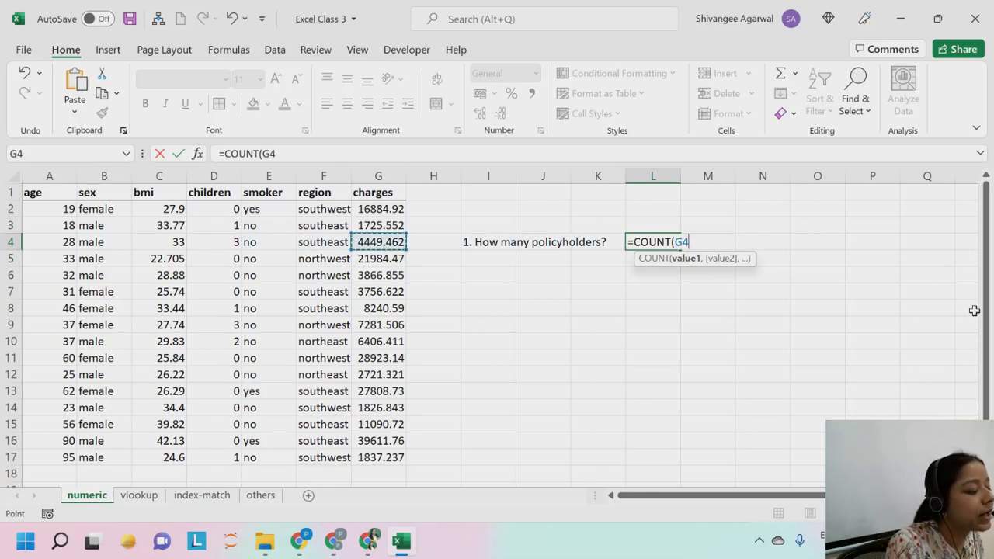
key("Left")
key("Left")
key("Right")
key("Right")
key("Up")
key("Up")
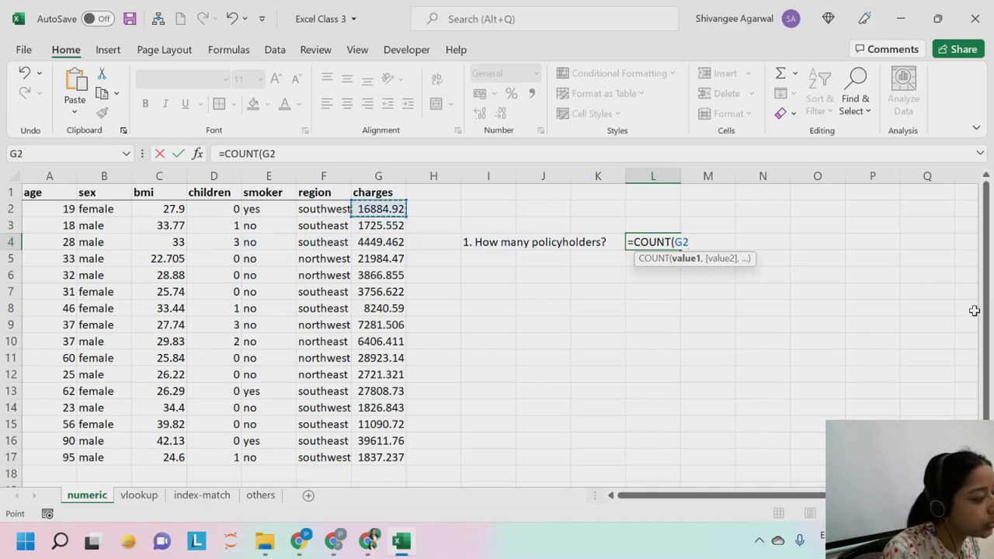
key("ctrl+shift+Down")
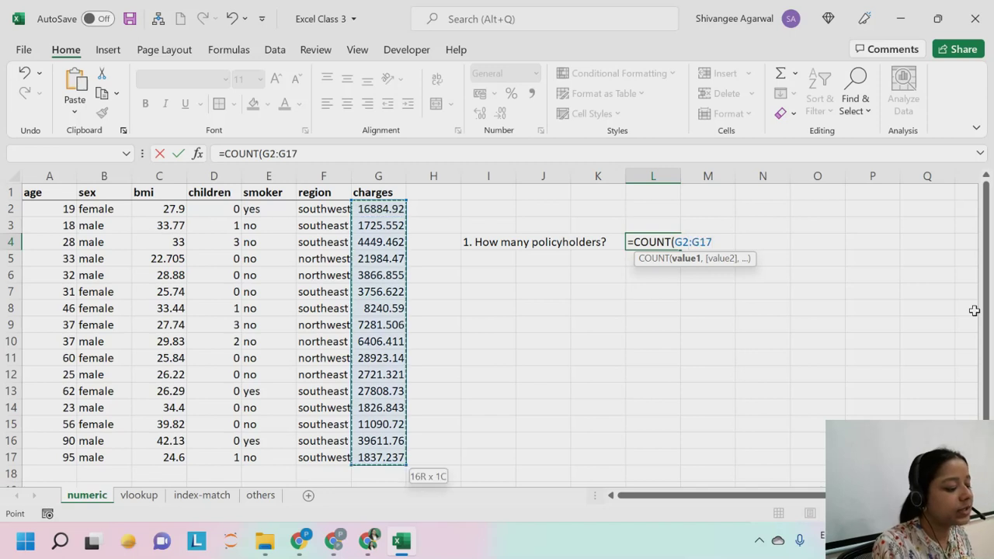
key("ctrl+shift+Up")
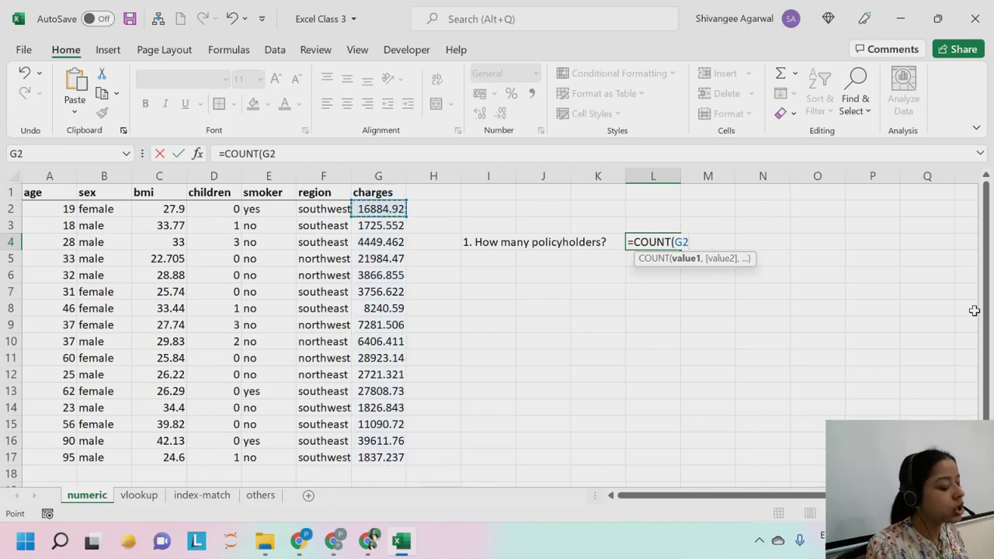
key("ctrl+shift+Down")
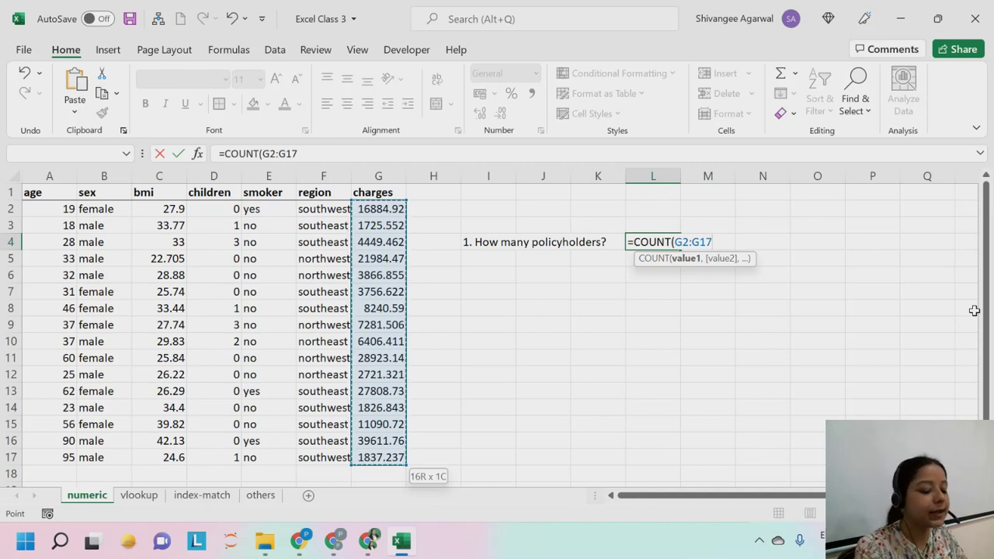
type(")")
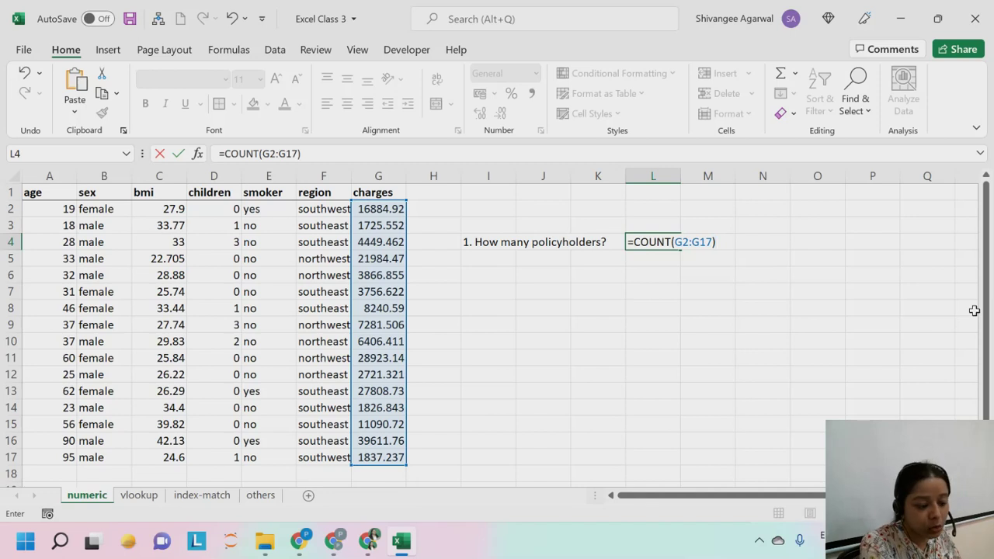
key("Return")
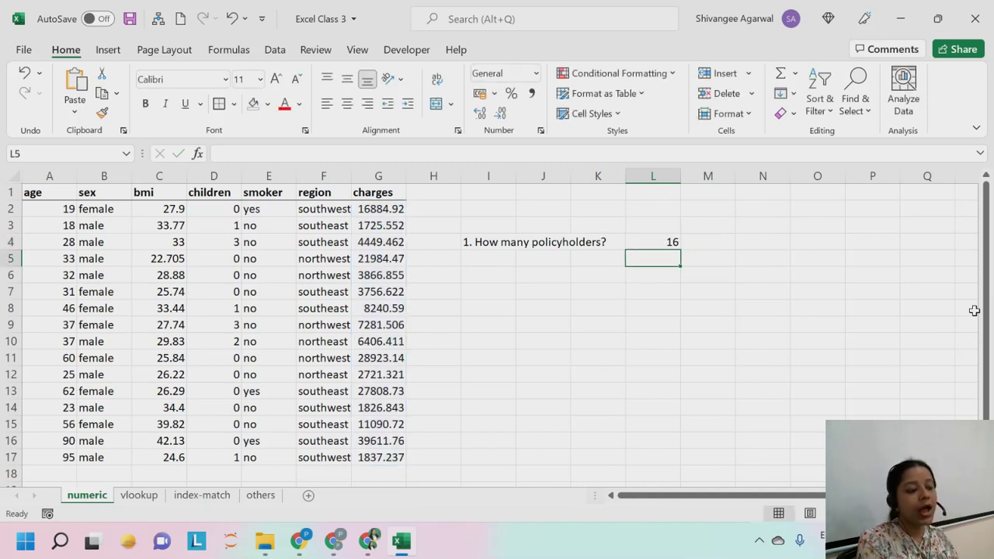
Type the label COUNT in M4 beside the answer.
key("Right")
key("Up")
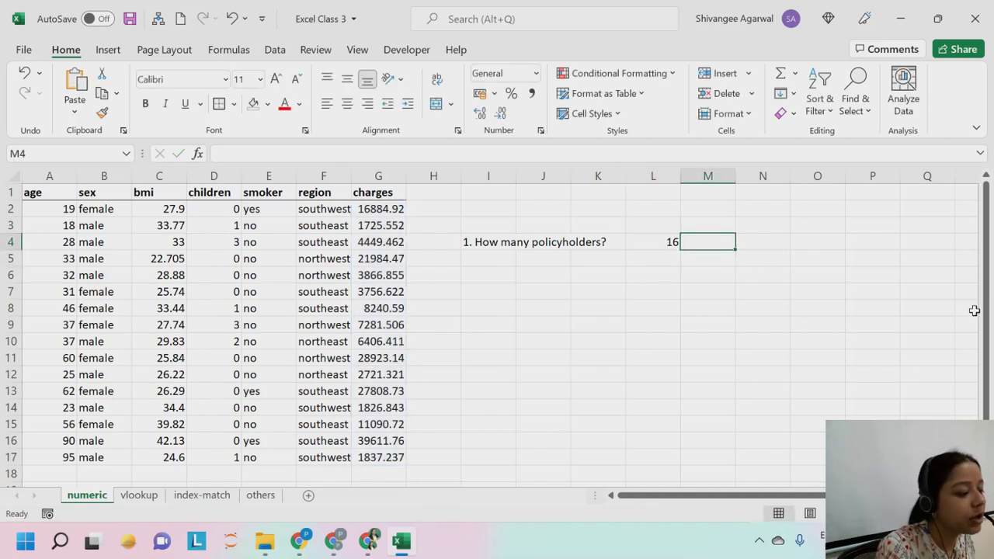
type("COUNT")
key("Return")
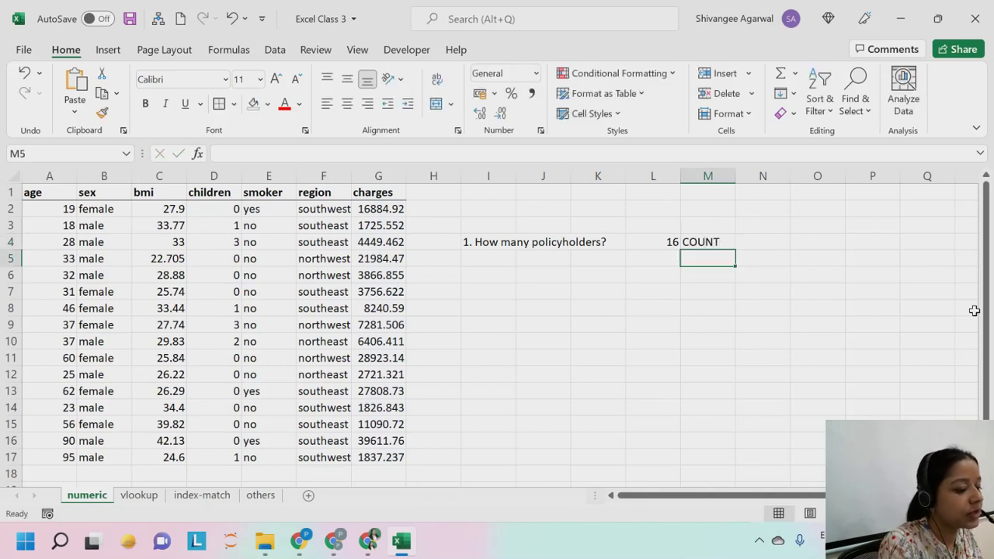
left_click(667, 242)
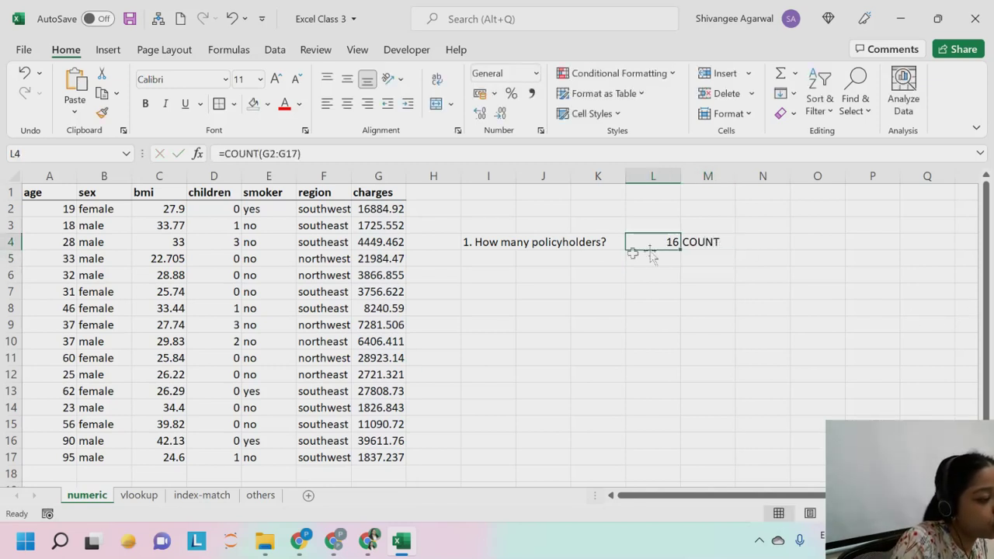
Shade M4:M8 Green, Accent 6, Lighter 80% and make the COUNT label bold.
left_click(692, 242)
left_click_drag(691, 242, 694, 311)
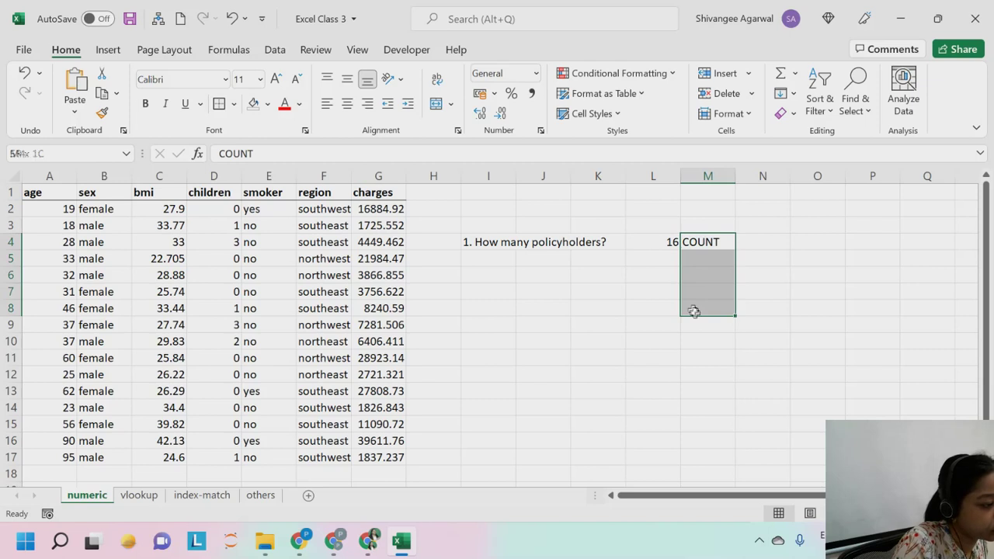
left_click(267, 104)
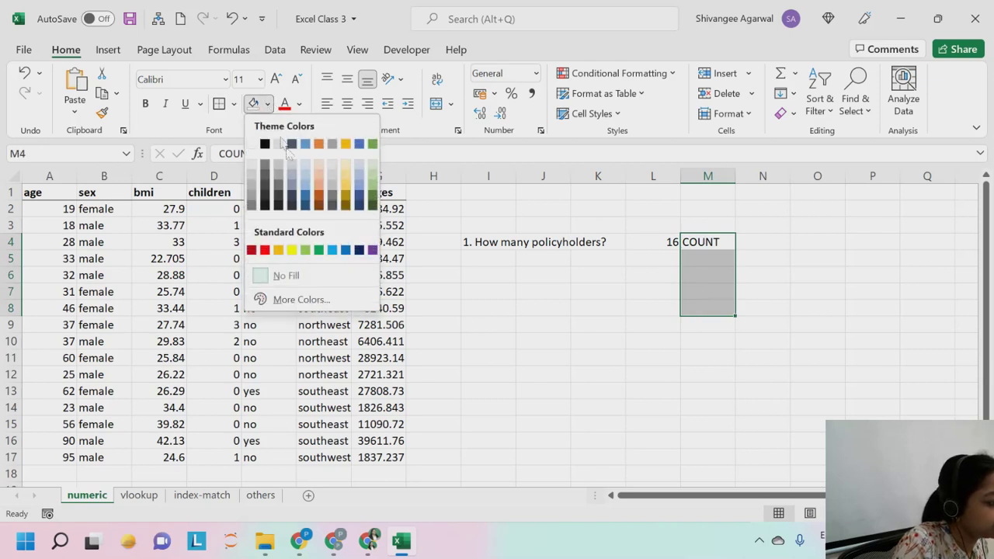
left_click(373, 171)
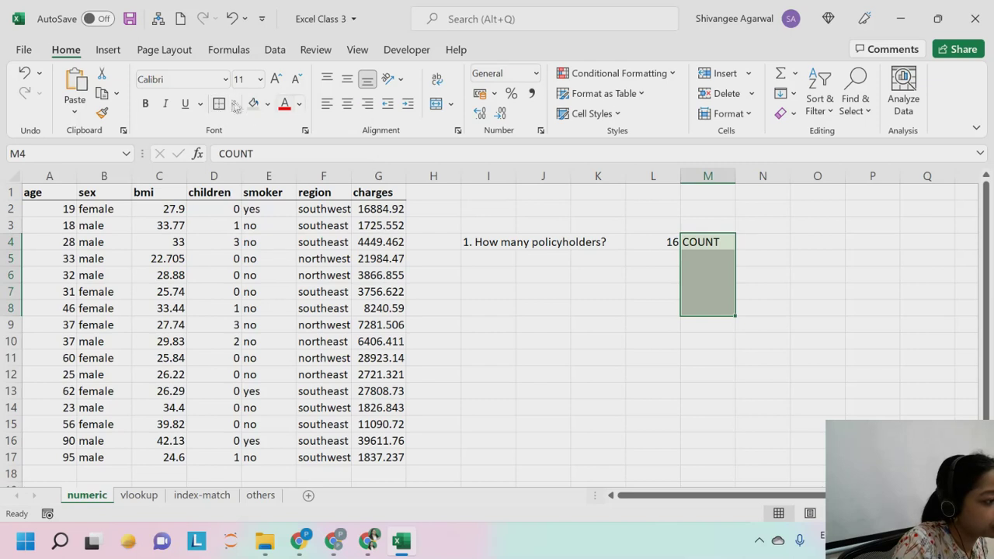
left_click(145, 103)
left_click(612, 305)
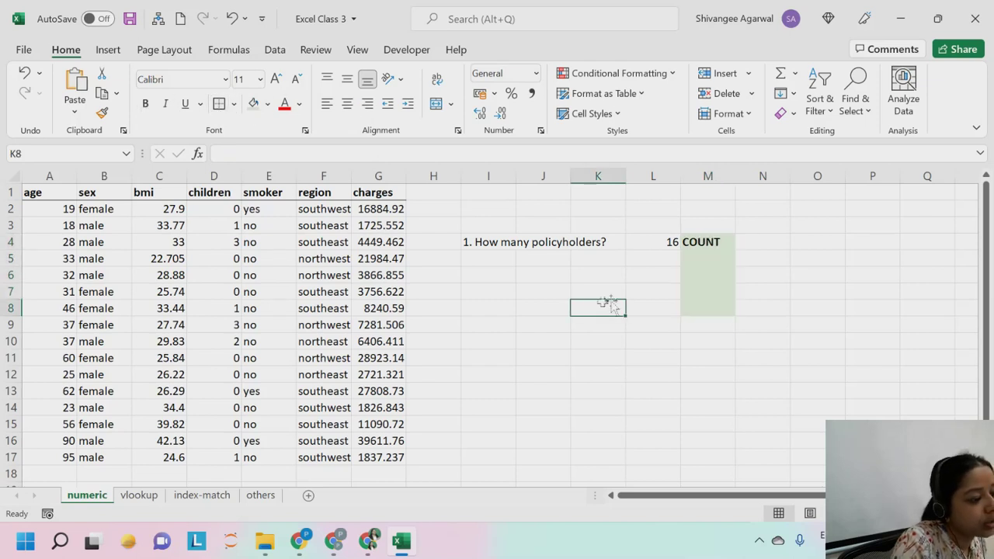
left_click(658, 257)
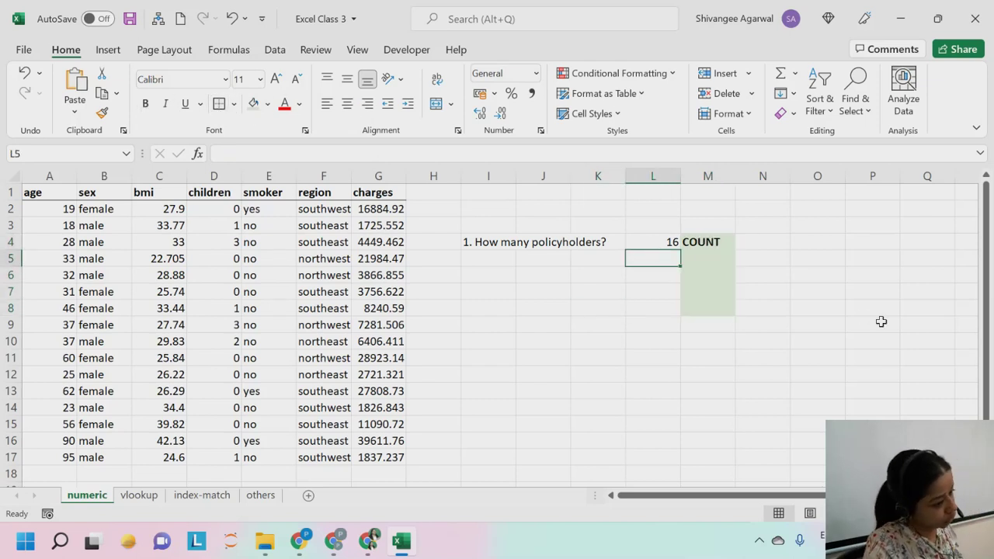
left_click(497, 254)
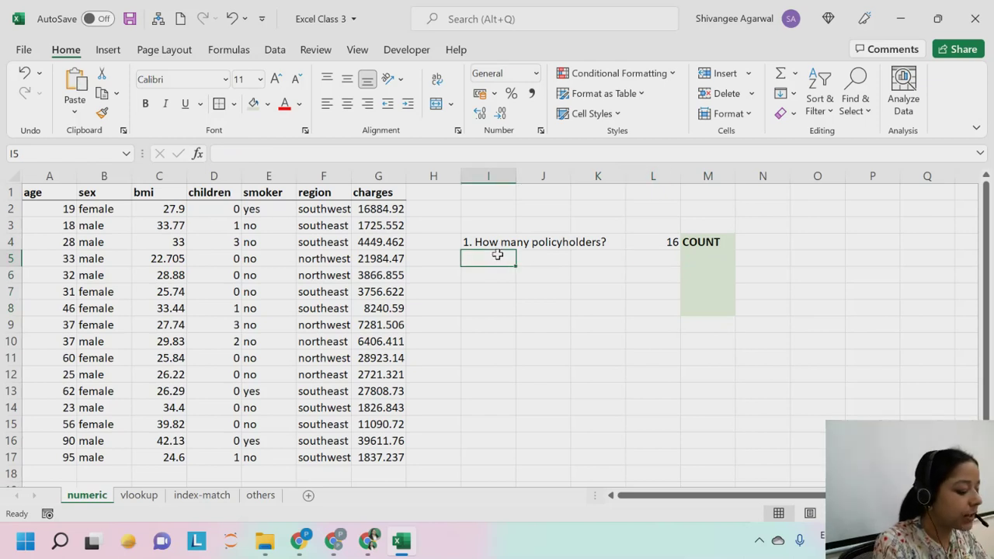
Move question 1 from I4 to K4 and right-align column K.
type("2.")
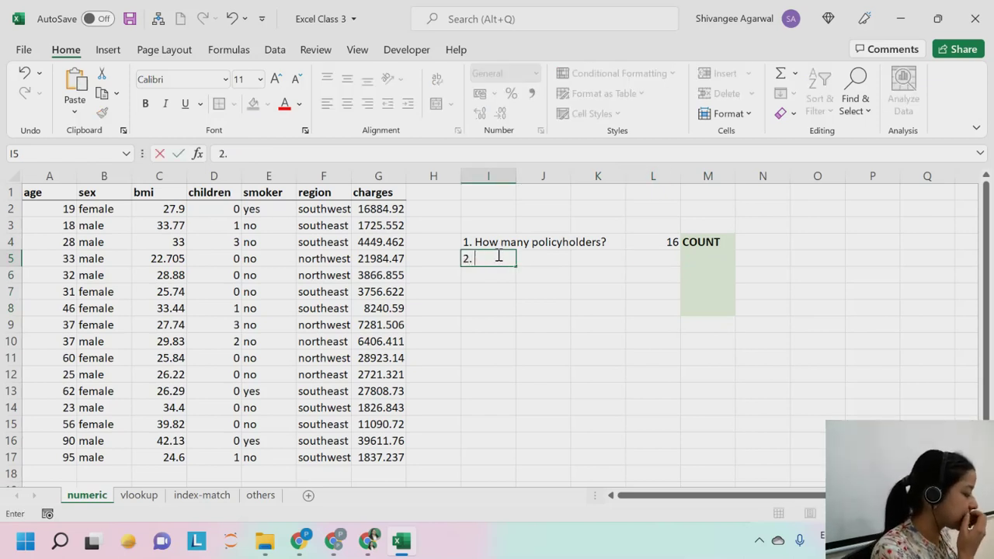
left_click(483, 243)
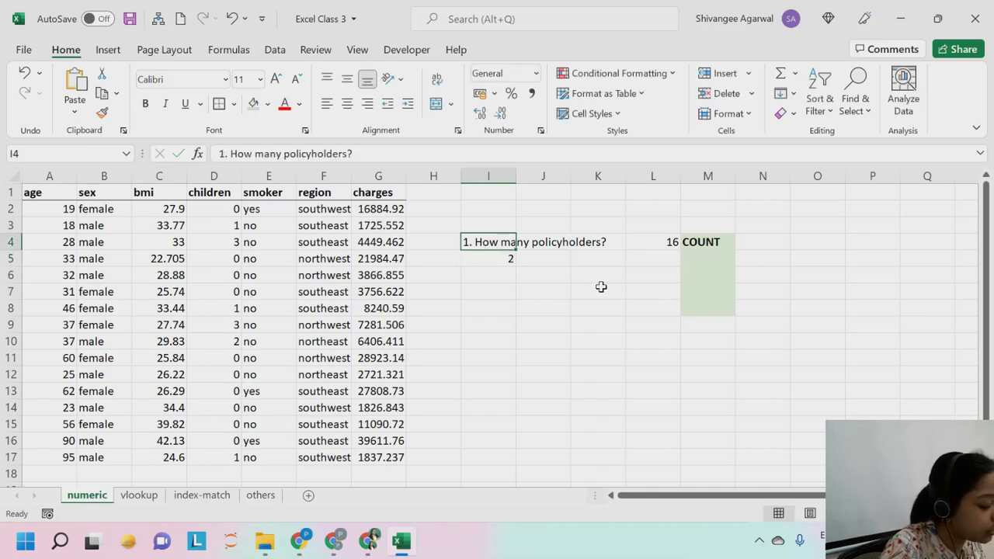
key("ctrl+c")
left_click(611, 246)
key("Return")
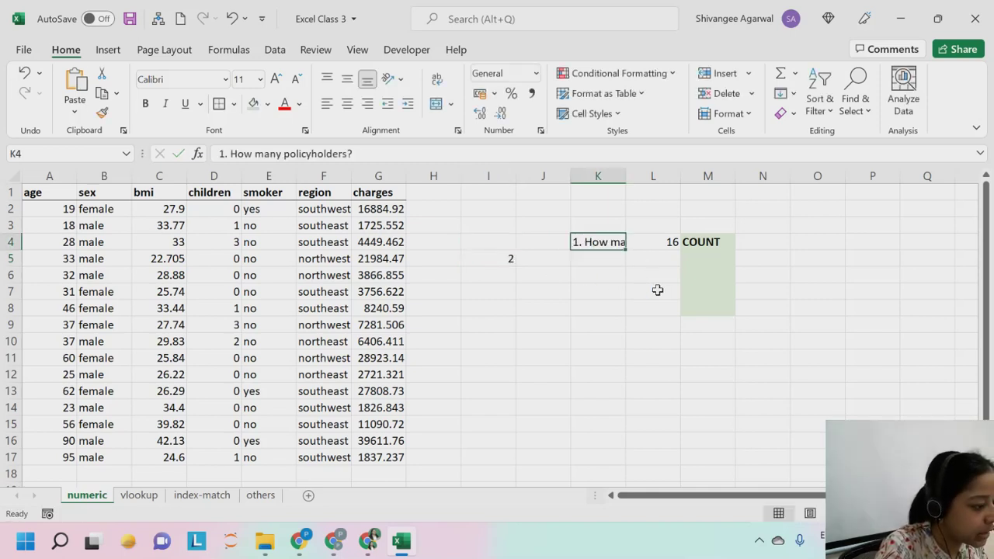
left_click(602, 175)
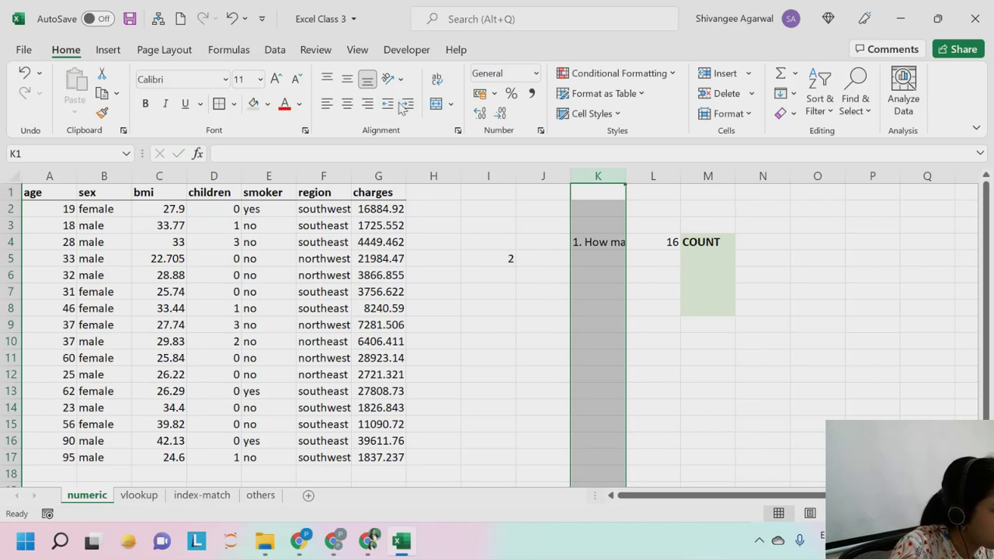
left_click(367, 104)
Clear the stray 2 from I5 and enter '2. How many policyholders?' in K5.
left_click(607, 258)
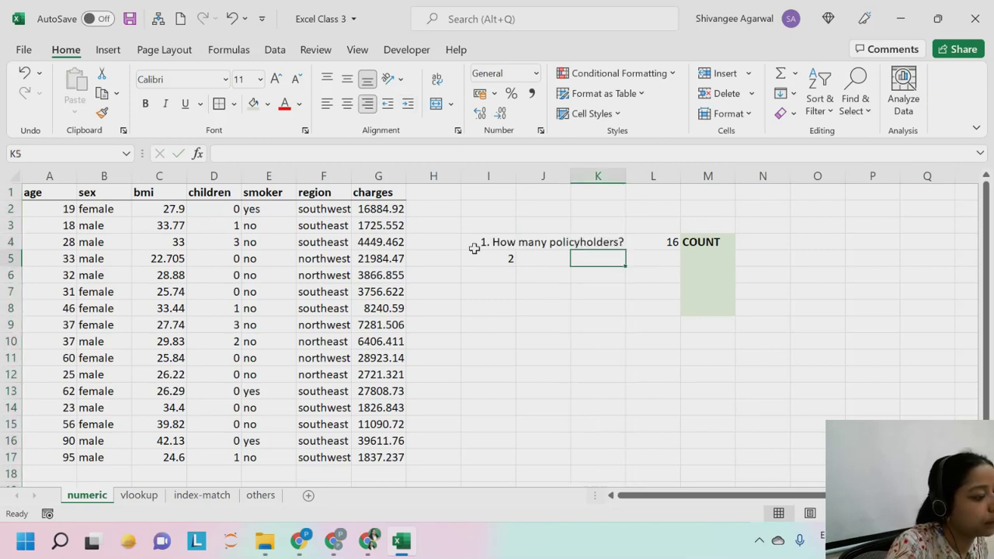
left_click(484, 259)
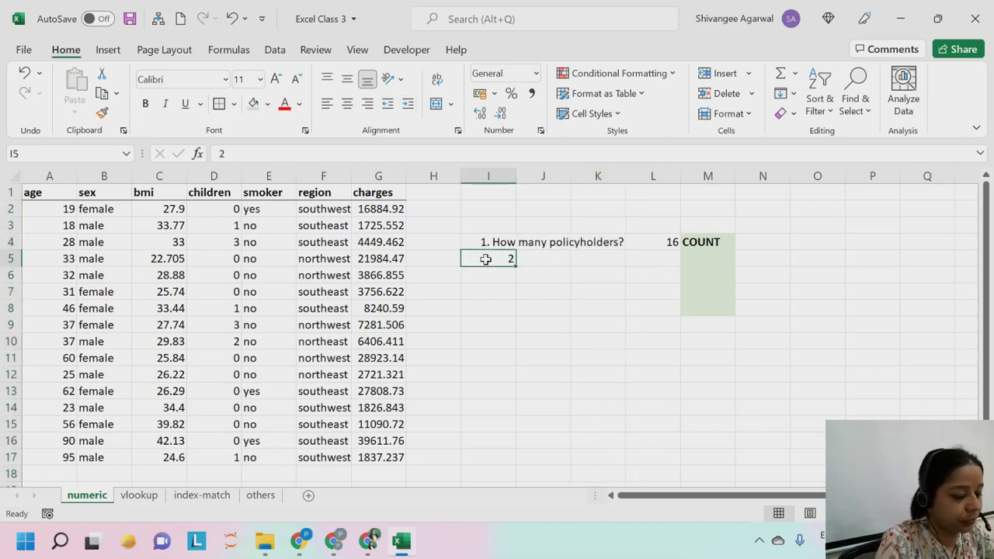
key("Delete")
left_click(603, 267)
type("2.")
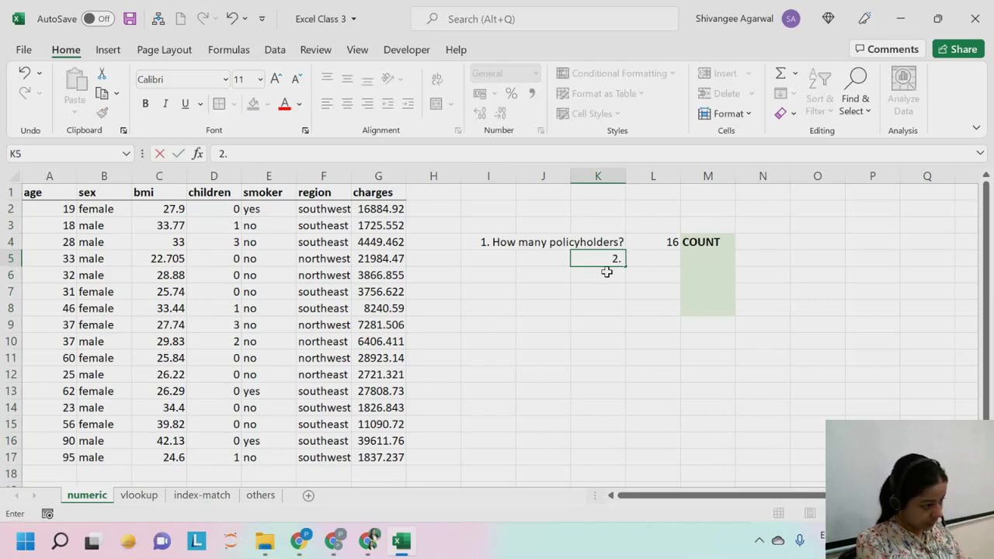
type(" H")
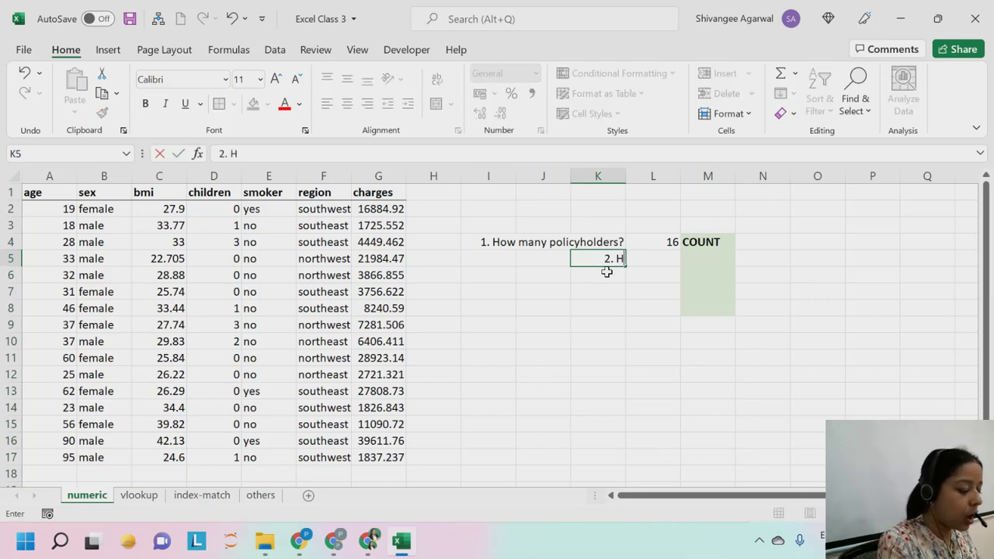
type("ow many po")
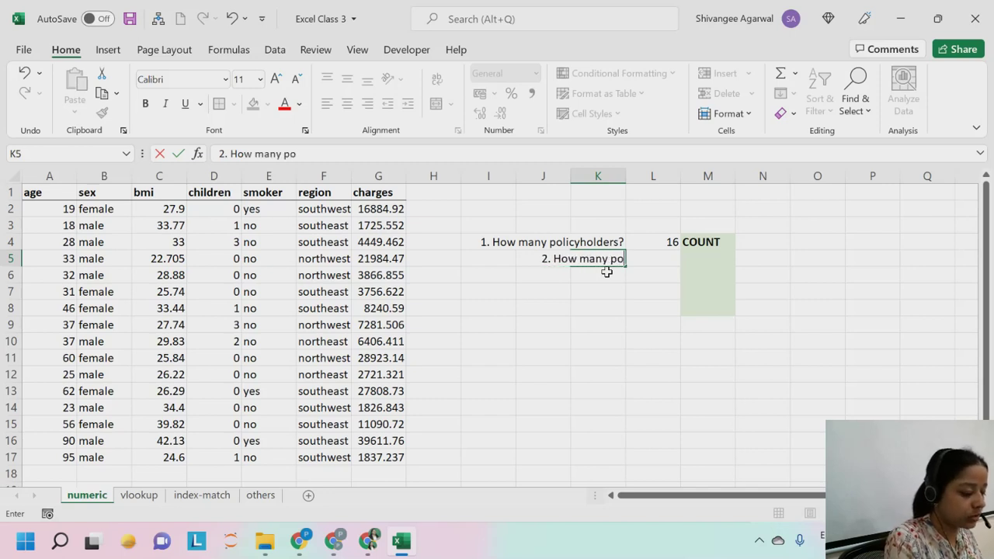
type("licyholder")
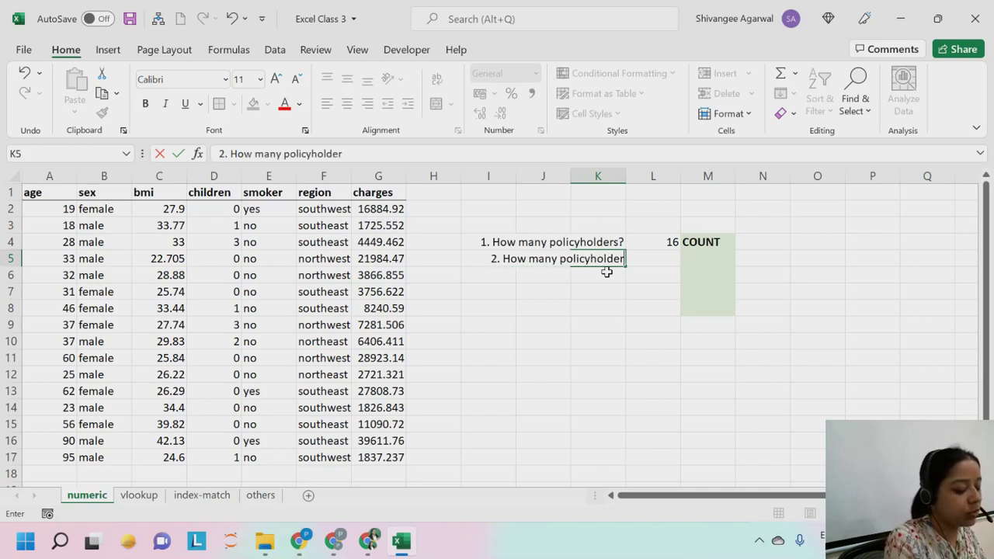
type("s wi")
key("BackSpace")
key("BackSpace")
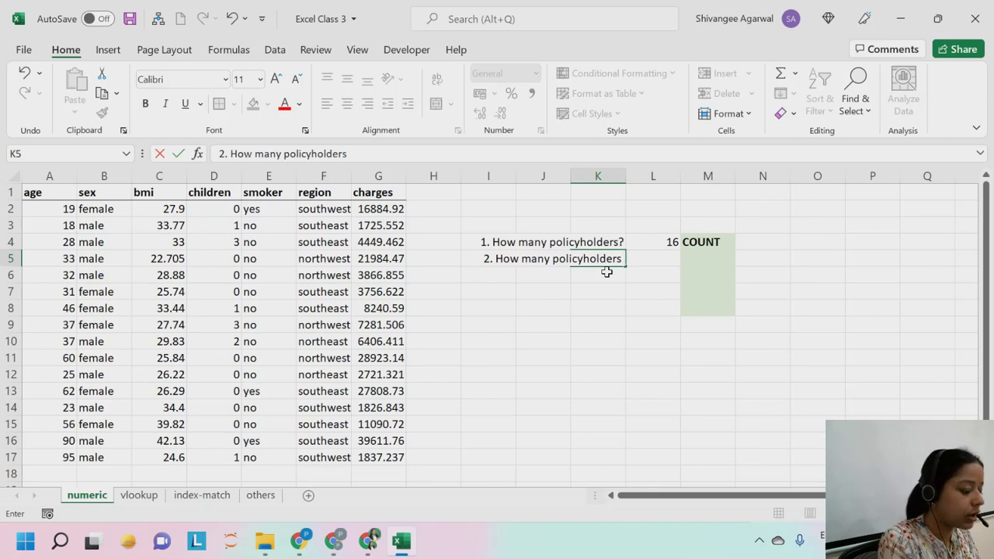
key("BackSpace")
type("?")
key("Return")
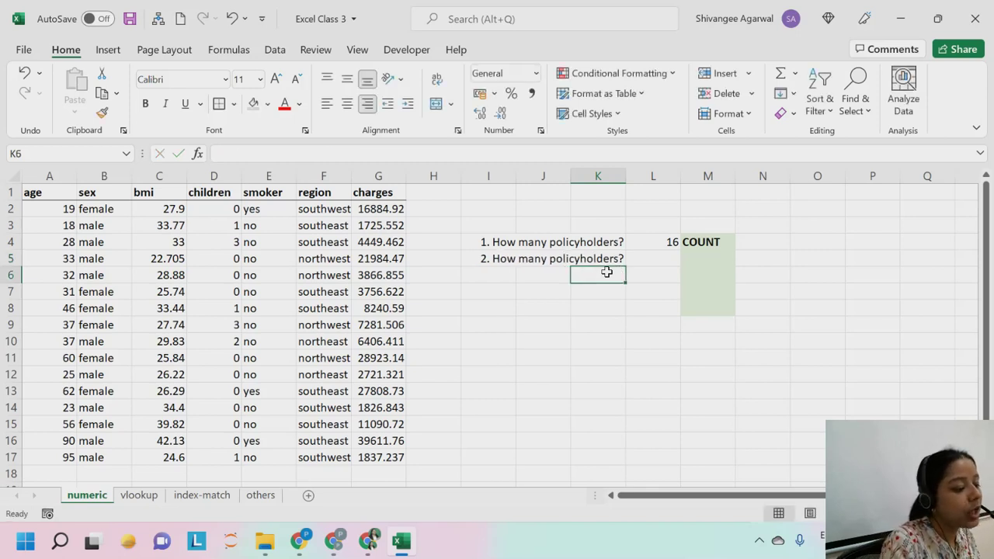
Pick cell M5 and review the charges, age and sex columns.
left_click(688, 263)
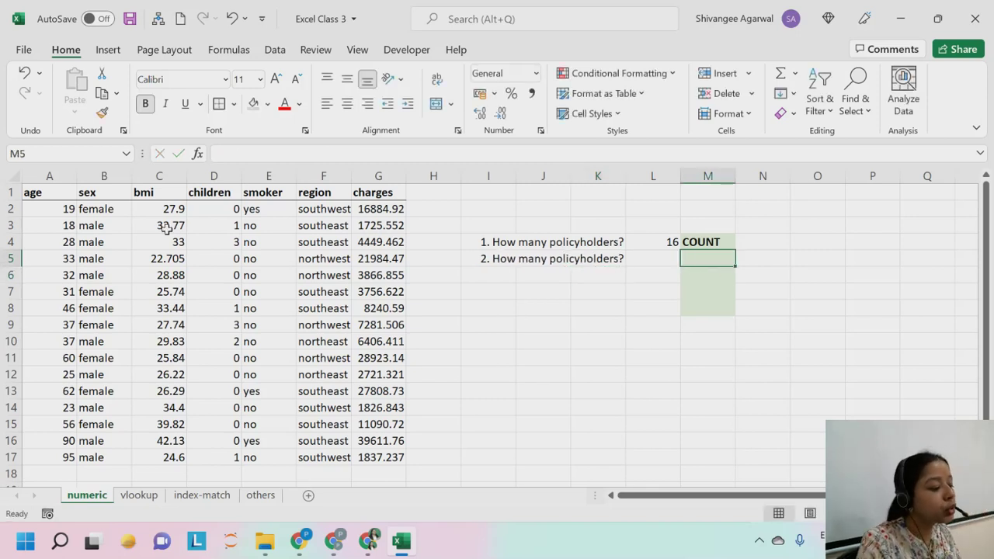
left_click_drag(365, 209, 361, 437)
scroll(334, 388, "up", 1)
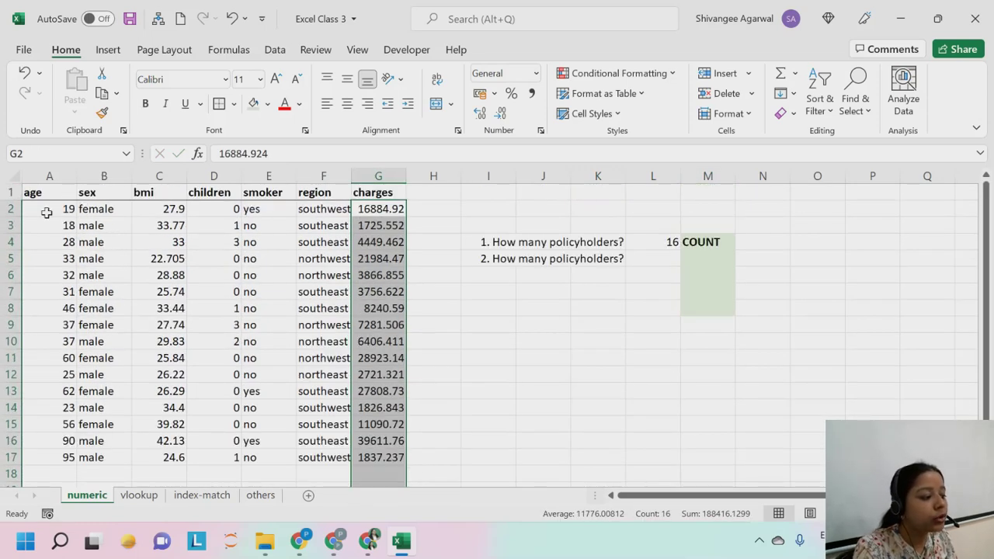
left_click_drag(44, 209, 29, 424)
left_click_drag(92, 209, 87, 475)
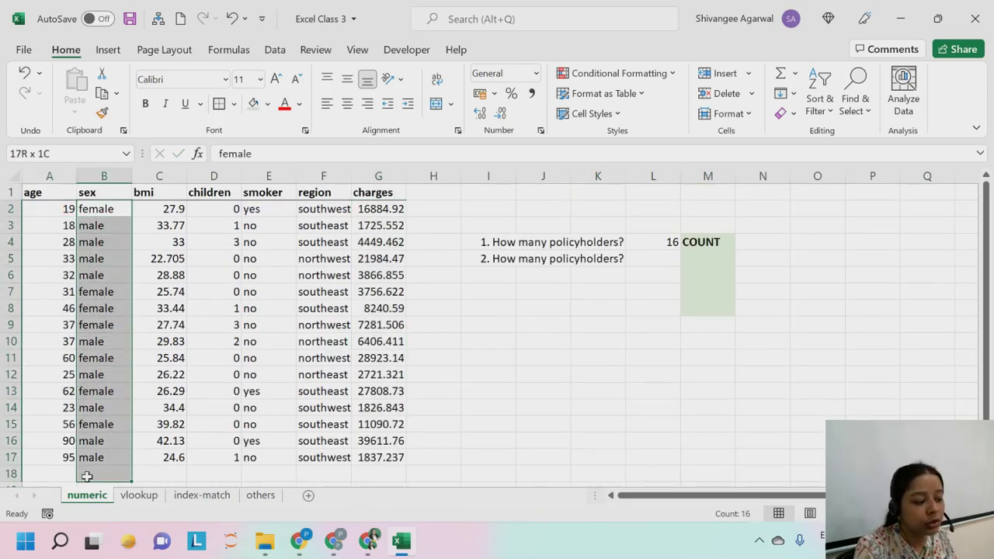
Enter =COUNT(B2:B17) in L5, which returns 0 for the text sex column.
double_click(675, 259)
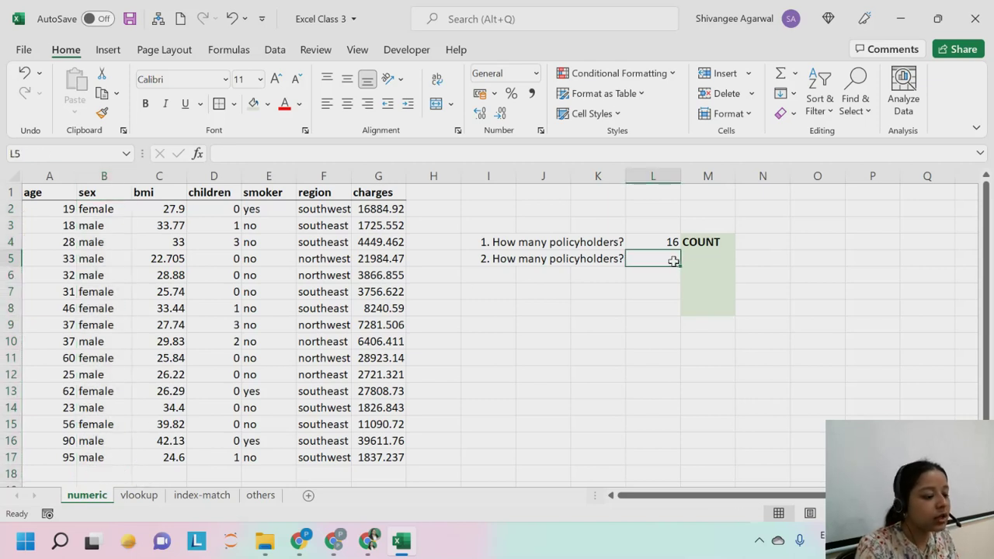
type("=COU")
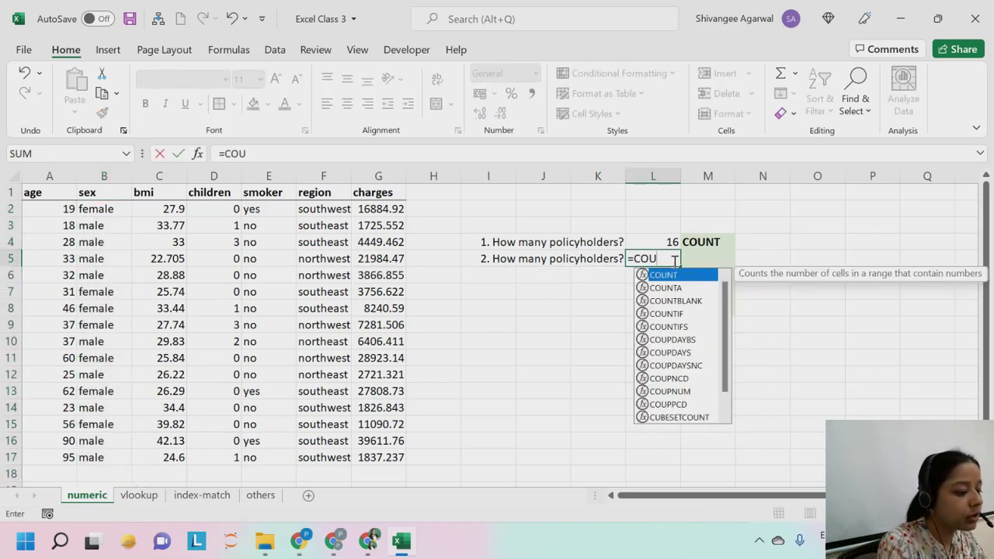
type("NT(")
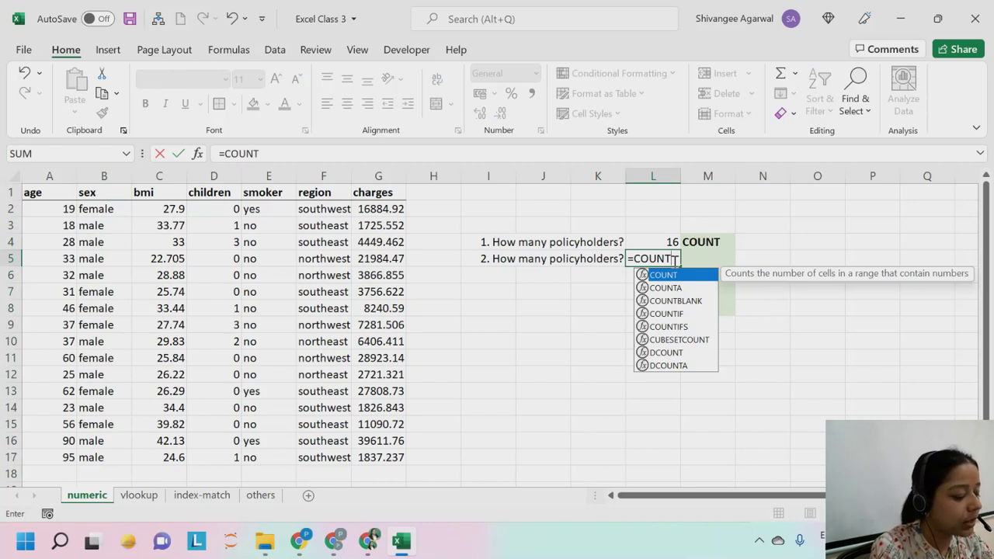
key("ctrl+Left")
key("ctrl+Left")
key("ctrl+Left")
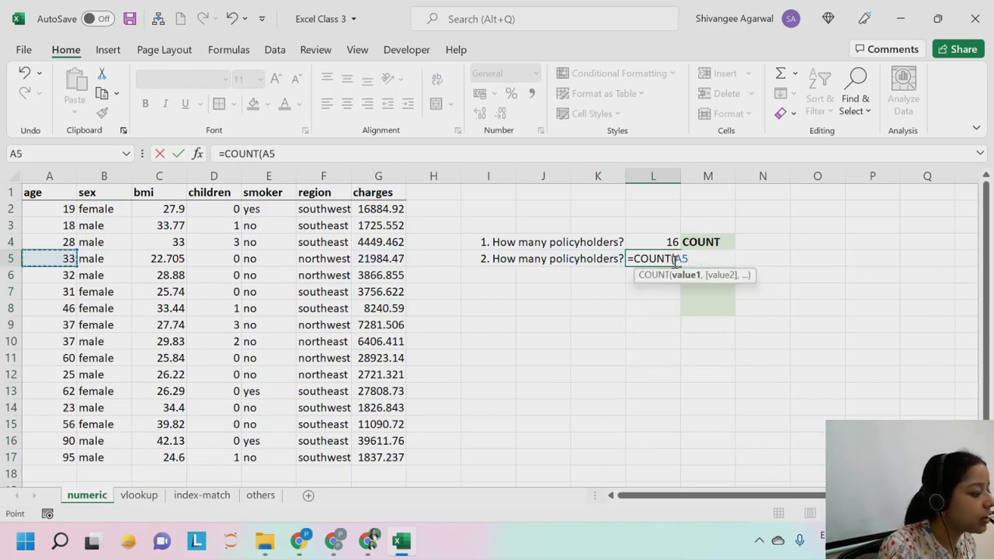
key("Right")
key("Up")
key("Up")
key("Up")
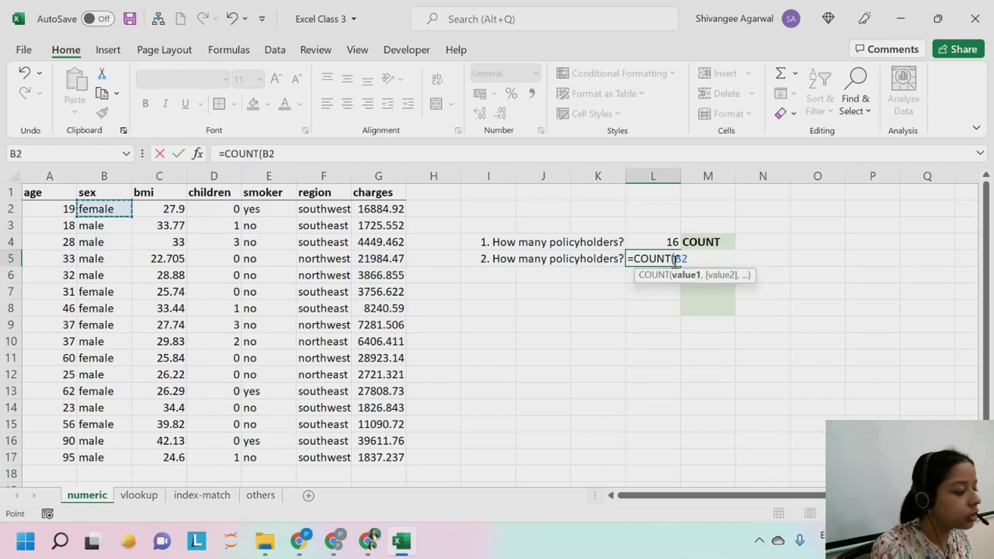
key("ctrl+shift+Down")
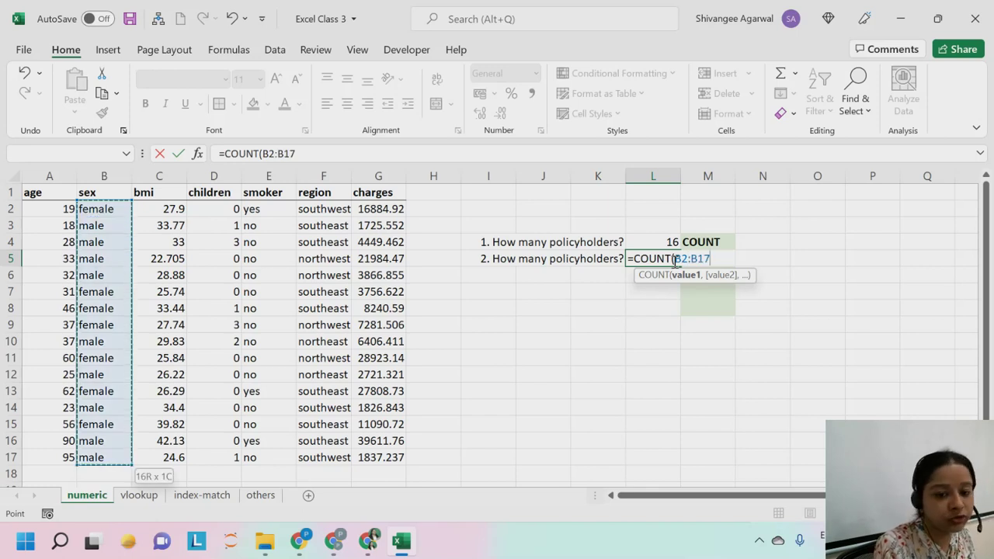
type(")")
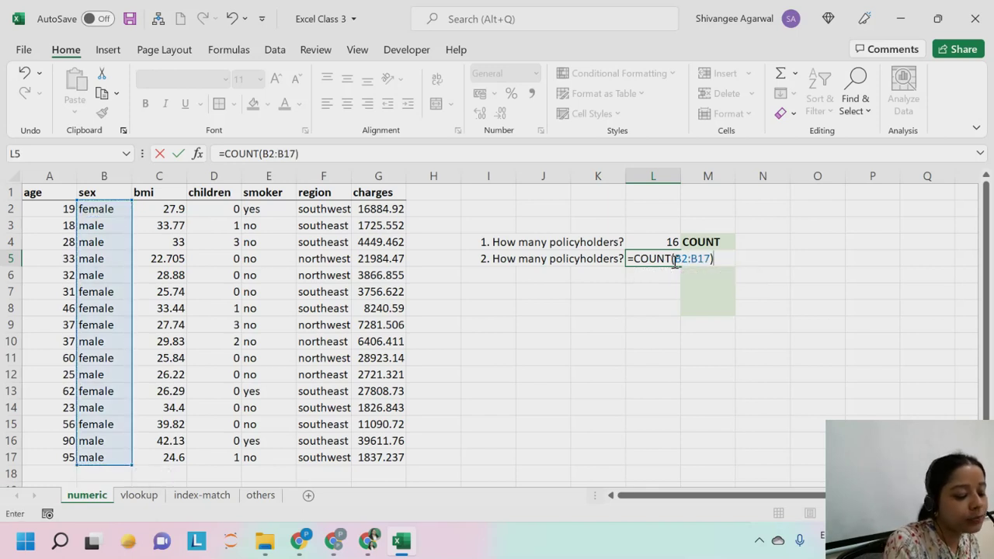
key("Return")
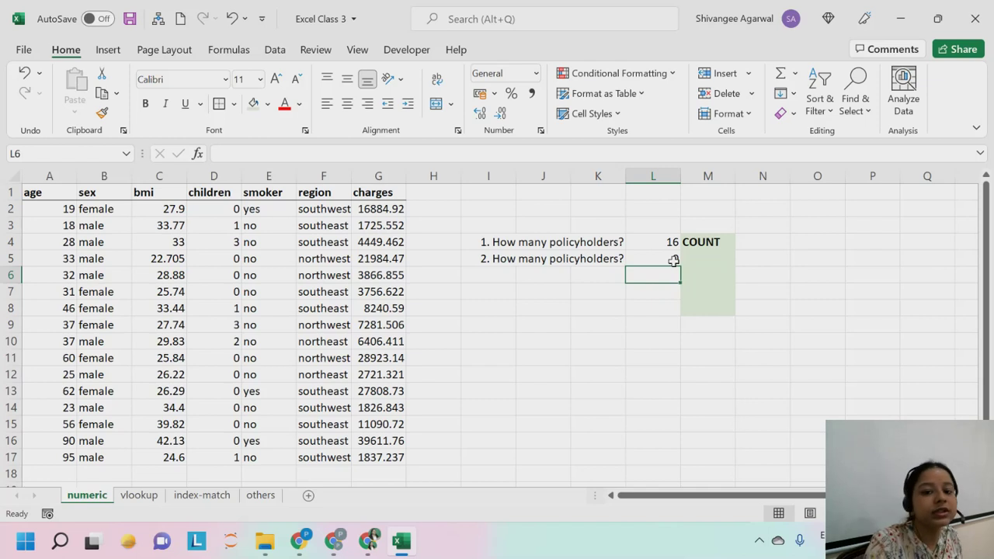
Compare the male and female entries in B4 and B7 against L5's formula.
left_click(658, 260)
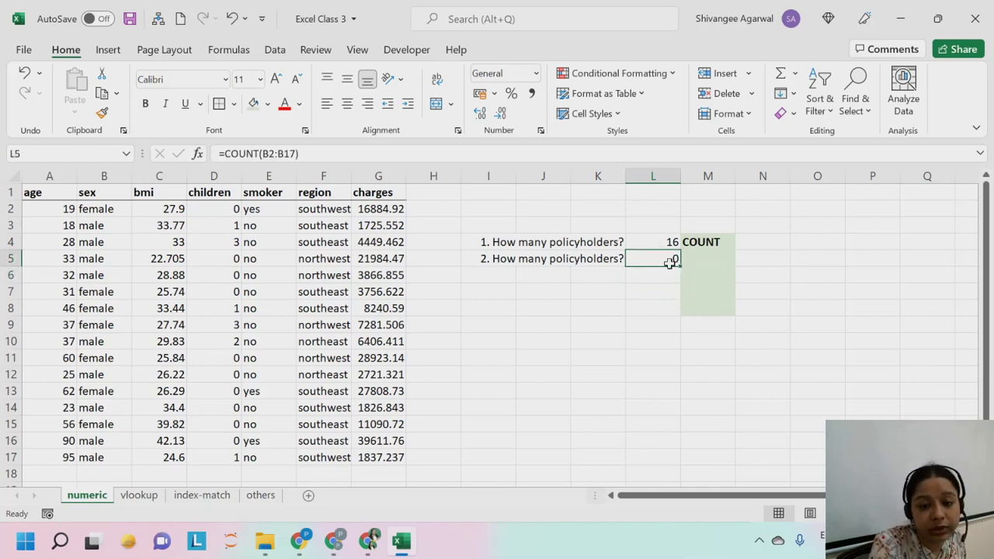
left_click(90, 242)
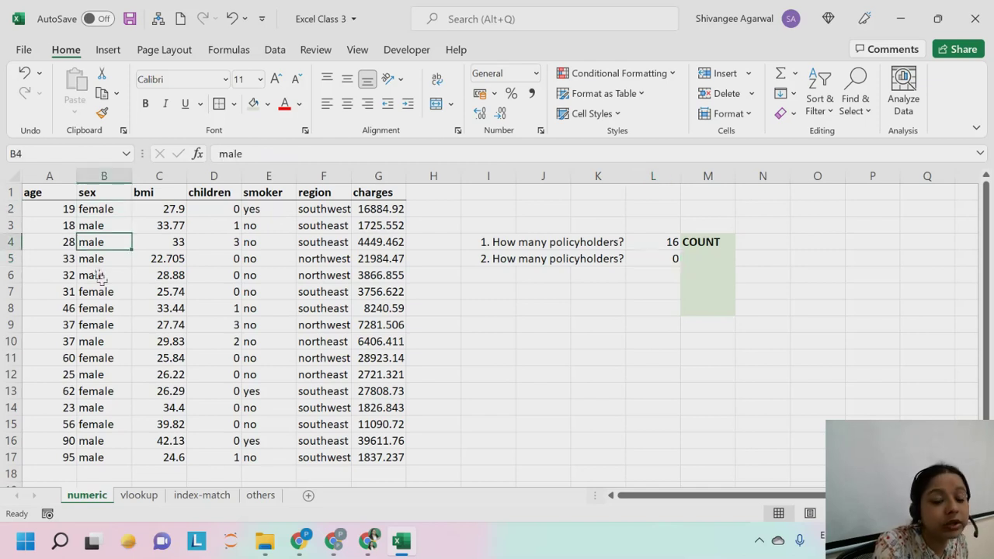
left_click(107, 291)
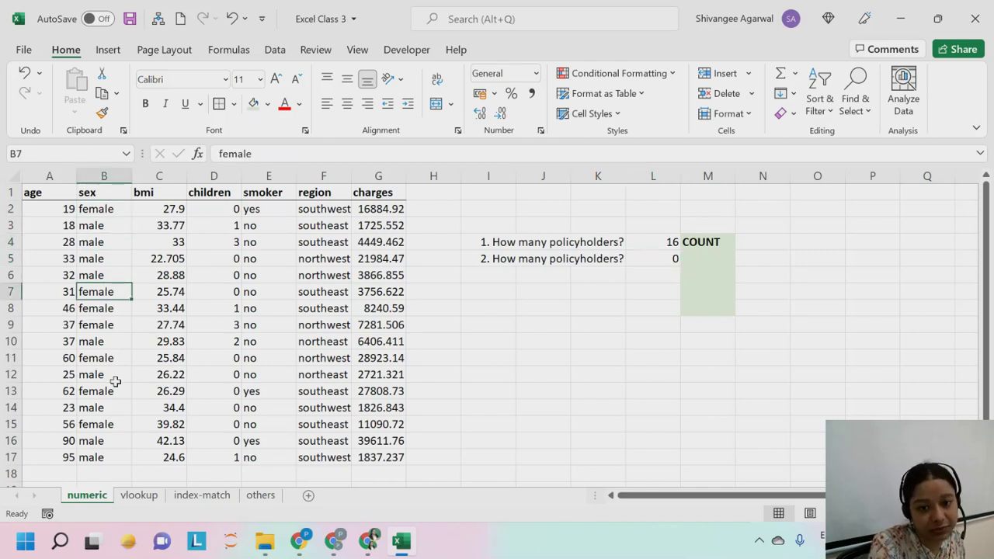
left_click(662, 256)
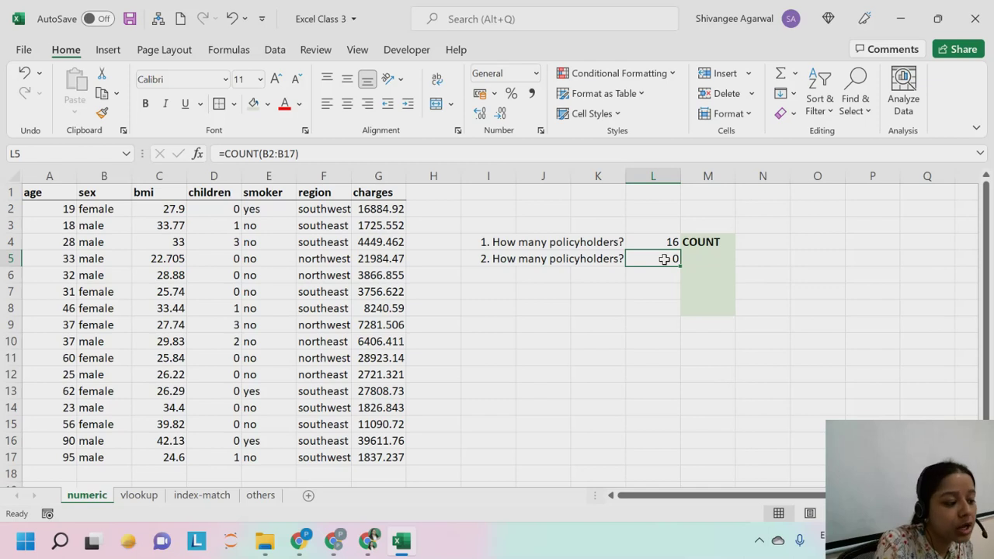
Replace L5's formula with =COUNTA(B2:B17), returning 16.
type("=C")
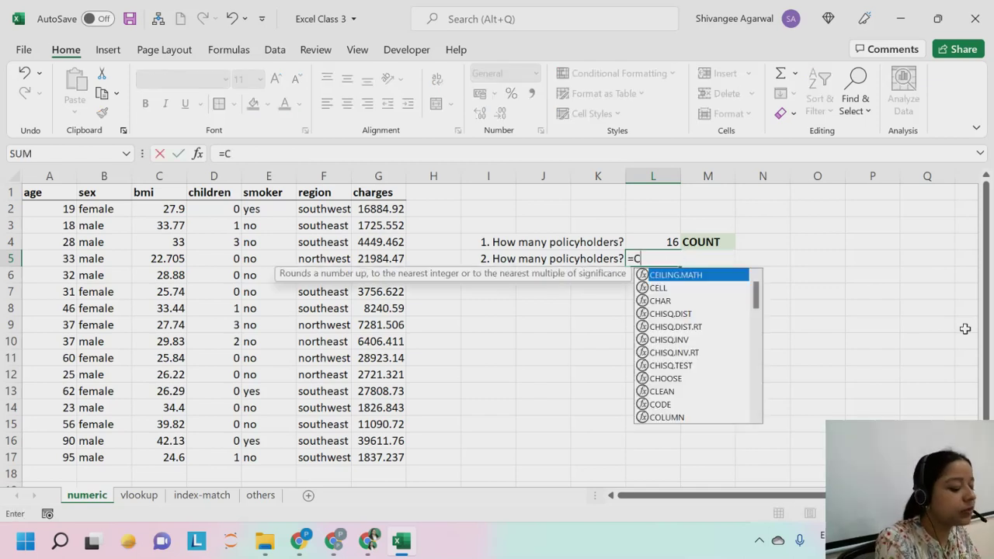
type("OUNT")
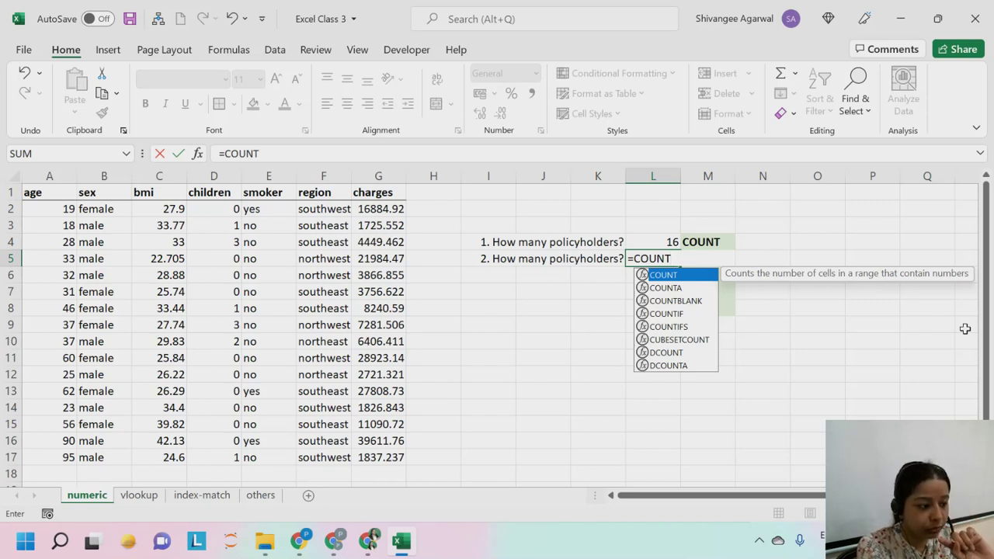
key("Down")
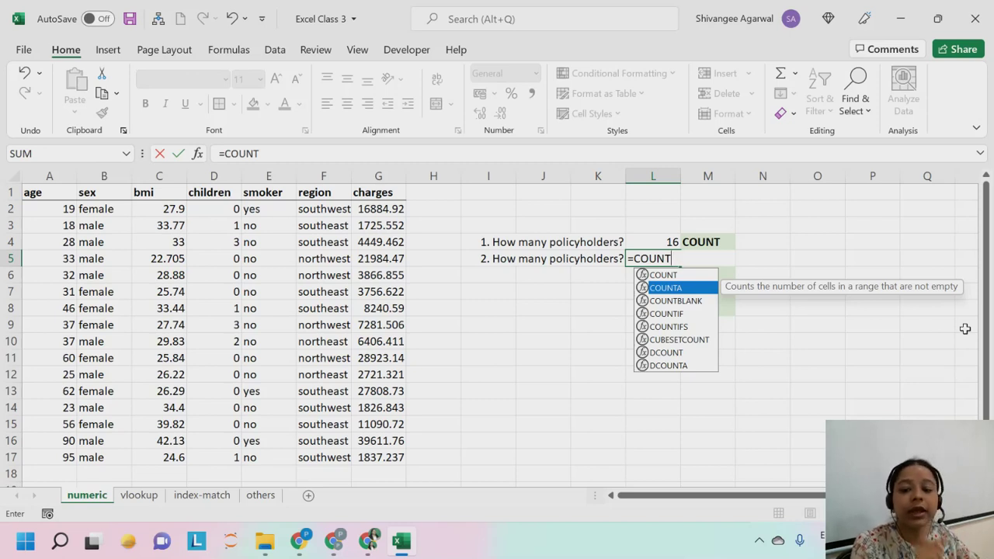
key("Tab")
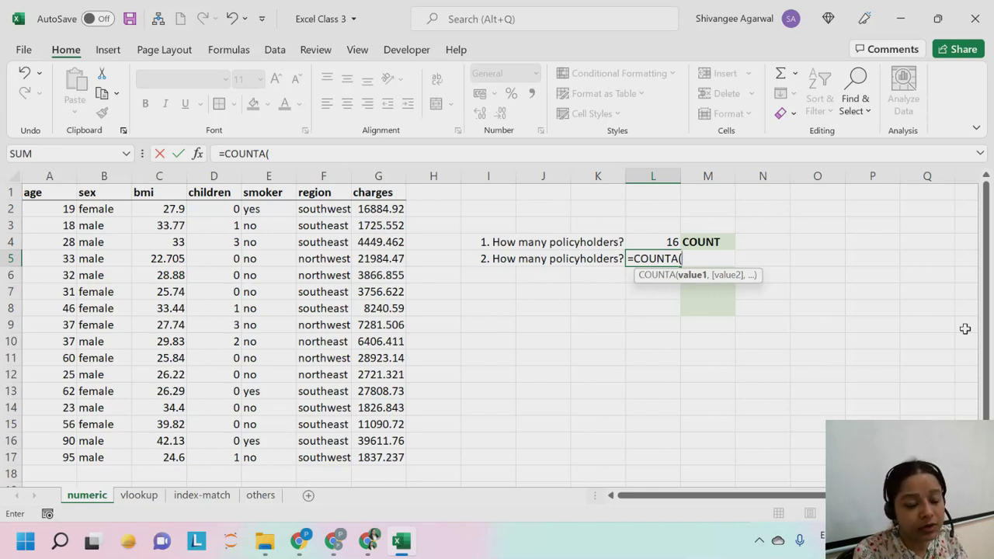
key("Left")
key("Left")
key("Left")
key("Left")
key("Left")
key("Left")
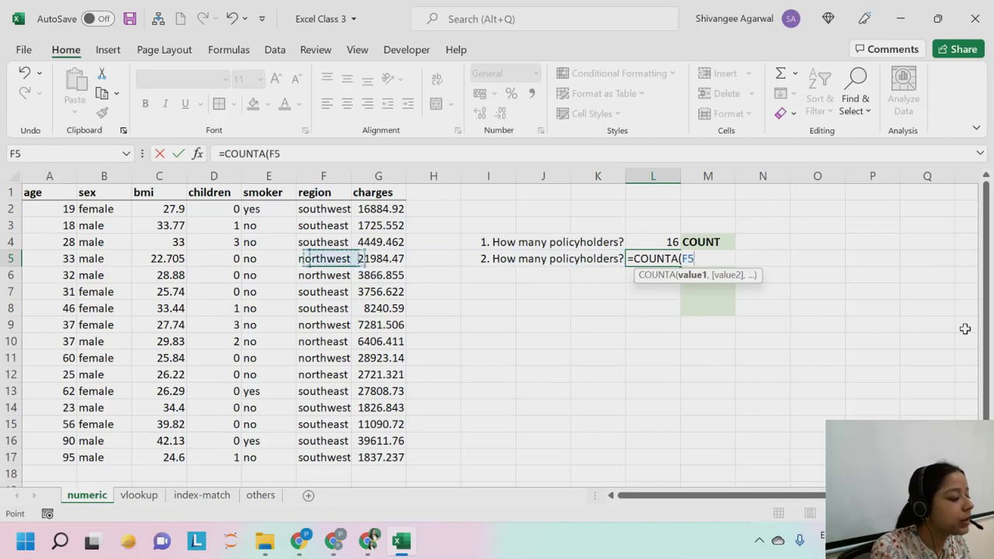
key("Left")
key("Left")
key("Left")
key("Left")
key("Up")
key("Up")
key("Up")
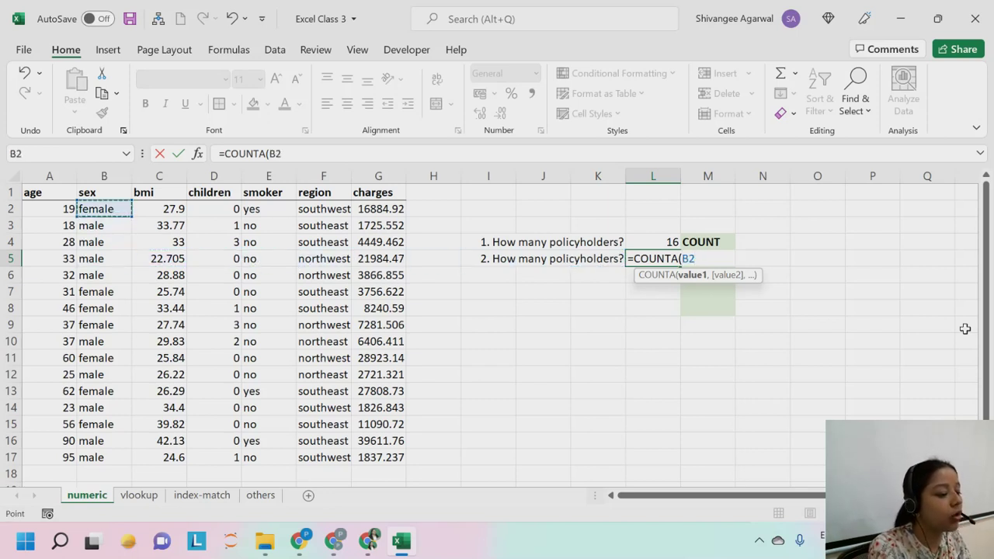
key("ctrl+shift+Down")
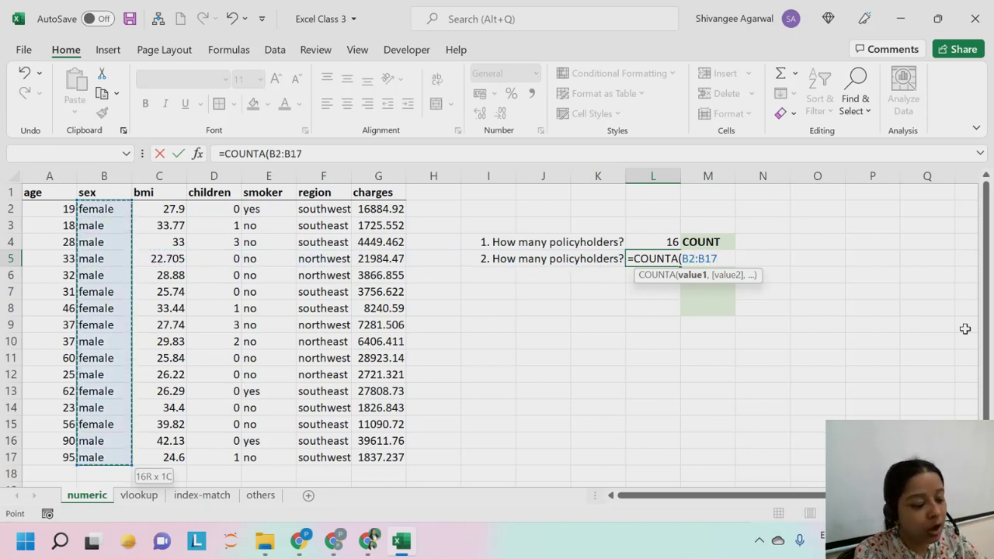
type(")")
key("Return")
Label the answer COUNTA in M5.
key("Up")
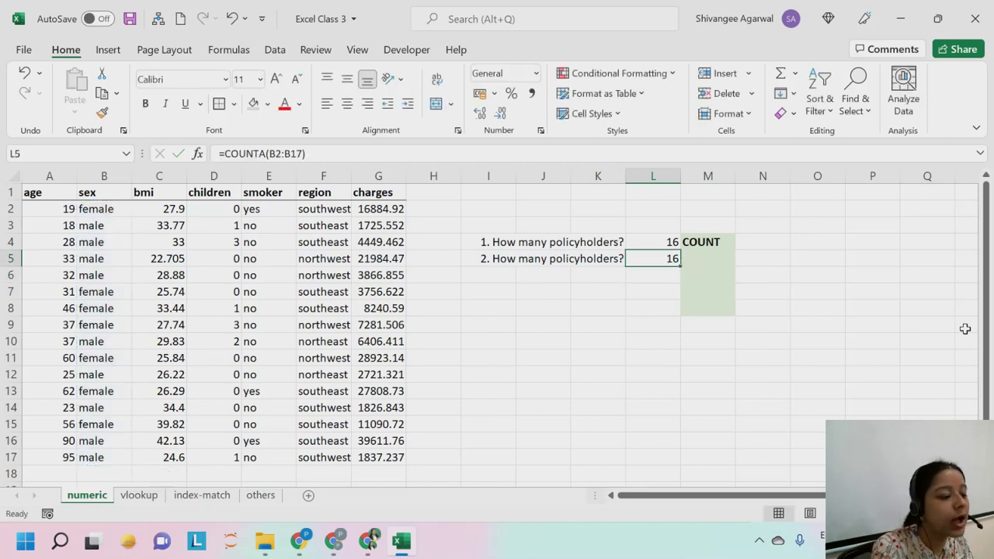
key("Right")
type("COUNTA")
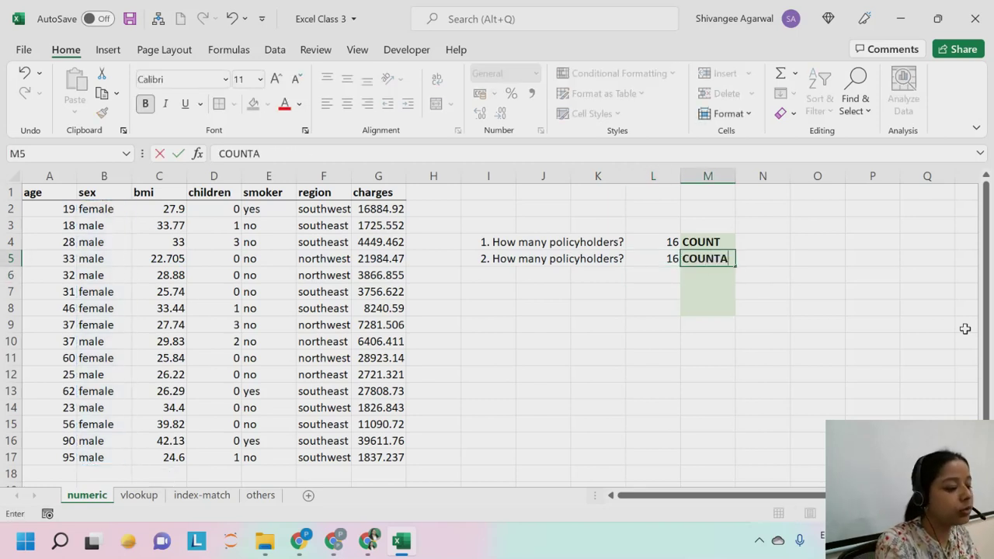
key("Return")
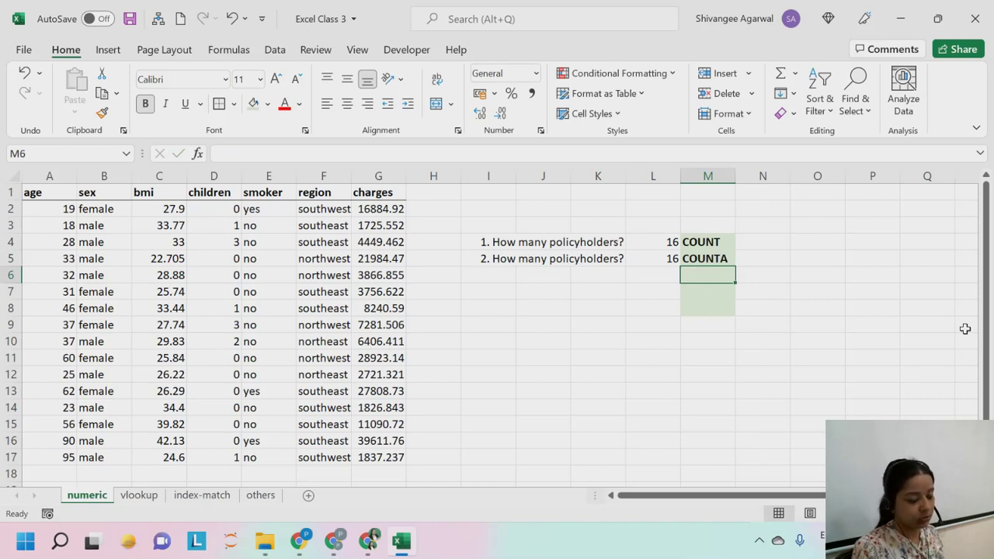
key("Left")
Enter '3. What is the maximum charges applied?' in K6.
type("3.")
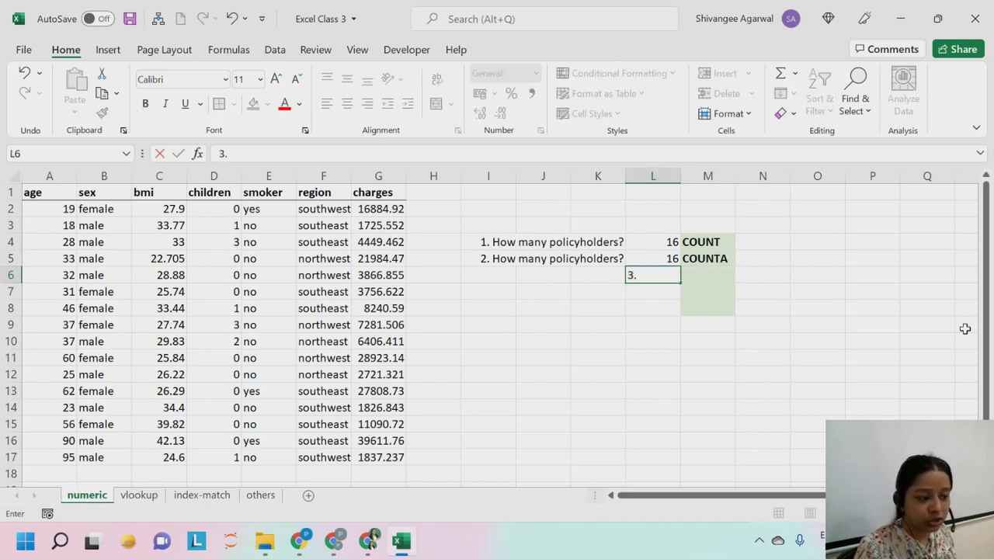
key("BackSpace")
key("BackSpace")
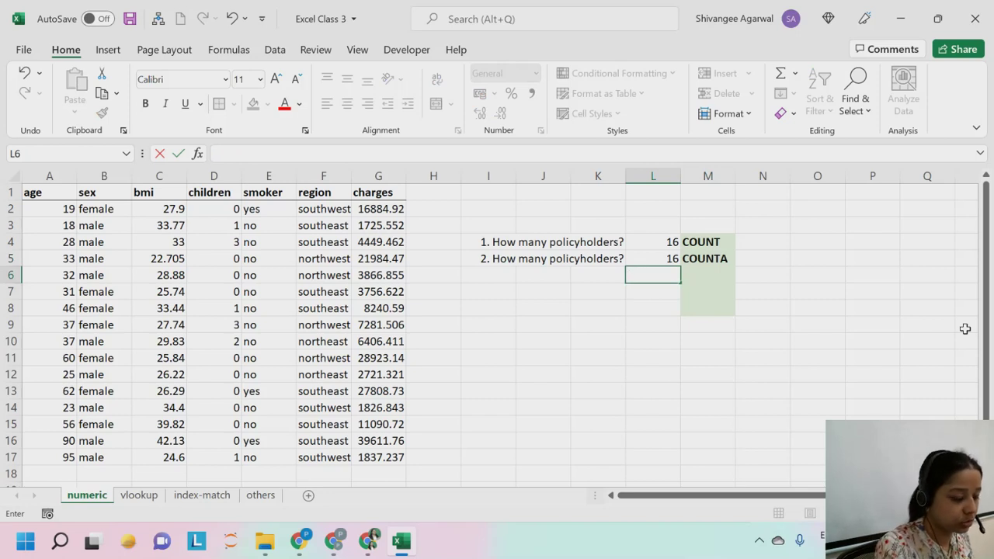
key("Left")
type("3.")
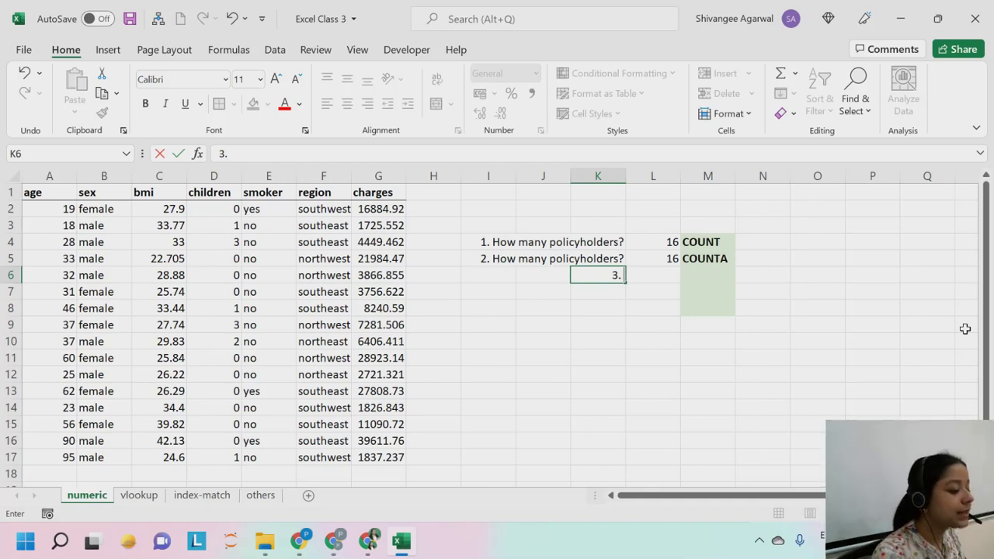
type("Wh")
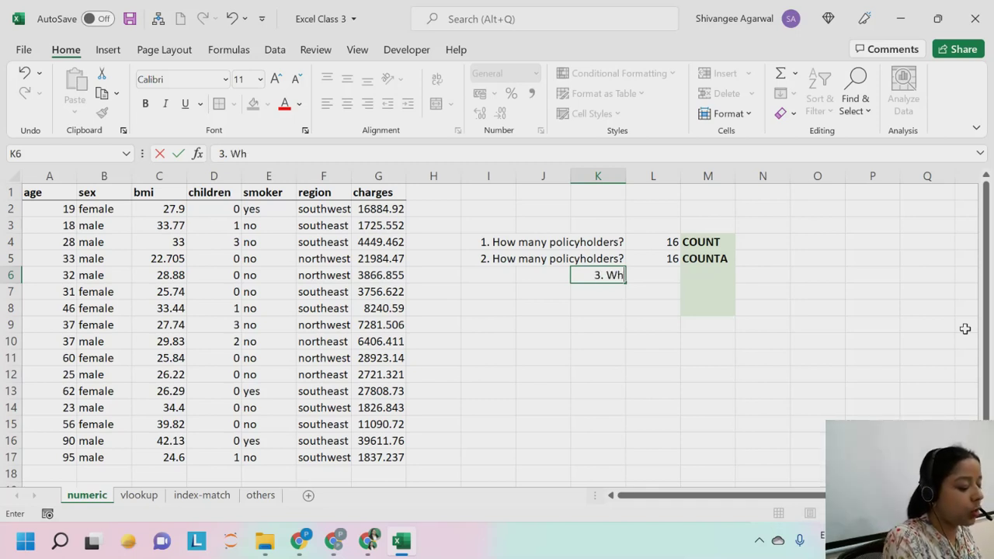
type("at is the maximum ")
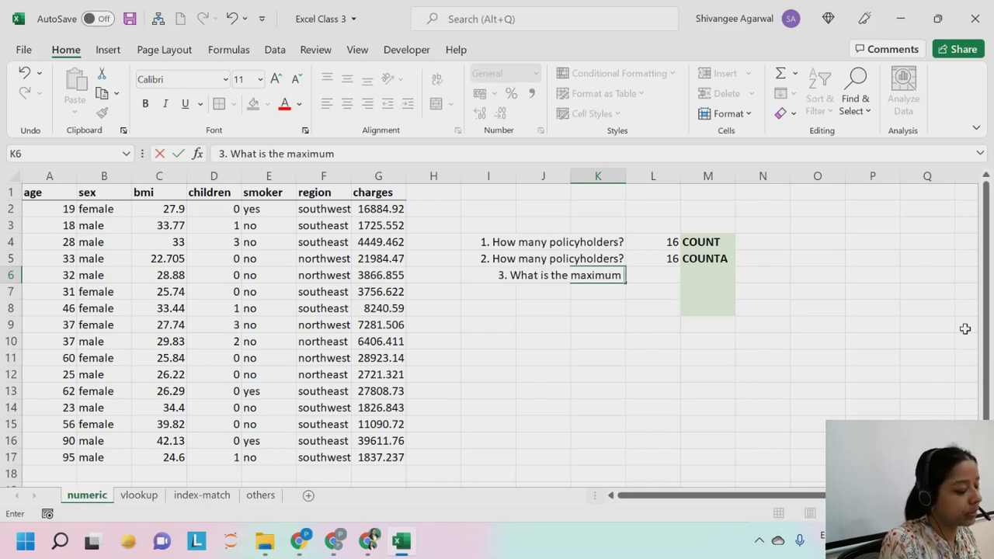
type("charges app")
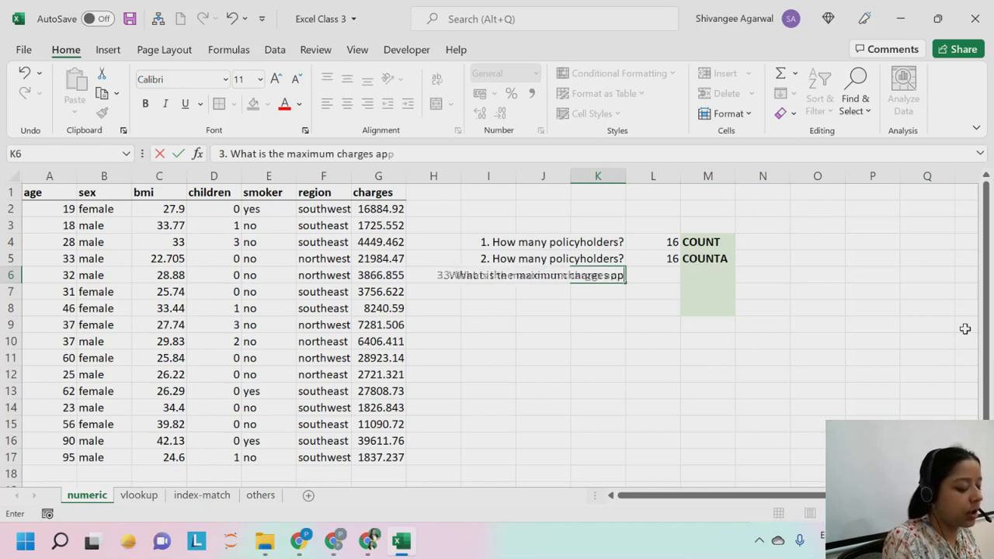
type("lied")
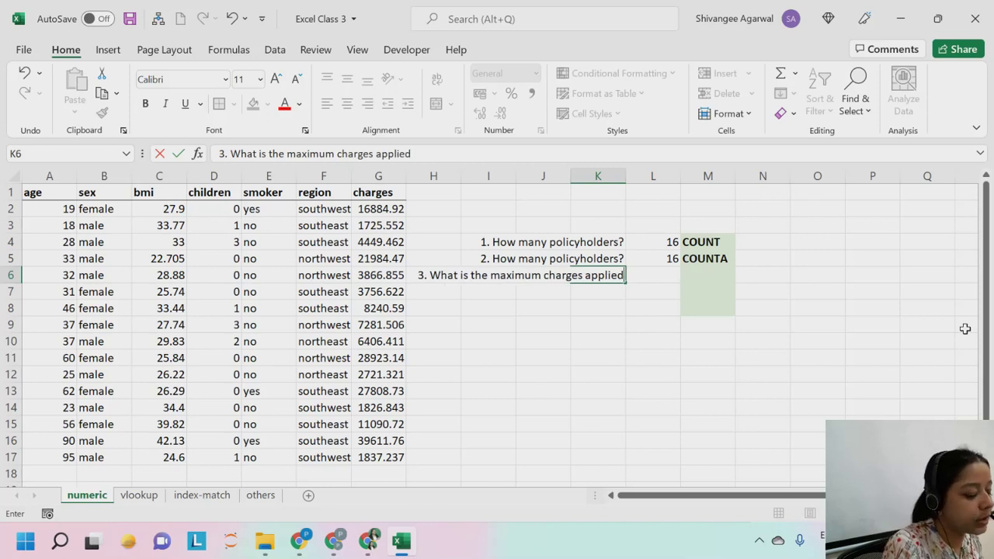
type("?")
key("Return")
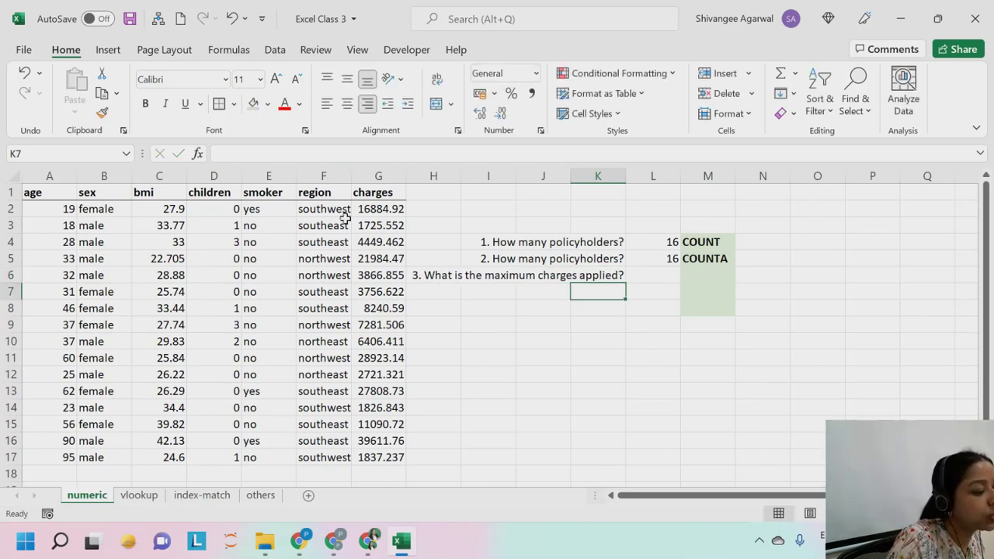
left_click(420, 176)
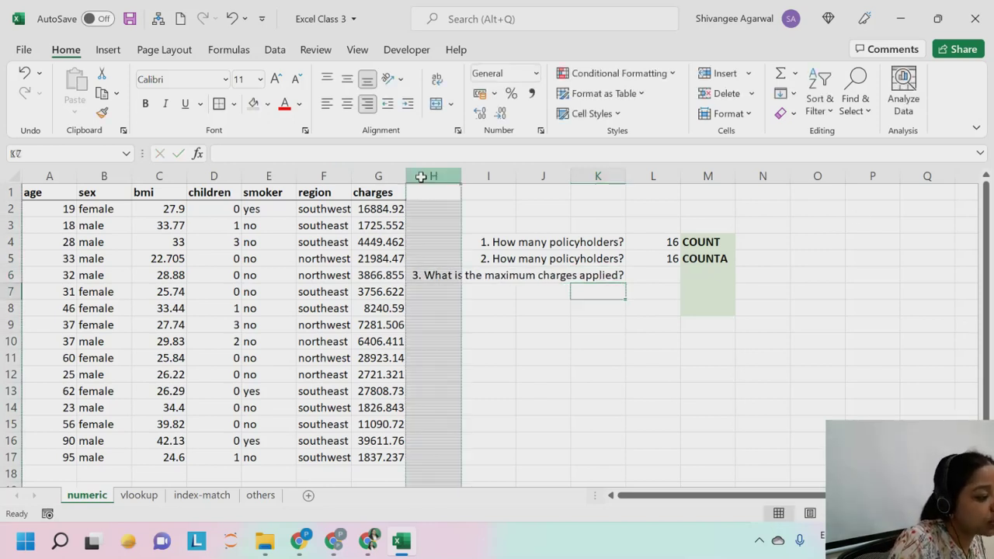
Insert a narrow blank column H and select charges G2:G17 to view status bar totals.
left_click(713, 74)
left_click(708, 275)
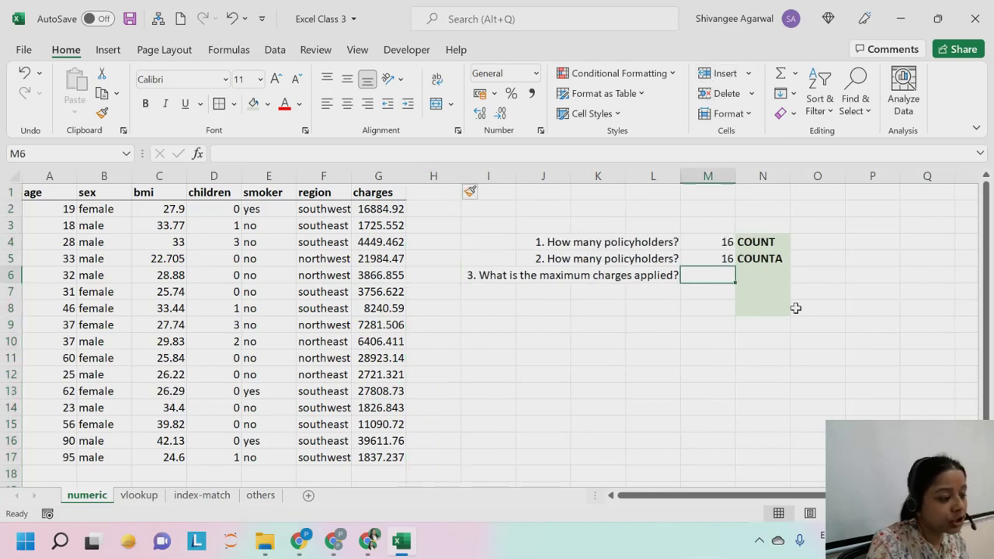
left_click_drag(462, 176, 458, 175)
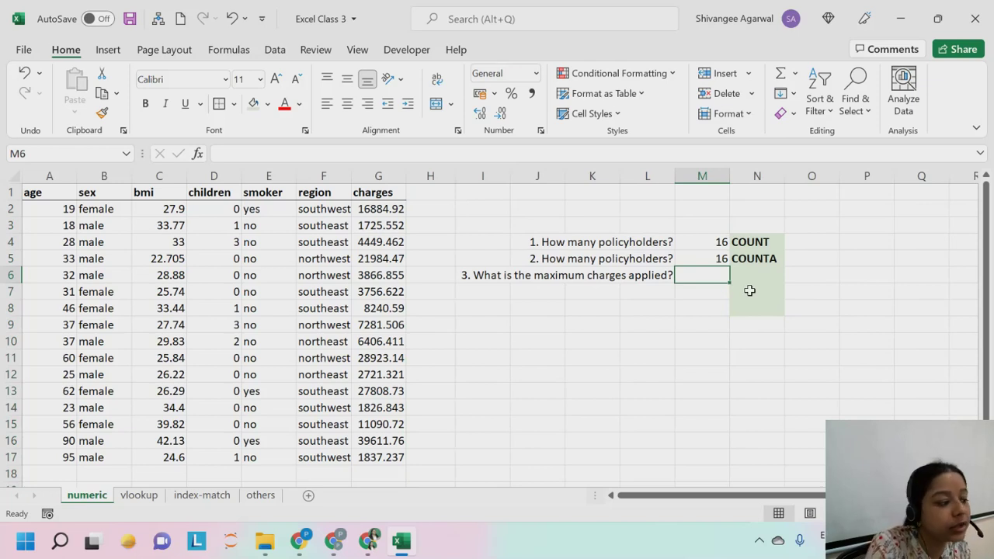
left_click_drag(389, 214, 371, 458)
left_click(677, 412)
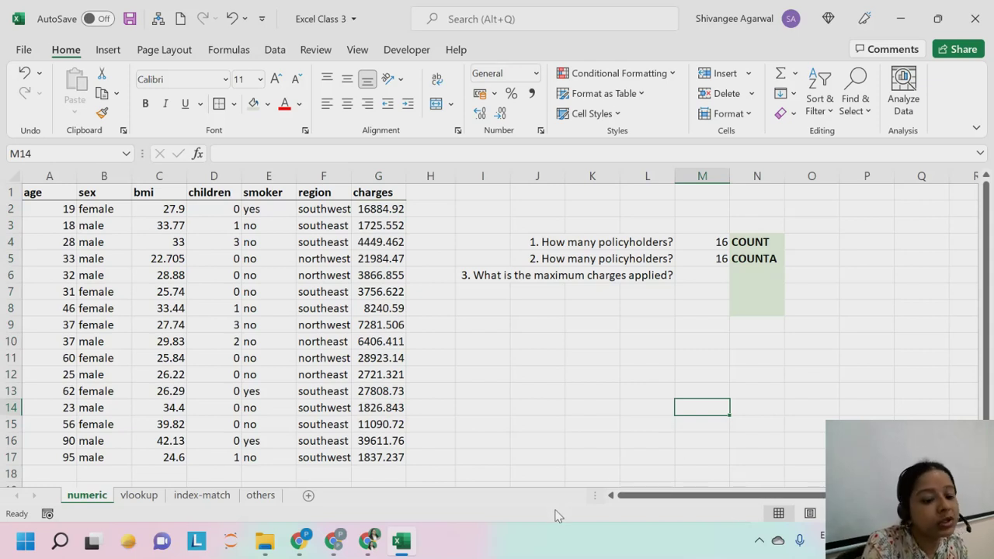
left_click_drag(374, 441, 374, 463)
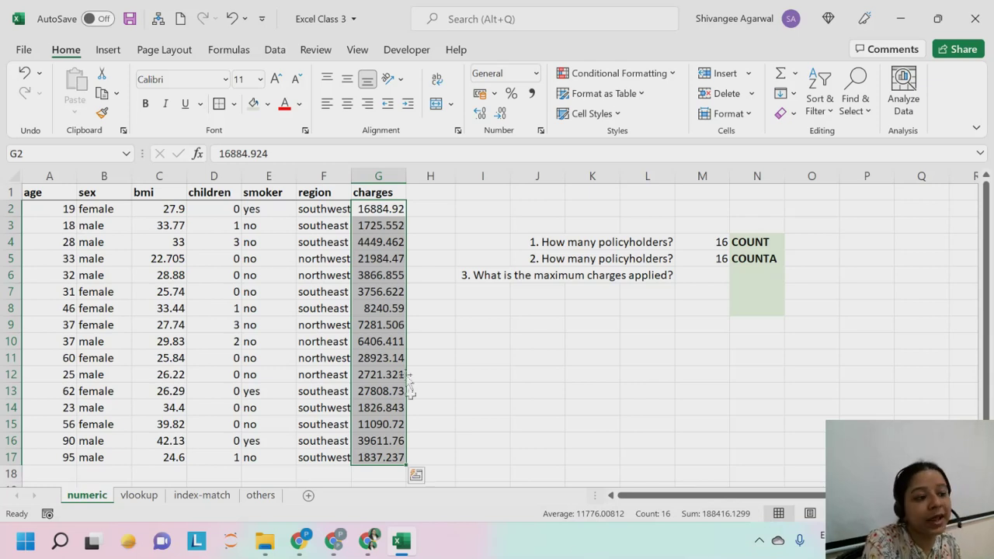
Add Minimum and Maximum to the status bar and reselect G2:G17 to read the 39611.76 maximum.
right_click(708, 519)
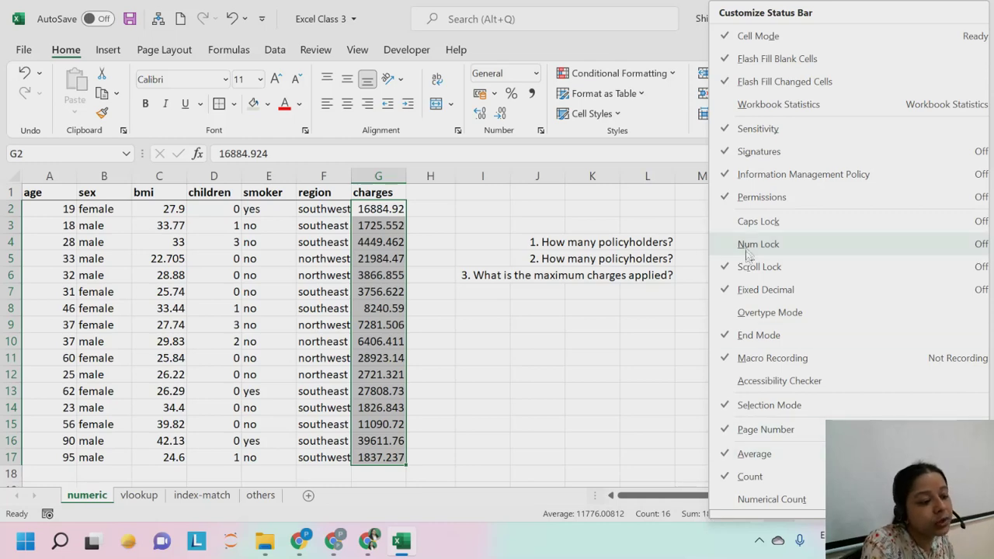
scroll(768, 497, "down", 3)
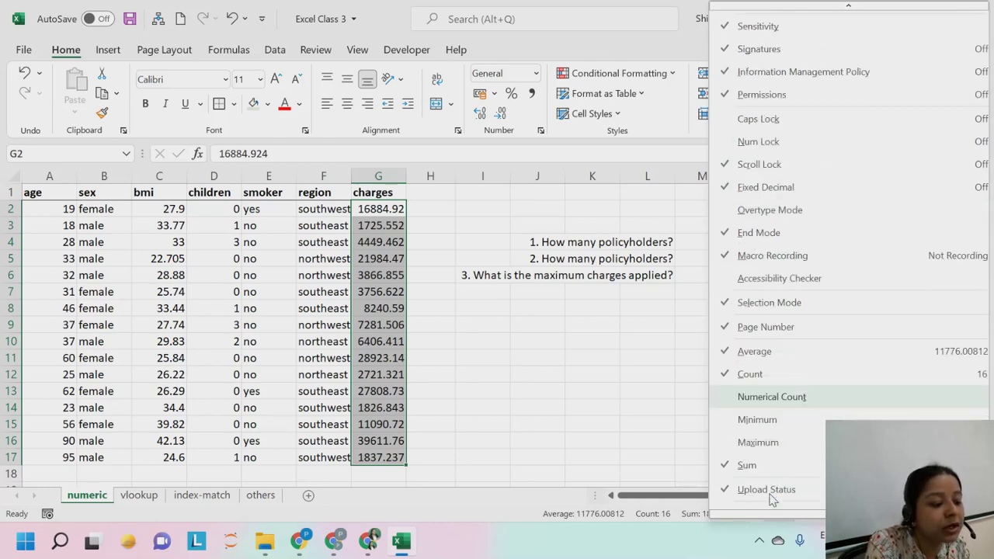
left_click(758, 368)
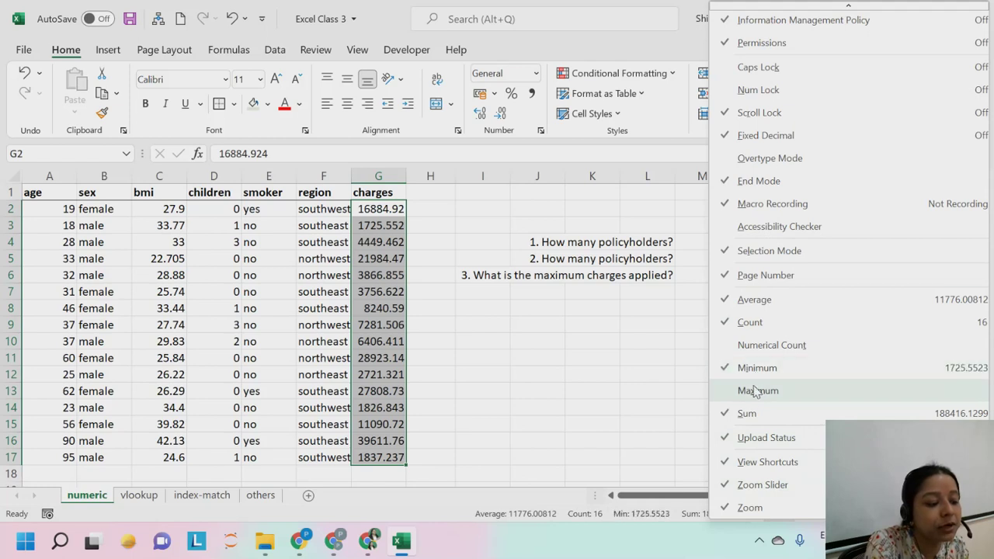
left_click(758, 391)
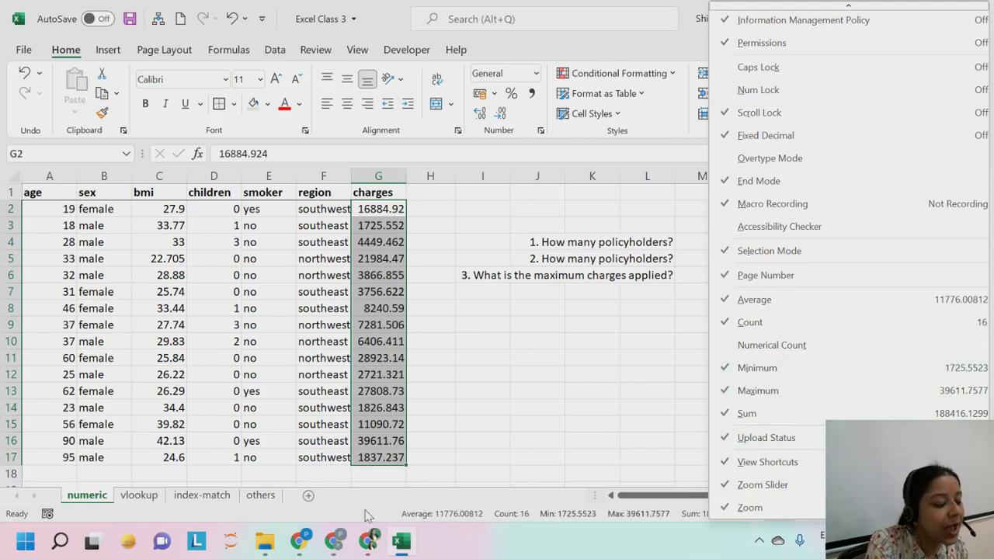
left_click(368, 515)
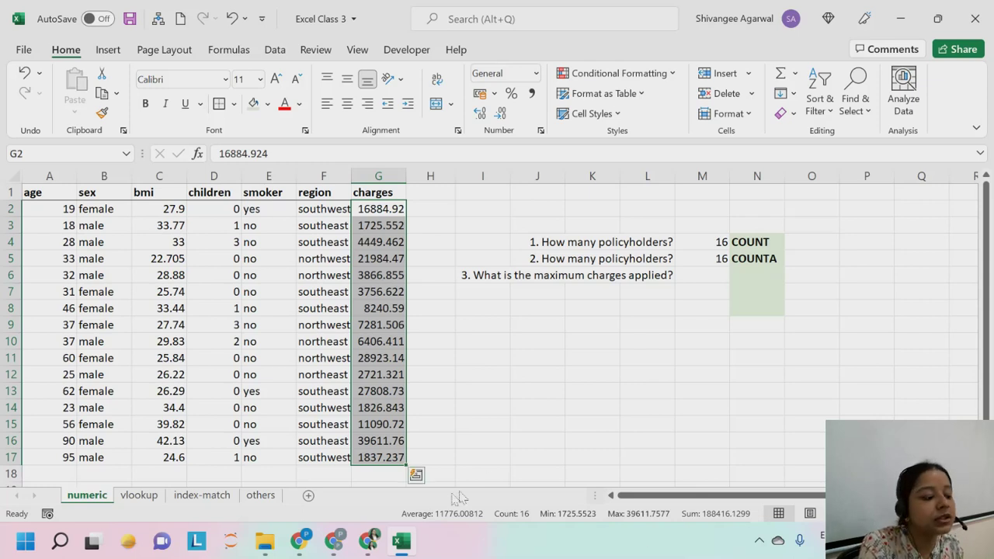
left_click(449, 292)
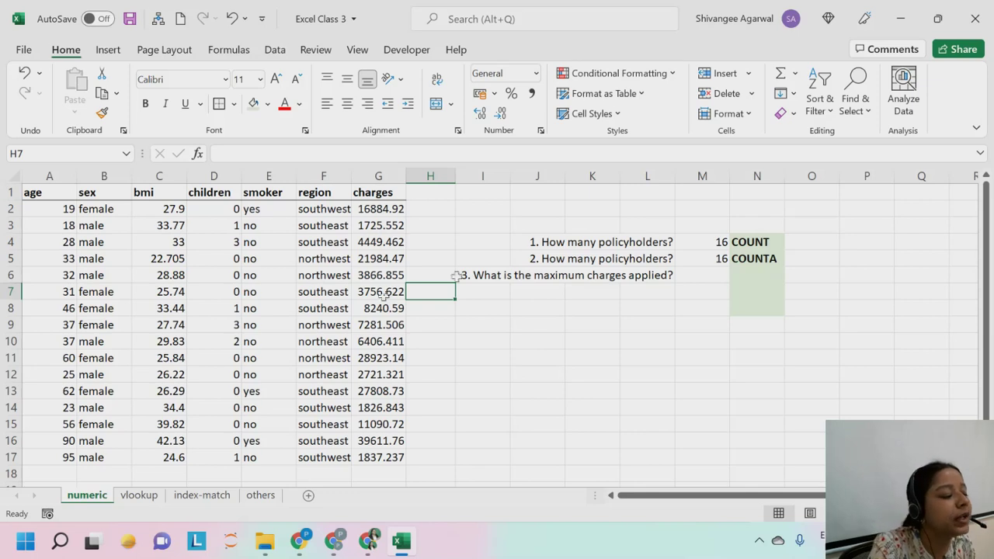
left_click_drag(392, 214, 393, 457)
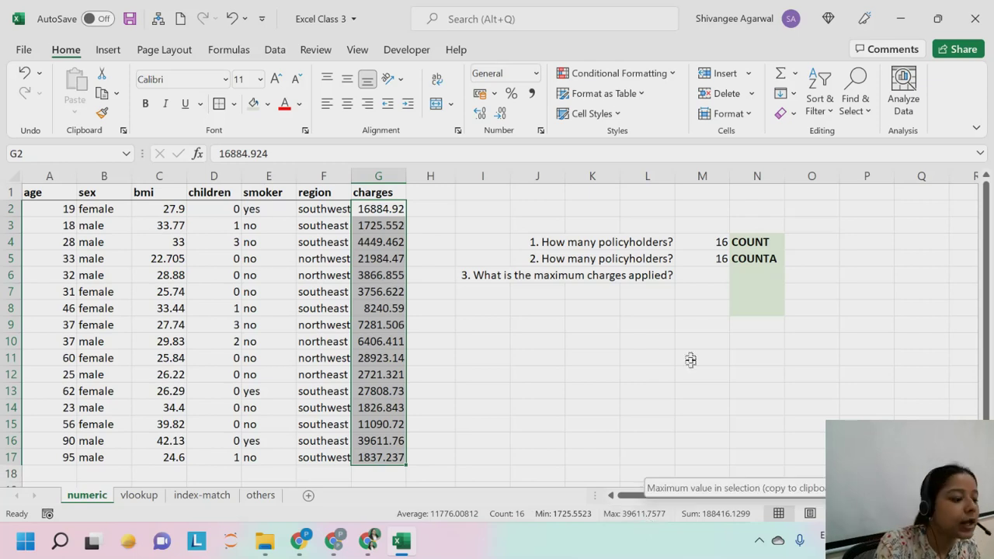
Type the label MAX in N6 beside question 3's answer cell.
key("ctrl+c")
left_click(598, 283)
left_click(713, 281)
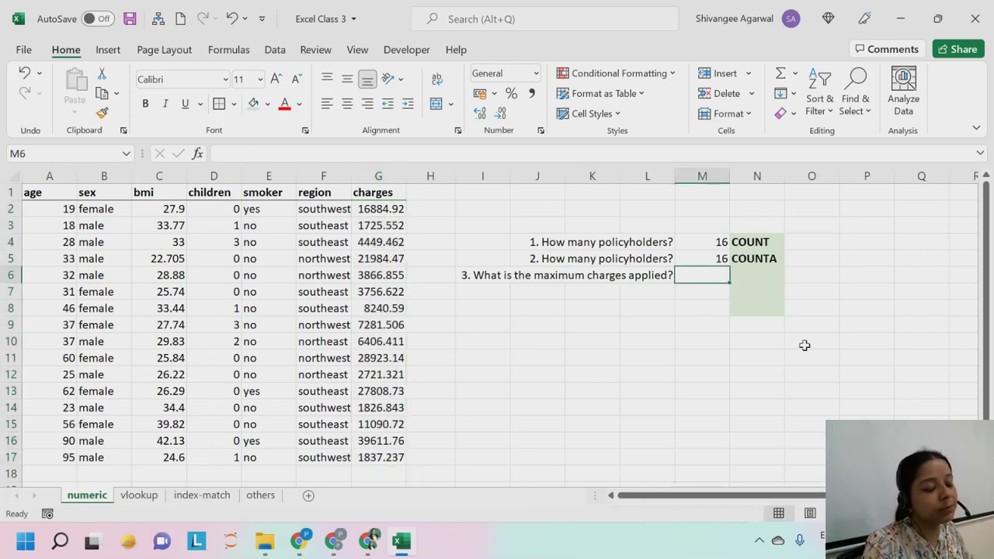
key("Right")
type("MAX")
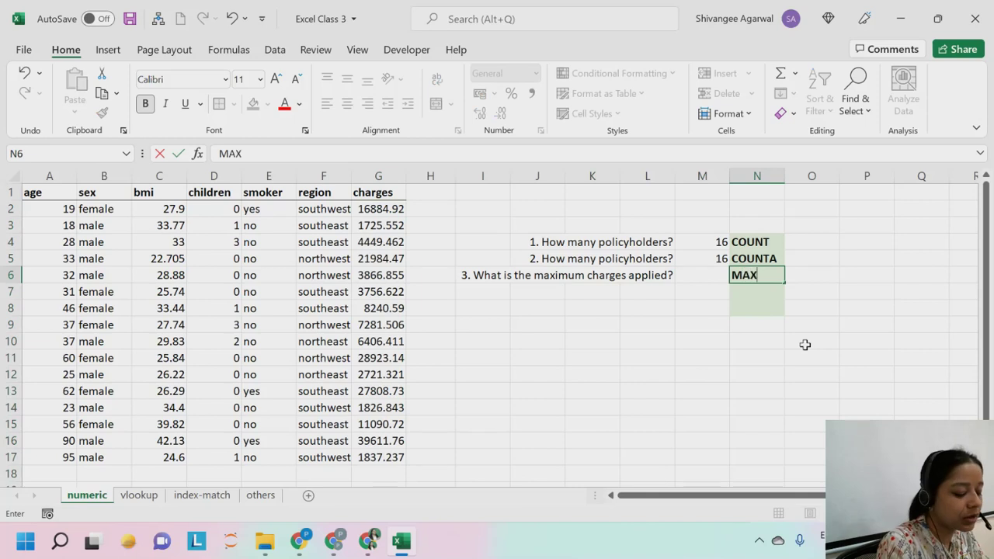
key("Left")
Enter =MAX(G2:G17) in M6, returning 39611.76.
type("=")
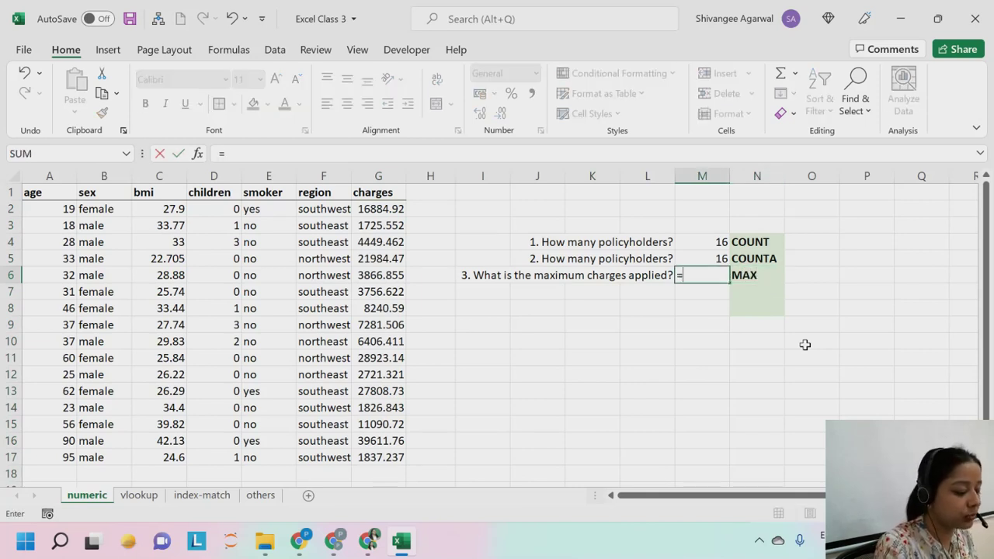
type("MAX(")
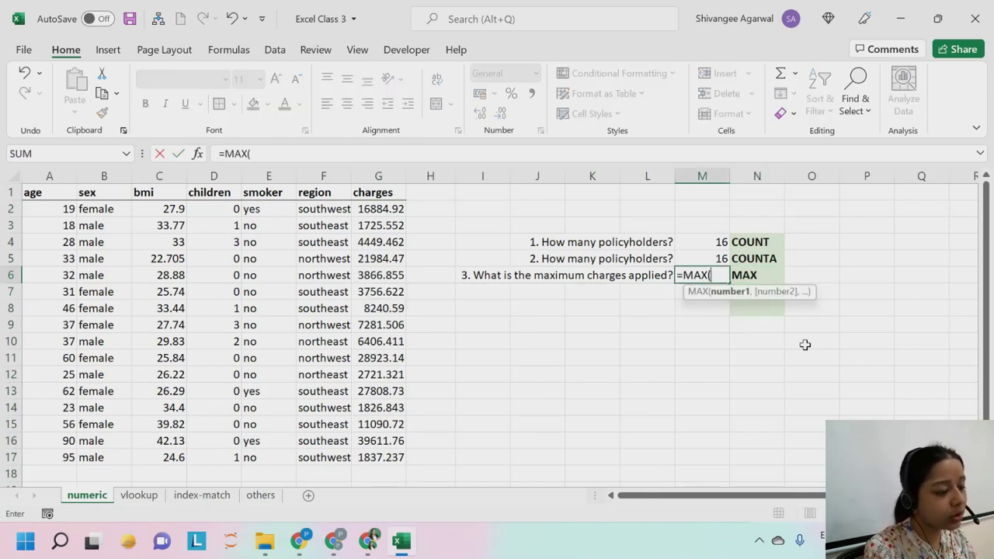
key("Left")
key("Left")
key("Left")
key("Left")
key("Left")
key("Left")
key("Up")
key("Up")
key("Up")
key("Up")
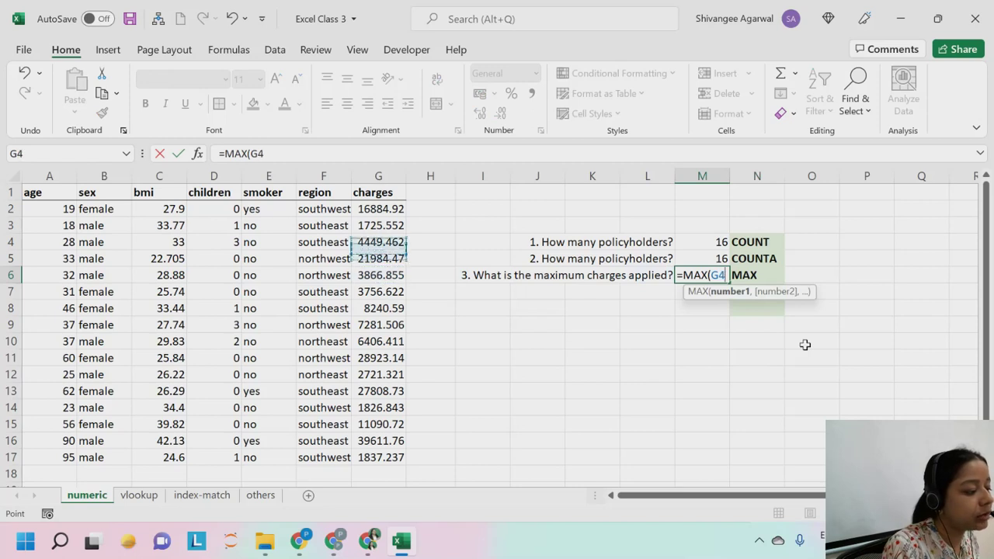
key("ctrl+shift+Down")
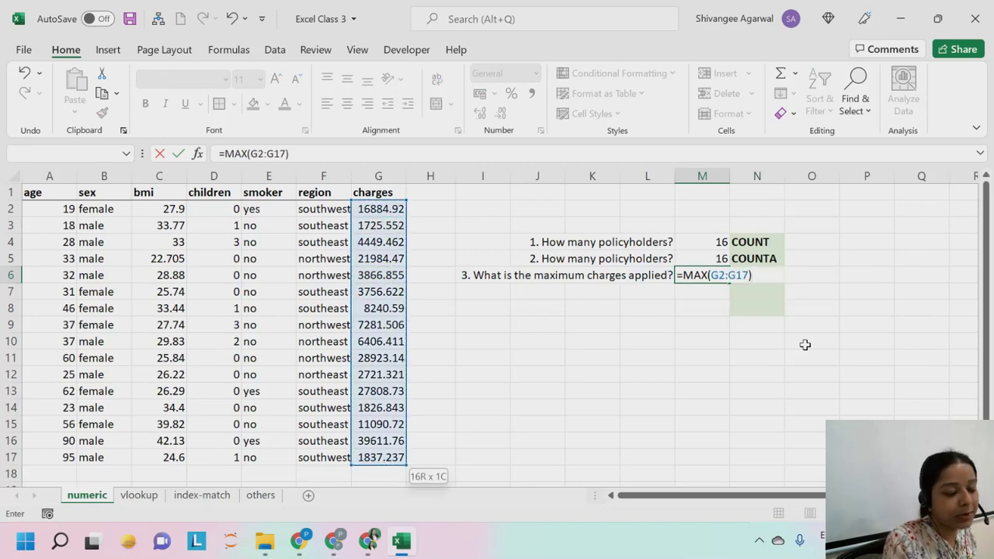
key("Return")
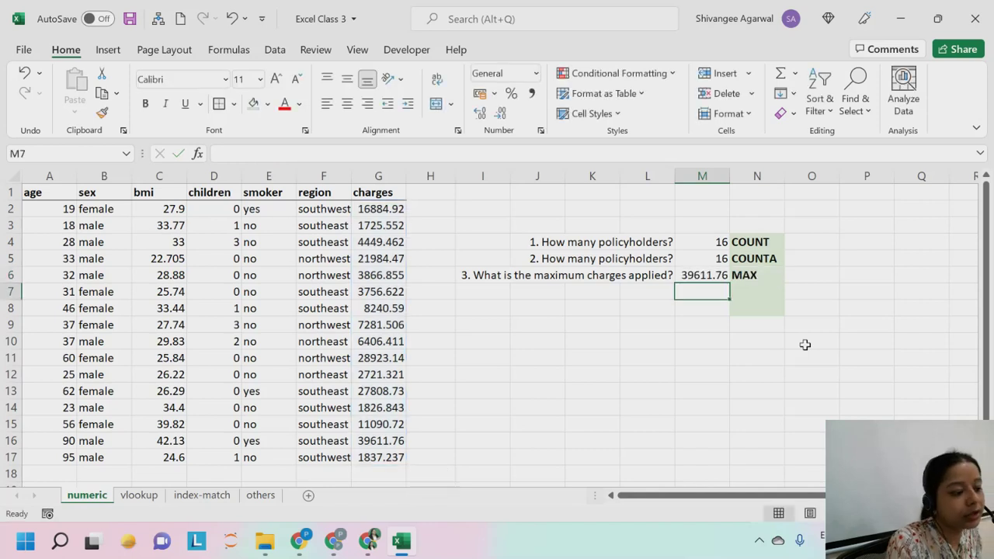
key("Up")
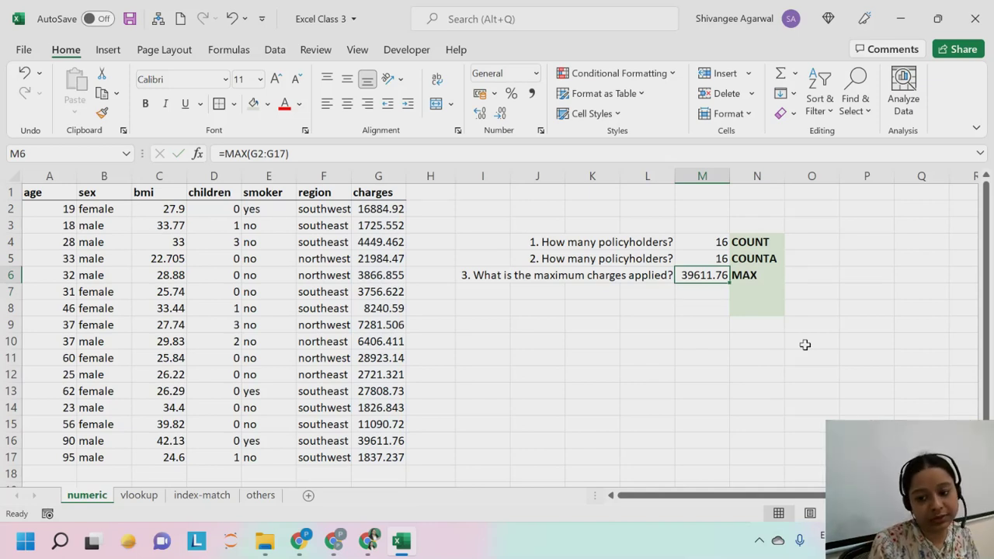
Copy the maximum-charges question into row 7 and reword it to ask for the minimum.
left_click(552, 275)
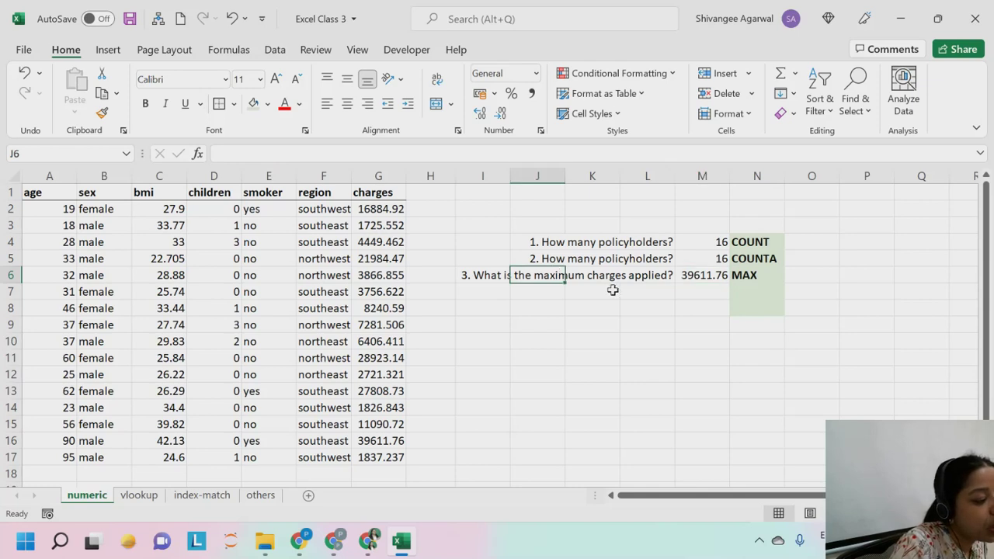
left_click_drag(610, 280, 668, 294)
left_click(666, 282)
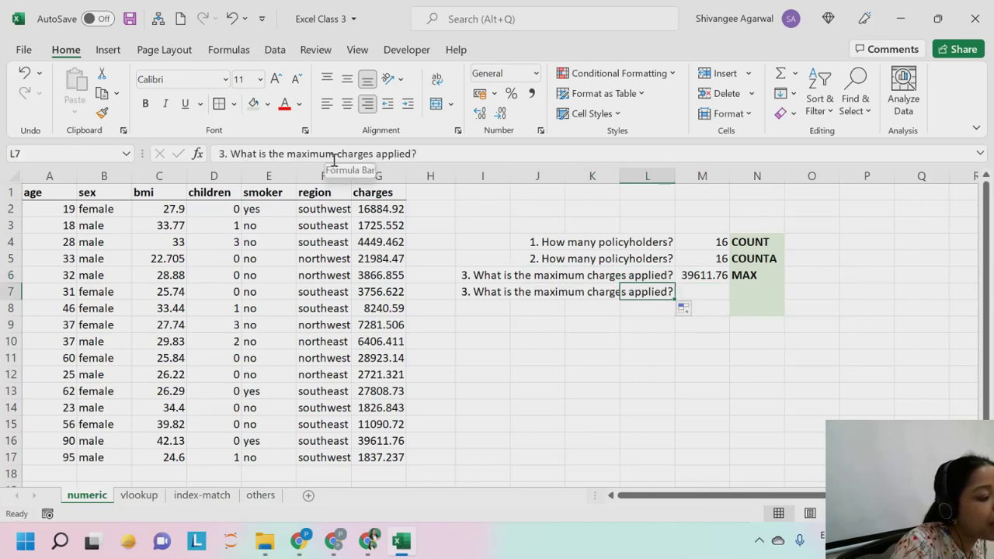
left_click_drag(335, 154, 298, 156)
type("INIMUM")
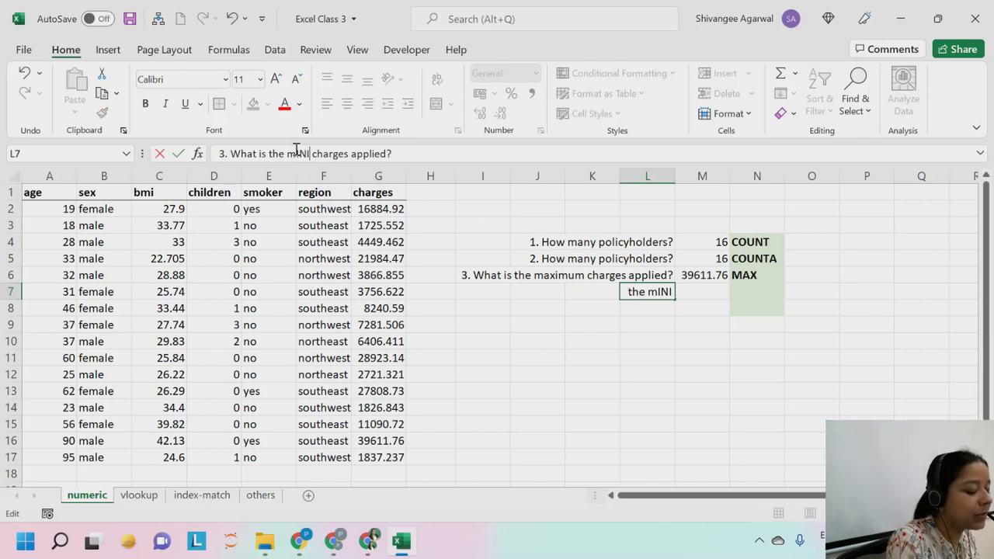
key("Return")
key("Up")
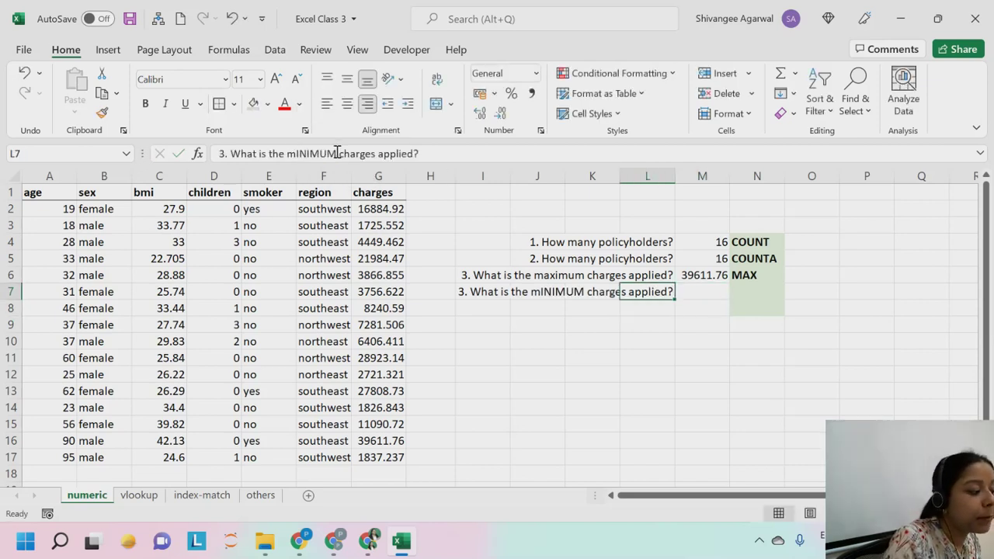
left_click_drag(337, 155, 297, 152)
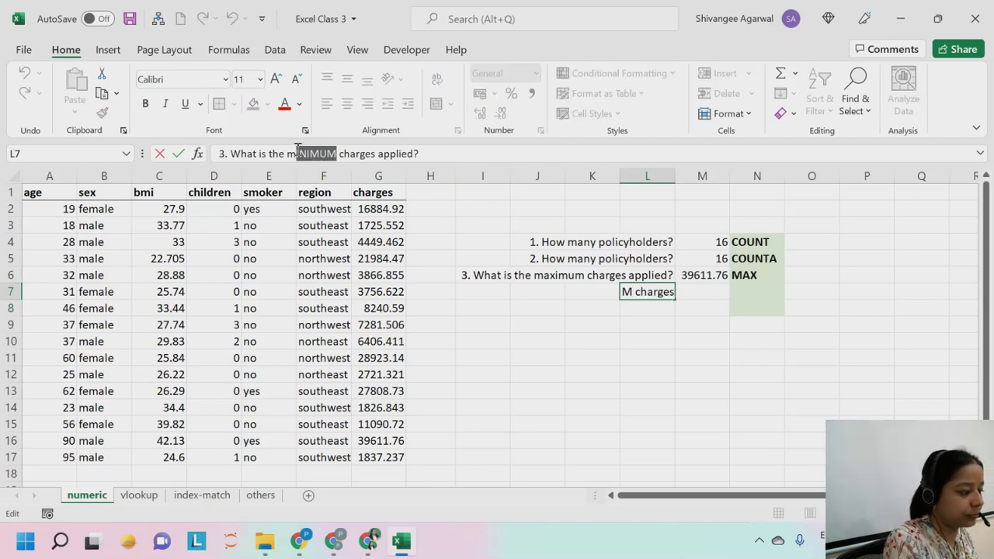
type("inimum")
key("Return")
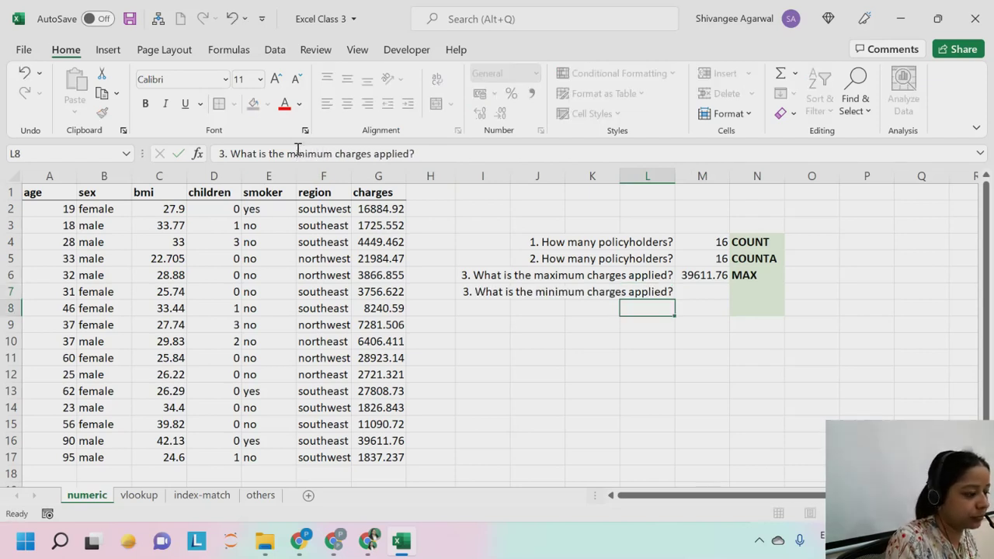
Label the new question MIN in N7.
key("Up")
key("Right")
key("Right")
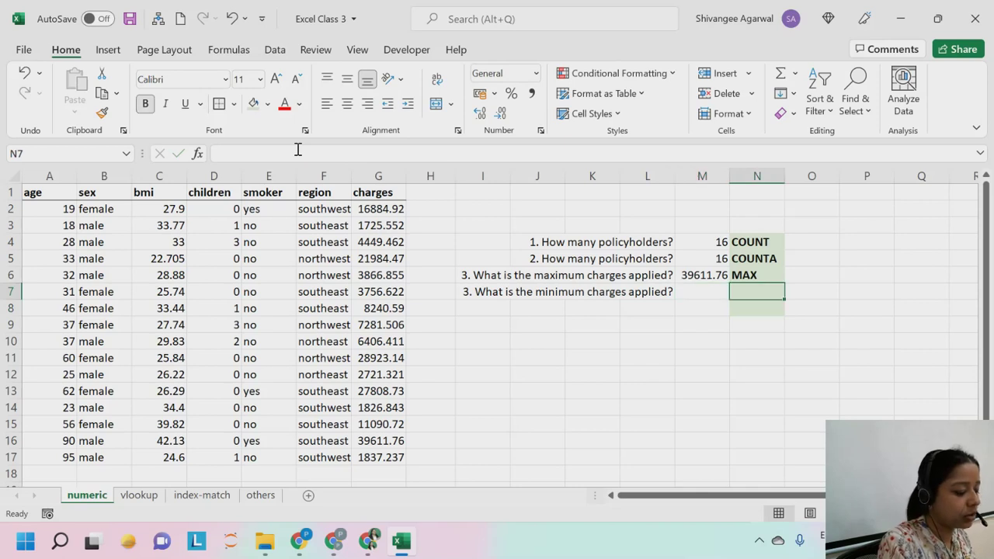
type("MAX")
key("BackSpace")
key("BackSpace")
type("IN")
Answer it in M7 with =MIN(G2:G17), returning 1725.552.
key("Left")
type("=")
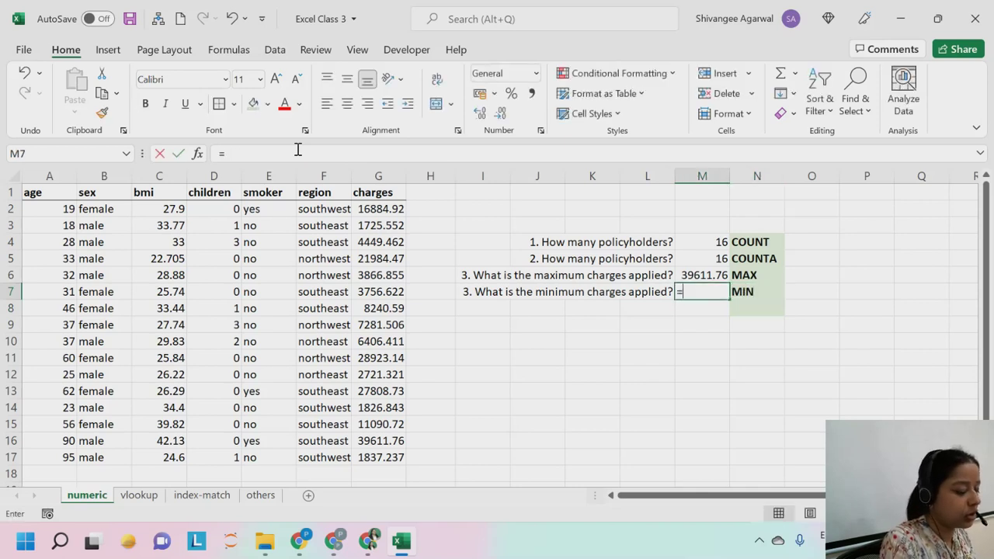
type("MIN(")
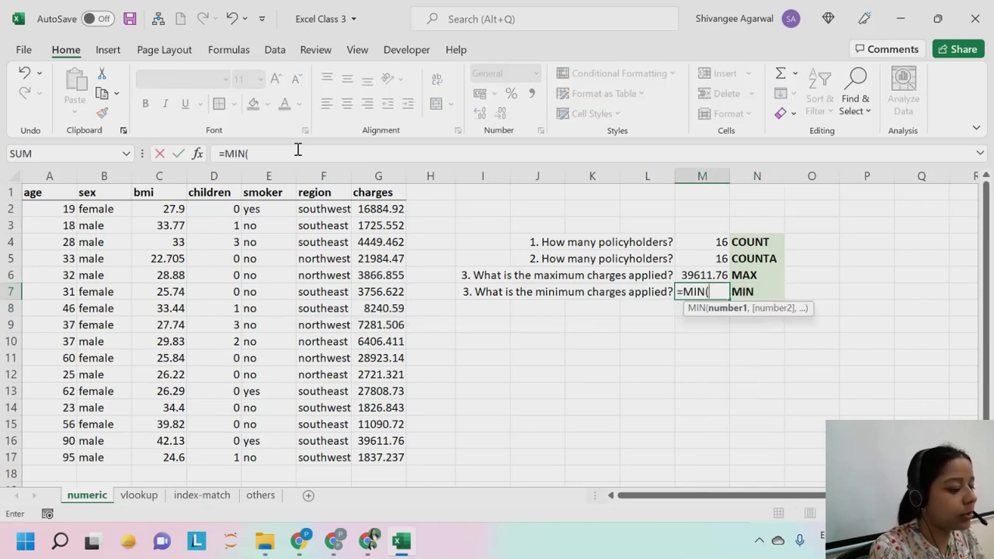
key("Left")
key("Left")
key("Left")
key("Left")
key("Left")
key("Left")
key("Up")
key("Up")
key("Up")
key("Up")
key("Up")
key("Up")
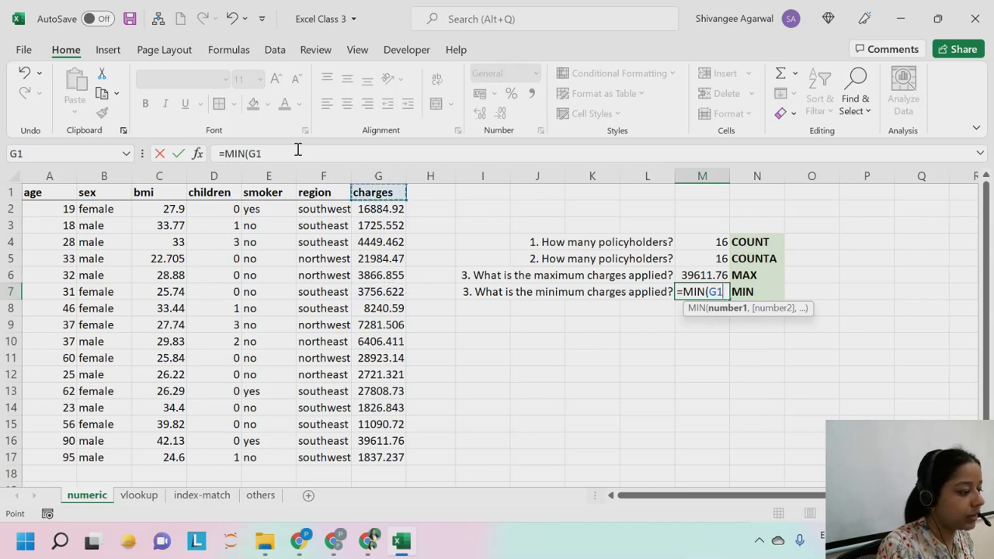
key("Down")
key("ctrl+shift+Down")
type(")")
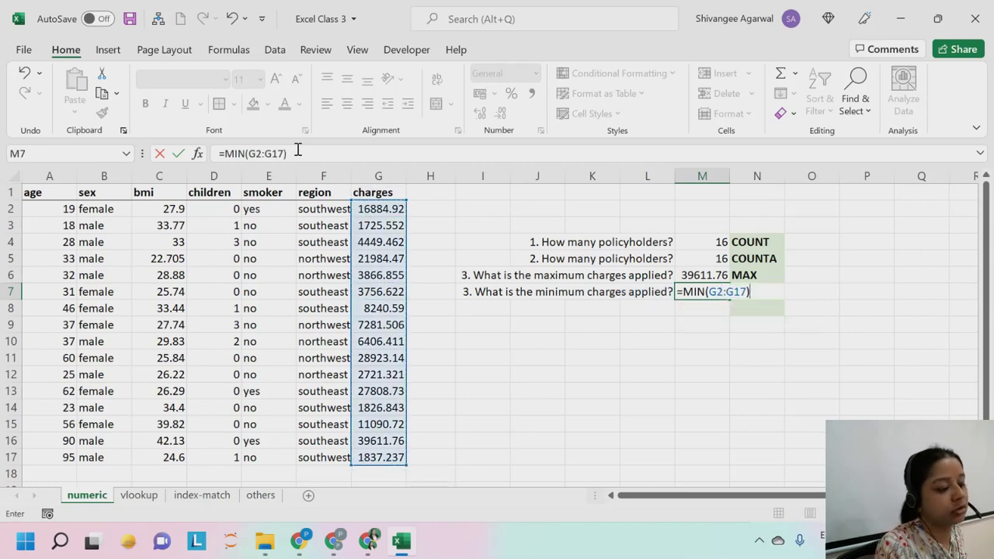
key("Return")
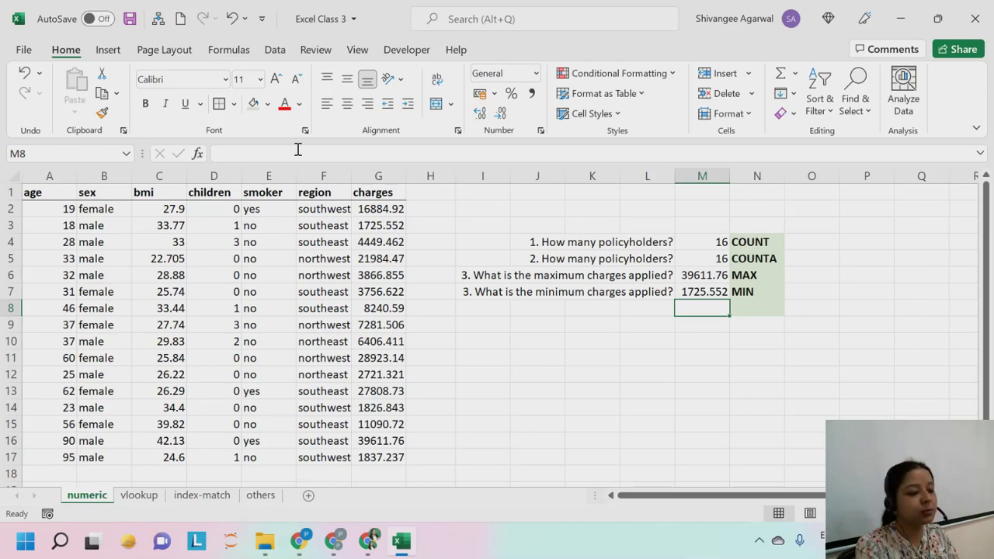
key("ctrl+Left")
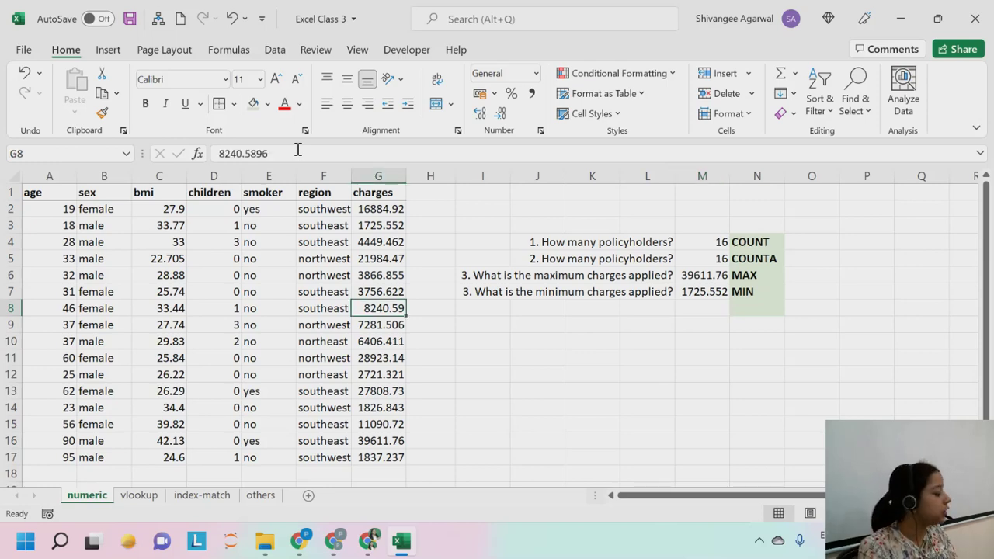
key("ctrl+Right")
key("ctrl+Left")
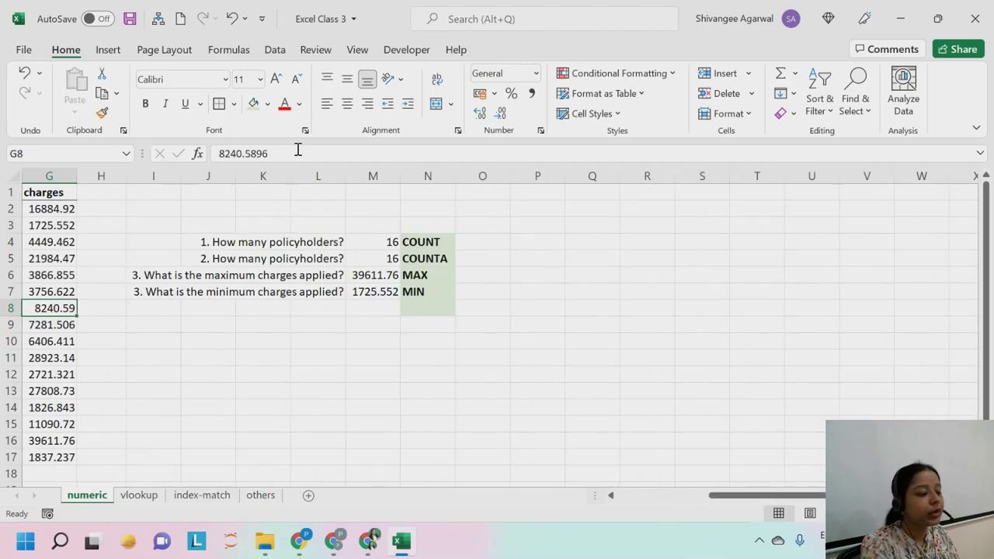
key("ctrl+Left")
key("ctrl+Up")
key("ctrl+Down")
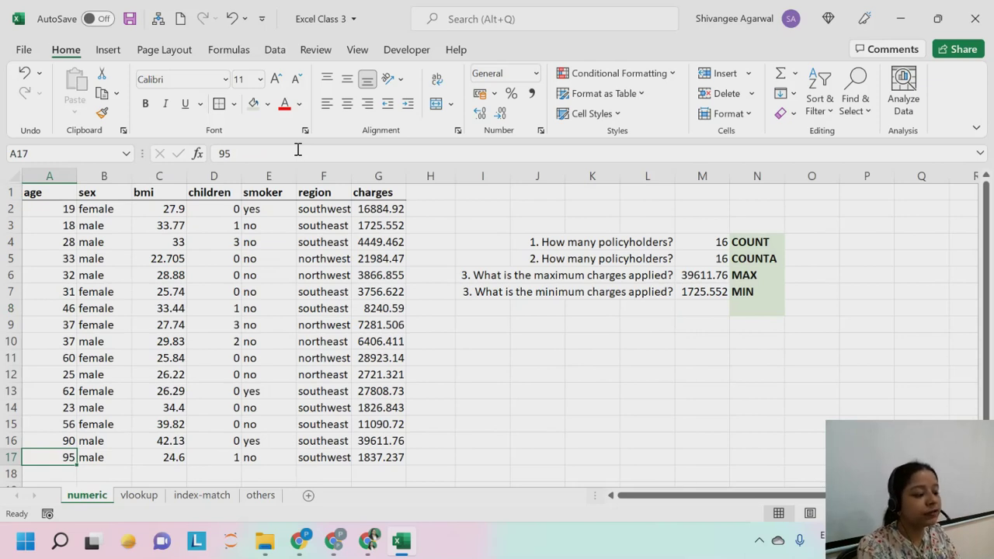
key("ctrl+shift+Right")
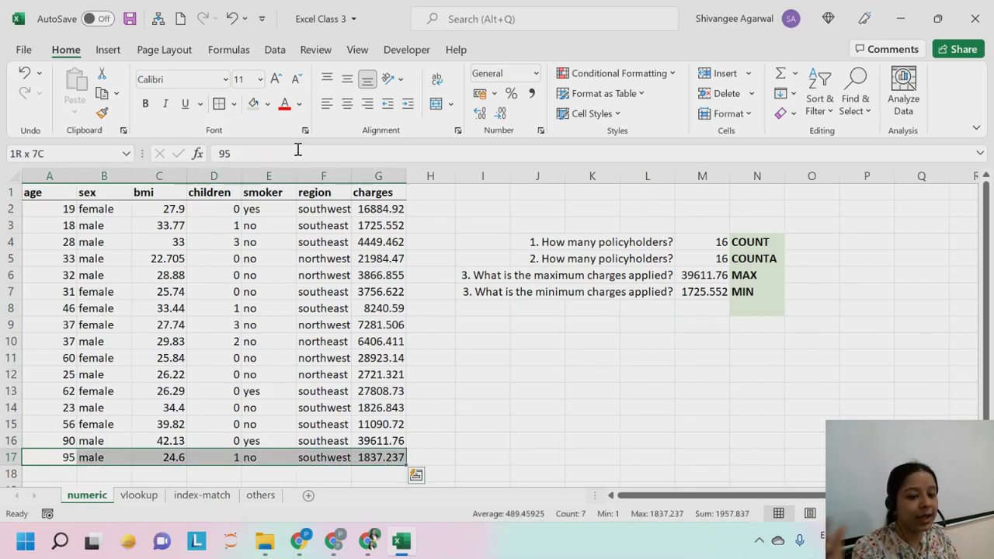
key("Up")
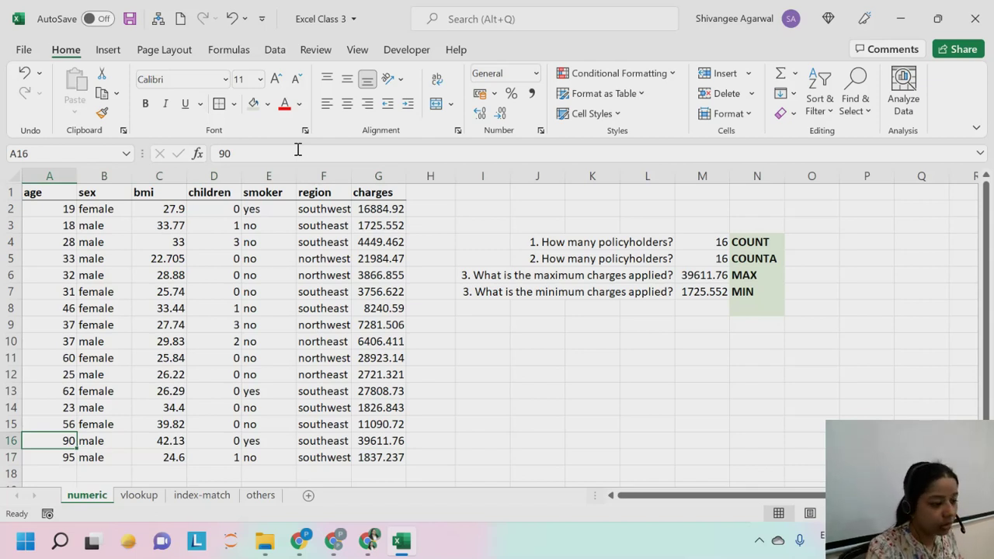
left_click(702, 307)
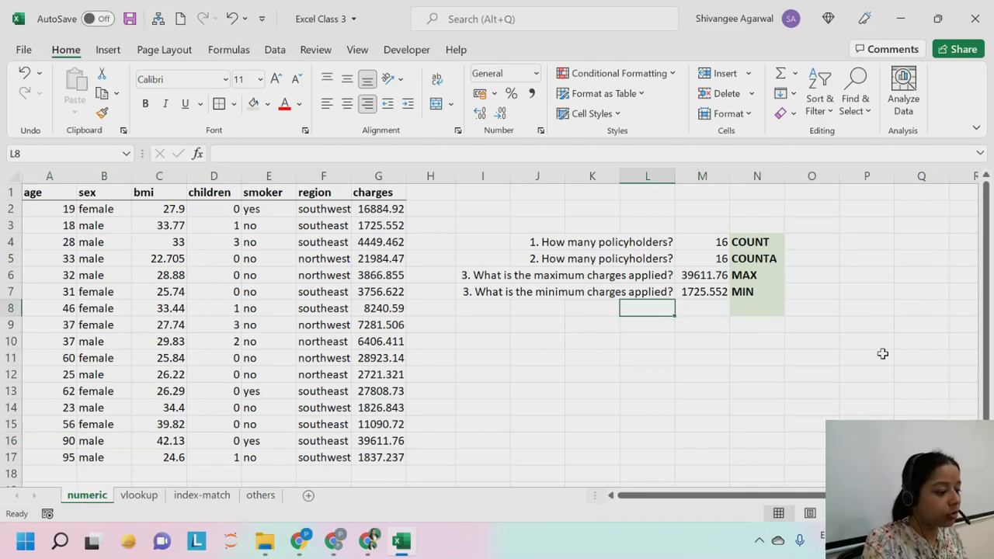
Renumber the minimum-charges question from 3 to 4.
left_click(658, 295)
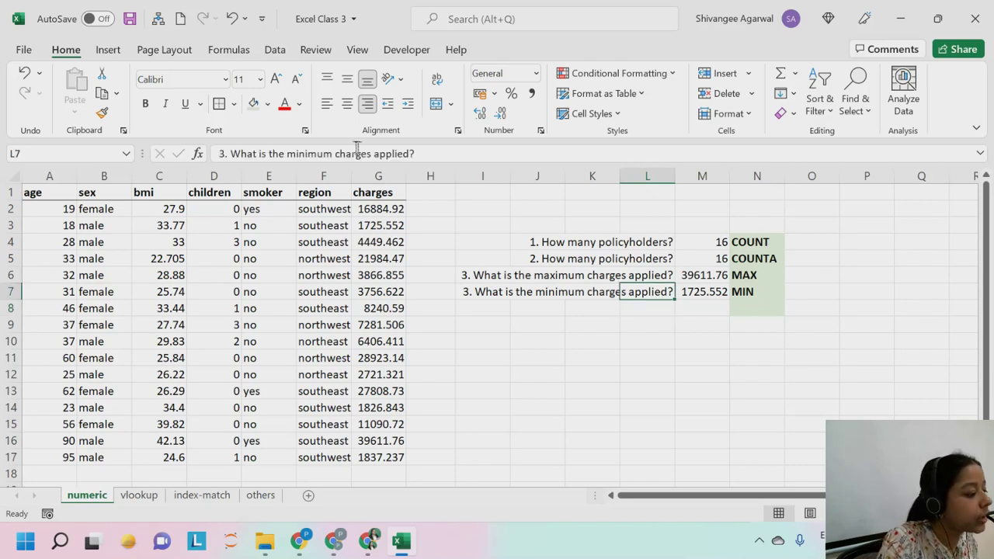
left_click(222, 154)
key("Delete")
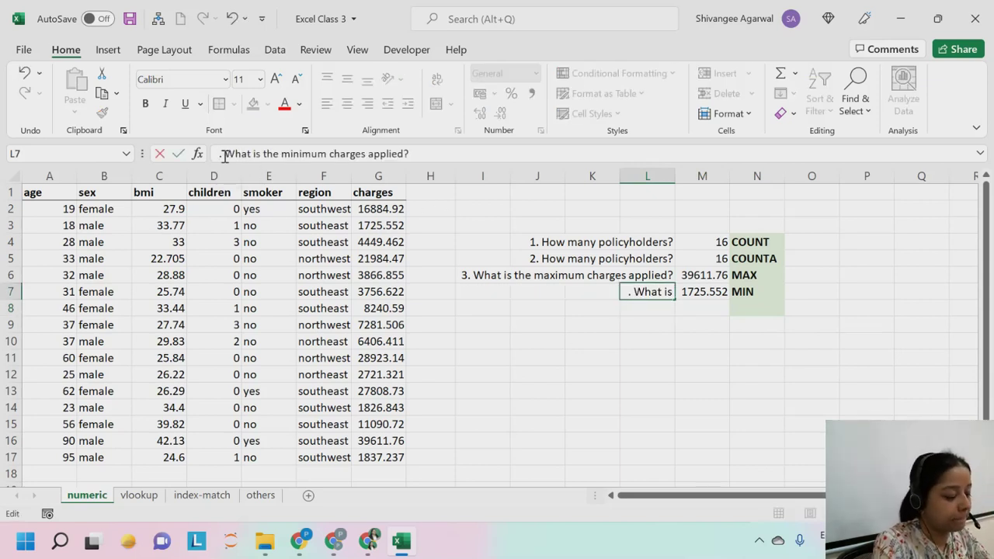
type("4")
key("Return")
Enter '5. The total charges amount?' in L8 with the label SUM in N8.
type("5.")
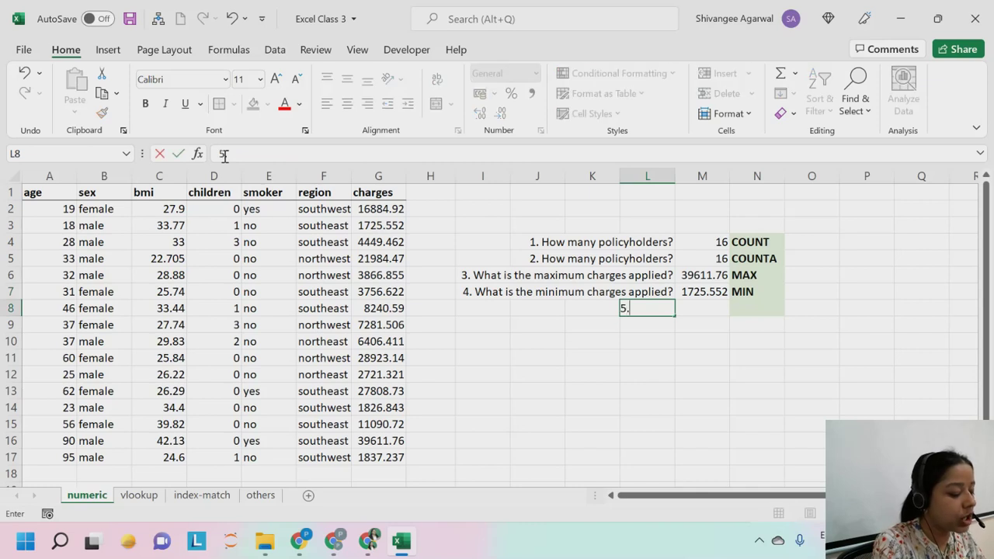
type(" T")
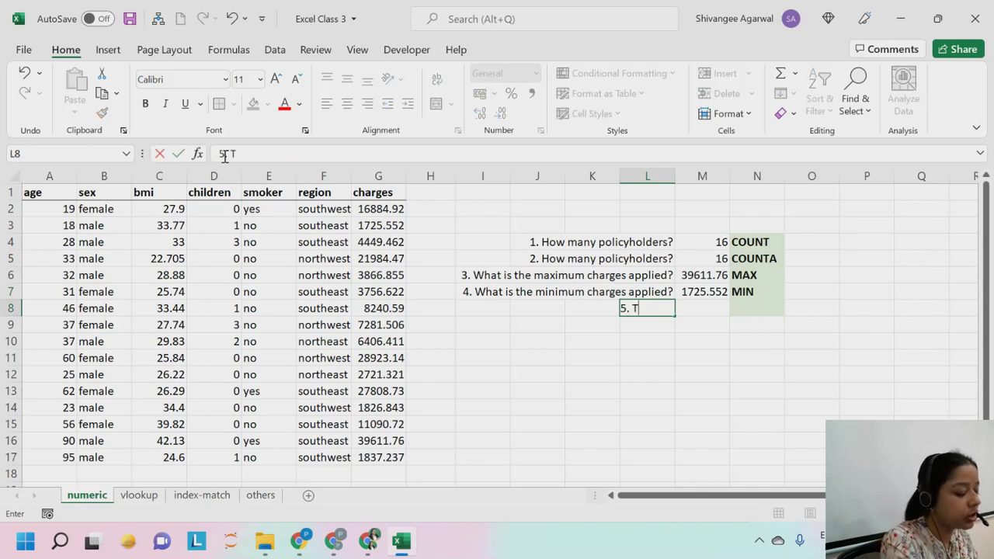
type("he total cha")
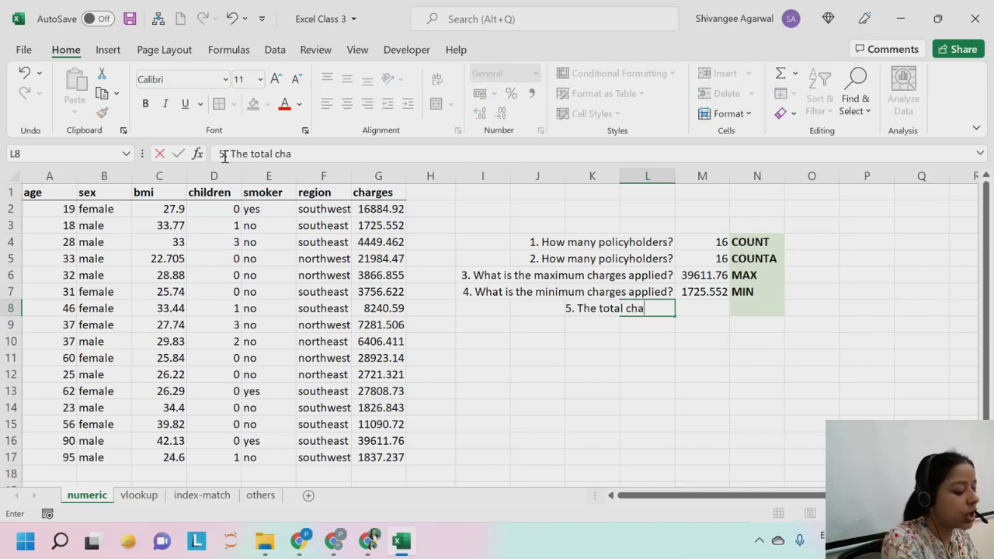
type("rges amount?")
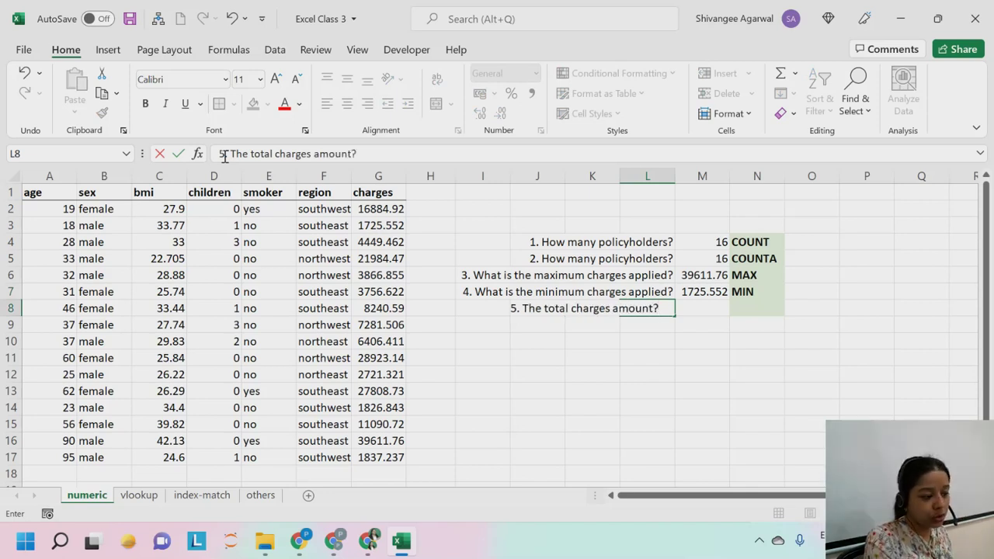
key("Tab")
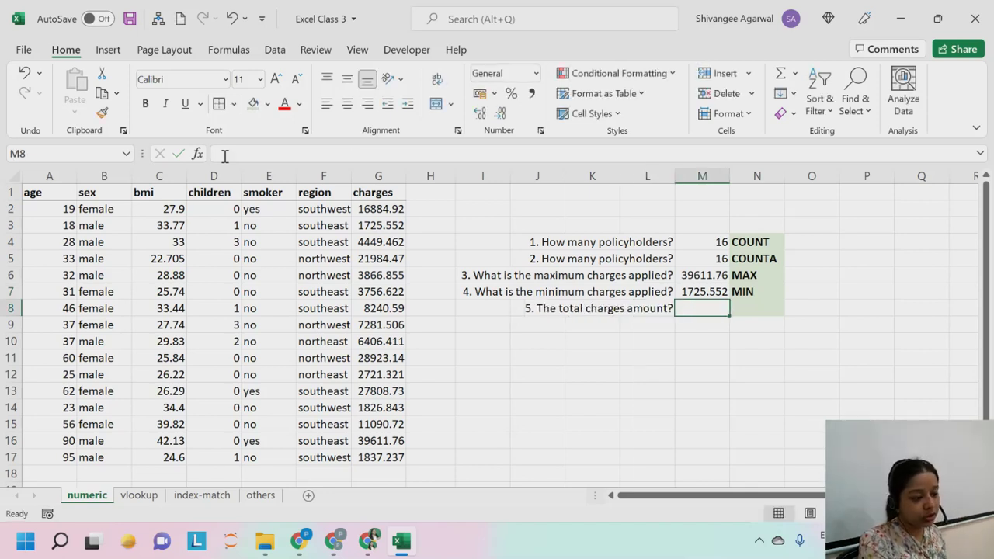
key("Tab")
type("SUM")
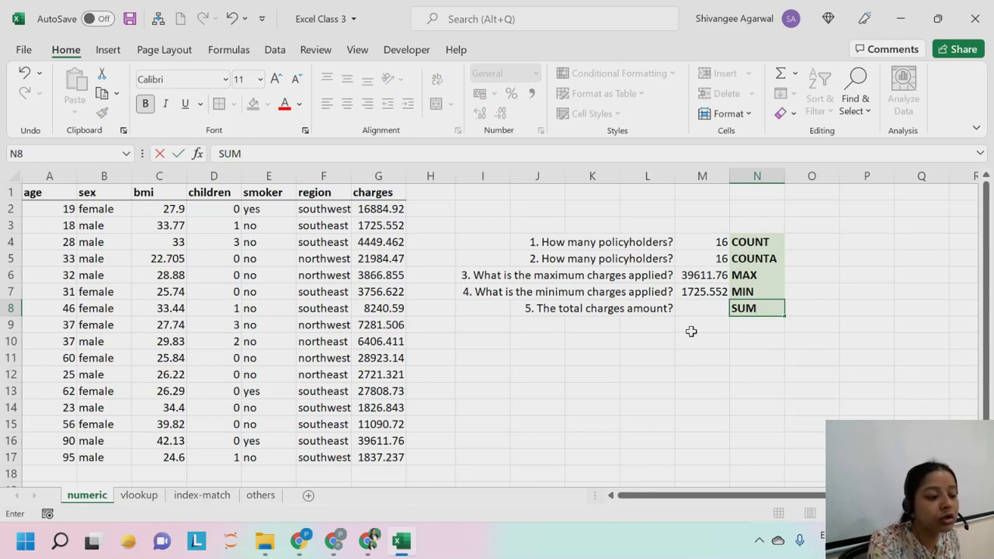
Answer question 5 in M8 with =SUM(G2:G17), giving 188416.1.
left_click(703, 310)
type("=SUM")
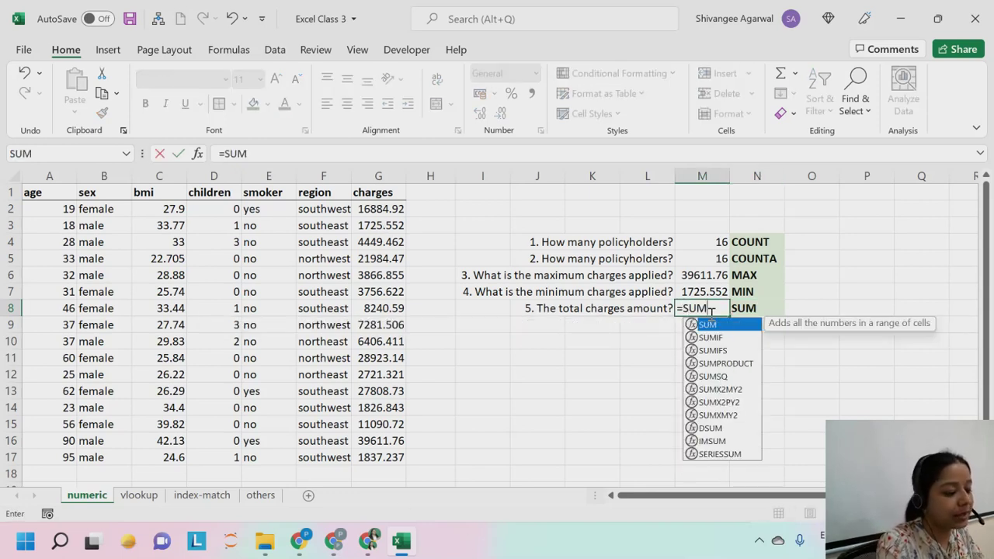
type("(")
key("Left")
key("ctrl+Left")
key("ctrl+Left")
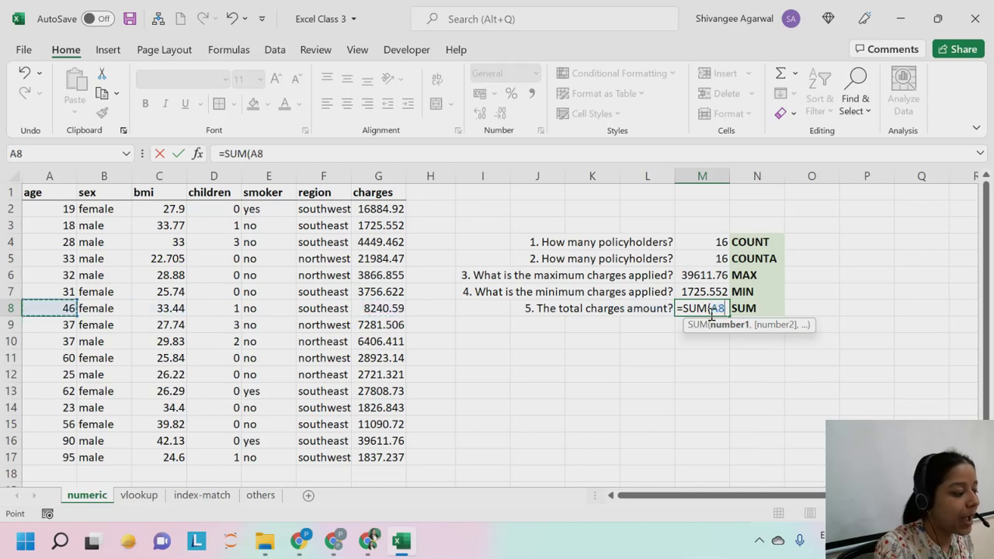
key("ctrl+Right")
key("ctrl+Up")
key("Down")
key("ctrl+shift+Down")
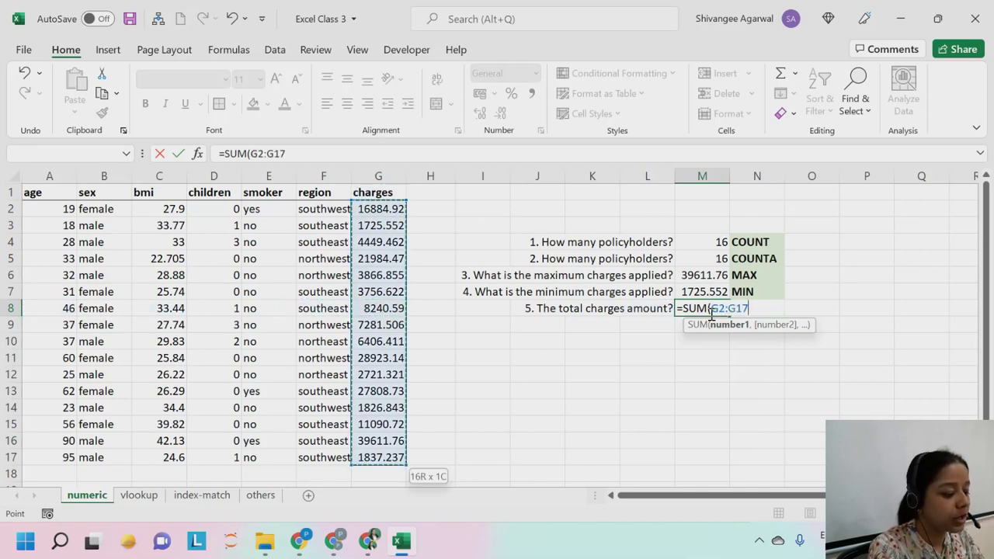
type(")")
key("Return")
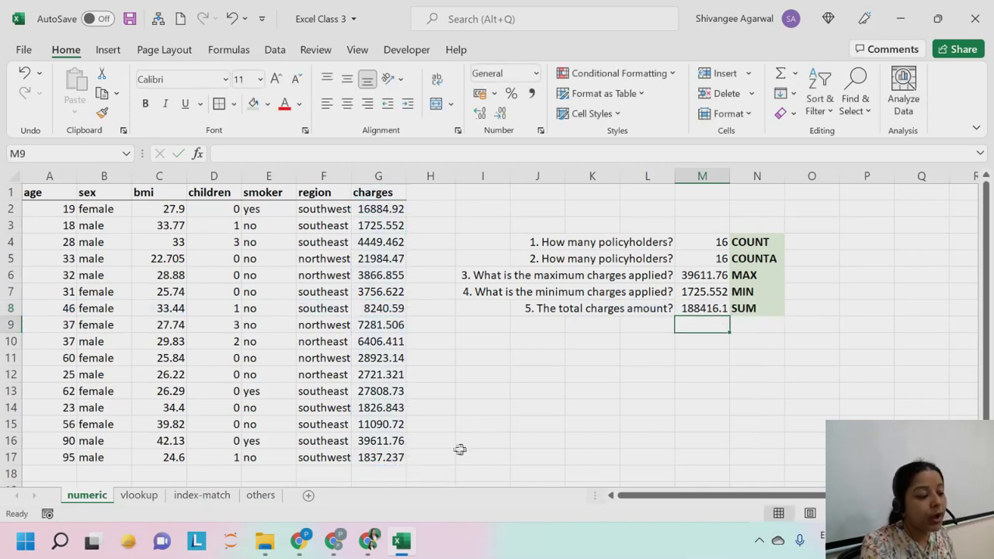
Write the note 'ALT =' in H18 and AutoSum the charges into G18, giving 188416.1.
left_click(375, 474)
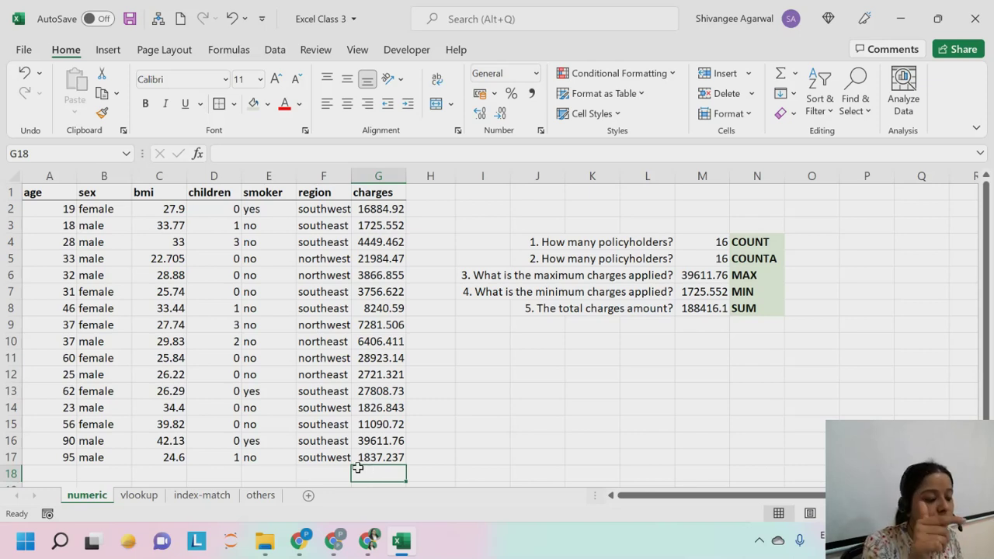
key("Right")
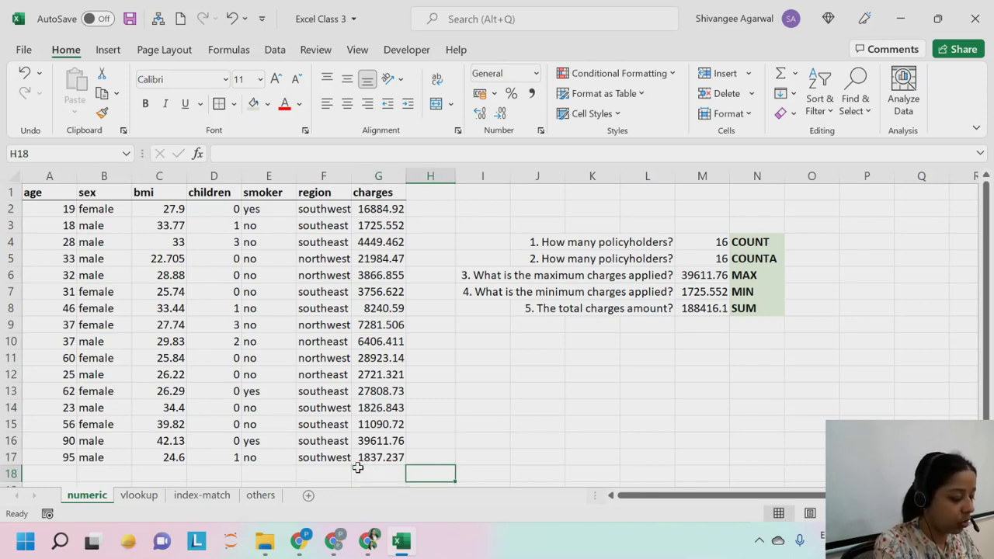
type("ALT =")
left_click(357, 467)
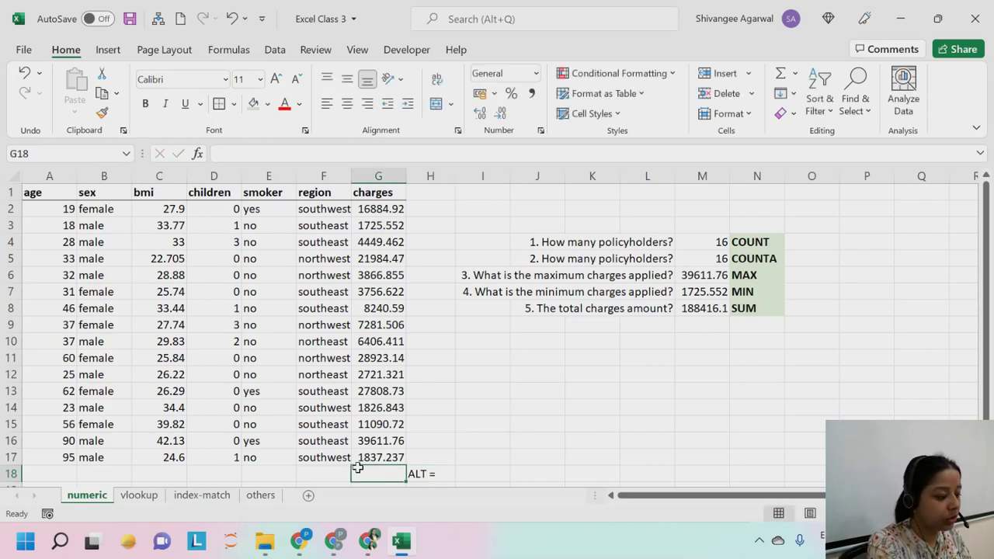
key("alt+equal")
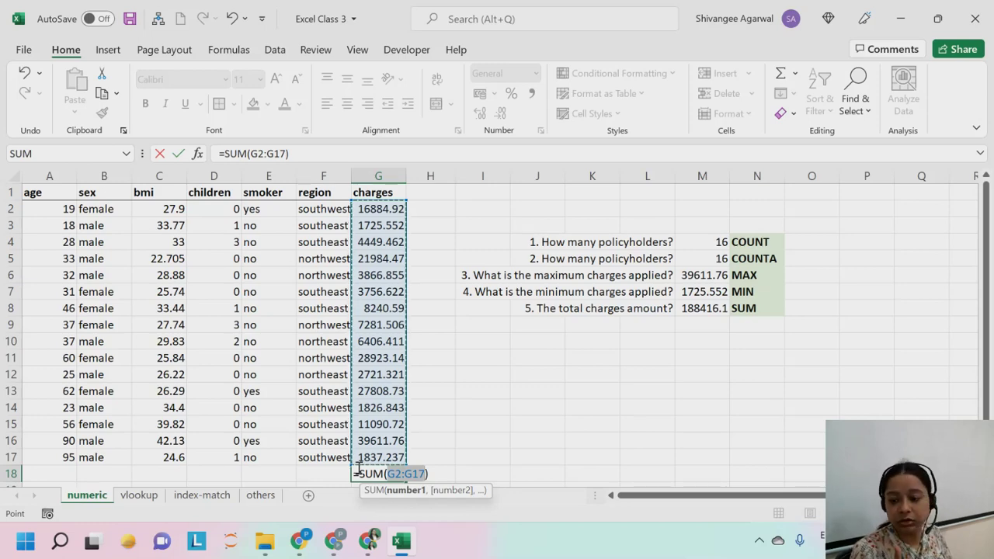
key("Return")
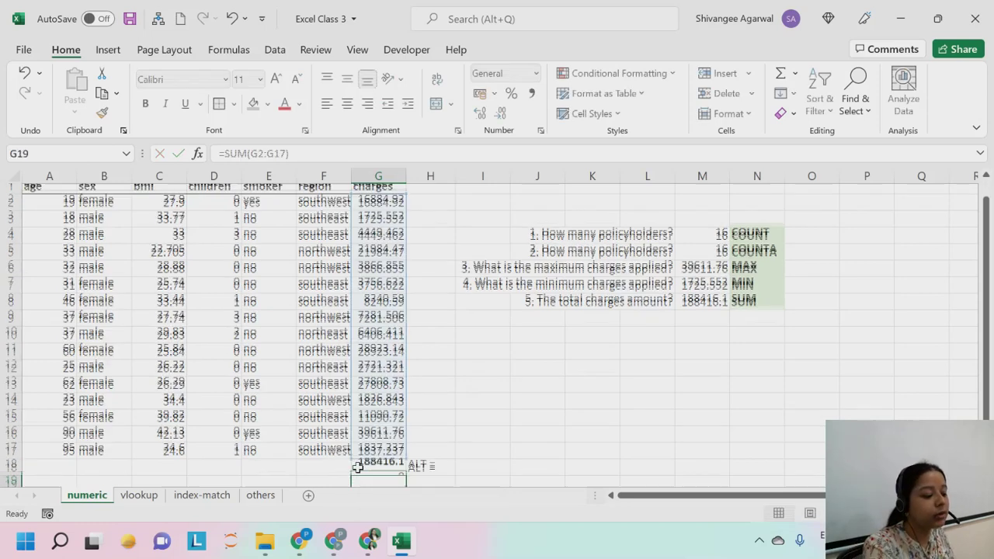
Give the ALT = note in H18 a green fill and bold text.
left_click(380, 457)
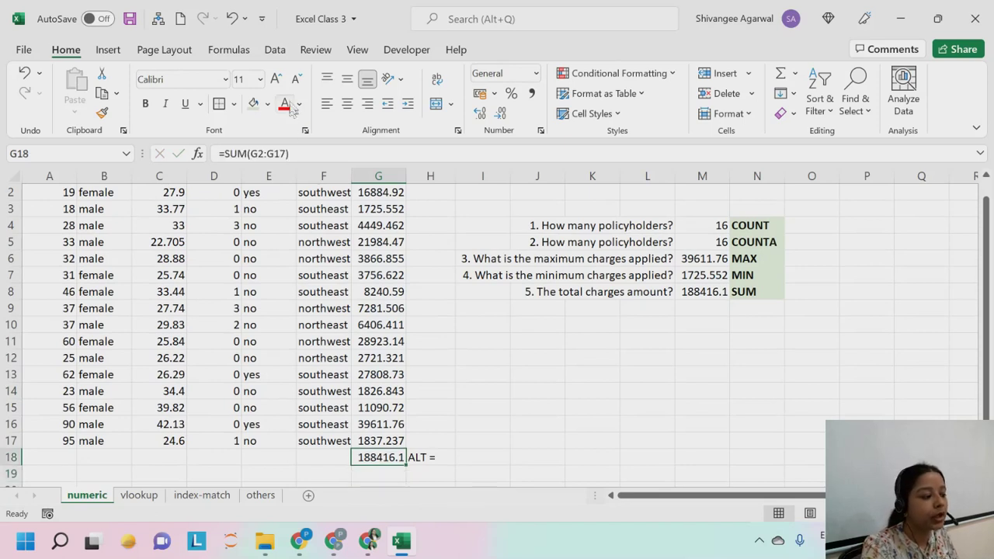
left_click(435, 457)
left_click(254, 104)
left_click(477, 382)
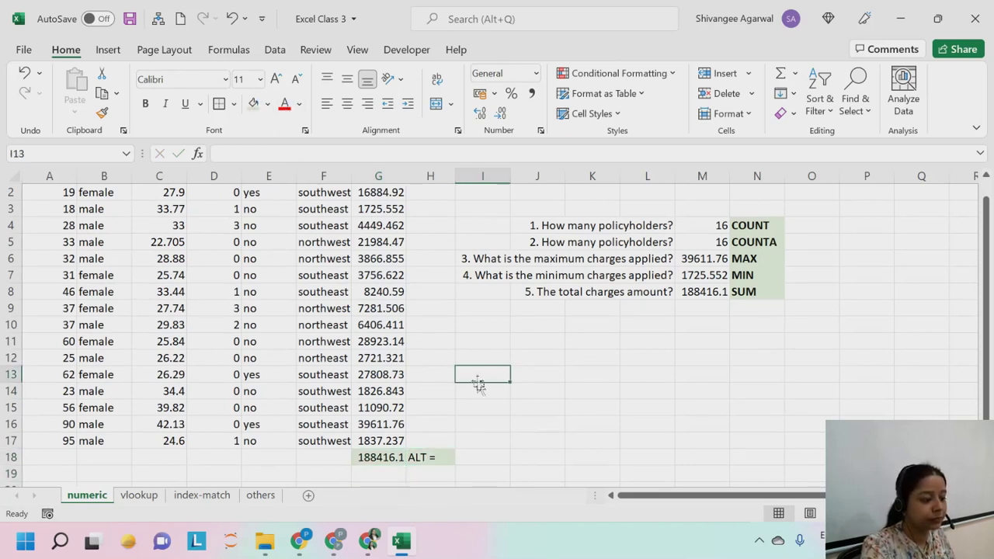
scroll(655, 423, "up", 1)
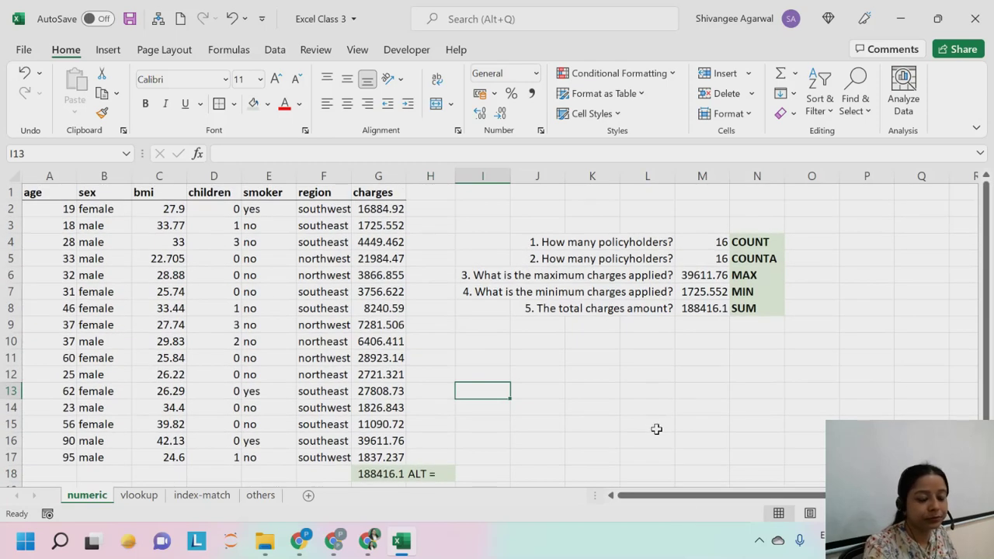
left_click(415, 473)
left_click(470, 361)
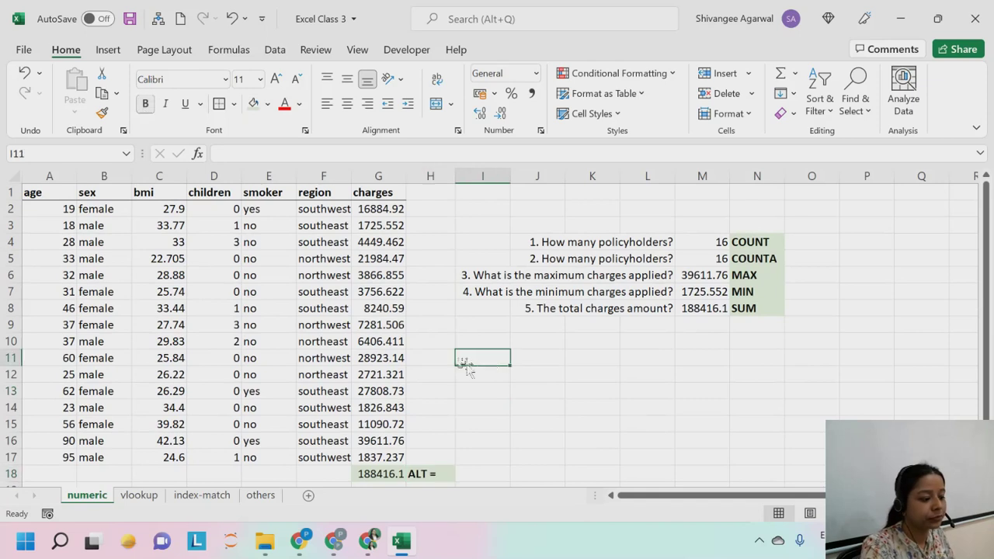
Select the COUNT through SUM labels in N4:N8 to compare their formatting.
left_click(703, 328)
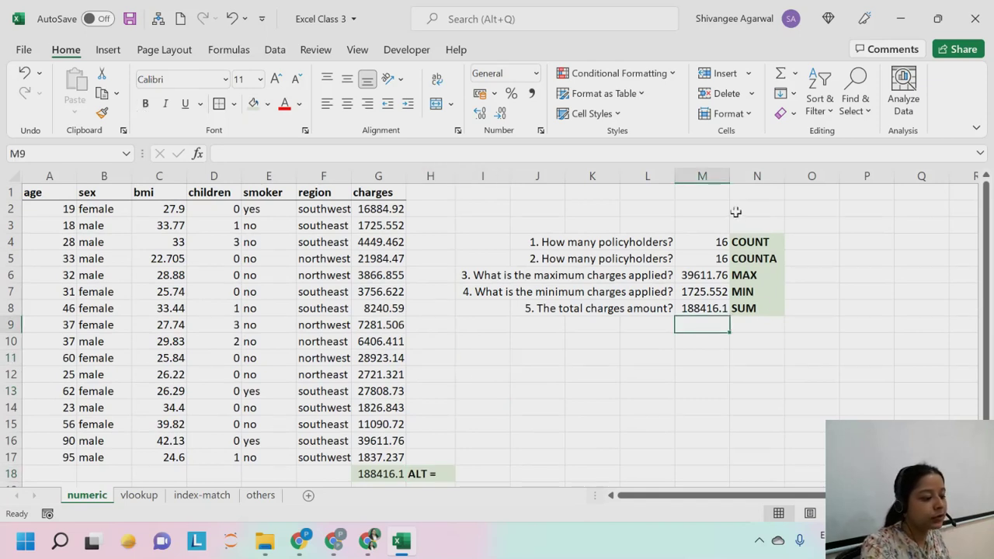
left_click_drag(758, 243, 768, 314)
left_click(734, 311)
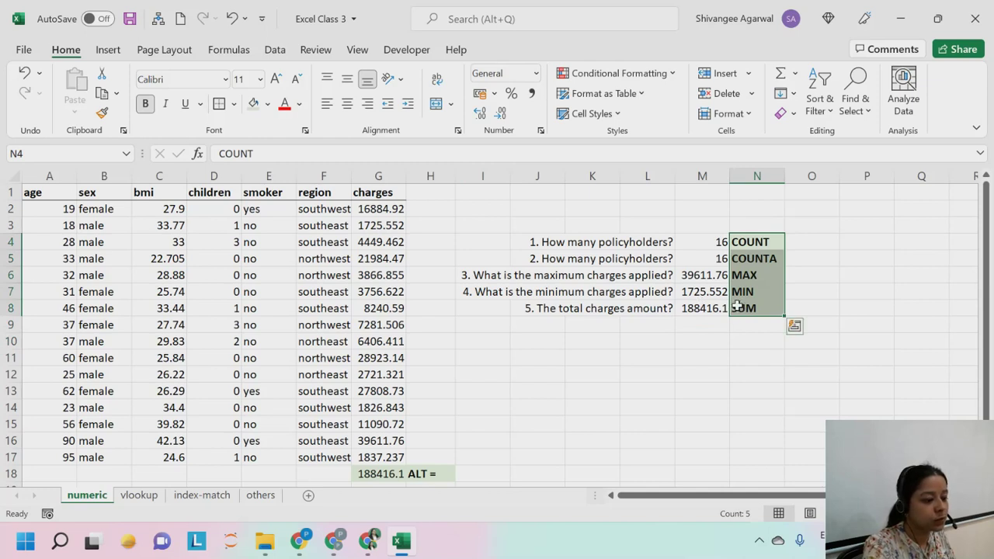
left_click(760, 323)
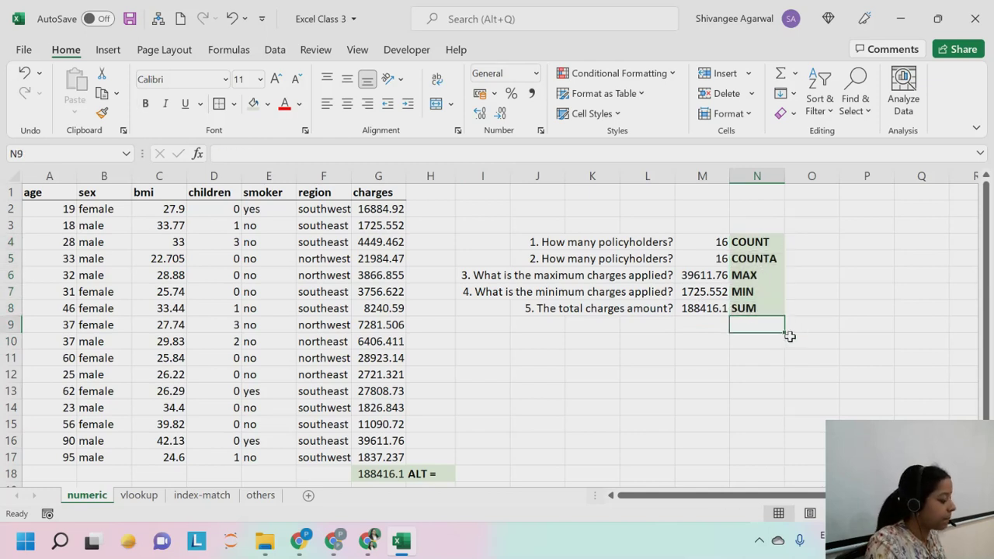
Enter '6. The average charges applied?' in L9 and the label AVERAGE in N9.
left_click(639, 329)
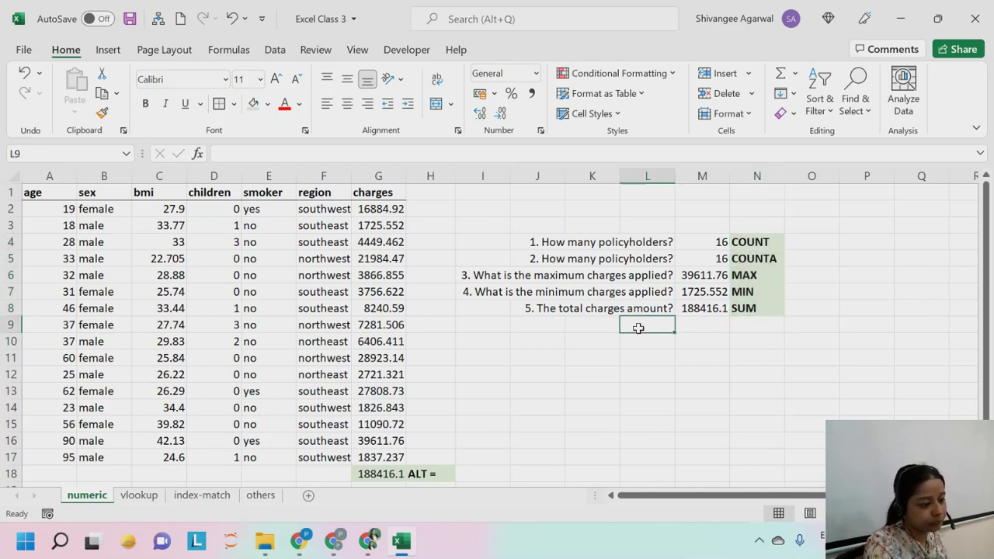
type("6.")
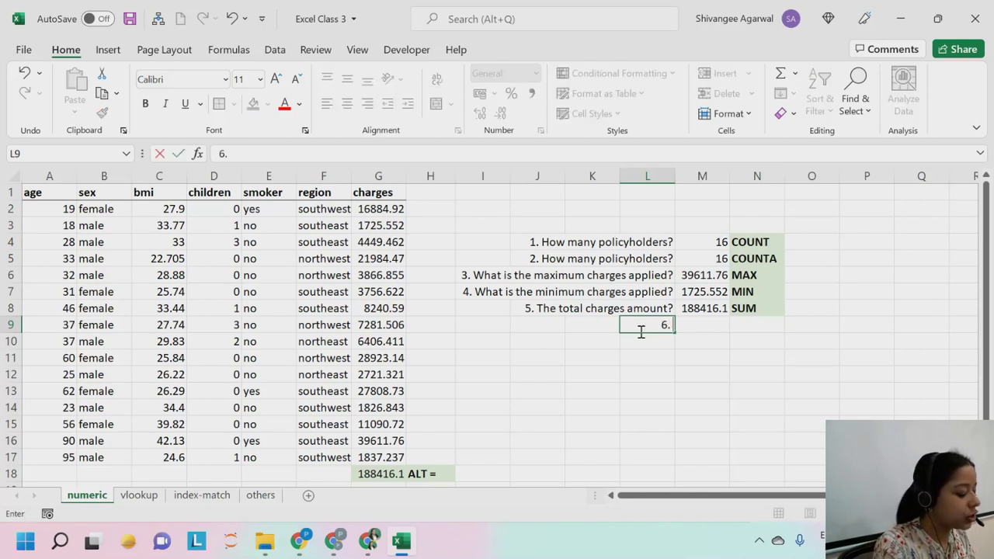
type(" The average")
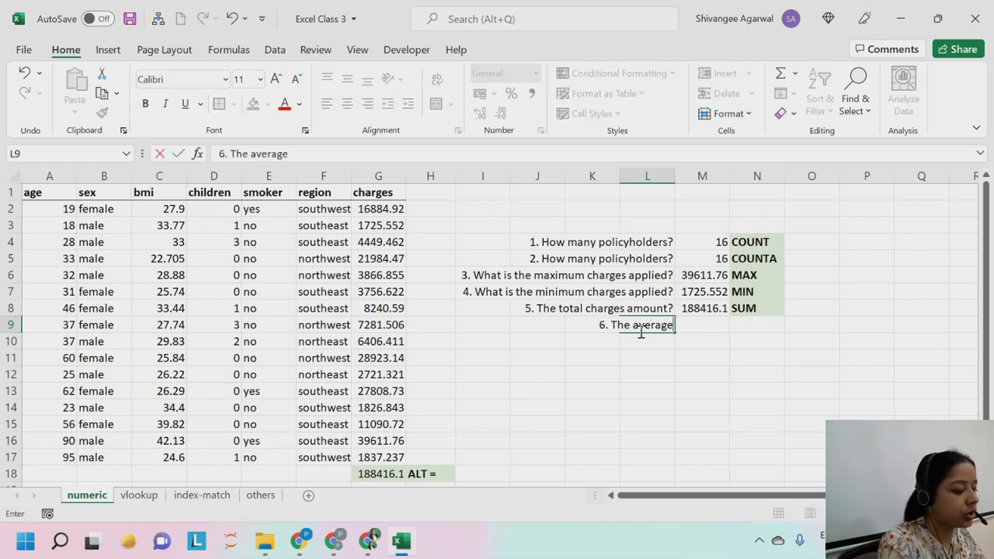
type(" char")
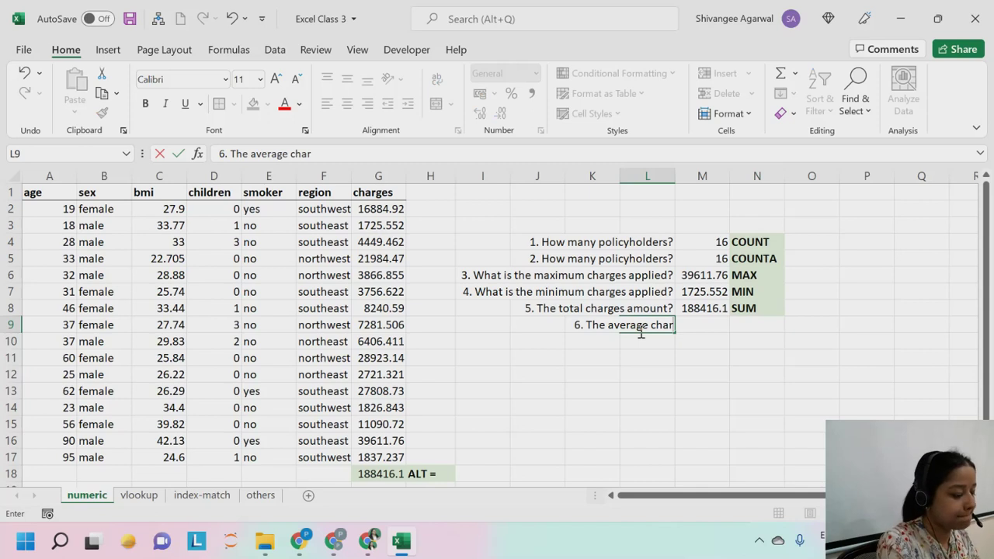
type("ges appl")
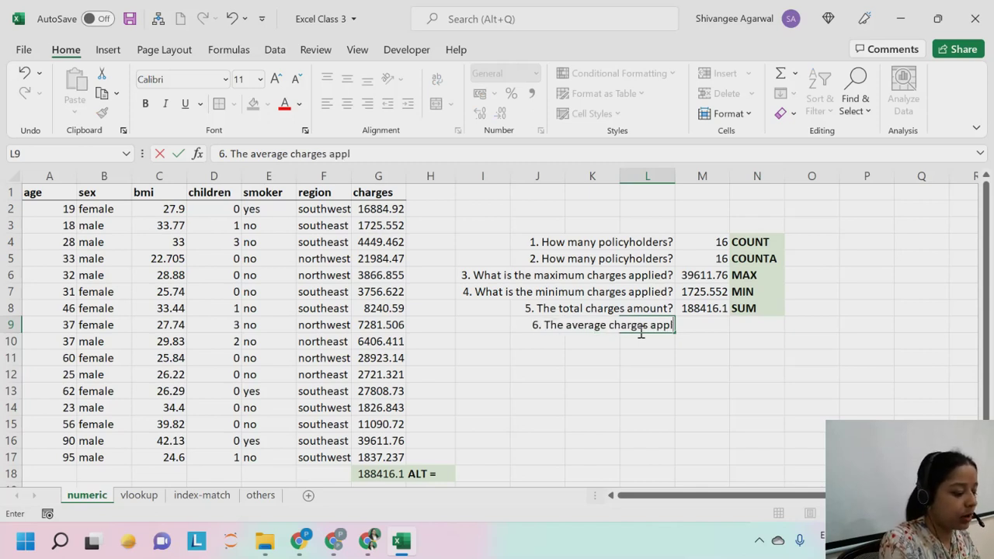
type("ied?")
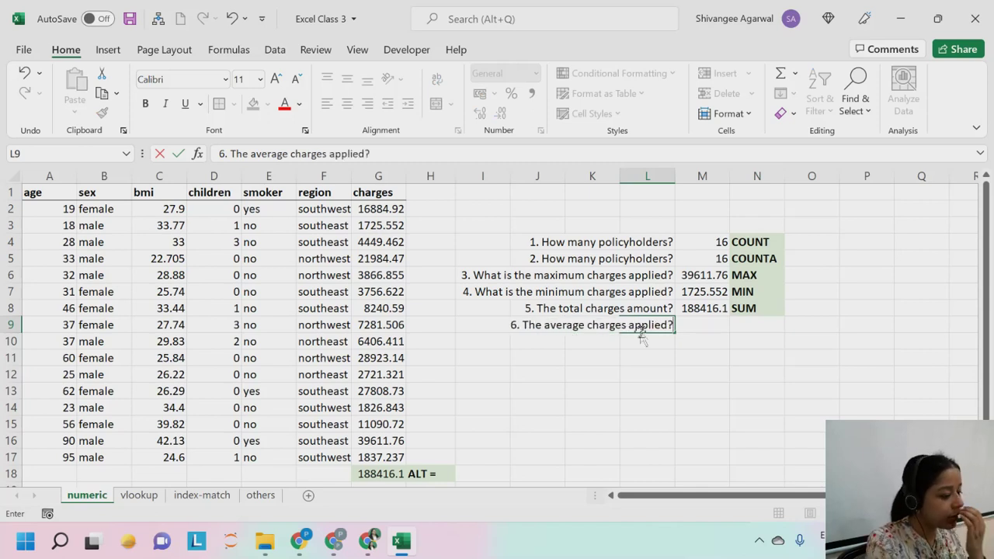
key("Return")
key("Right")
key("Up")
key("Right")
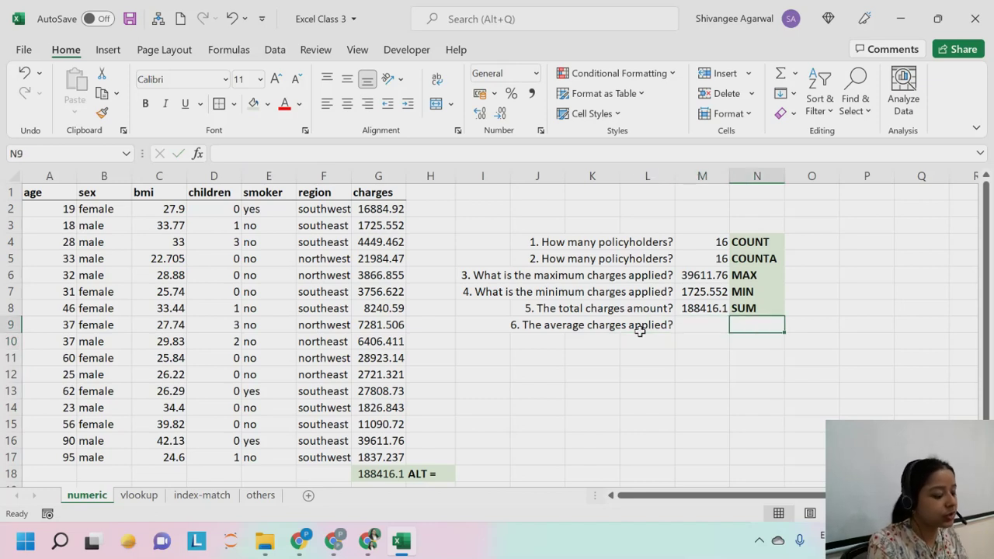
type("AVERAGE")
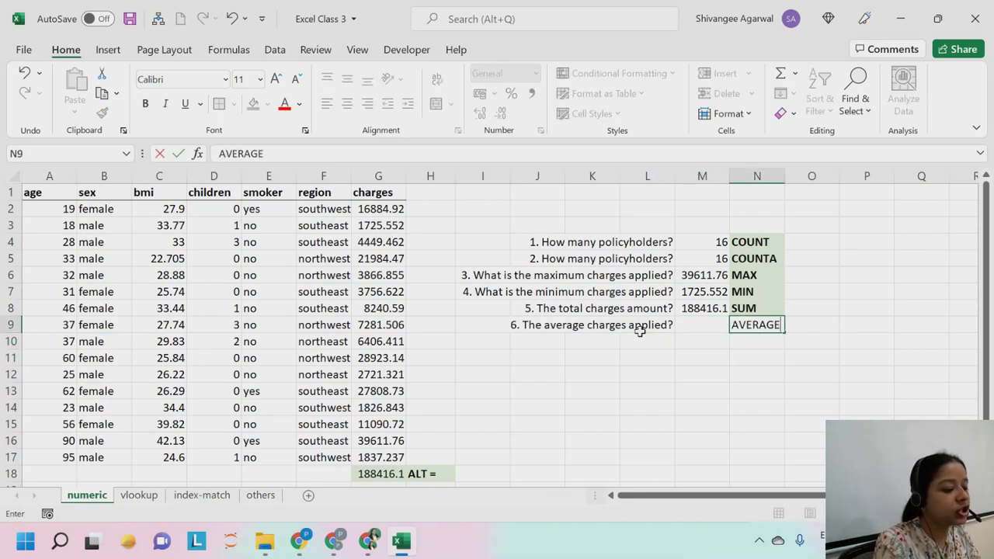
key("ctrl+Return")
key("Left")
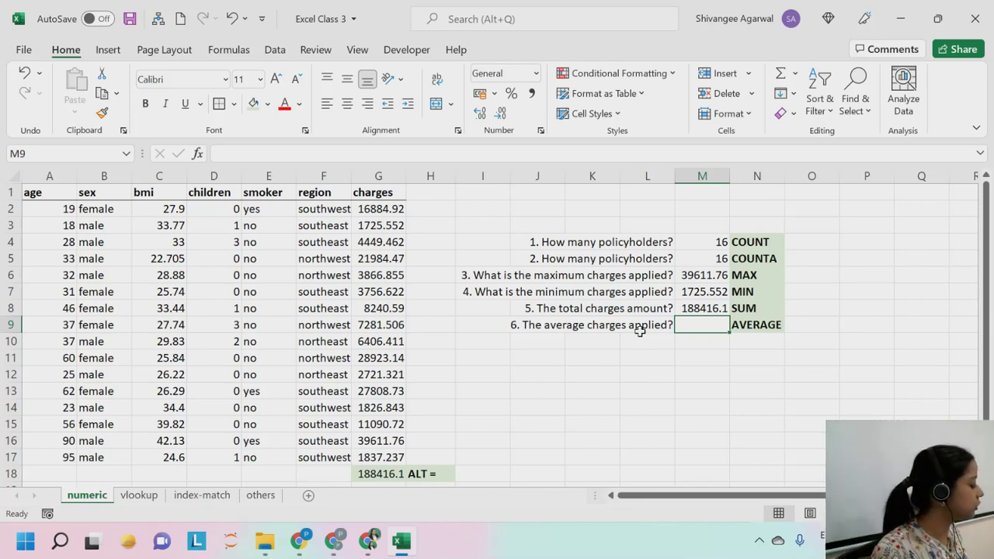
Enter =AVERAGE(G2:G17) in M9, excluding the total row, giving 11776.01.
type("=AVERAGE")
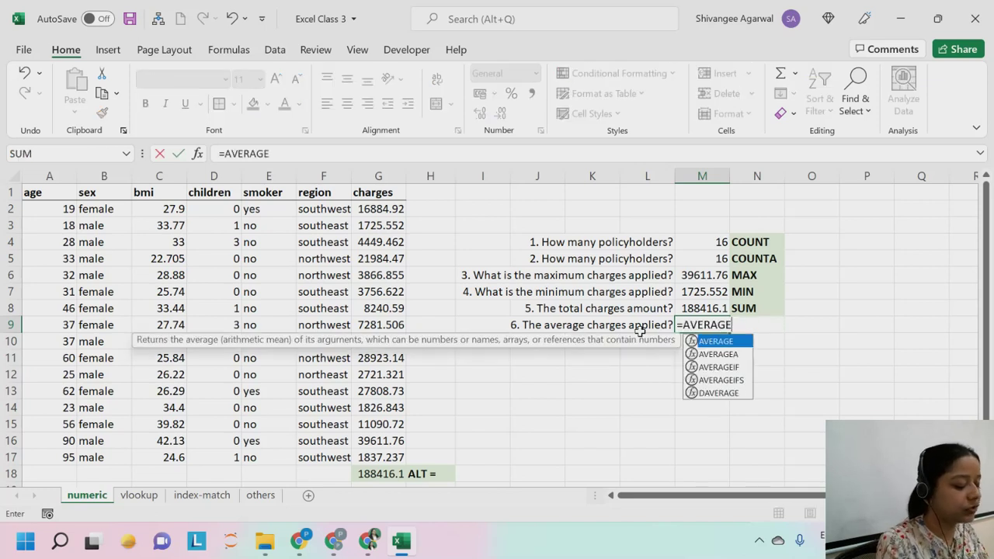
type("(")
key("Left")
key("Left")
key("Left")
key("Left")
key("Left")
key("Left")
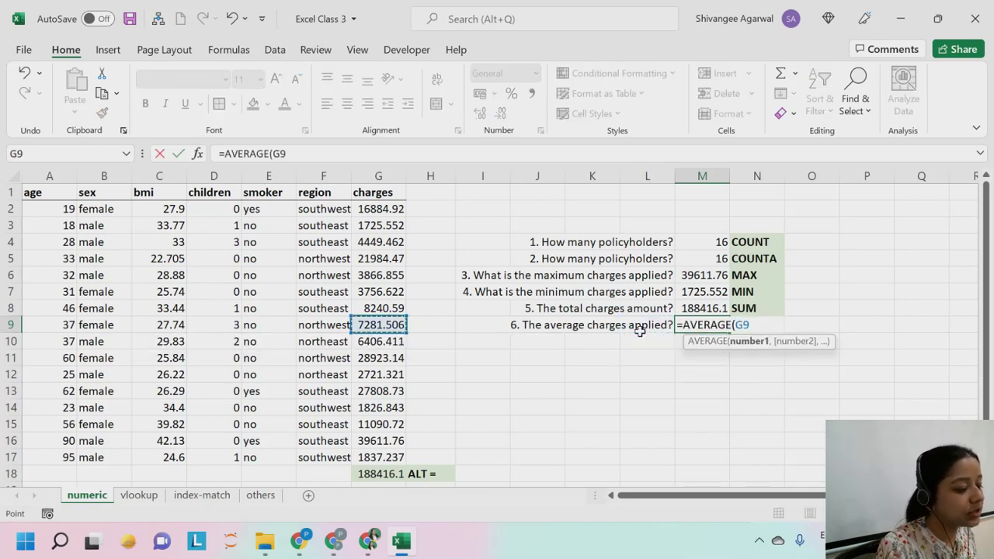
key("ctrl+Up")
key("Down")
key("ctrl+shift+Down")
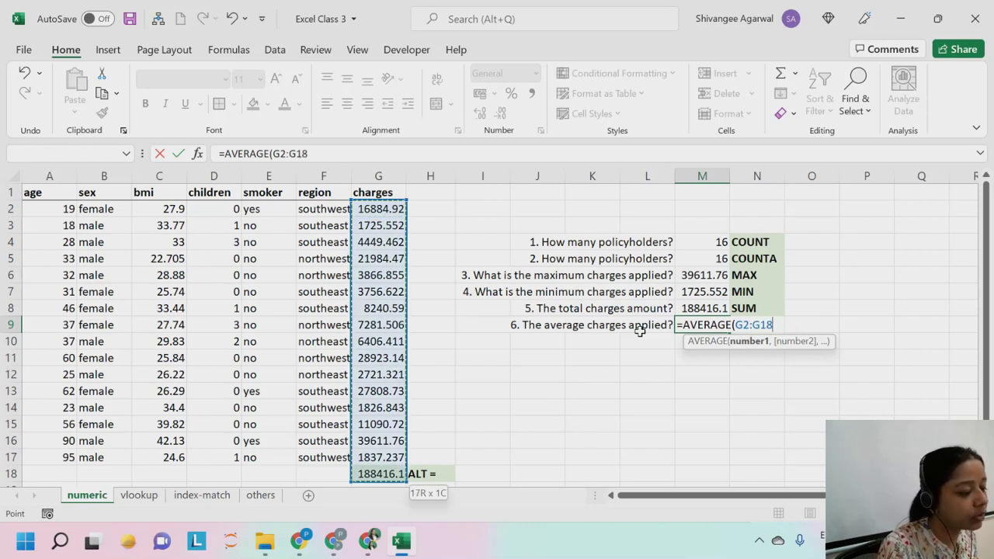
key("BackSpace")
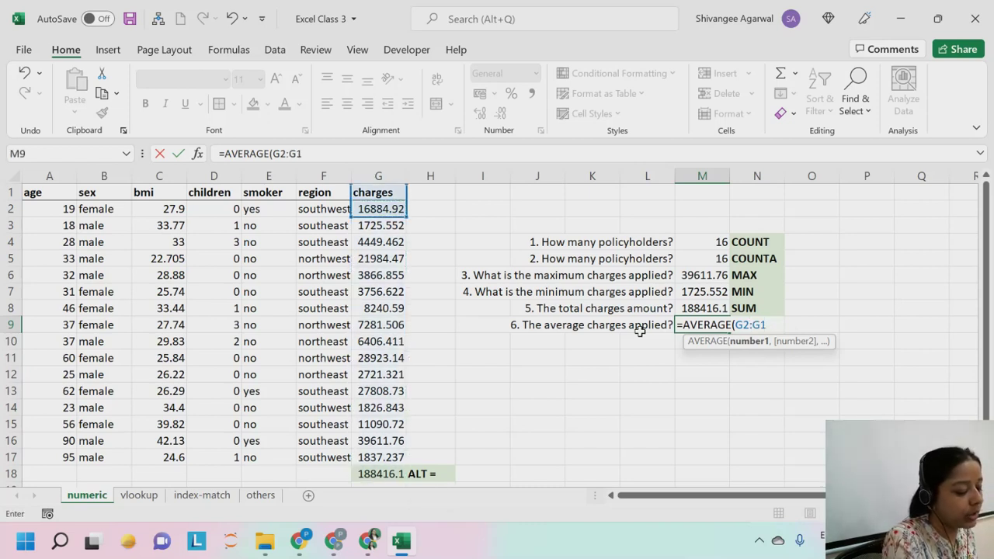
type("7)")
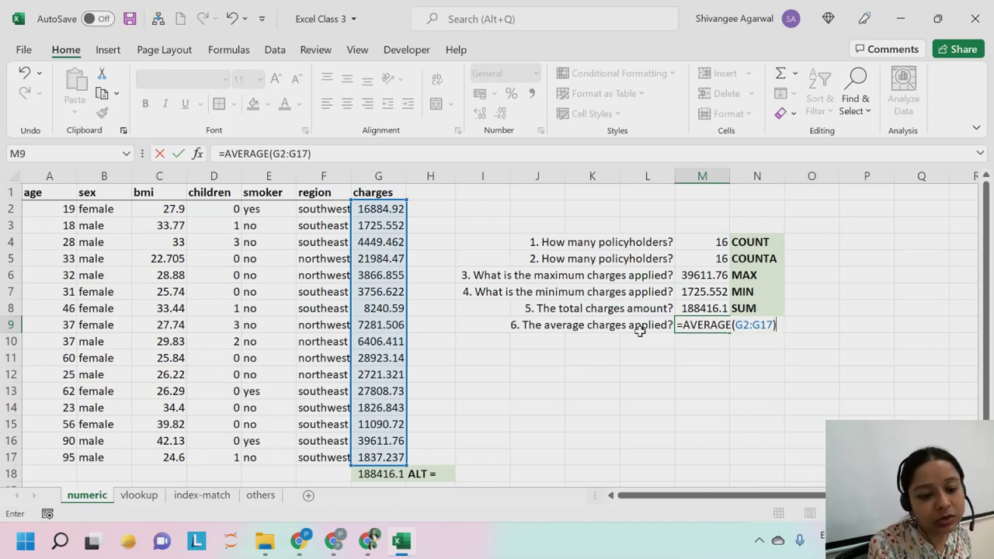
key("Return")
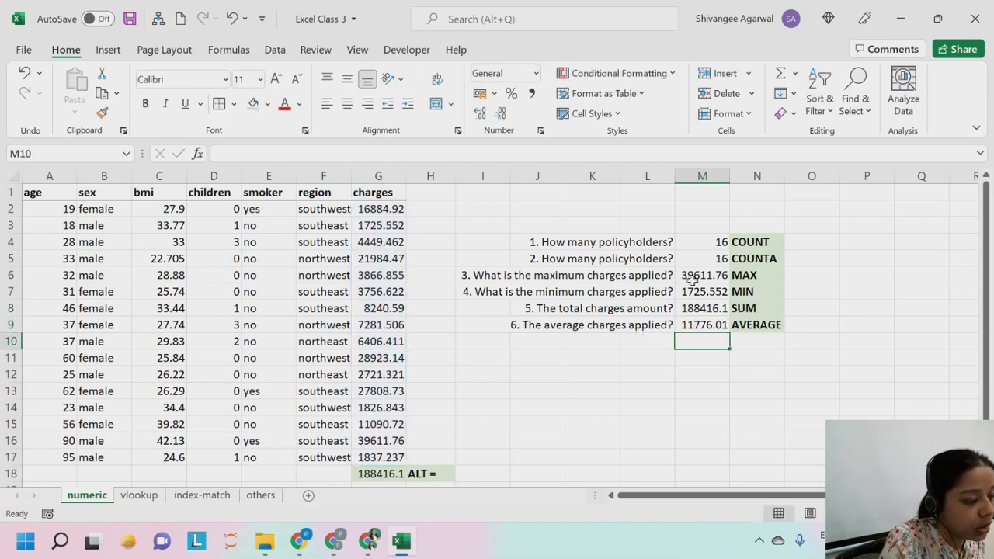
left_click(706, 326)
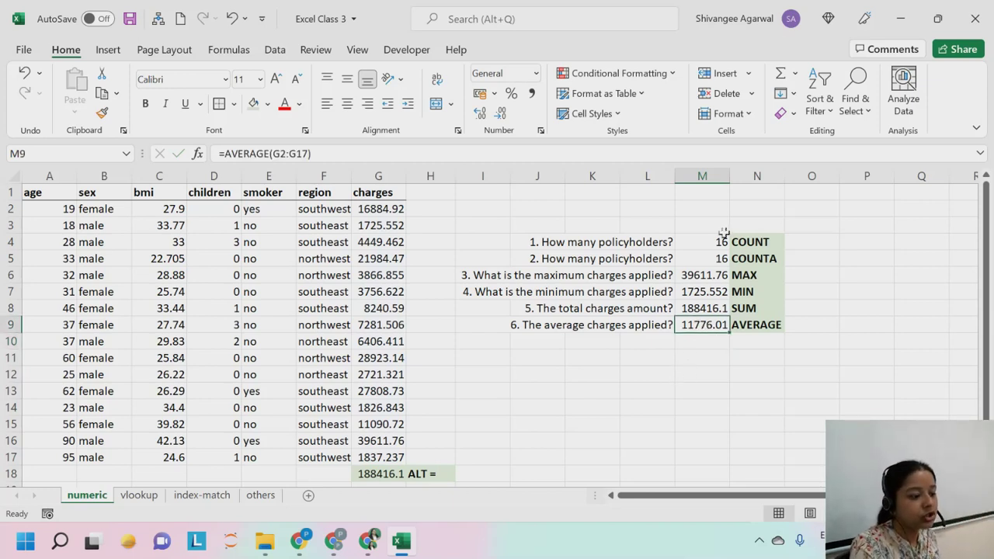
left_click_drag(721, 242, 720, 338)
left_click(718, 309)
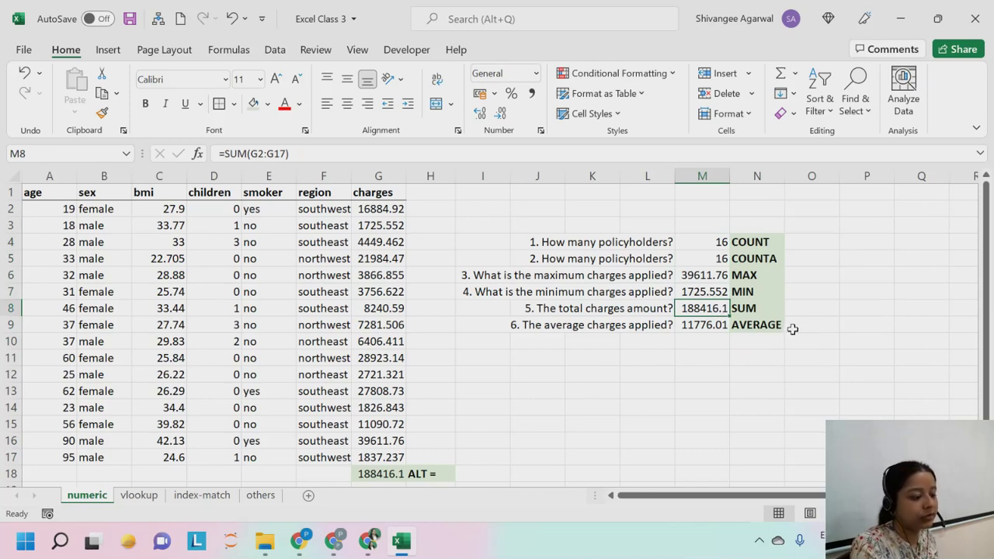
left_click(365, 475)
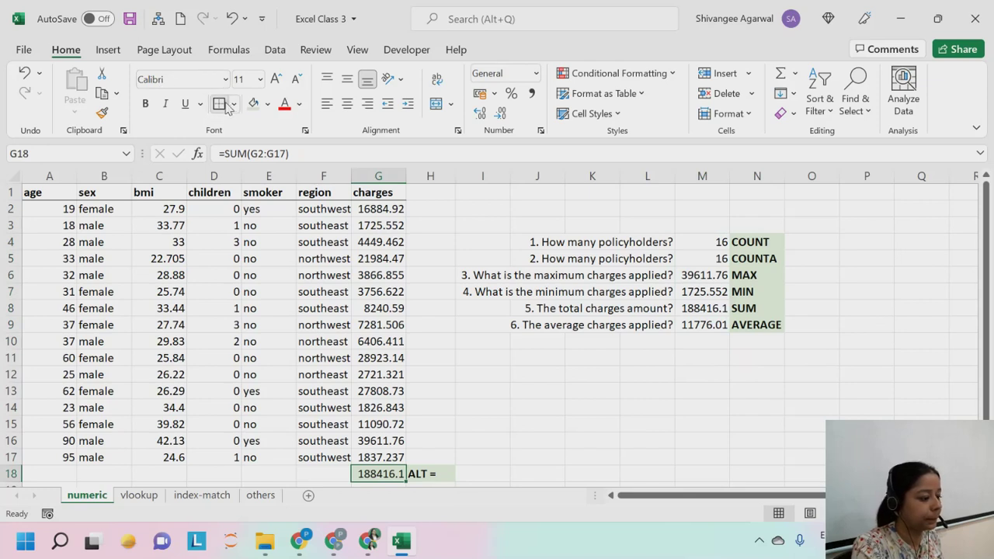
left_click(491, 406)
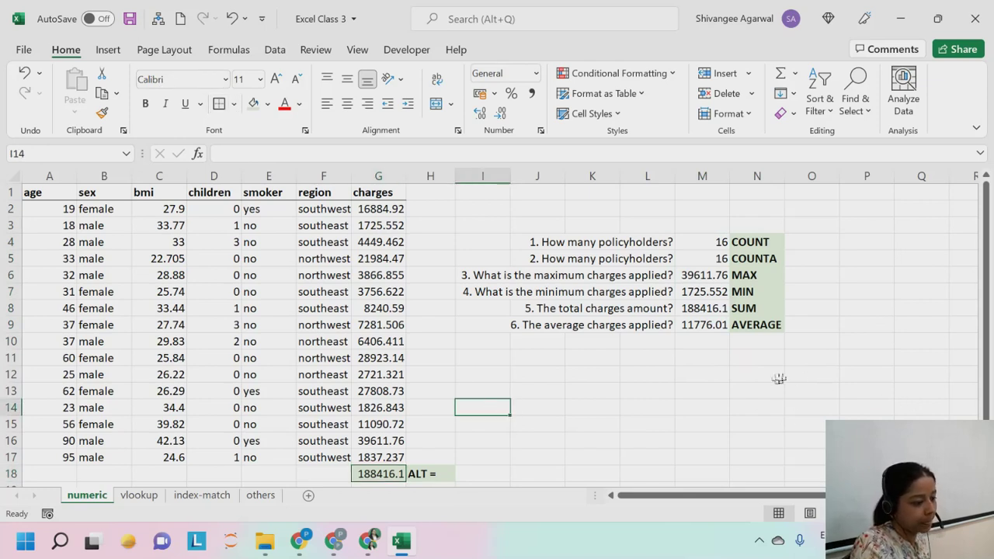
left_click(707, 344)
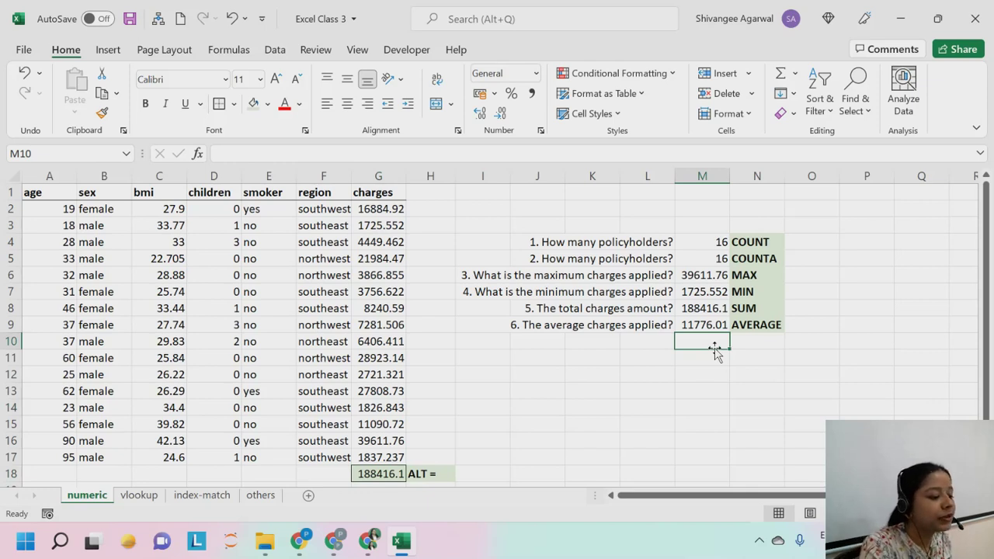
Type '7. What is the second highest charge?' in L10, correcting a typo.
left_click(644, 343)
type("7")
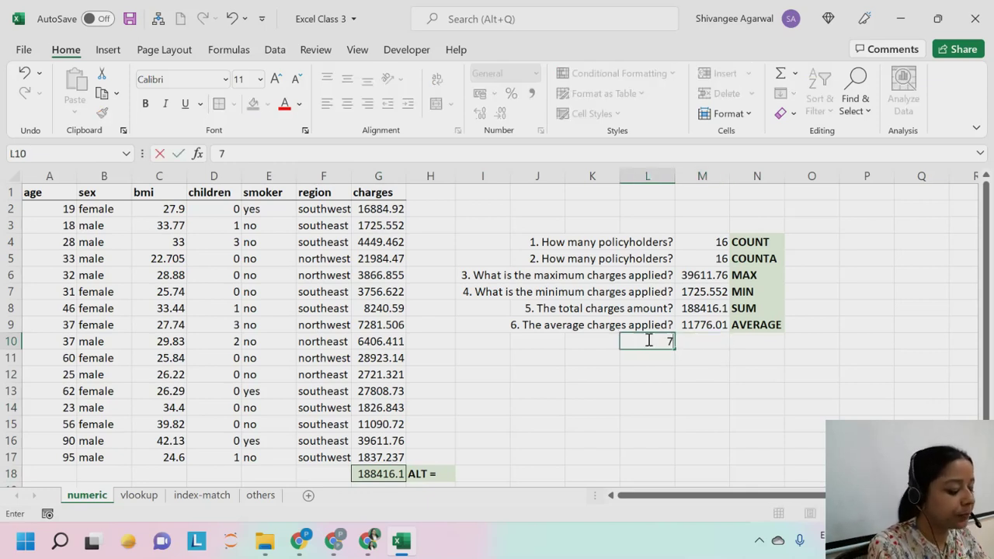
type(".")
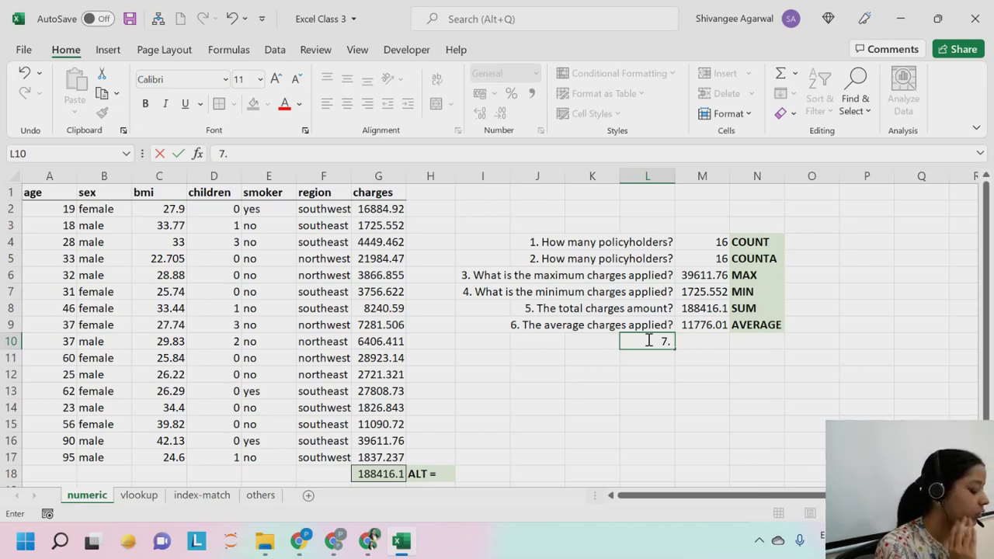
type(" What")
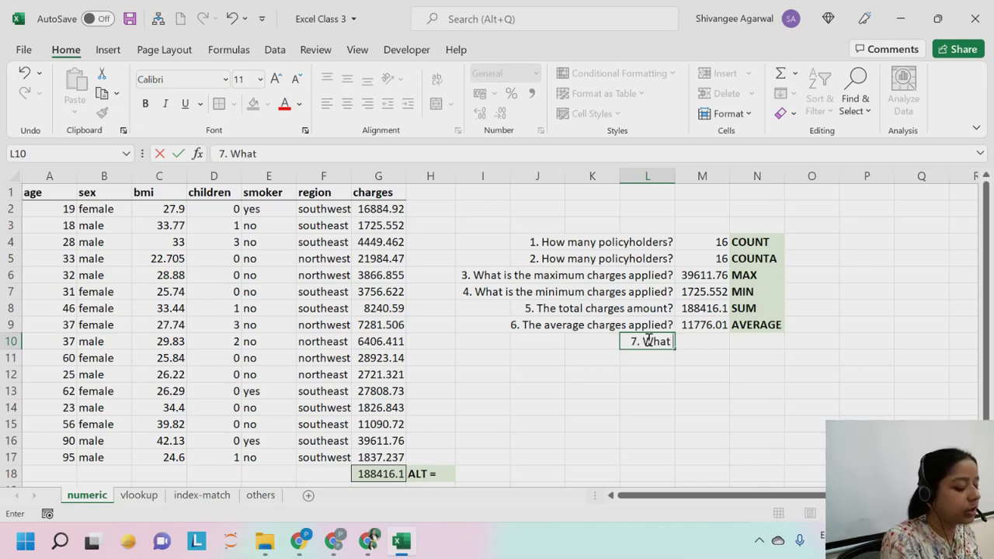
type(" is the secom")
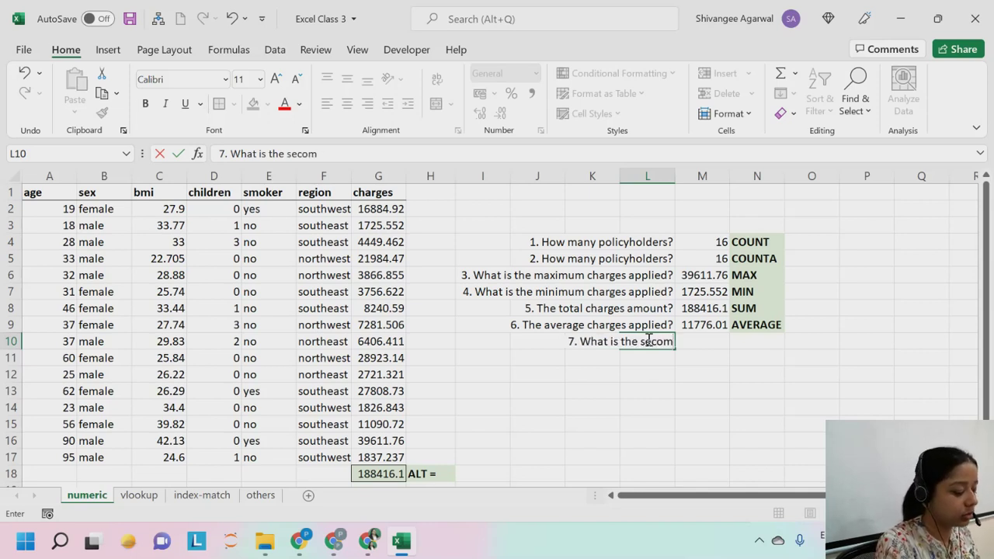
key("BackSpace")
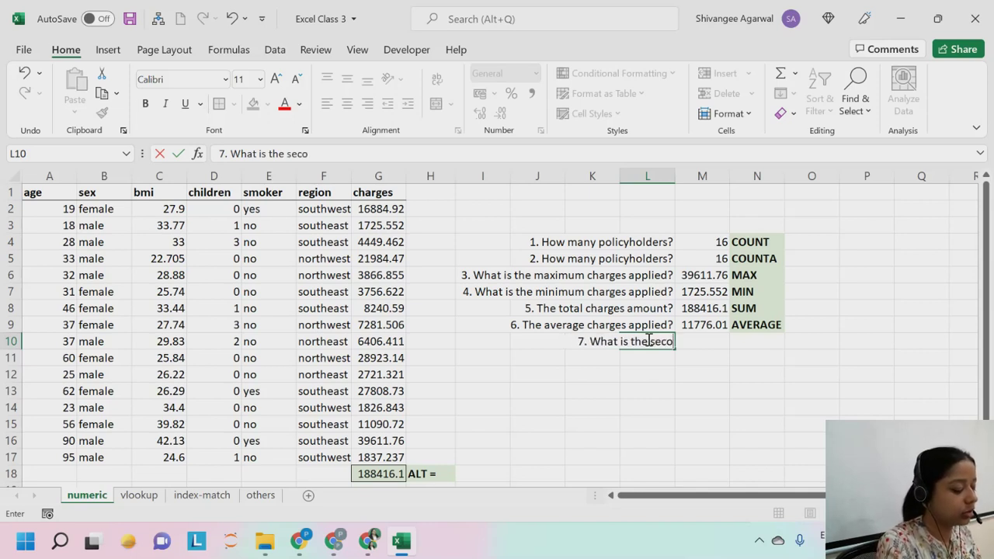
type("nd highest ")
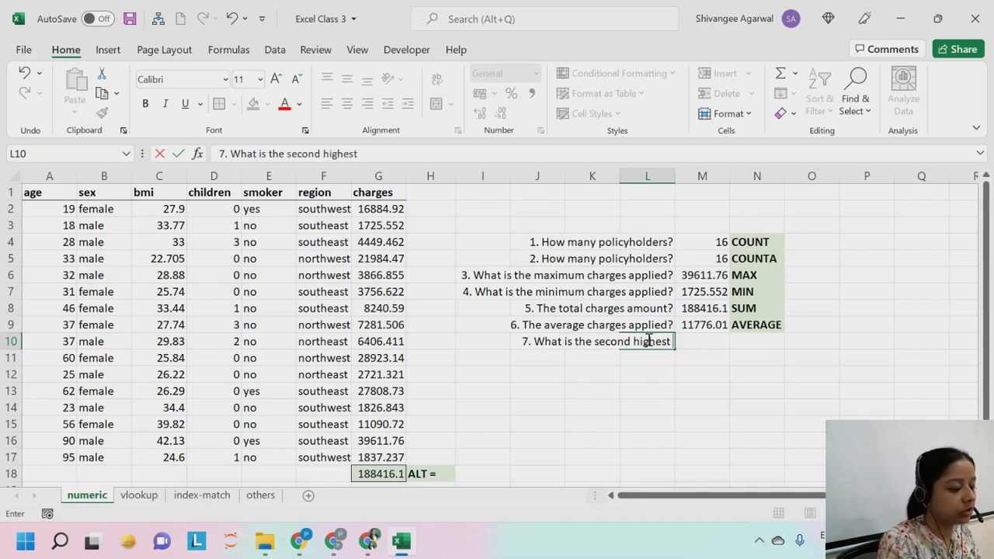
type("charge?")
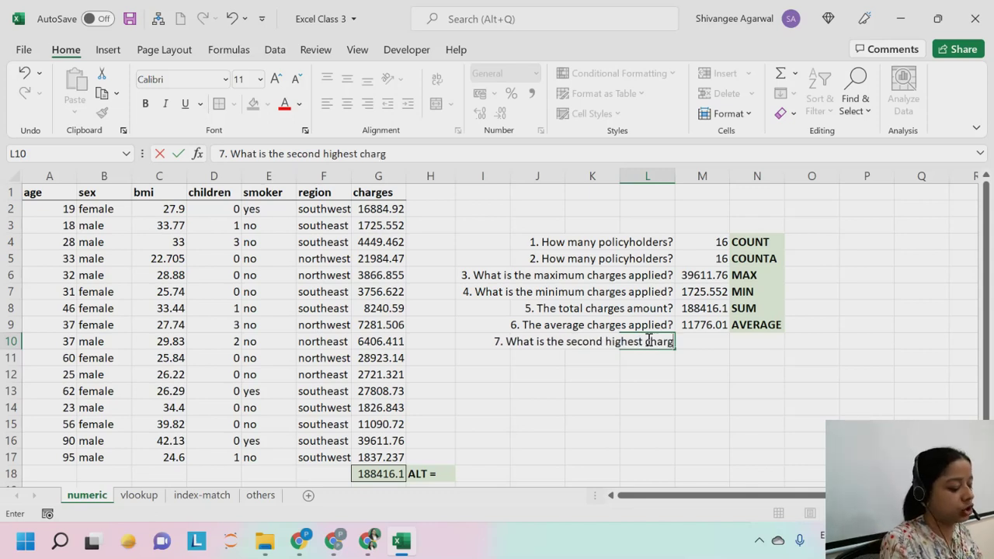
key("Return")
key("shift+Right")
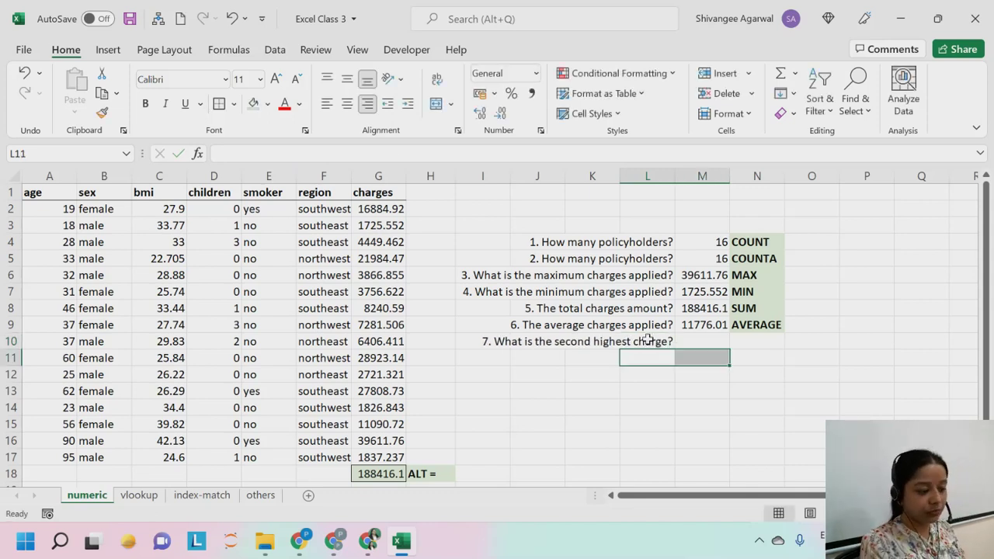
Build =LARGE(G2:G17,2 in M10 to fetch the second highest charge.
key("Up")
key("Right")
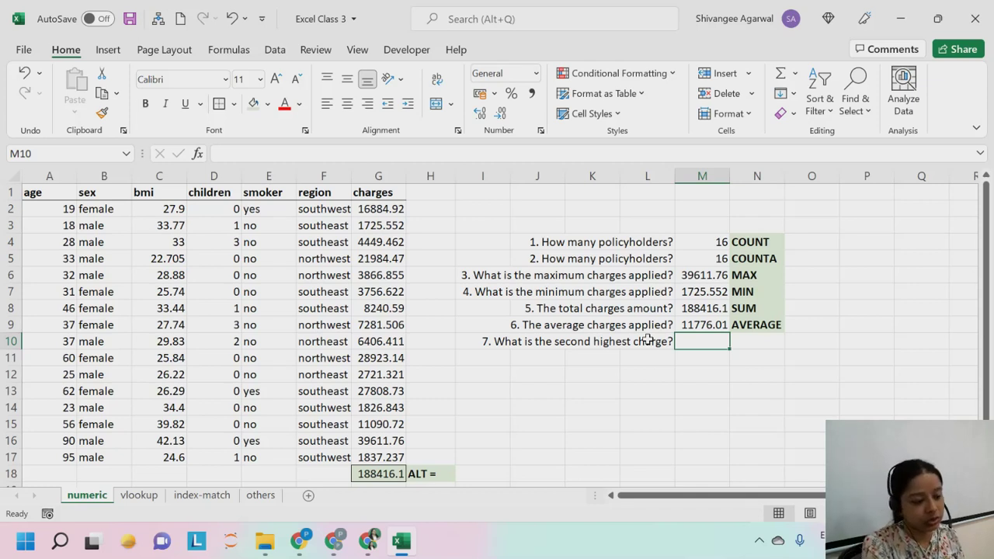
type("=LARGE")
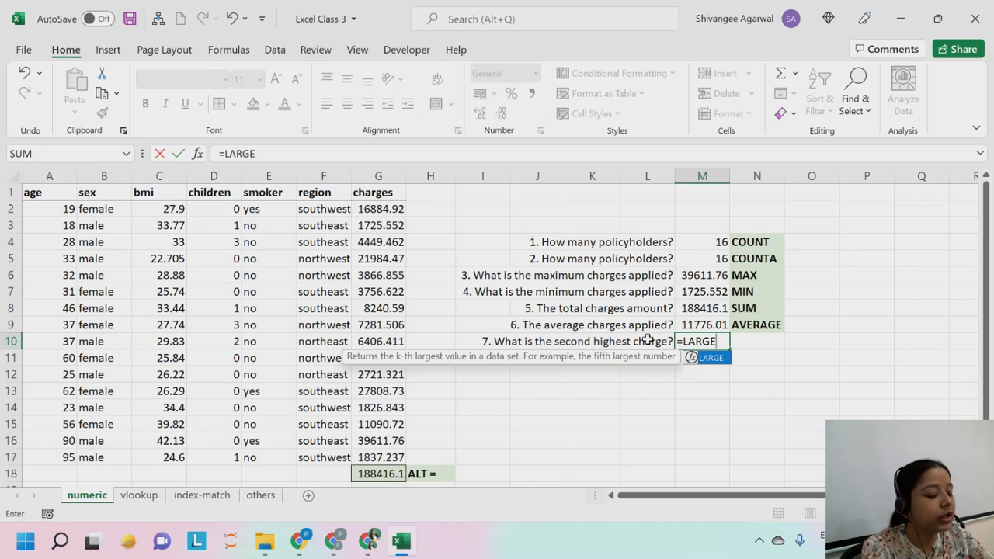
type("(")
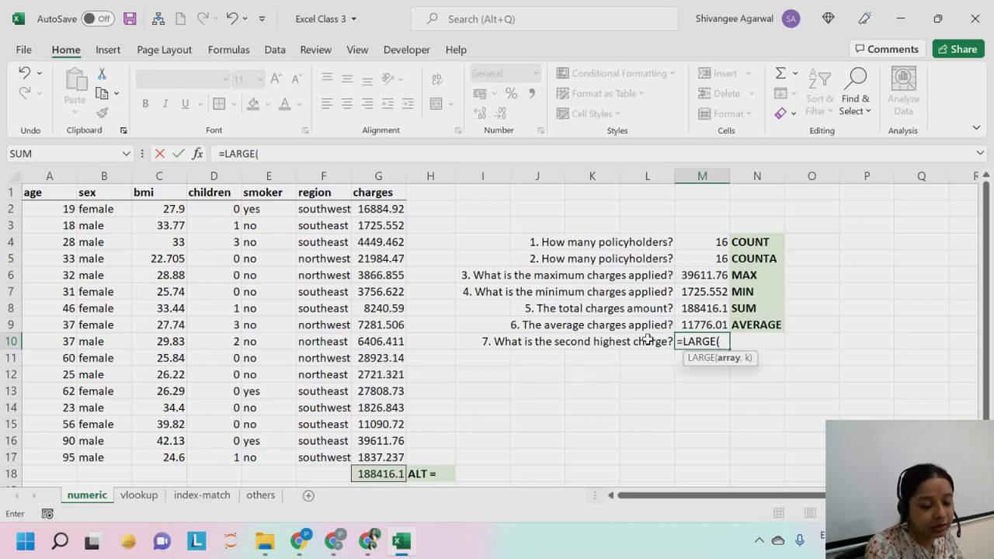
key("Left")
key("Left")
key("Left")
key("Left")
key("Left")
key("Left")
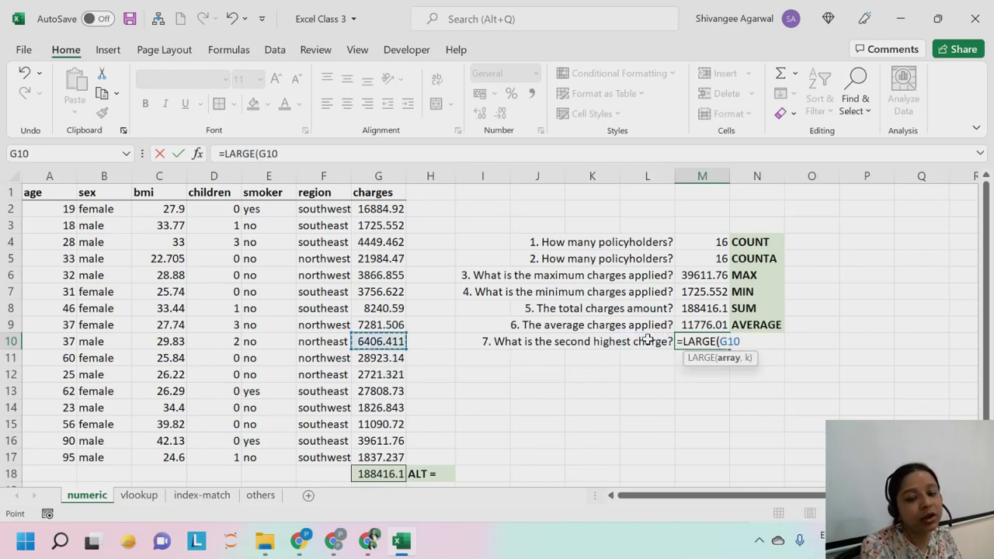
key("ctrl+Up")
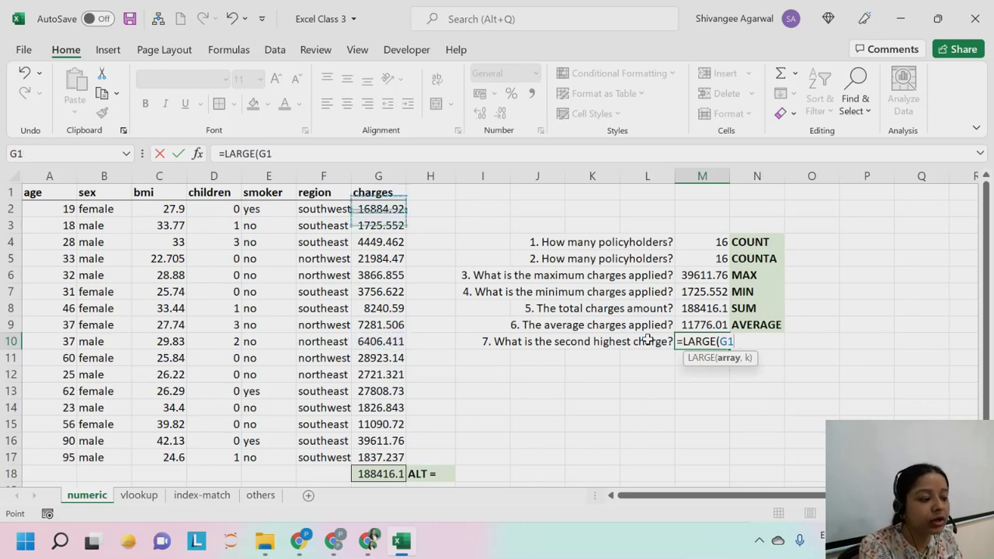
key("ctrl+Down")
key("ctrl+Up")
key("Down")
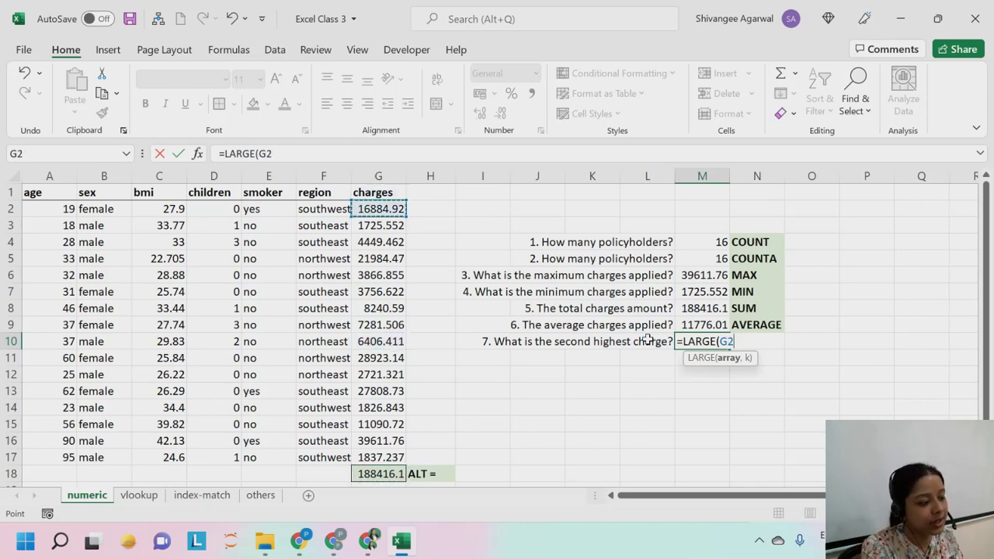
key("ctrl+shift+Down")
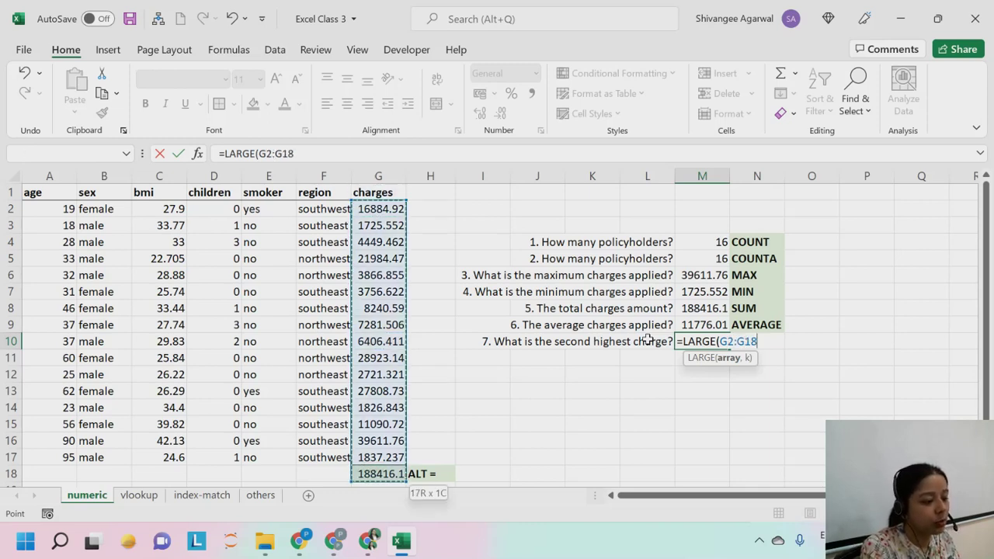
key("BackSpace")
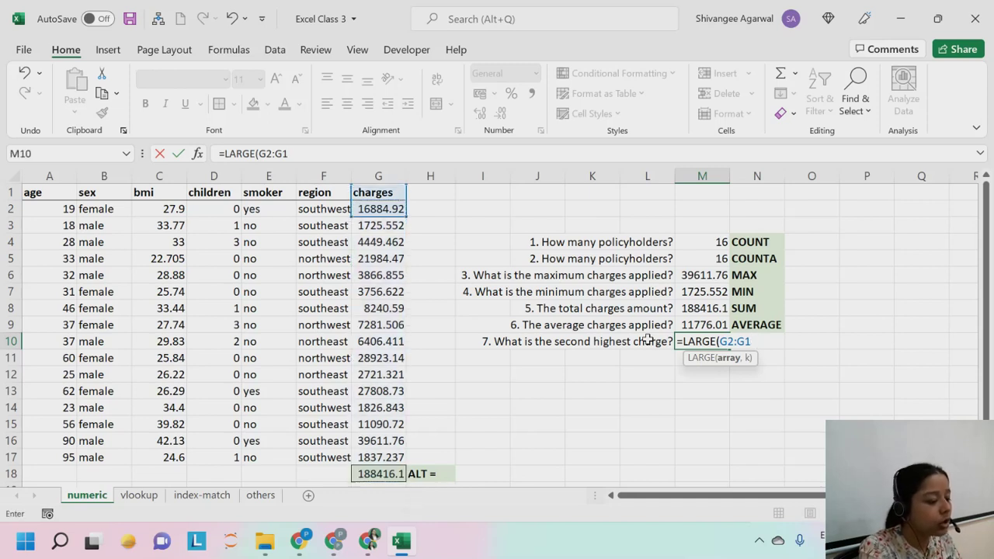
type("7")
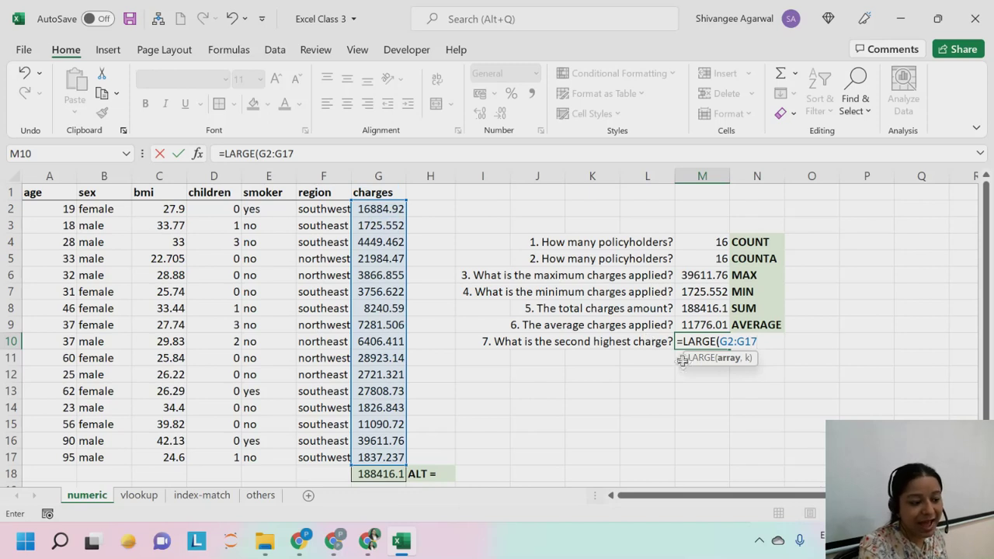
type(",")
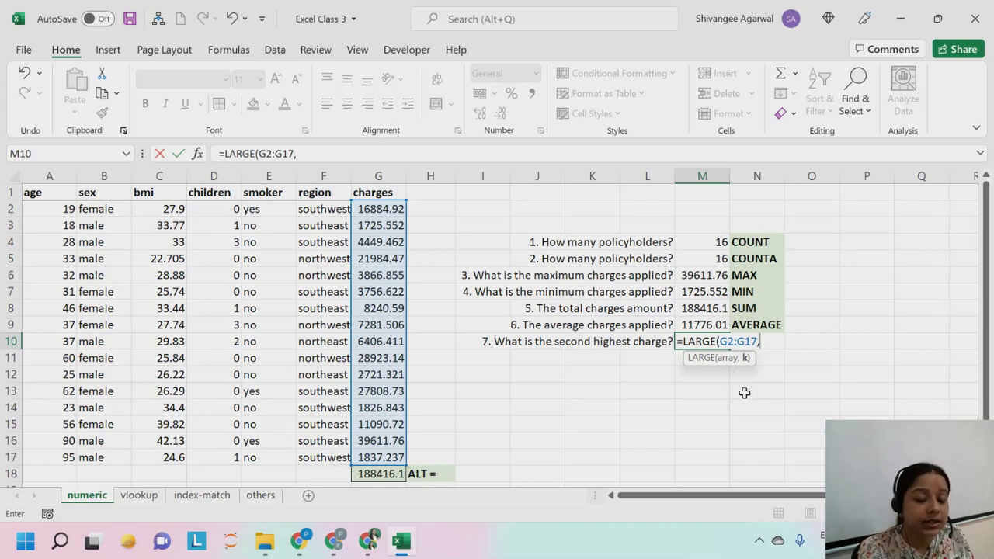
type("2")
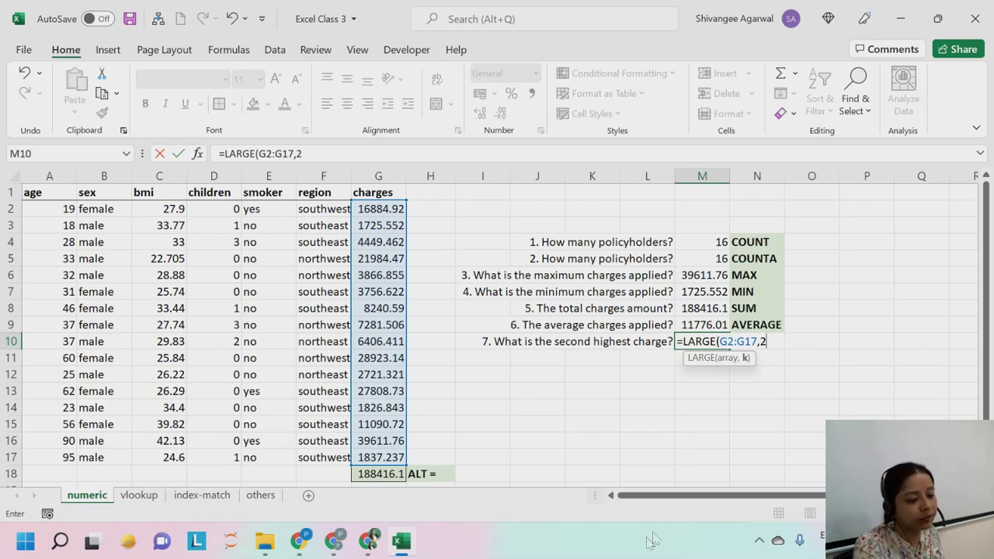
Close the LARGE formula, returning 28923.14, and label it LARGE in N10.
type(")")
key("Return")
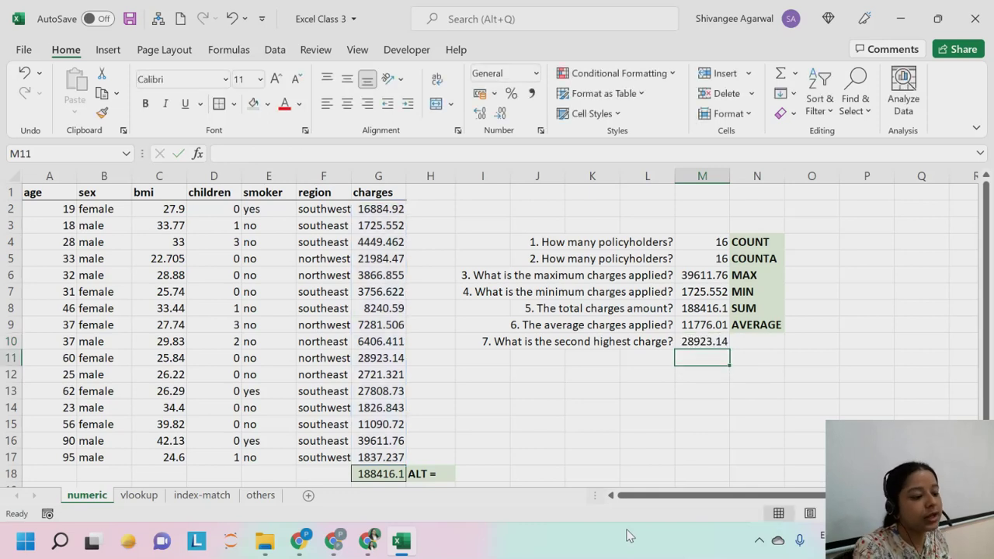
key("Up")
key("Right")
type("LARGE")
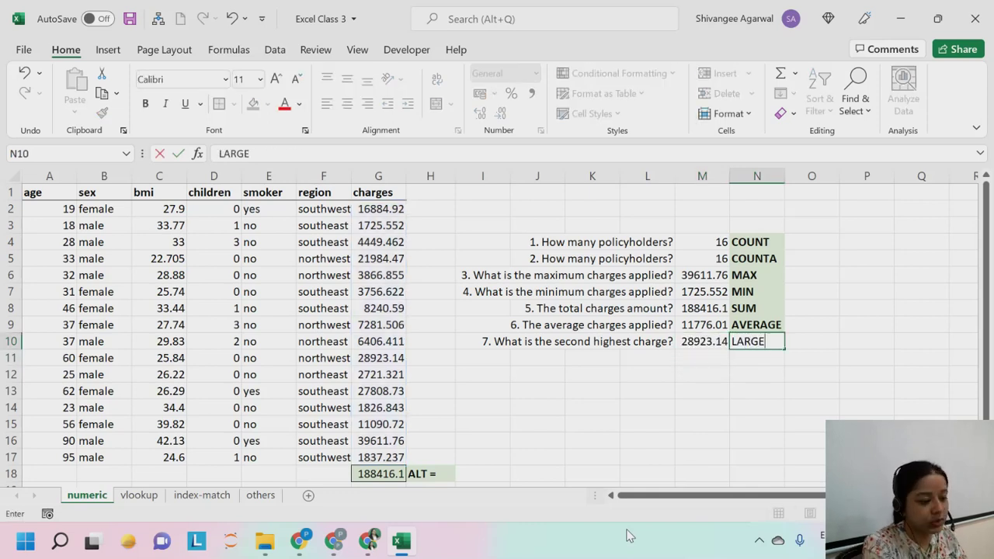
key("Return")
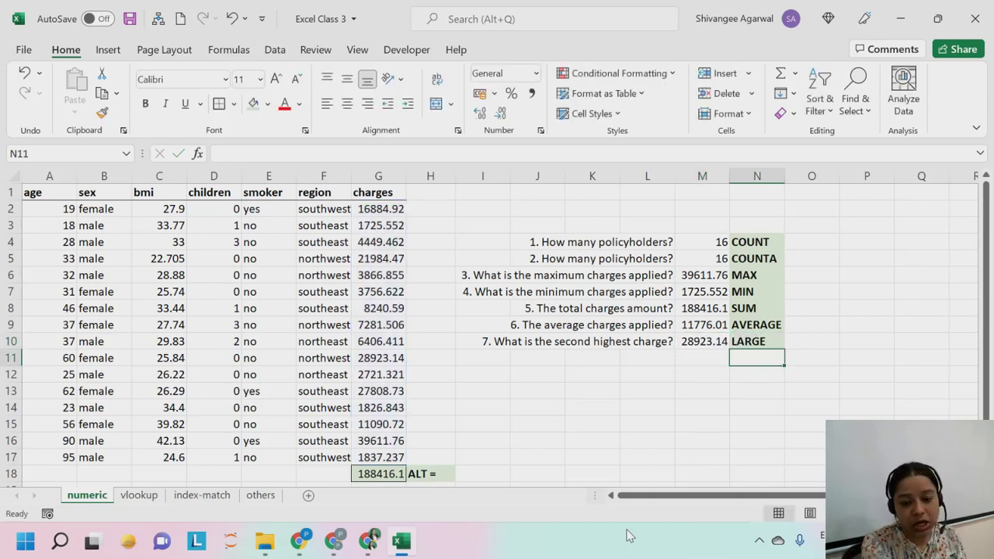
key("Left")
key("Left")
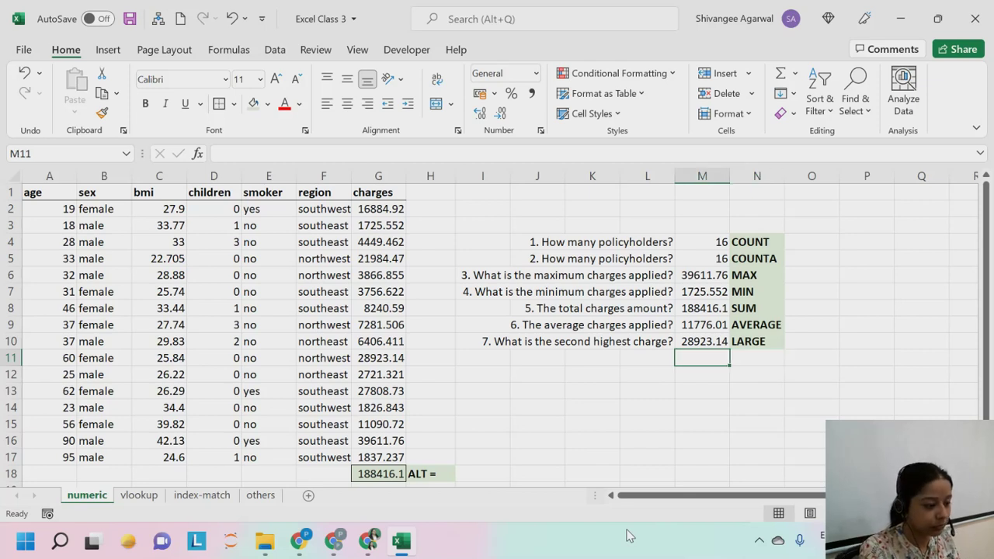
Type '8. What is the third lowest charge?' in L11, fixing the misspelling.
type("8")
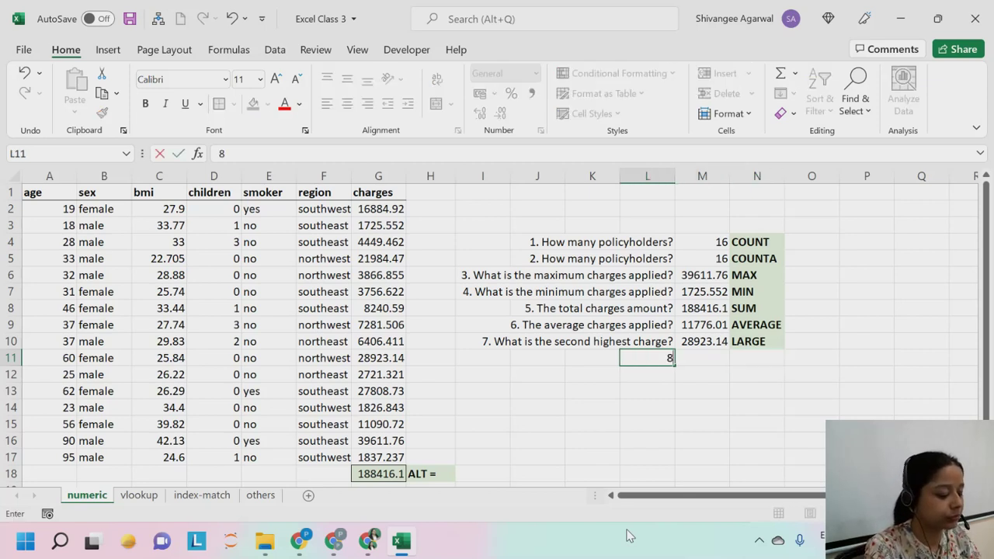
type(". W")
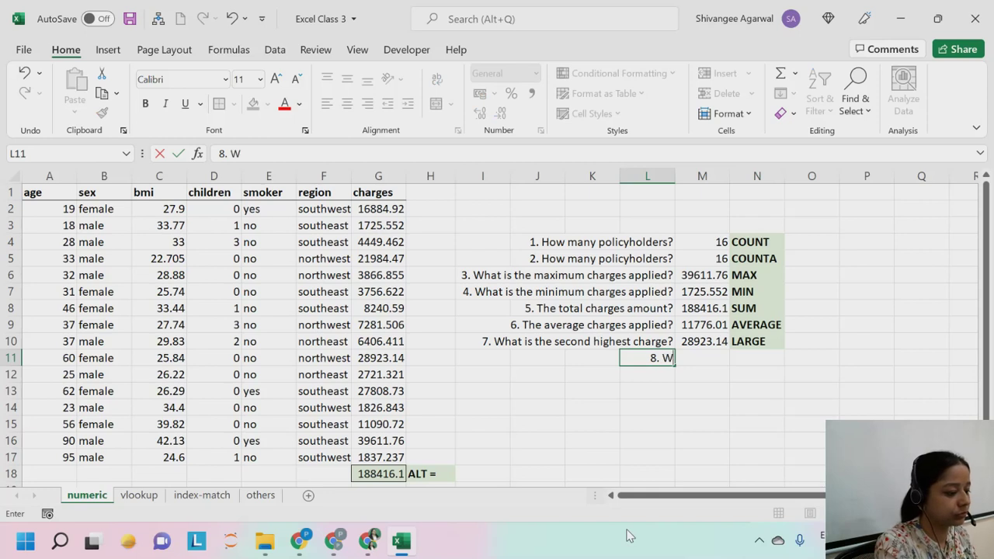
type("hat is the")
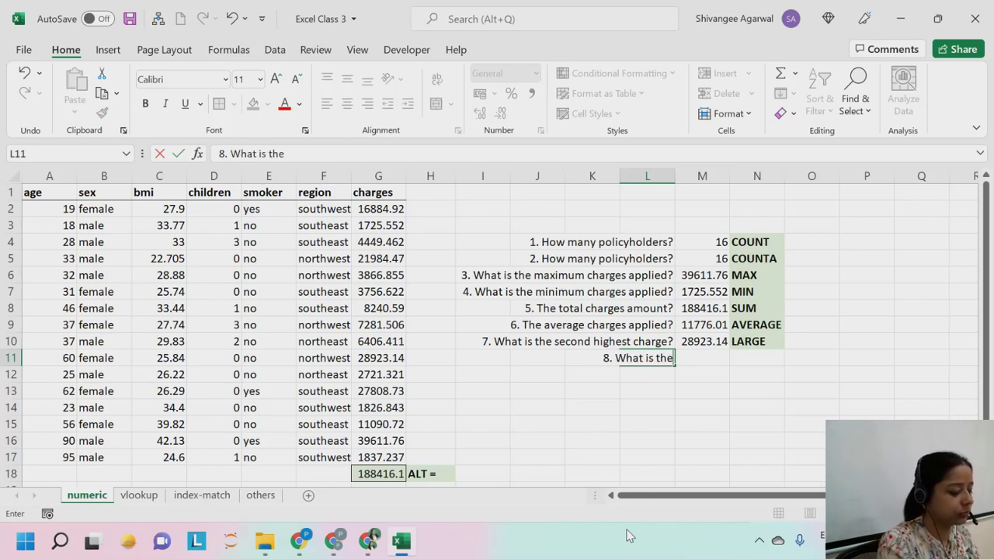
type(" tird")
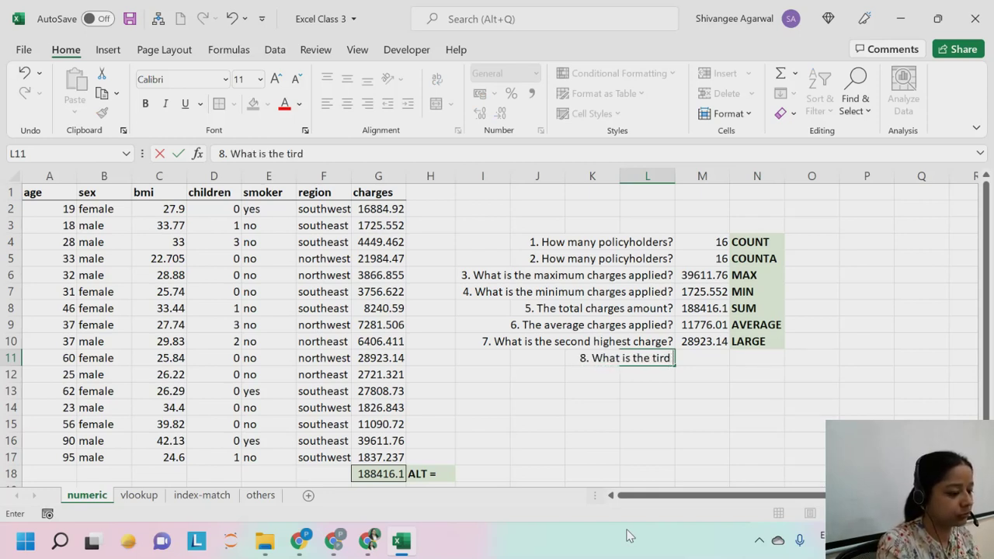
key("BackSpace")
key("BackSpace")
key("BackSpace")
key("BackSpace")
type("hi")
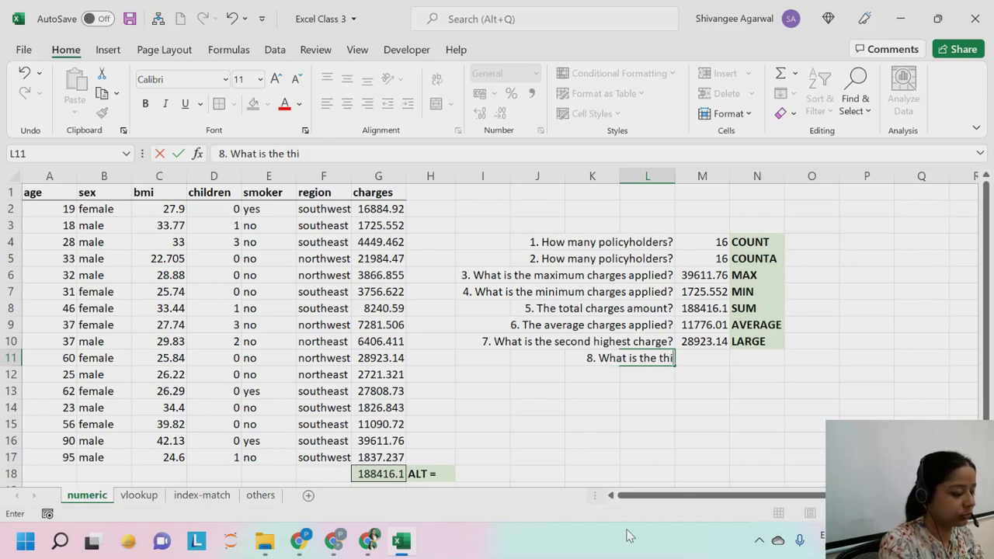
type("rd lowest")
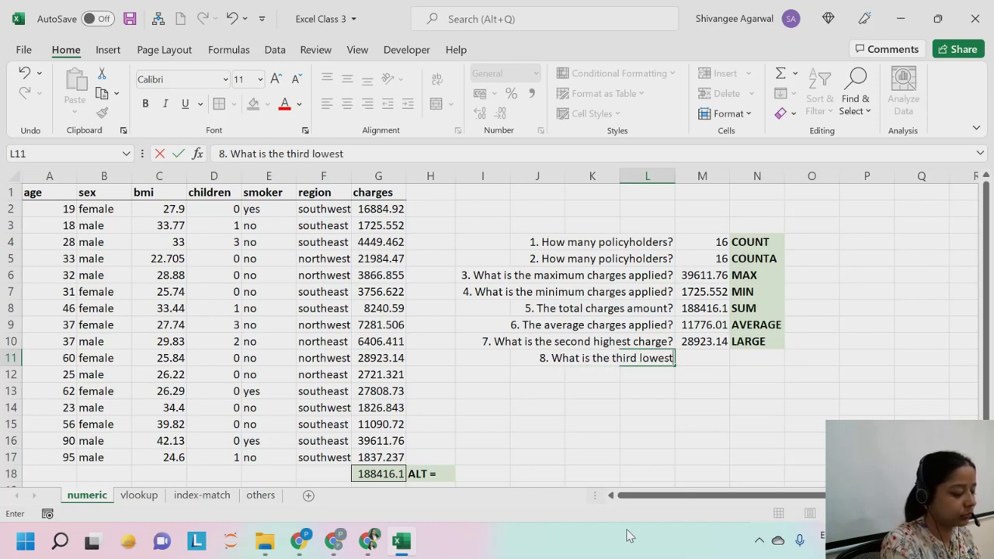
type(" charge?")
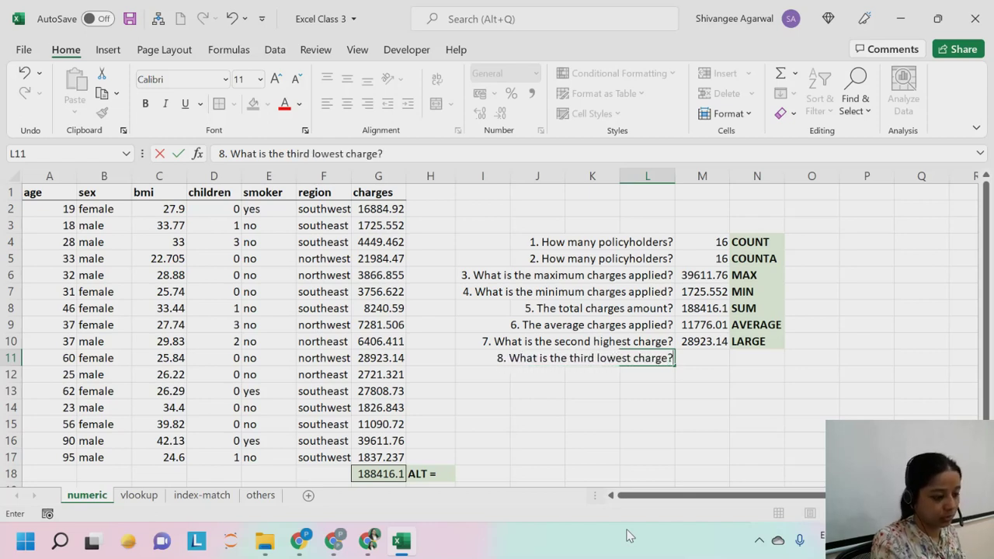
key("Tab")
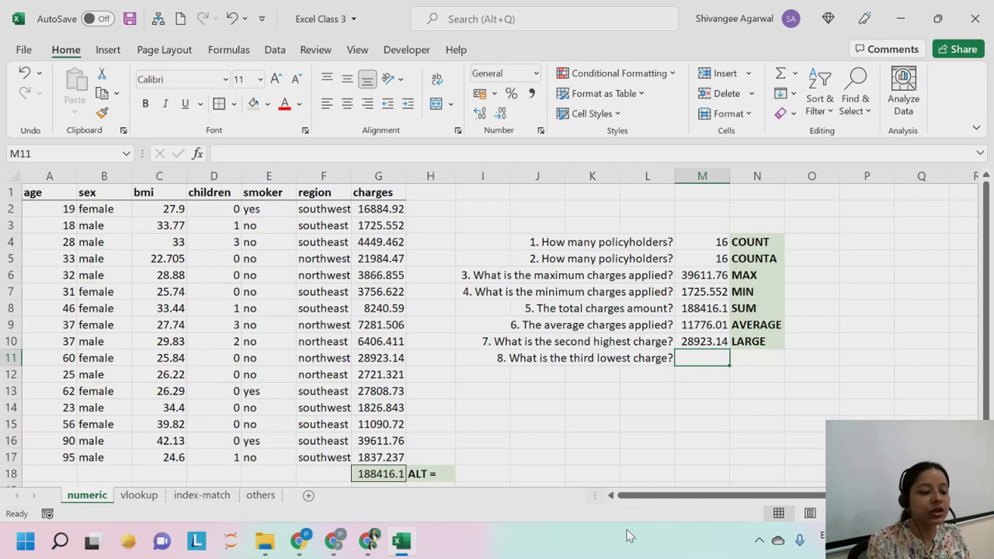
Label question 8's function cell N11 with SMALL.
key("Right")
type("SMALL")
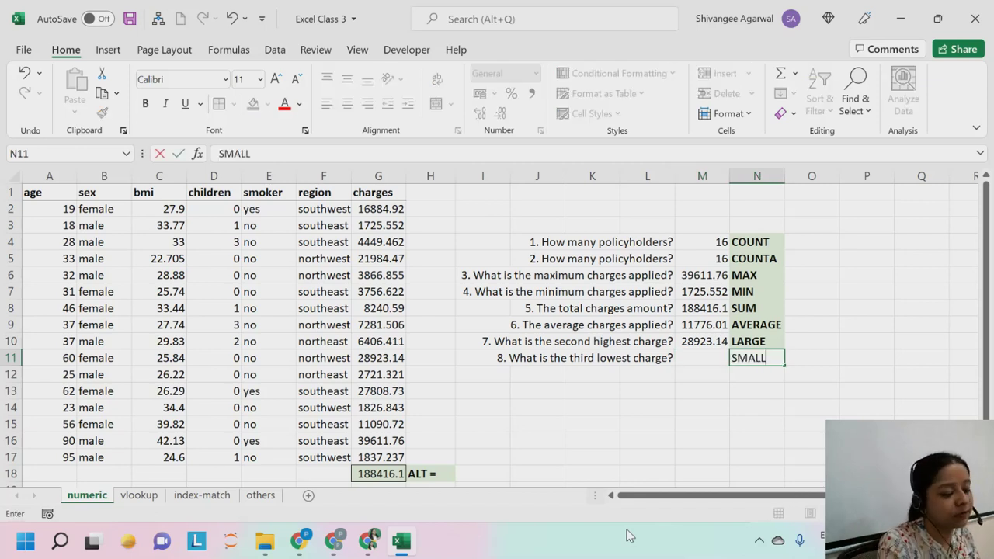
key("Left")
Start =SMALL( in M11 on the charges range G2:G17, excluding the G18 total.
type("=")
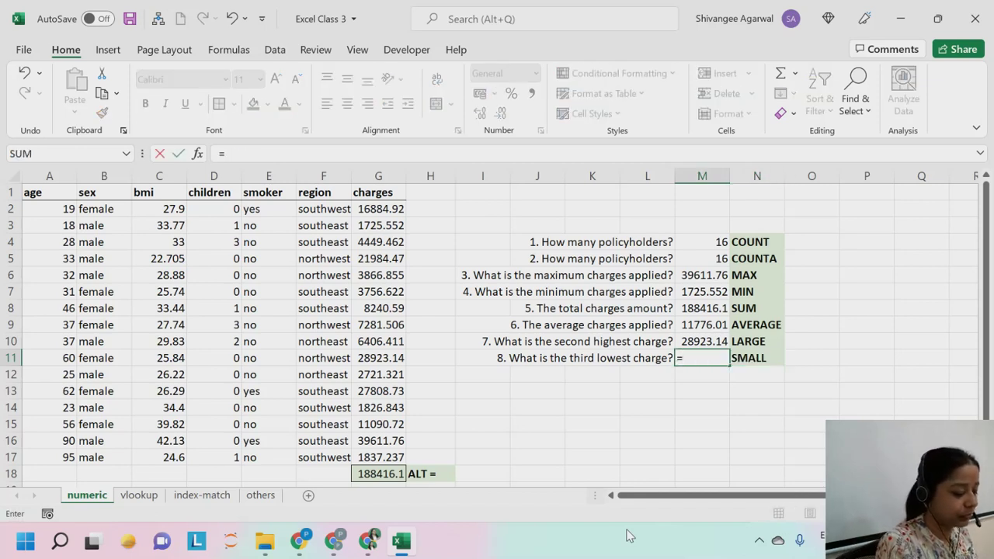
type("small(")
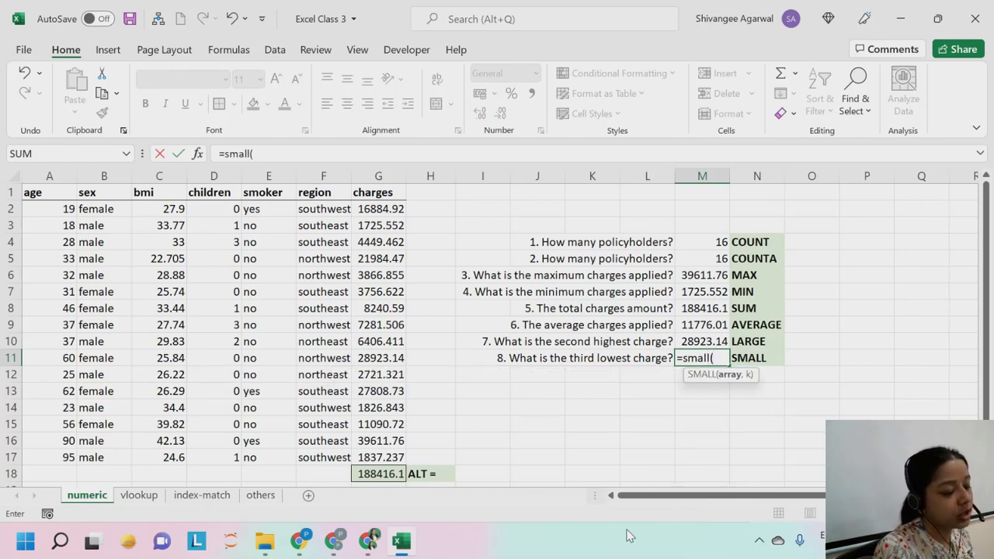
key("Left")
key("Left")
key("Left")
key("Left")
key("Left")
key("Left")
key("ctrl+Up")
key("ctrl+Down")
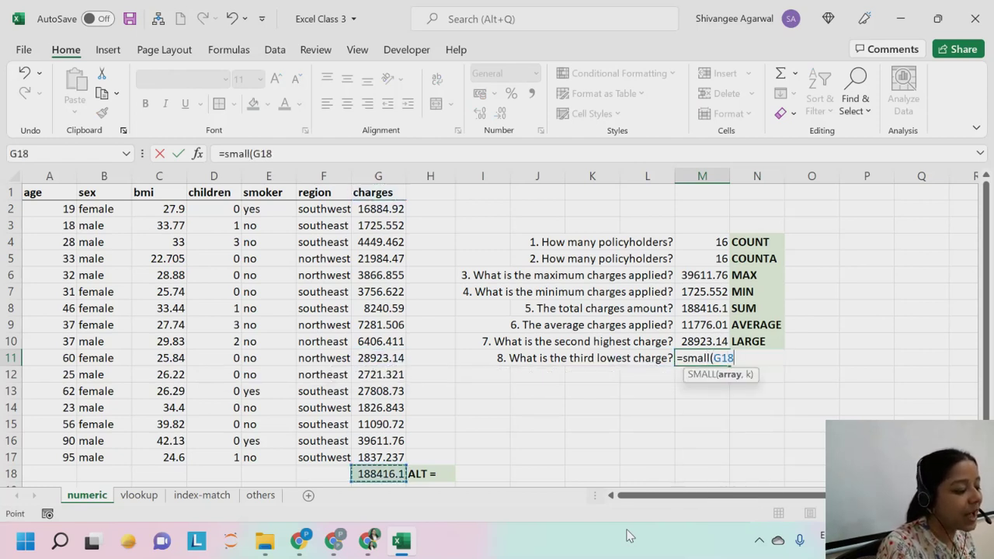
key("ctrl+Up")
key("Down")
key("ctrl+shift+Down")
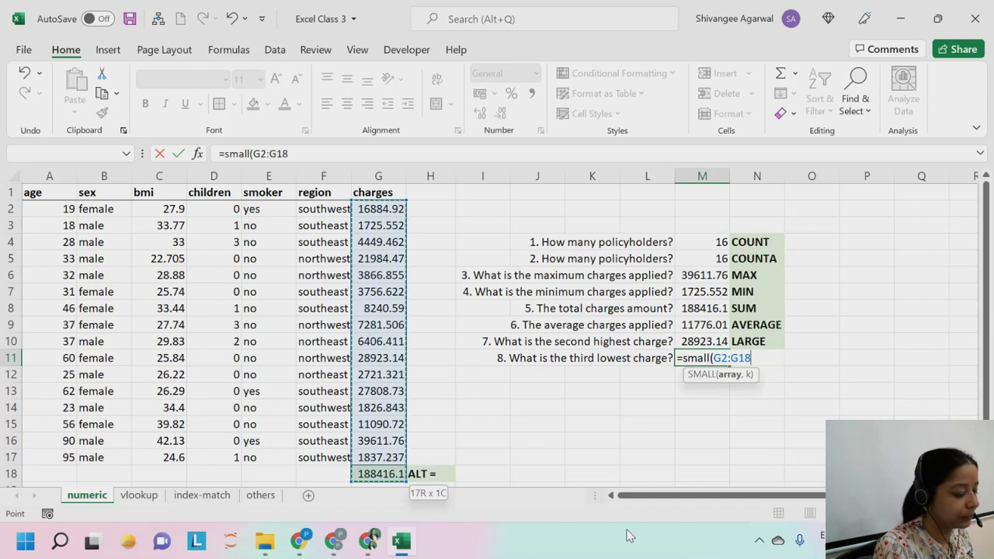
key("shift+Up")
Complete =SMALL(G2:G17,3) so question 8 shows the third-lowest charge 1837.237.
type(")")
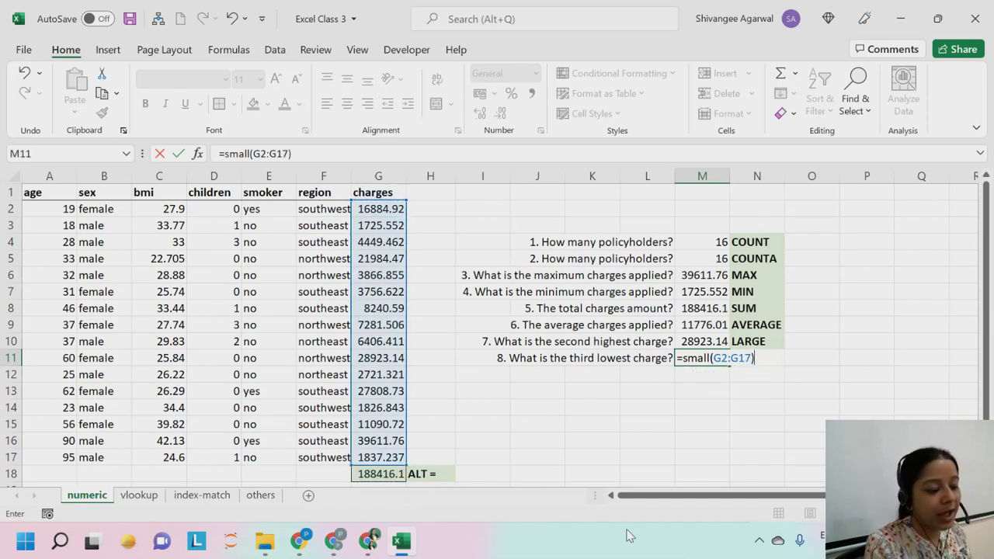
key("BackSpace")
type(",")
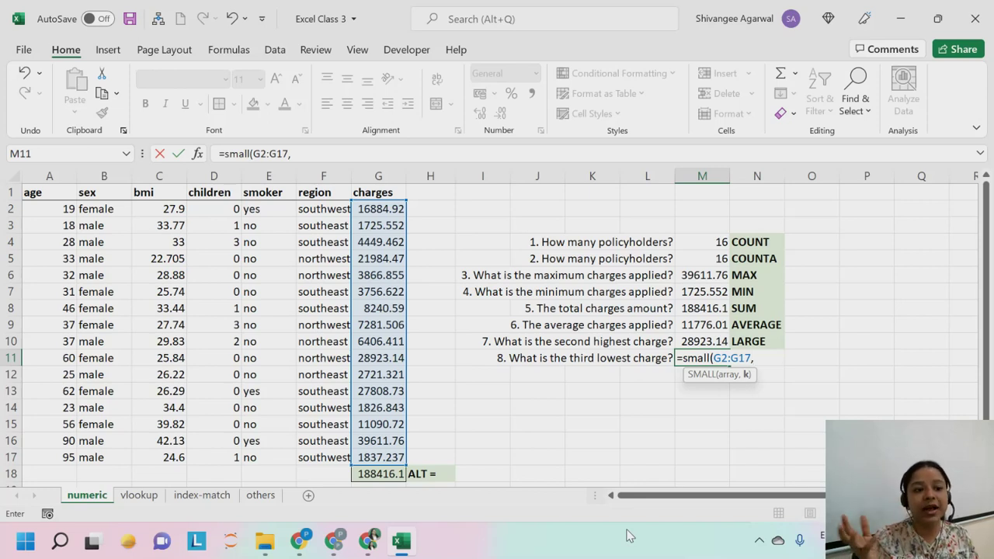
type("3")
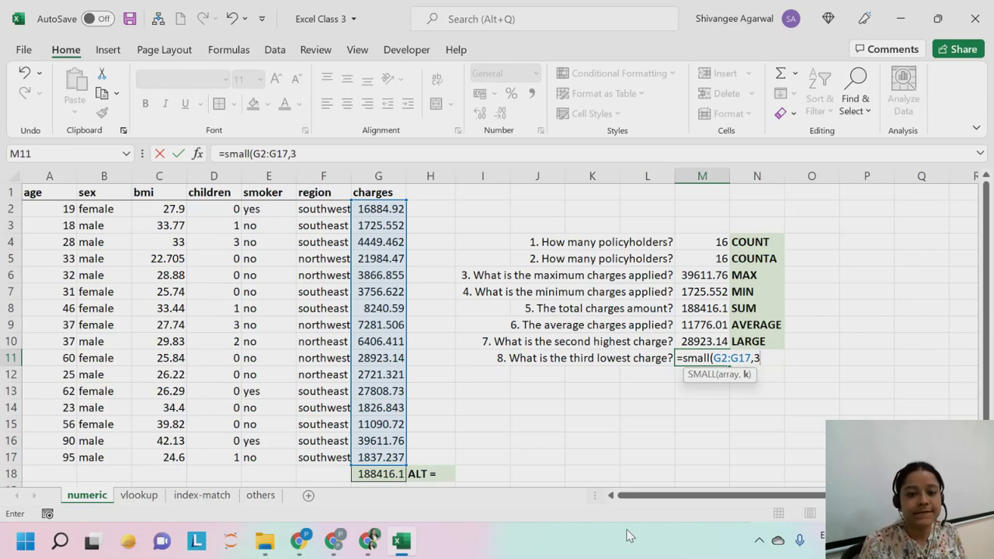
type(")")
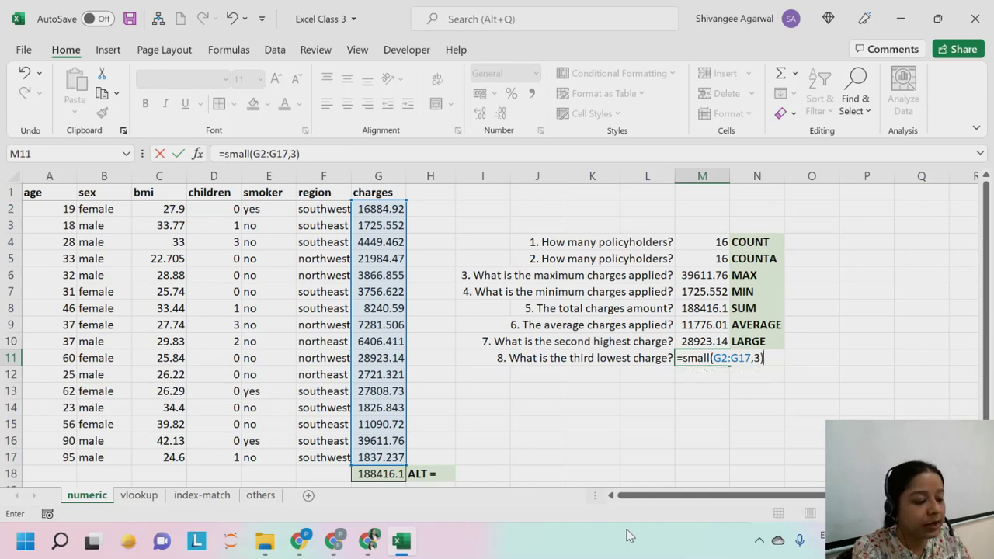
key("Return")
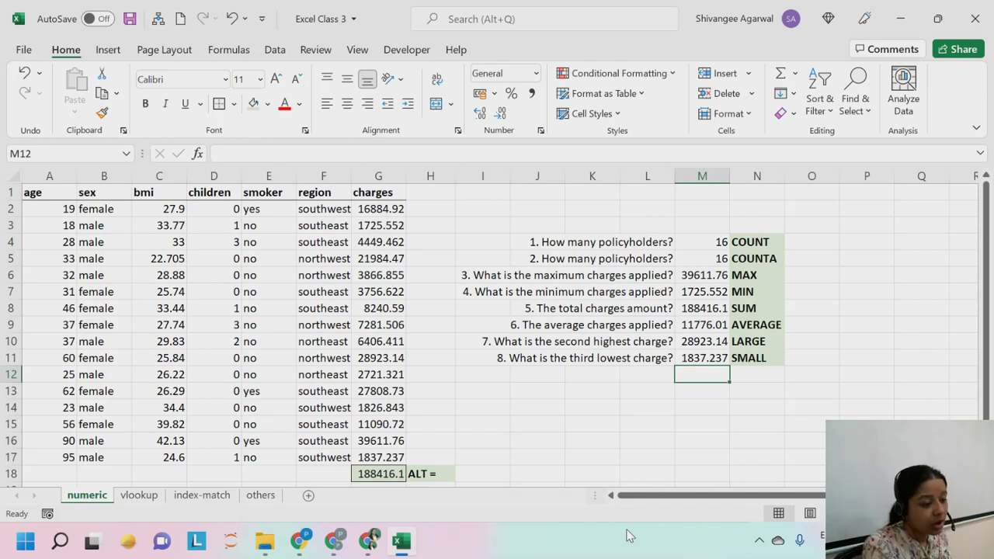
key("Down")
key("Left")
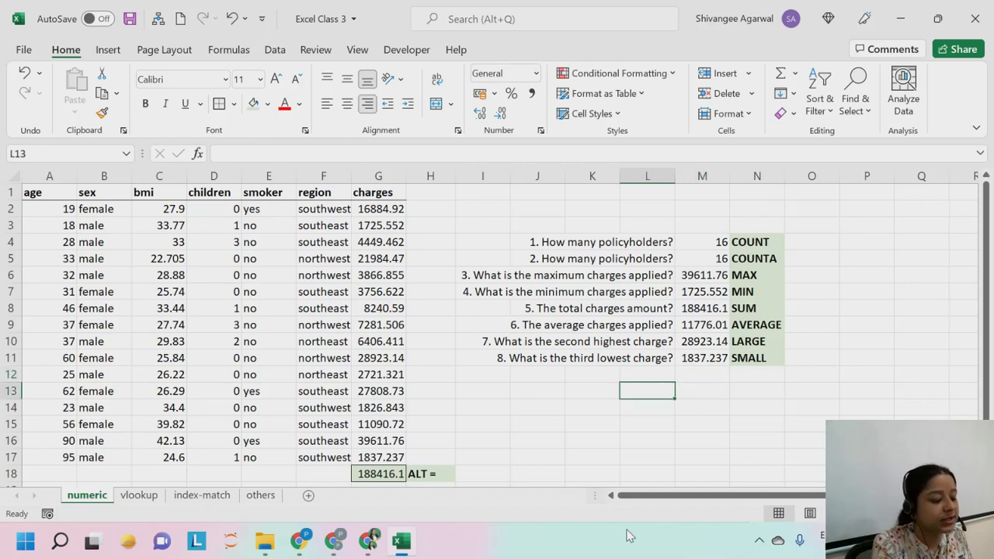
Enter '9. How many female smokers?' as question 9 in L12.
type("9.")
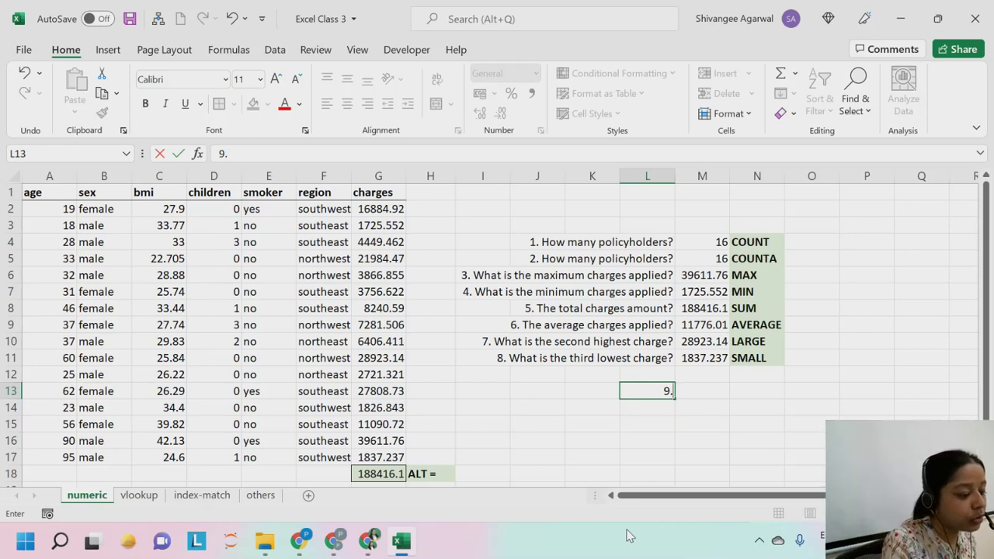
key("BackSpace")
key("BackSpace")
key("Up")
type("9.")
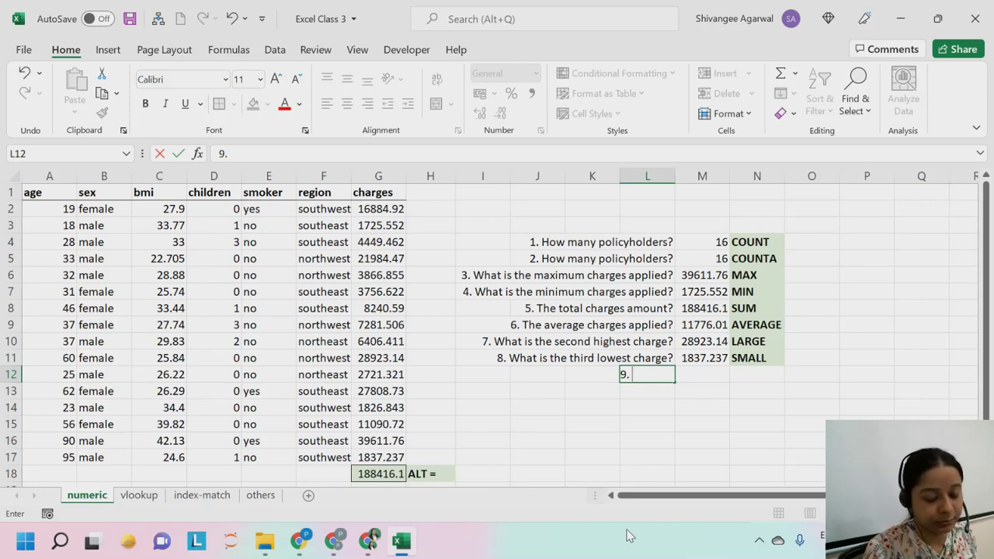
type("How man")
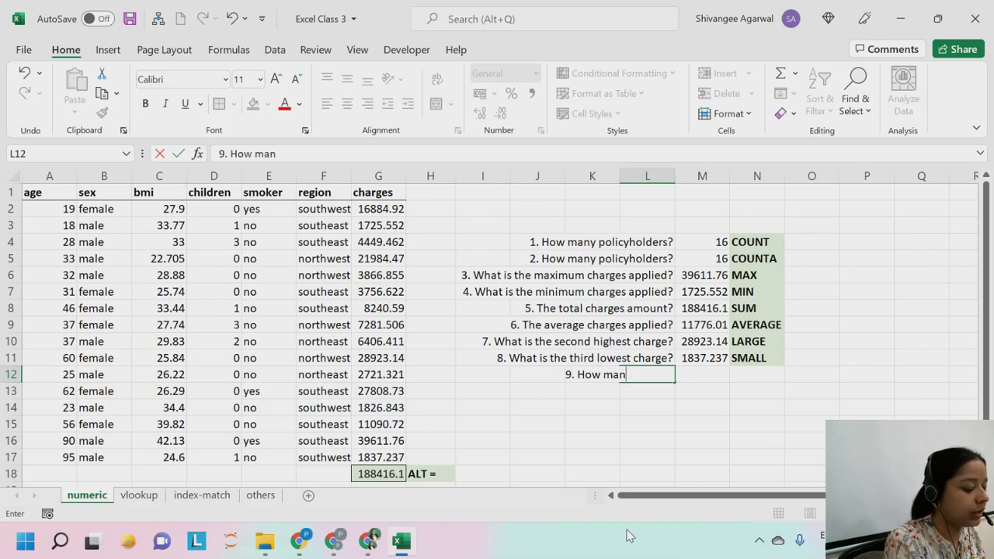
type("y female smokers?")
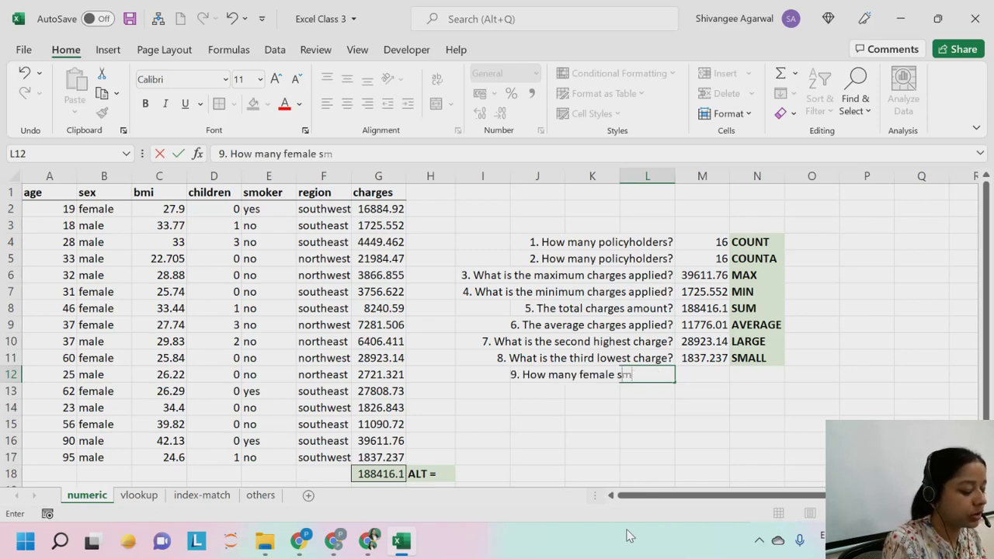
key("Return")
key("Tab")
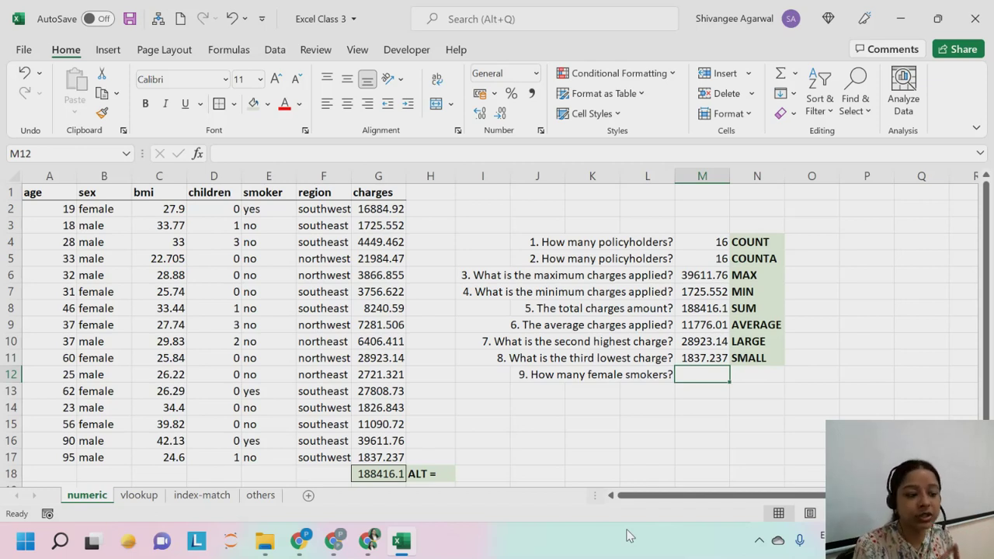
Reword question 9 to '9. How many female policyholders?'.
key("Left")
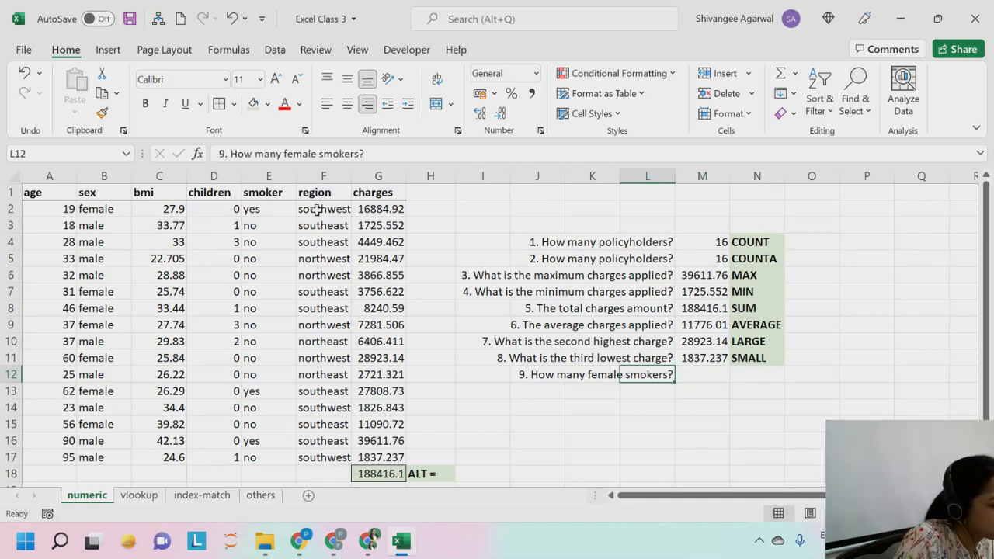
left_click(358, 154)
key("BackSpace")
key("BackSpace")
key("BackSpace")
key("BackSpace")
key("BackSpace")
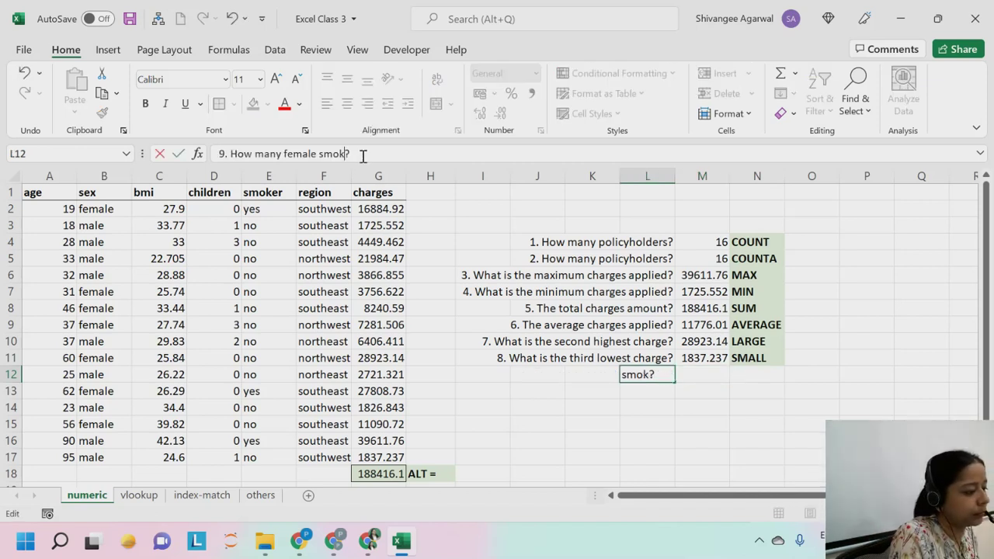
key("BackSpace")
key("BackSpace")
key("BackSpace")
type("pol")
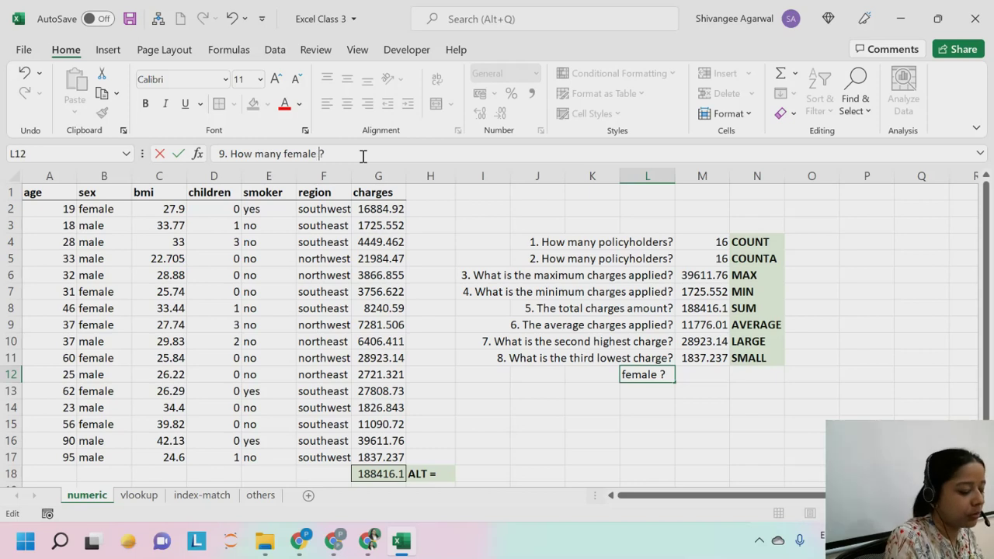
type("icyholders")
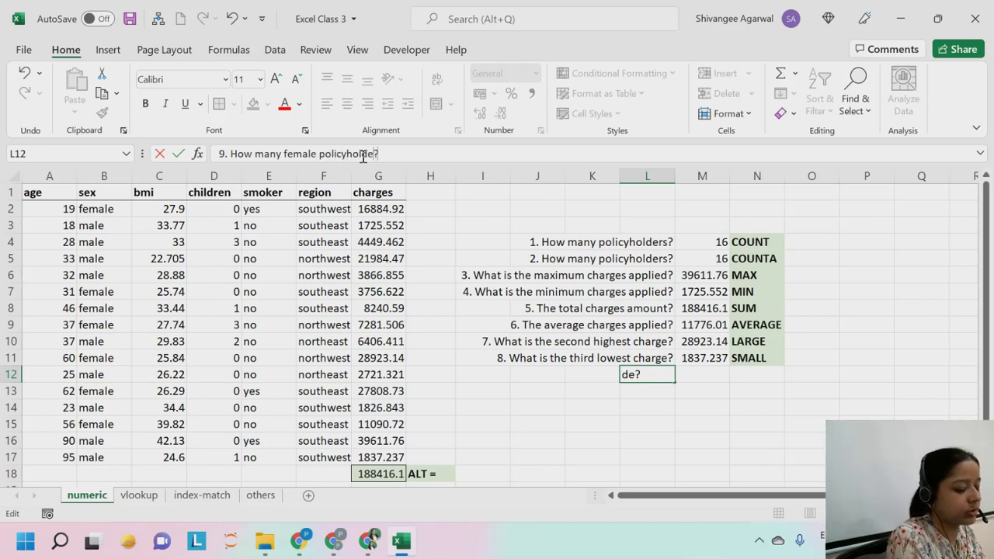
key("Return")
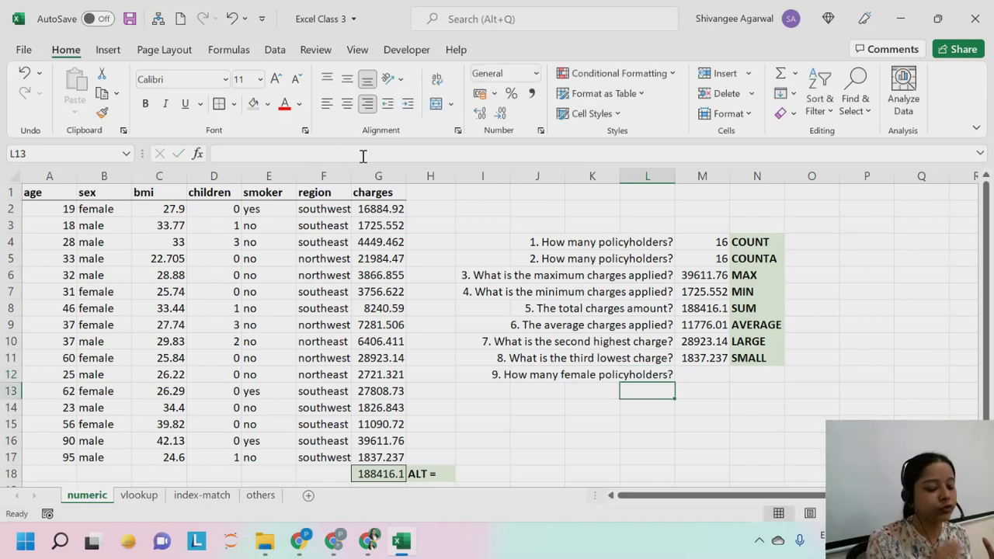
key("Up")
Begin a =COUNTIF( formula in M12 for question 9.
key("Right")
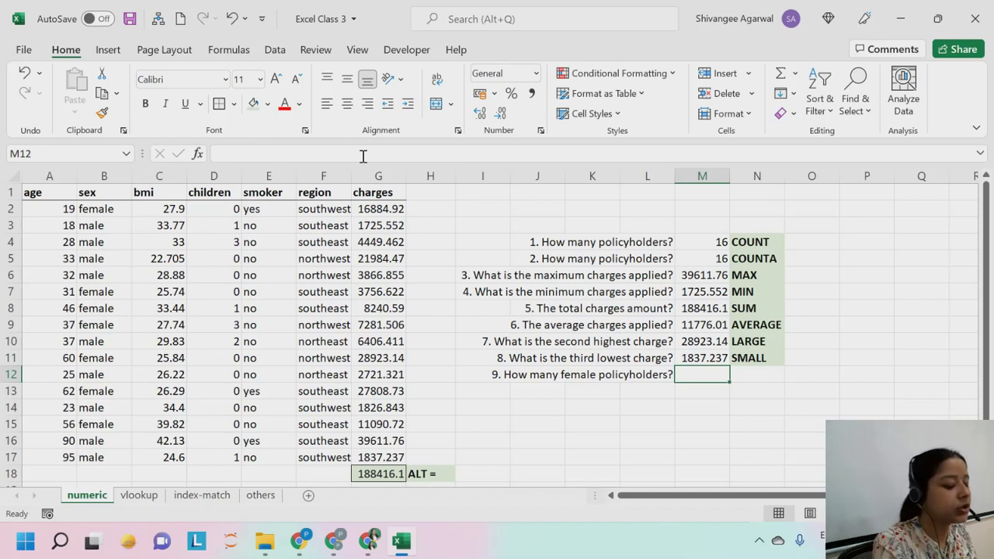
type("=")
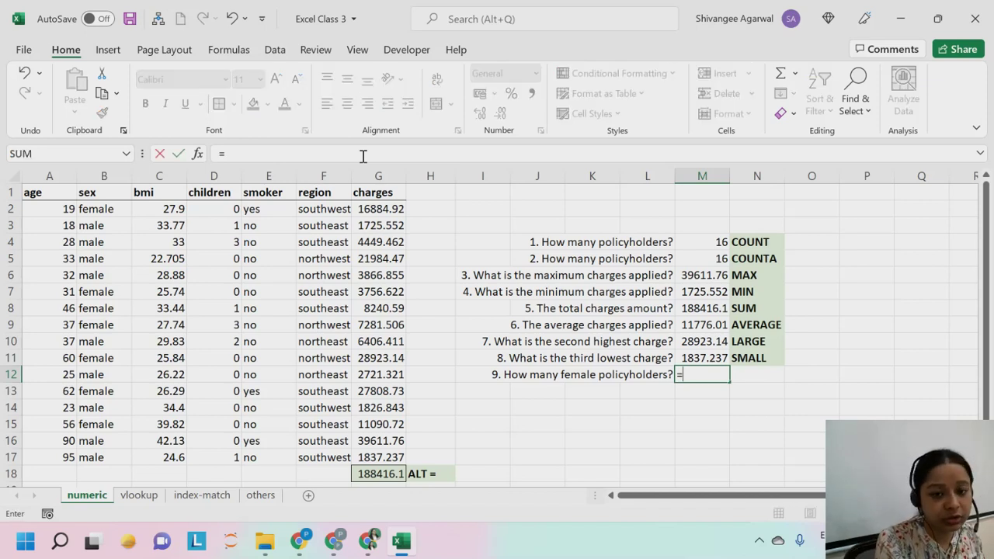
type("COUNT")
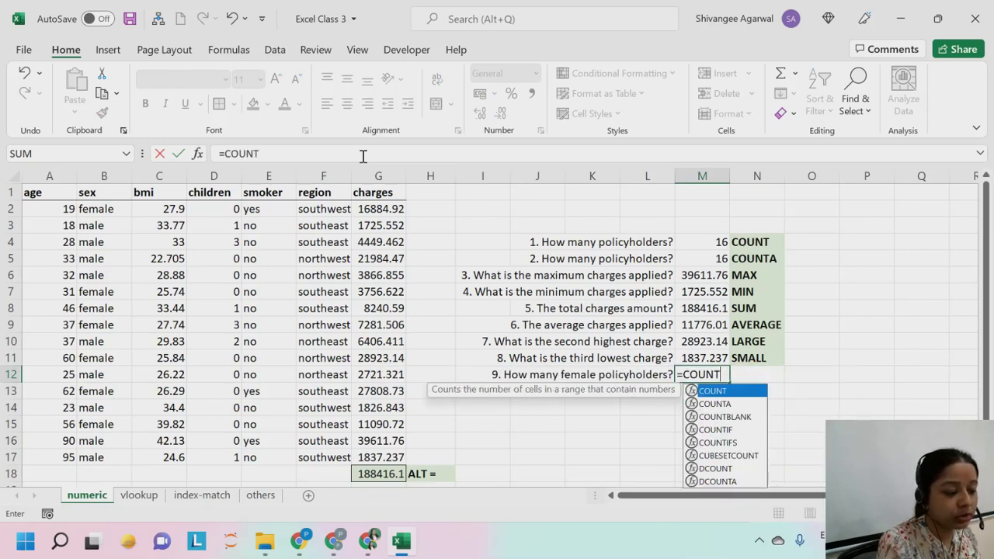
key("Down")
key("Down")
key("Down")
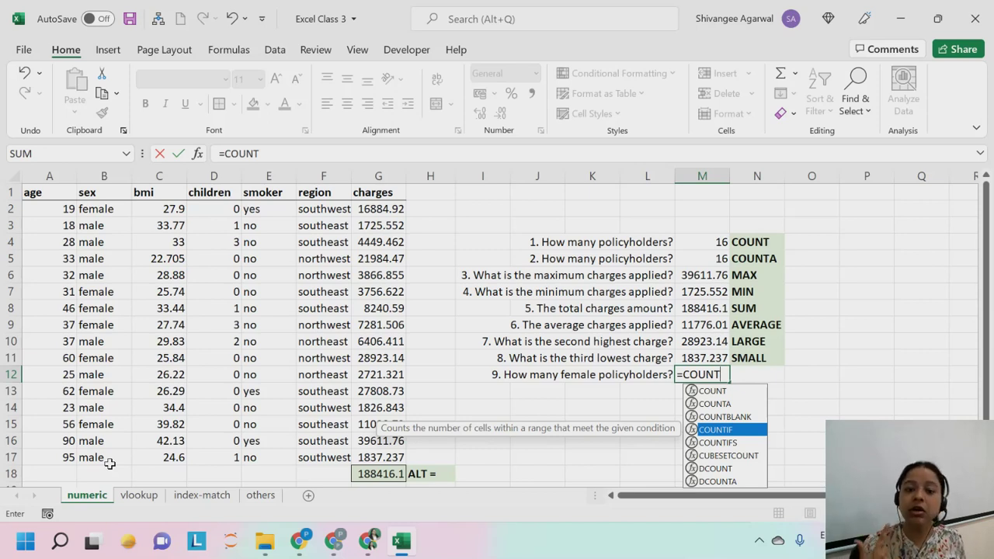
type("(")
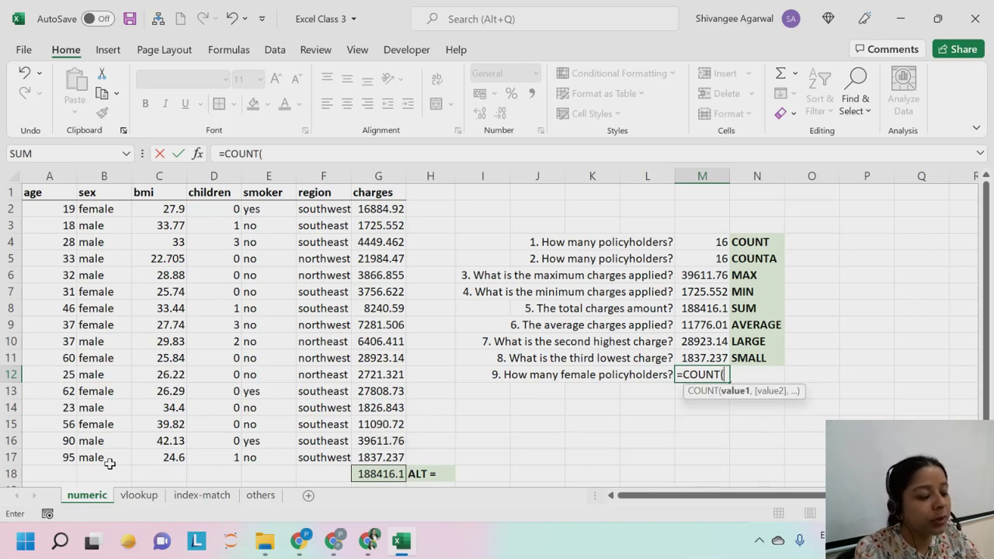
key("BackSpace")
type("IF(")
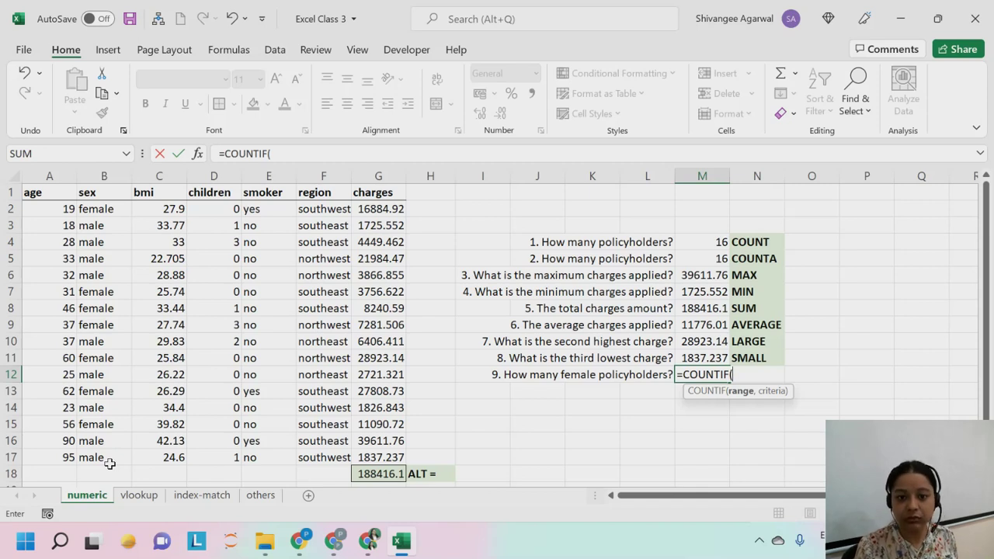
Set the COUNTIF range to the sex column B2:B17.
key("ctrl+Left")
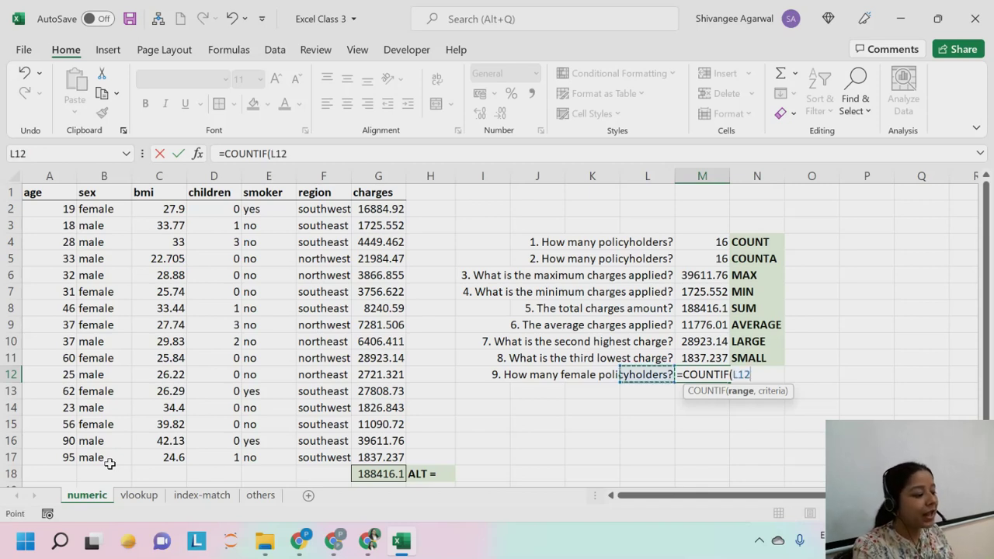
key("ctrl+Left")
key("ctrl+Left")
key("ctrl+Right")
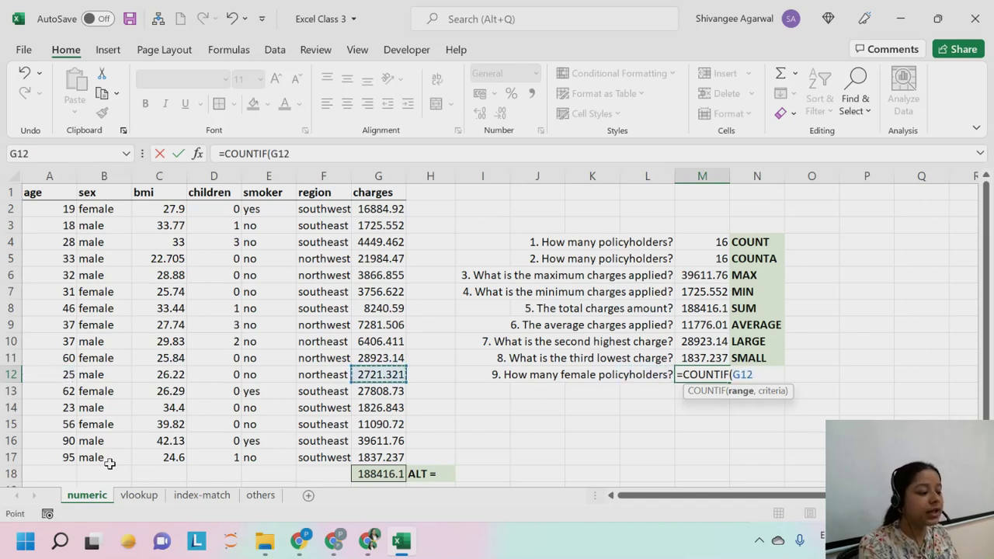
key("ctrl+Left")
key("Right")
key("ctrl+Up")
key("ctrl+Down")
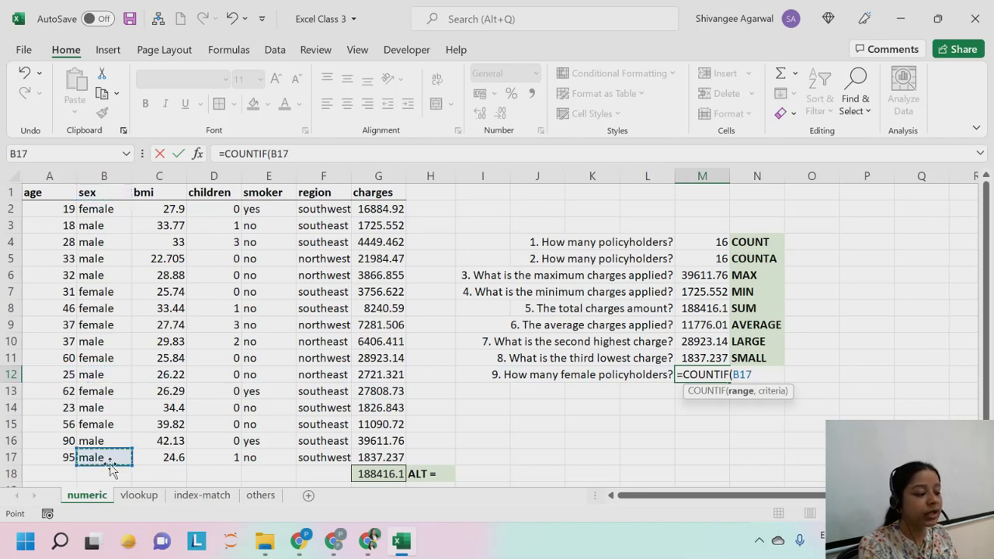
key("Up")
key("Up")
key("Up")
key("Up")
key("Up")
key("Up")
key("Up")
key("Up")
key("Up")
key("Up")
key("Up")
key("Up")
key("Up")
key("Up")
key("Up")
key("Up")
key("Down")
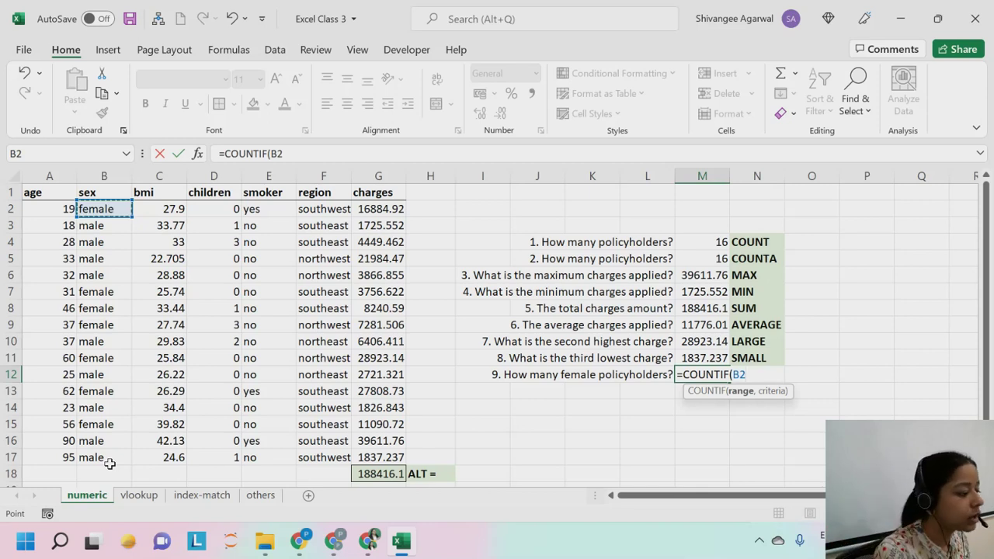
left_click(110, 464, "shift")
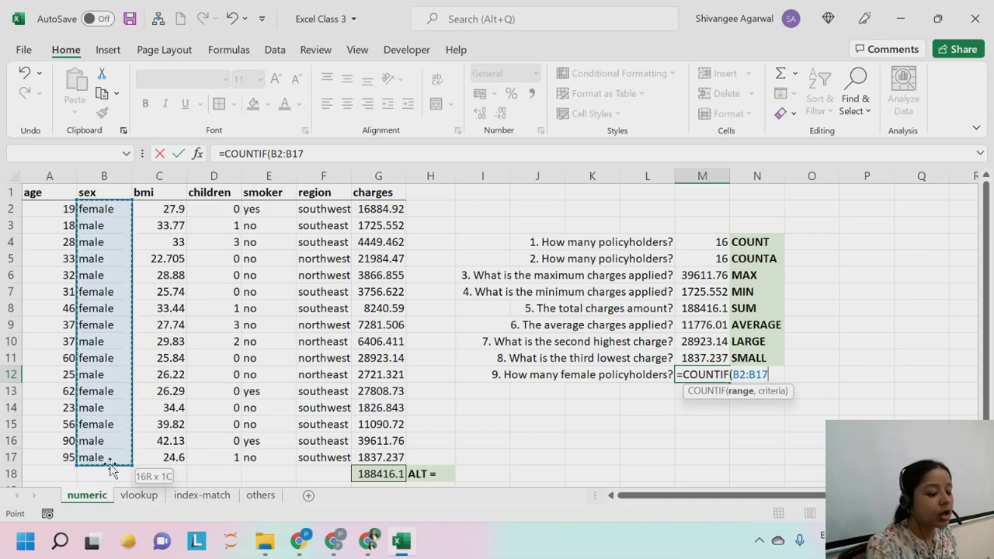
Add the criterion "female" and enter the formula, returning 7.
type(",")
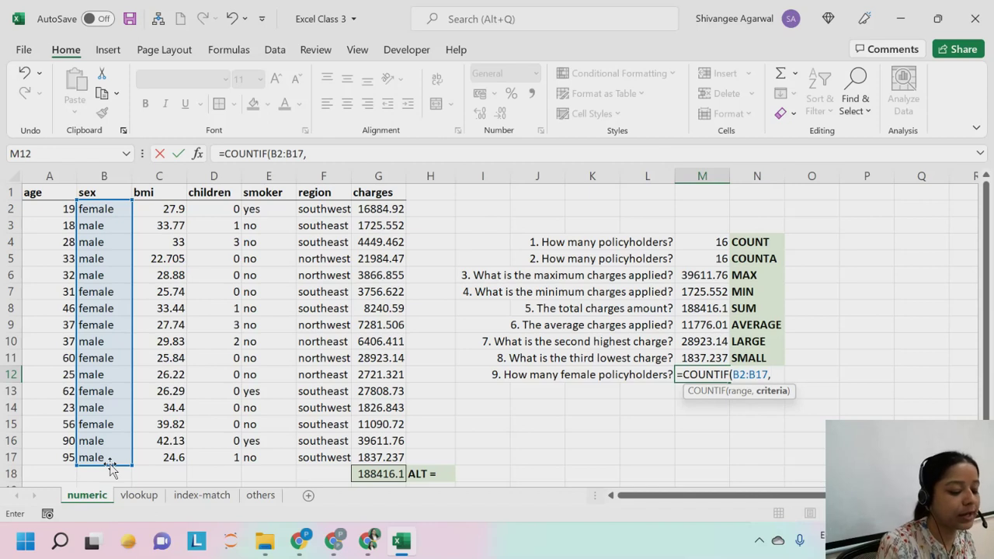
type("\"")
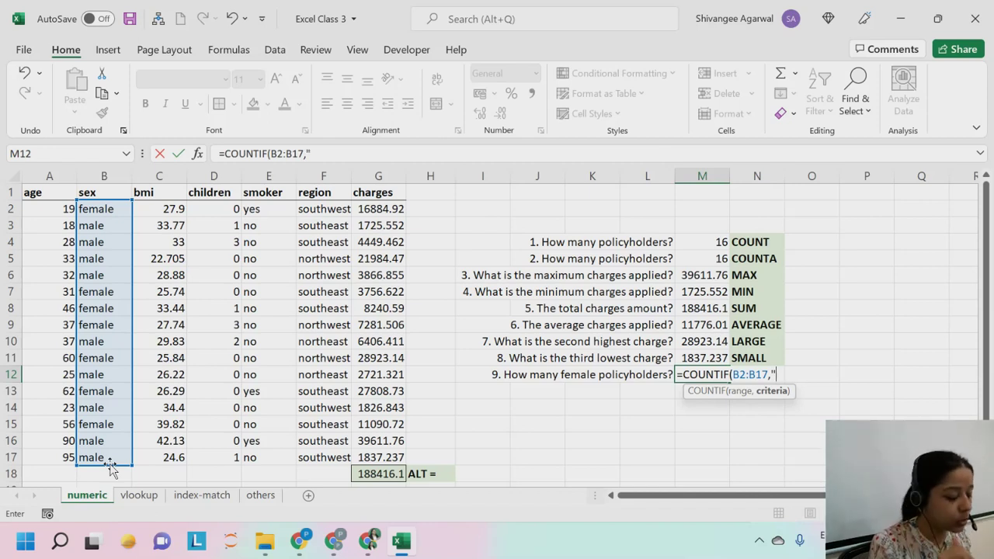
type("femae")
key("BackSpace")
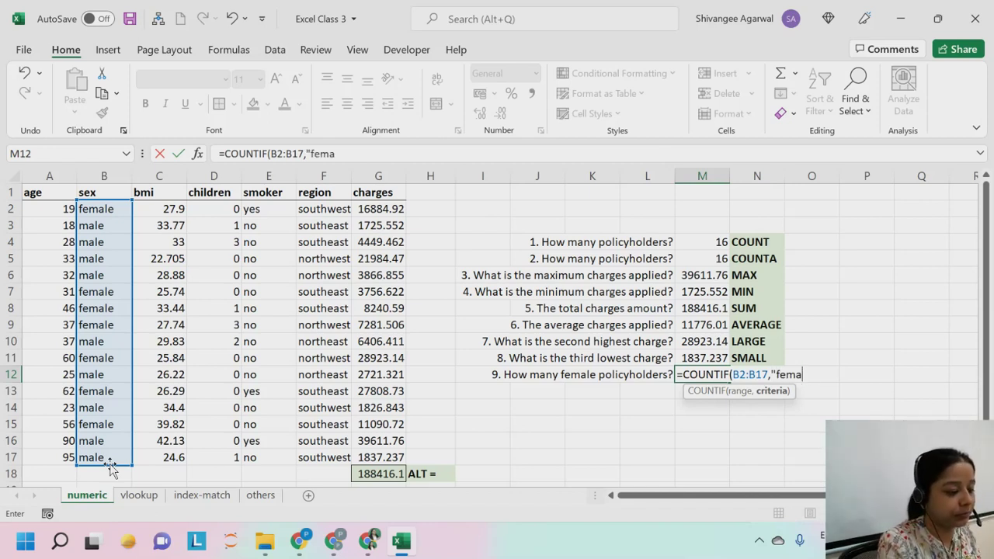
type("le\")")
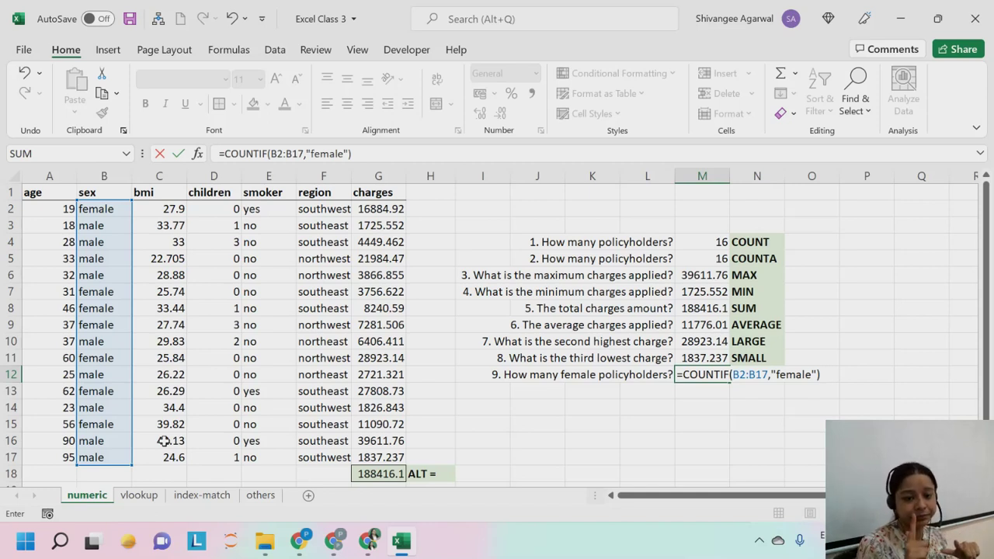
key("Return")
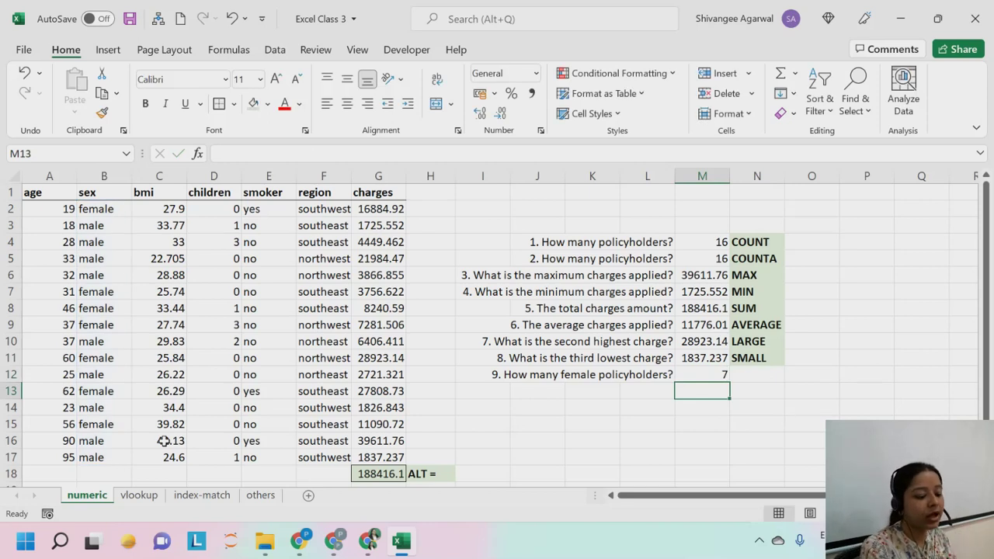
Write COUNTIF as question 9's function label in N12.
key("Up")
key("Right")
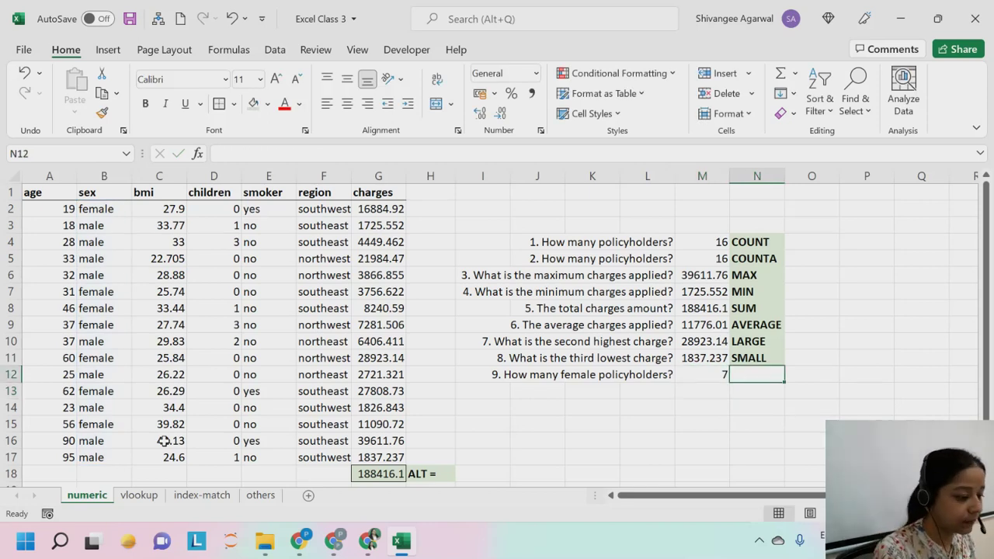
type("COUNTIF")
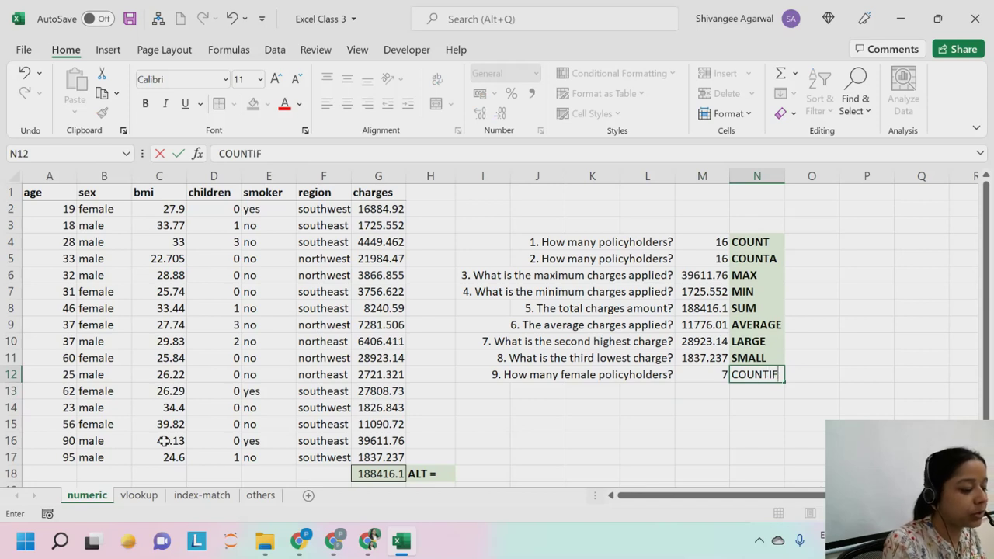
key("Return")
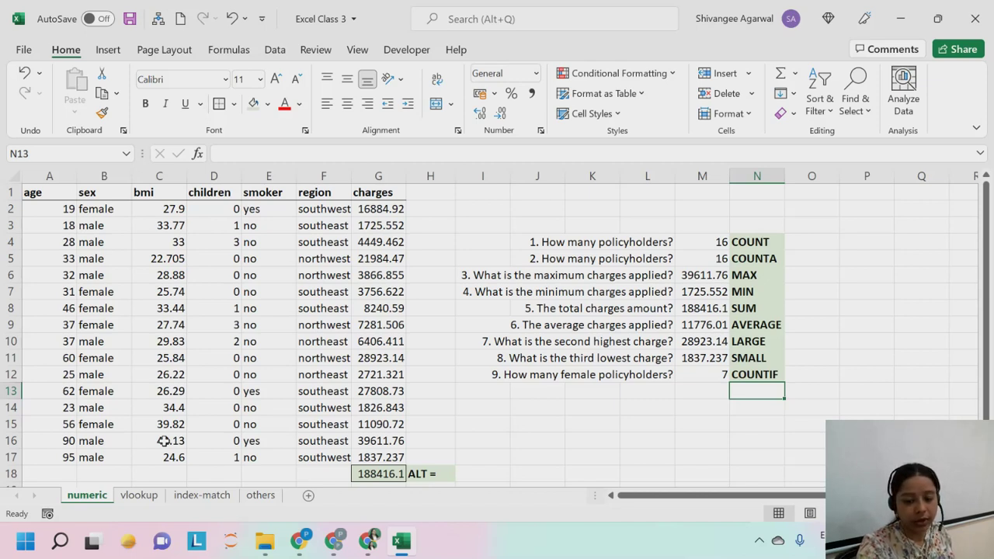
key("Left")
key("Left")
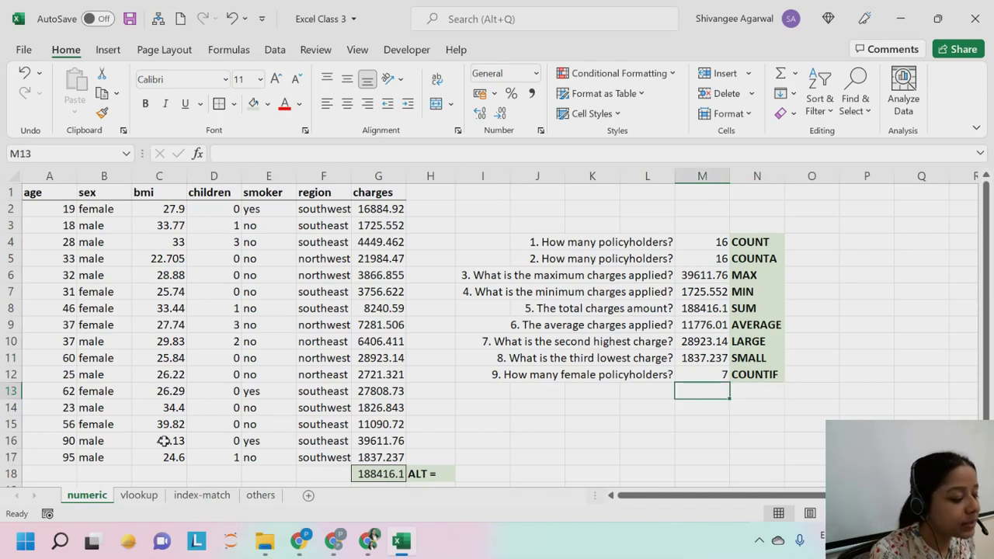
Enter '10. How many male policyholders with charges>10000' in L13.
type("10.")
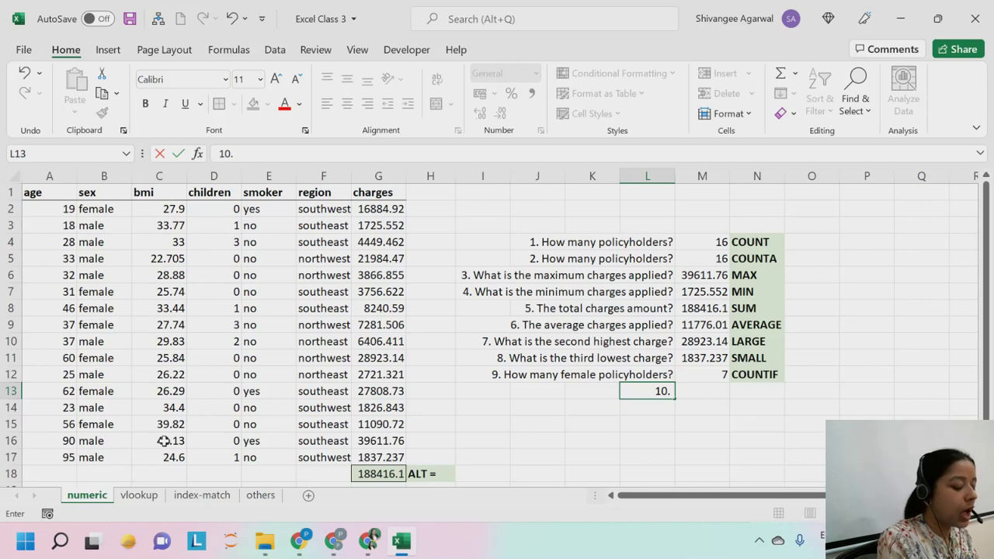
type(" How many m")
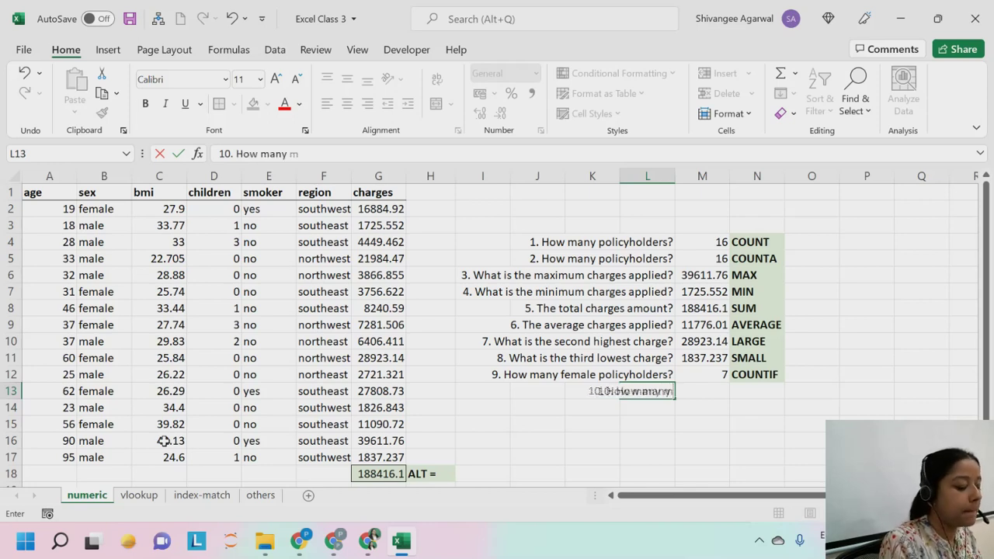
type("ale pol")
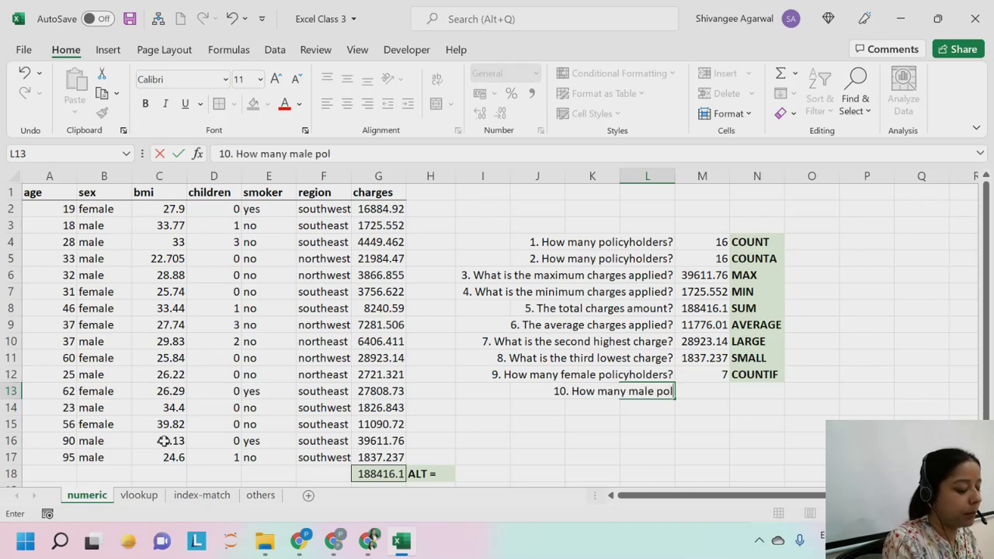
type("icyholders ")
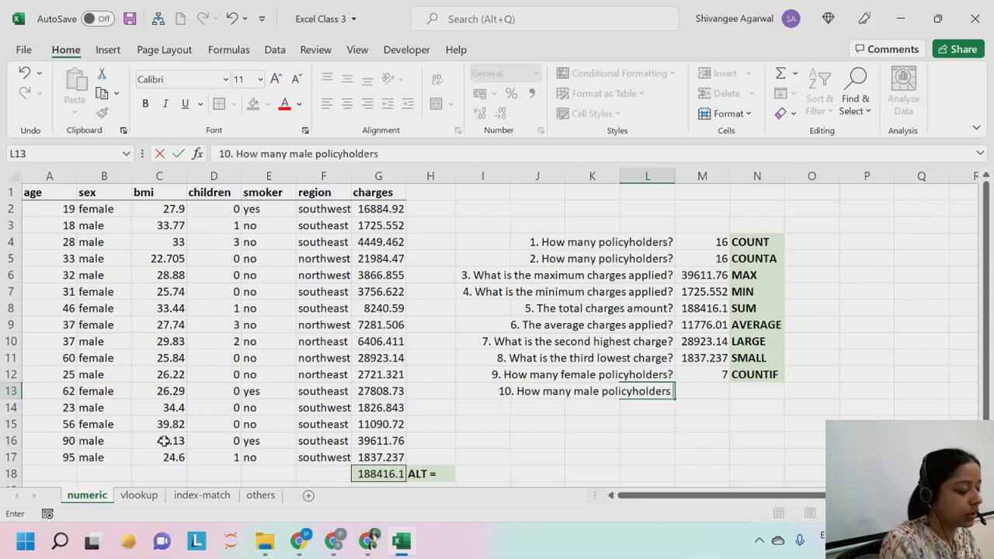
type("with charges")
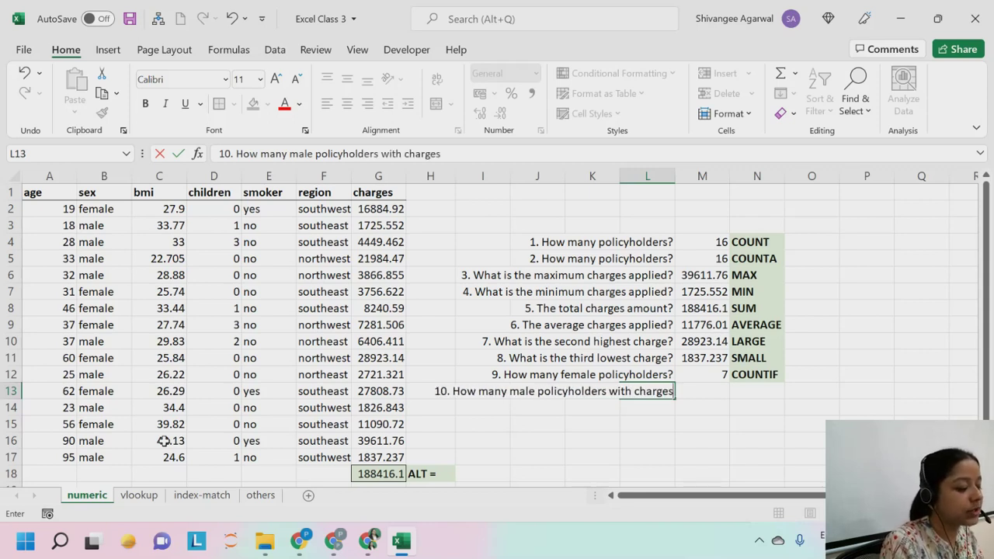
type(">")
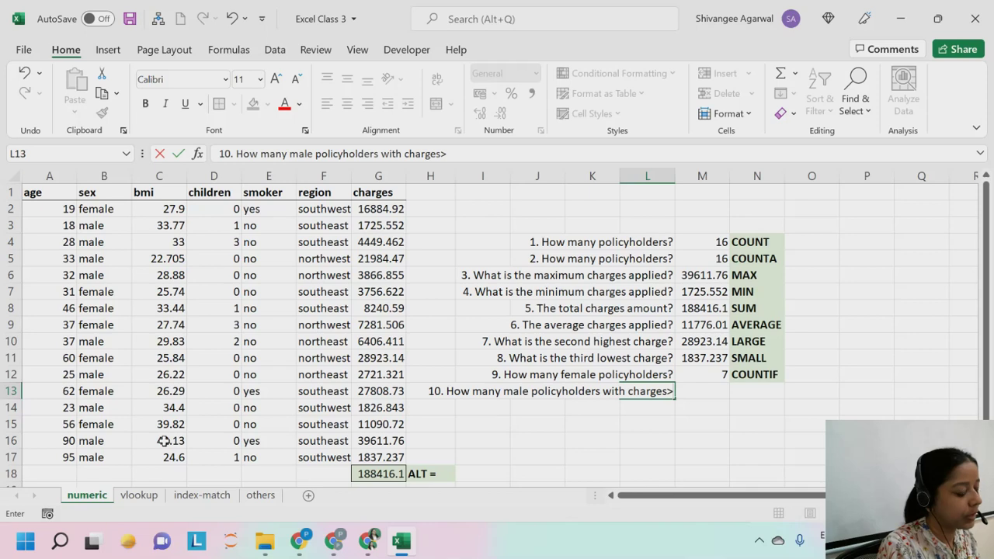
type("10000")
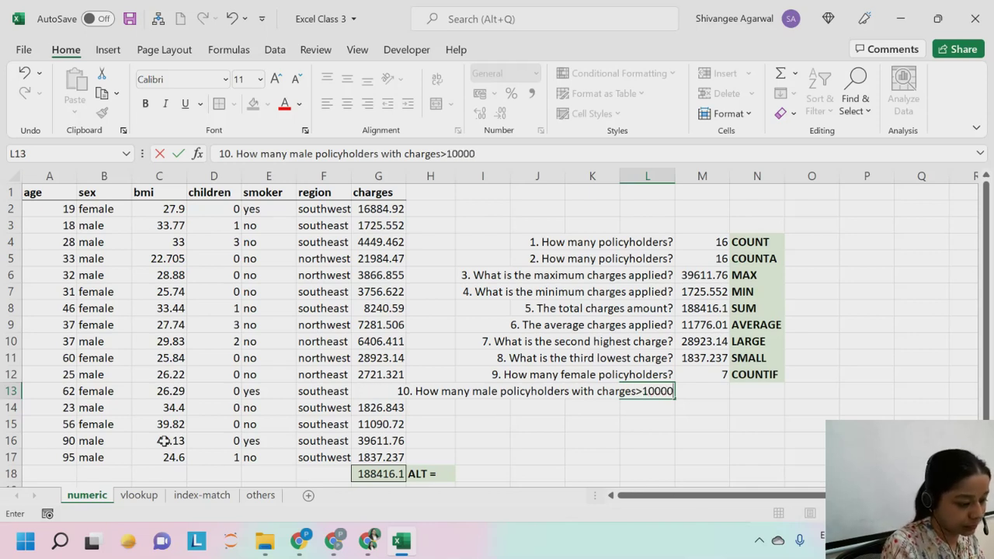
key("Return")
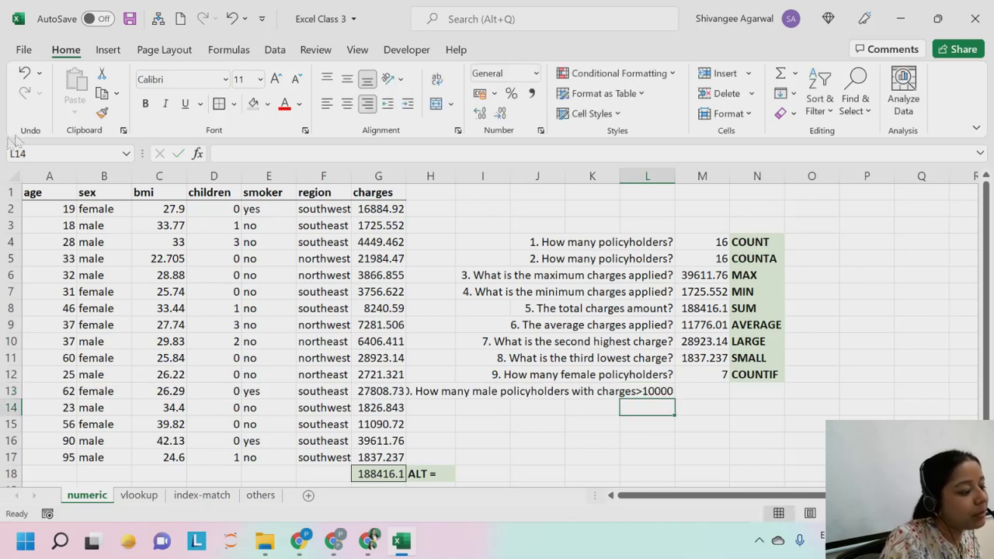
Insert a new narrow empty column at H.
left_click(431, 176)
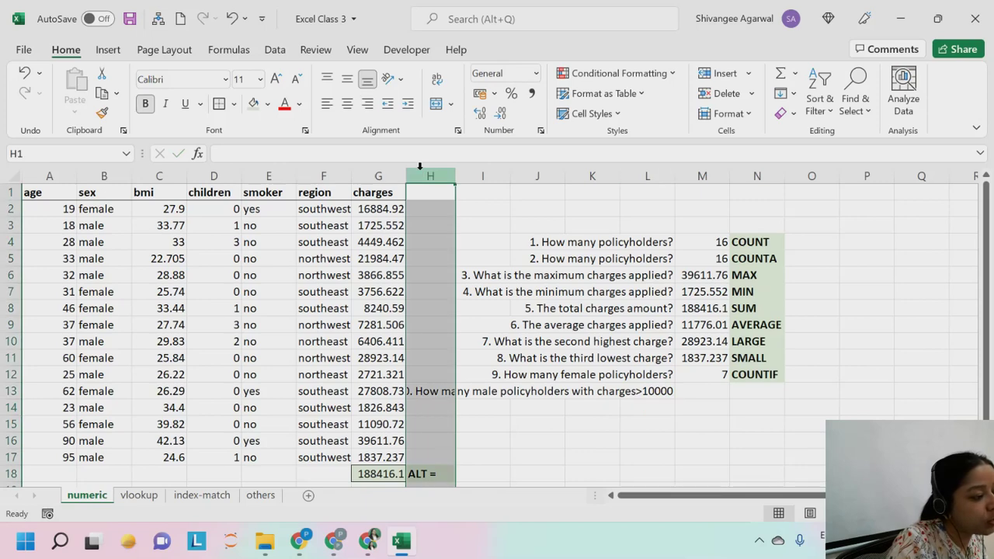
left_click(722, 73)
left_click_drag(460, 176, 437, 177)
Move the ALT = label from I18 to H18 beside the G18 total.
left_click(472, 474)
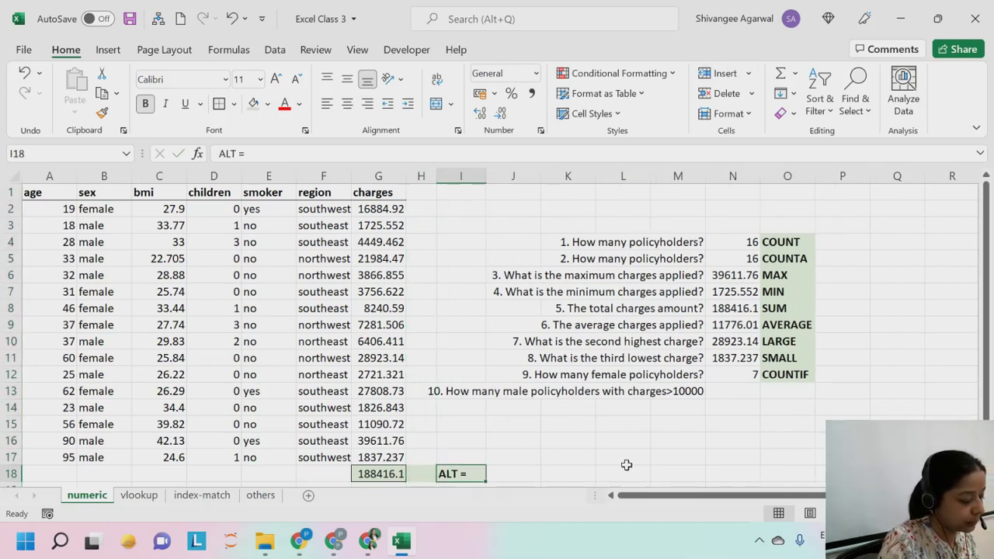
key("ctrl+c")
left_click(428, 474)
key("ctrl+v")
left_click(499, 470)
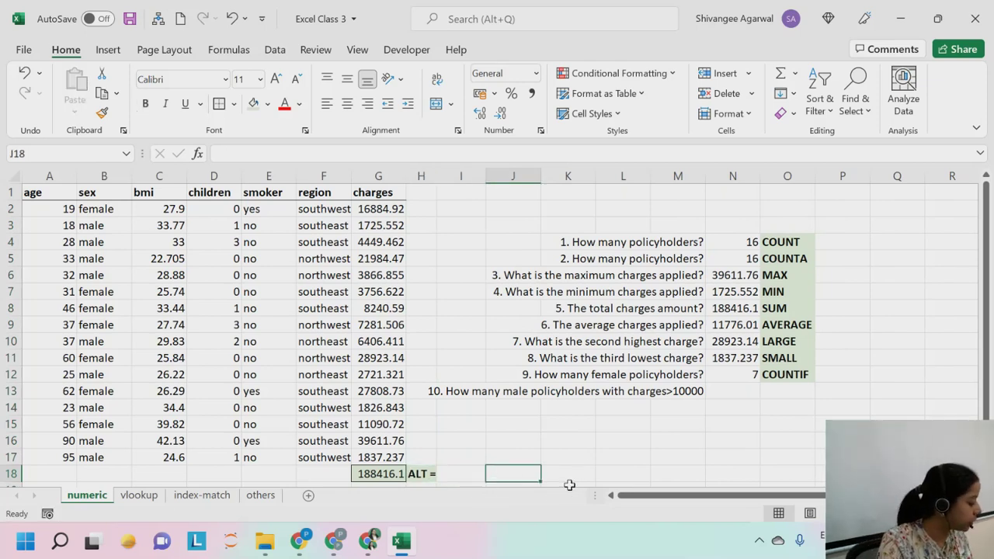
left_click(736, 392)
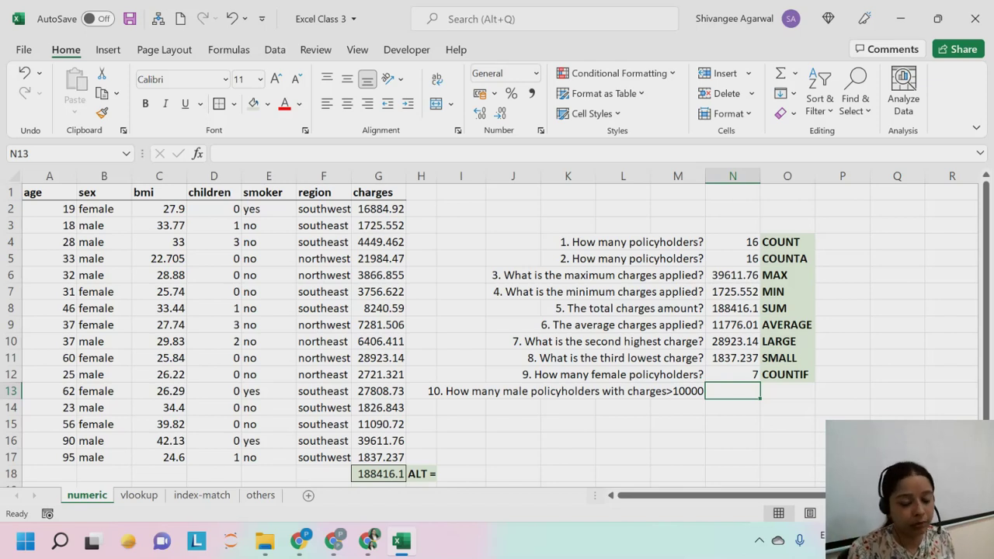
Start =COUNTIFS( in N13 with the sex range B2:B17.
type("=")
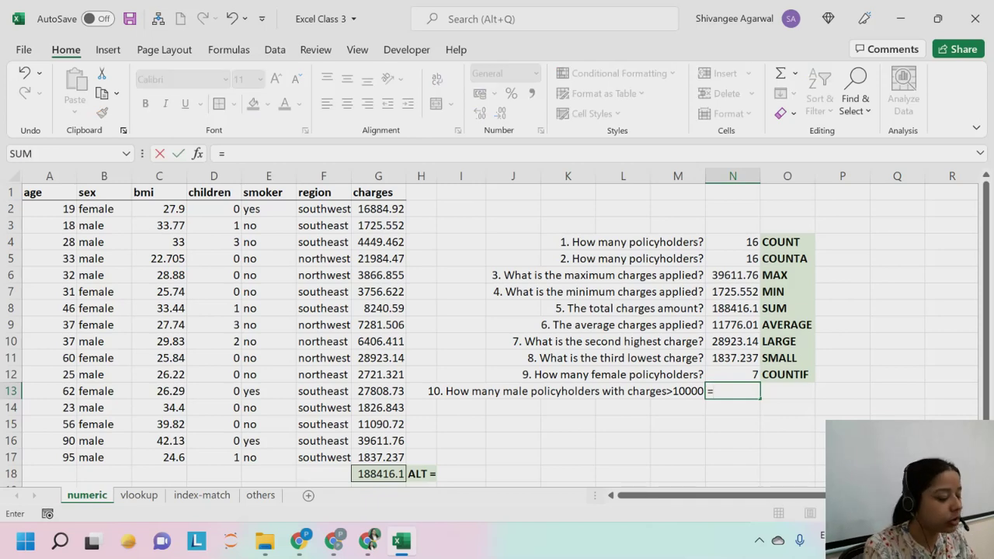
type("COUNTIFS")
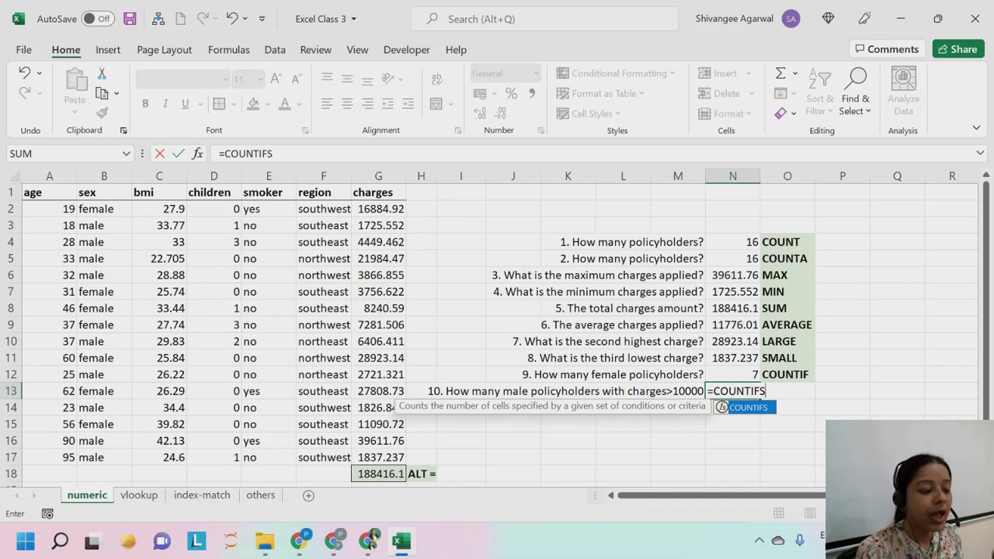
type("(")
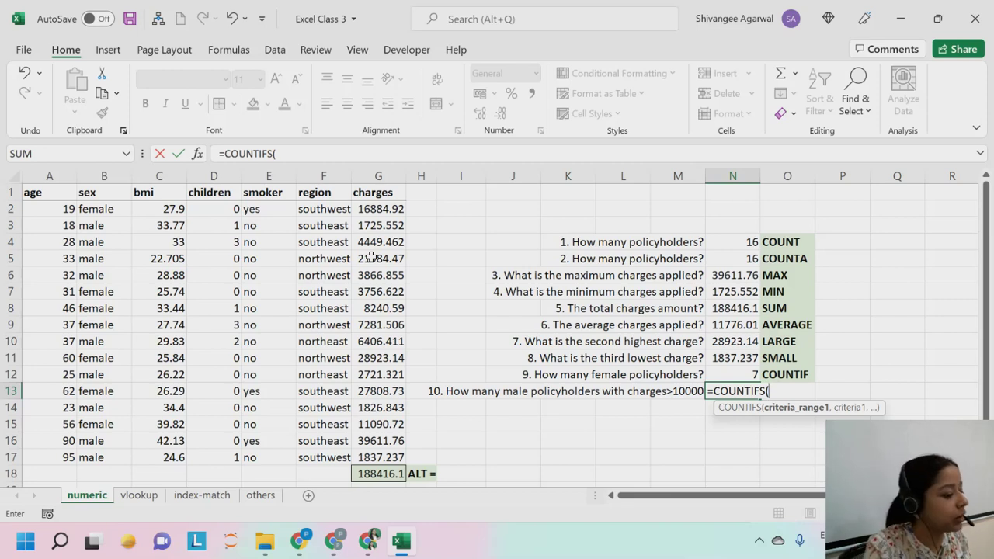
key("ctrl+Left")
key("ctrl+Left")
key("ctrl+Left")
key("ctrl+Right")
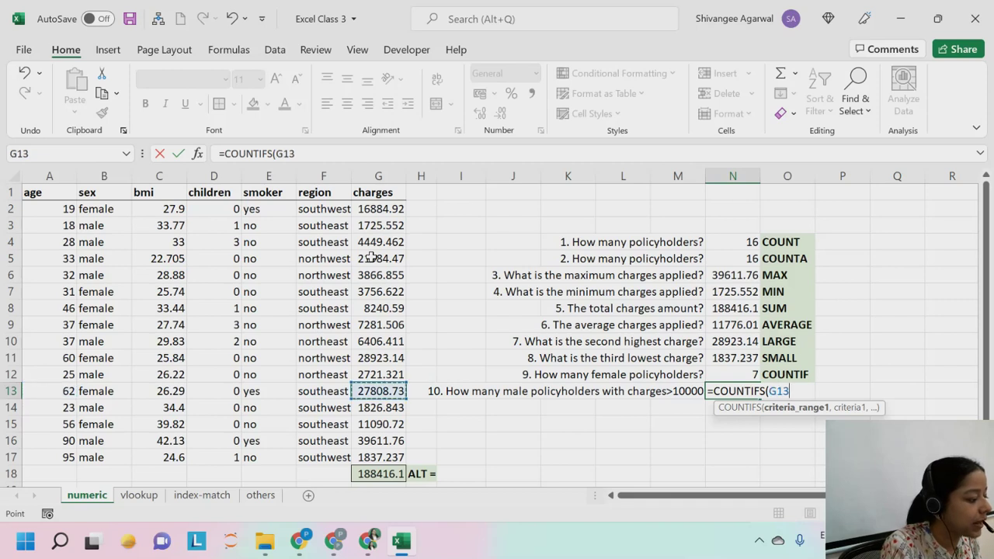
key("ctrl+Left")
key("Right")
key("ctrl+Up")
key("Down")
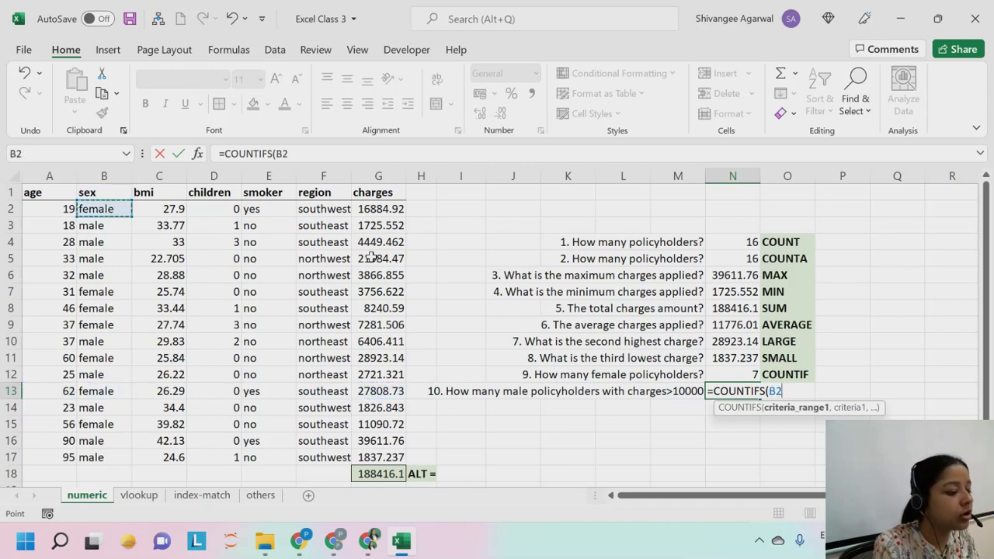
key("ctrl+shift+Down")
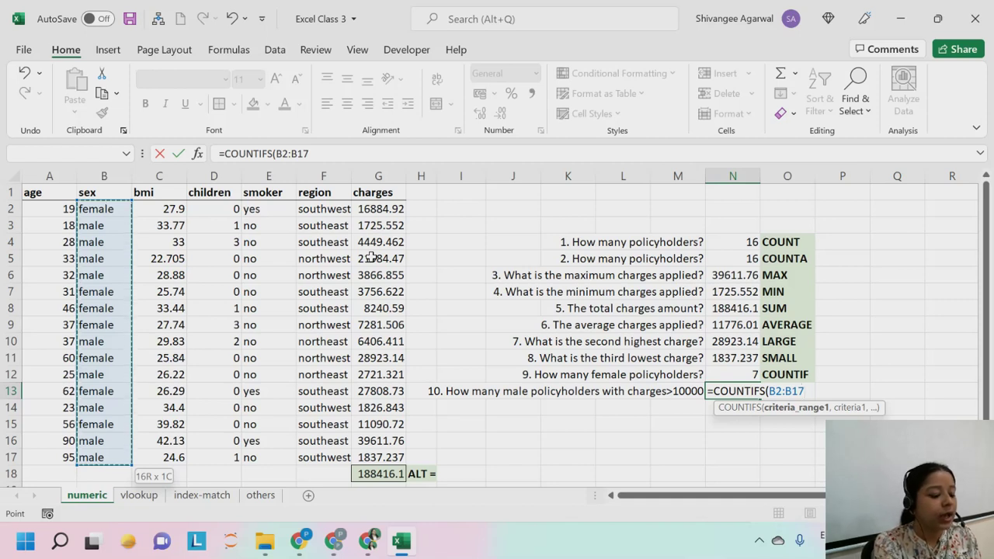
Add the criterion, correcting "female" to "male" and removing the stray N13 reference.
type(",")
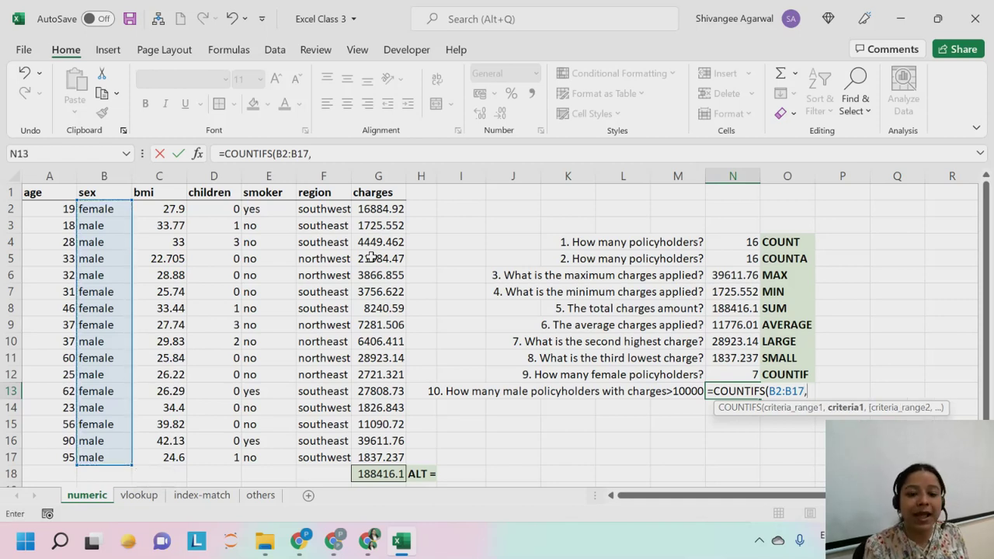
type("\"")
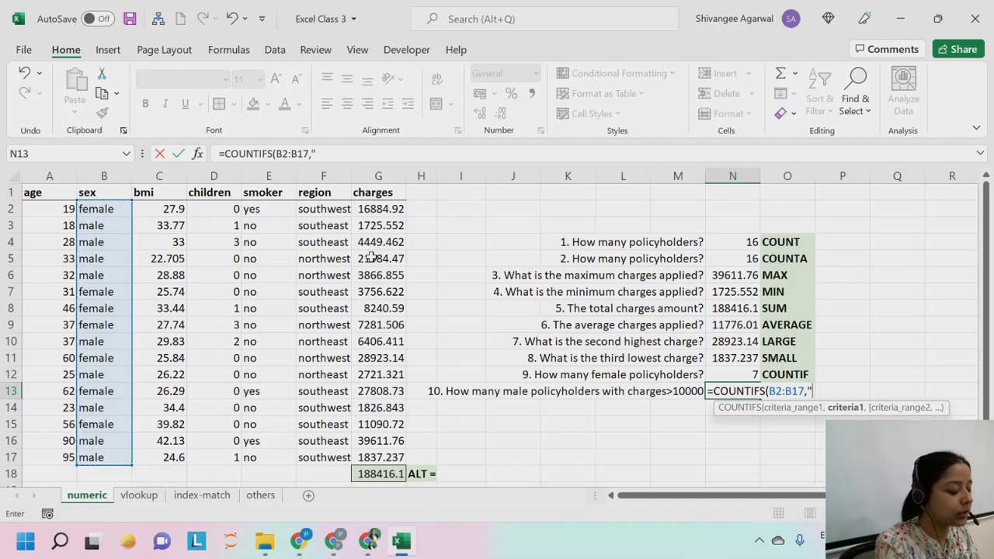
type("female\"")
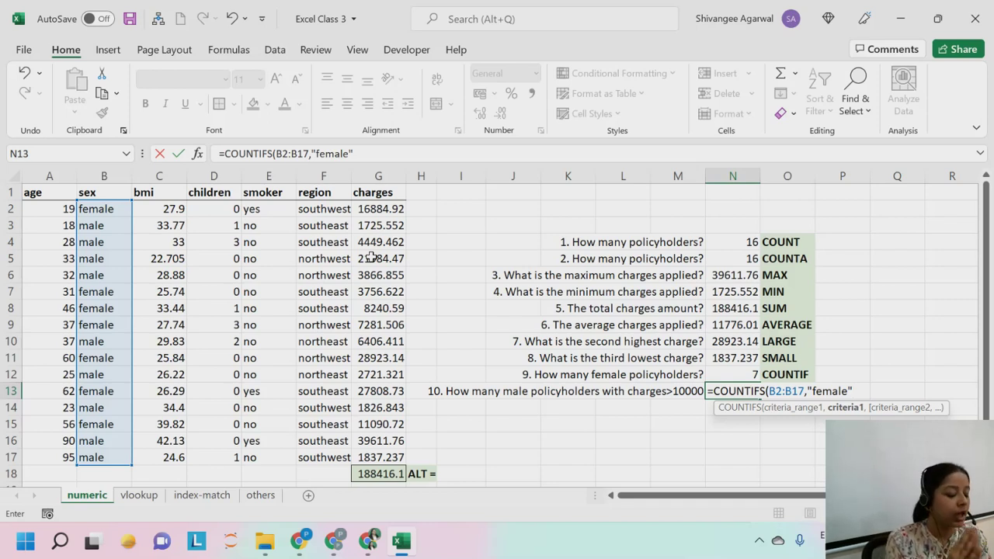
type(",")
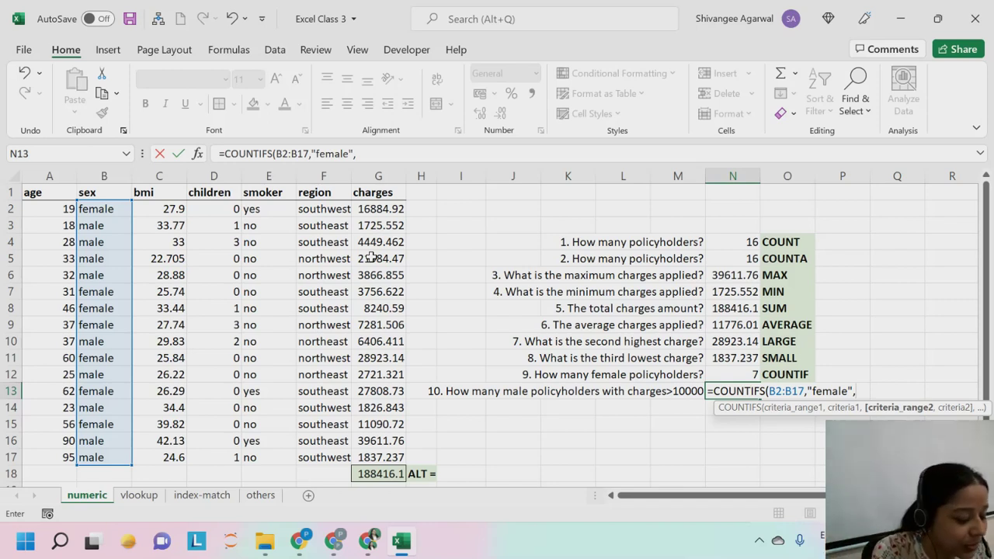
key("Left")
key("Right")
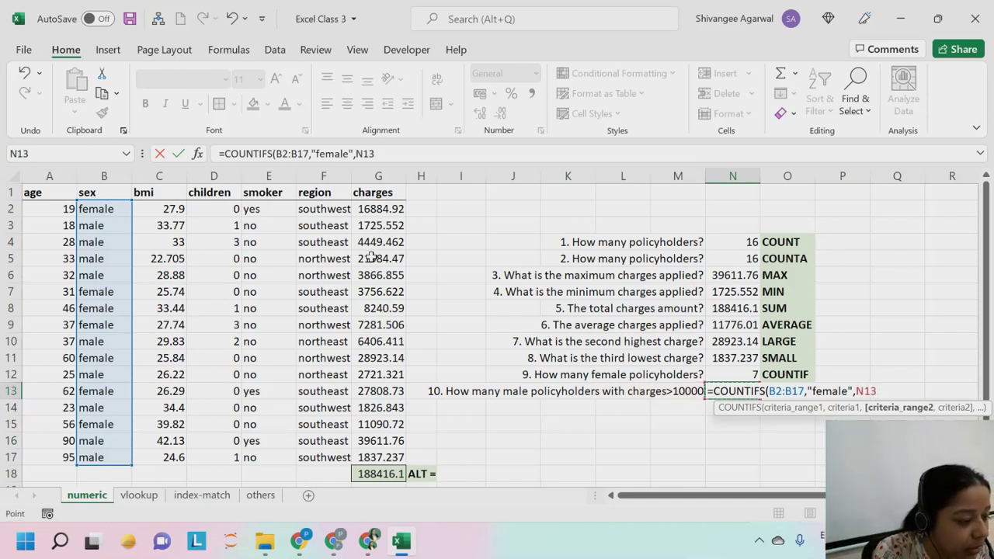
left_click(327, 154)
key("BackSpace")
key("BackSpace")
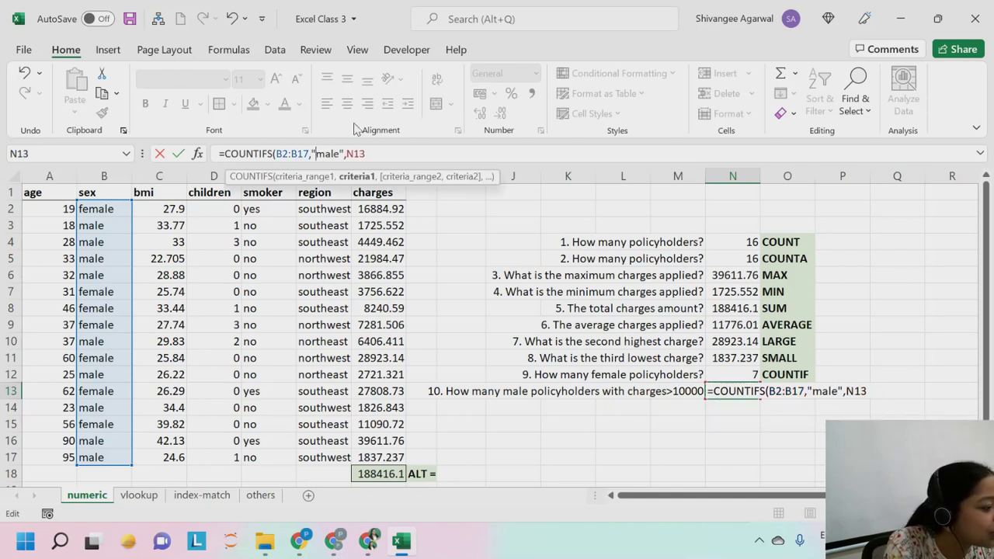
left_click(373, 154)
key("BackSpace")
key("BackSpace")
key("BackSpace")
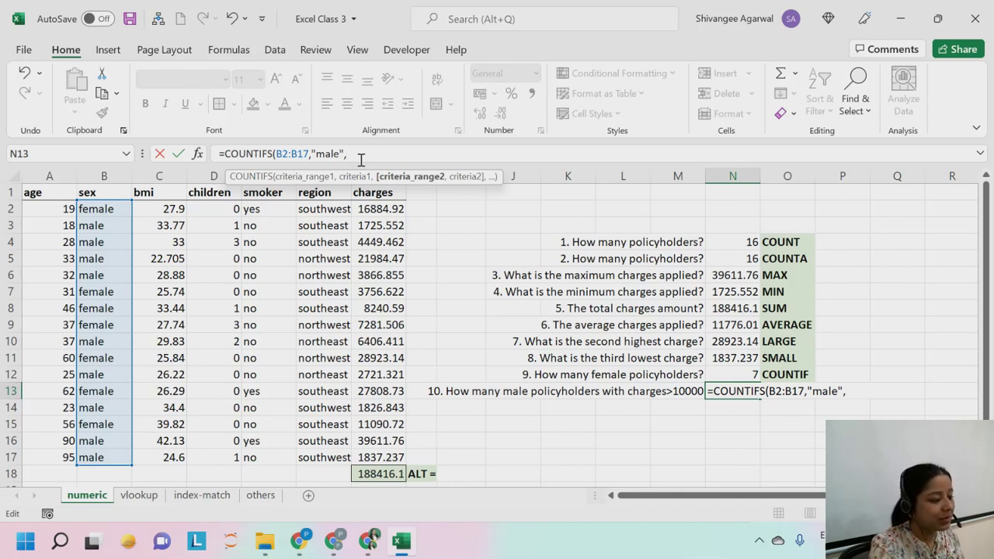
Append G2:G17 with >10000 to the COUNTIFS, then dismiss Excel's formula error.
left_click_drag(381, 209, 364, 455)
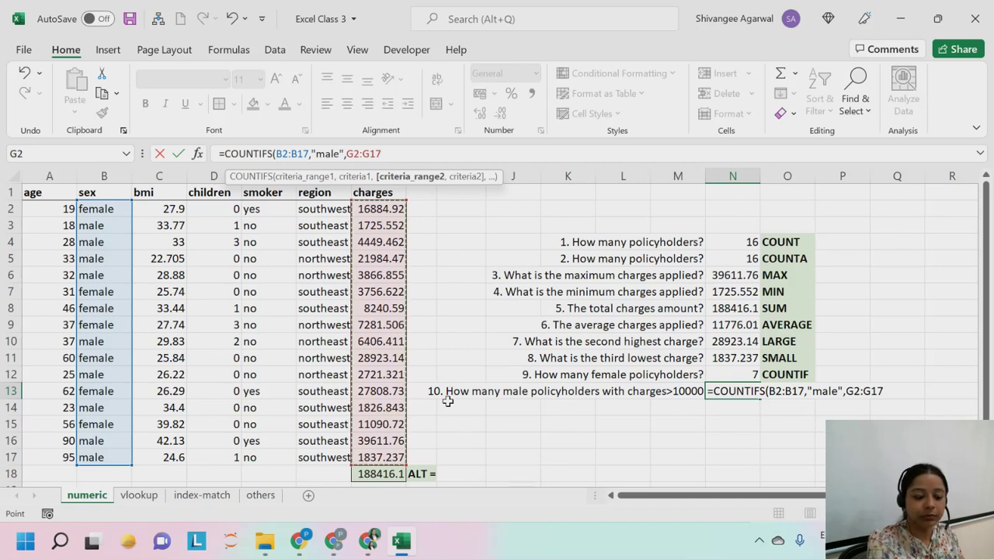
type(",")
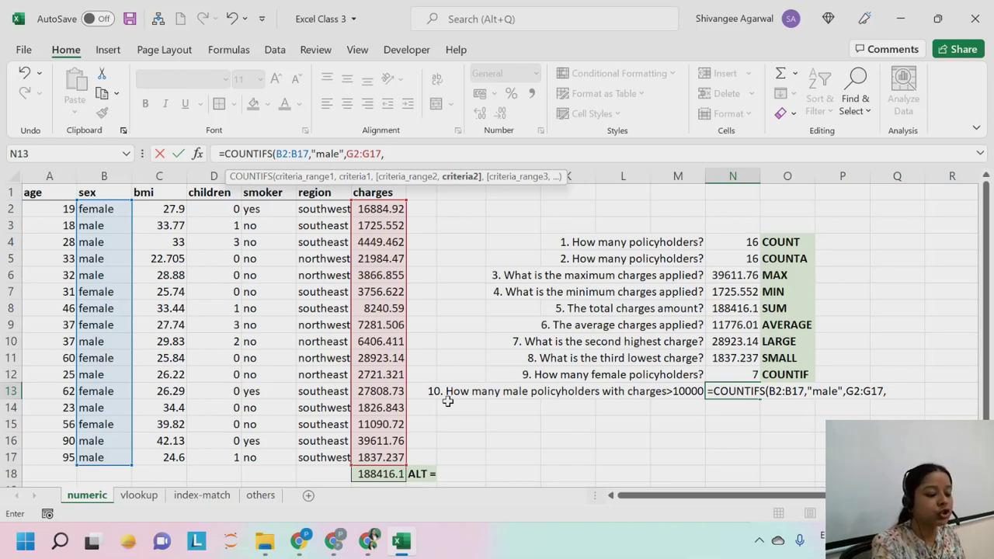
type(">100000")
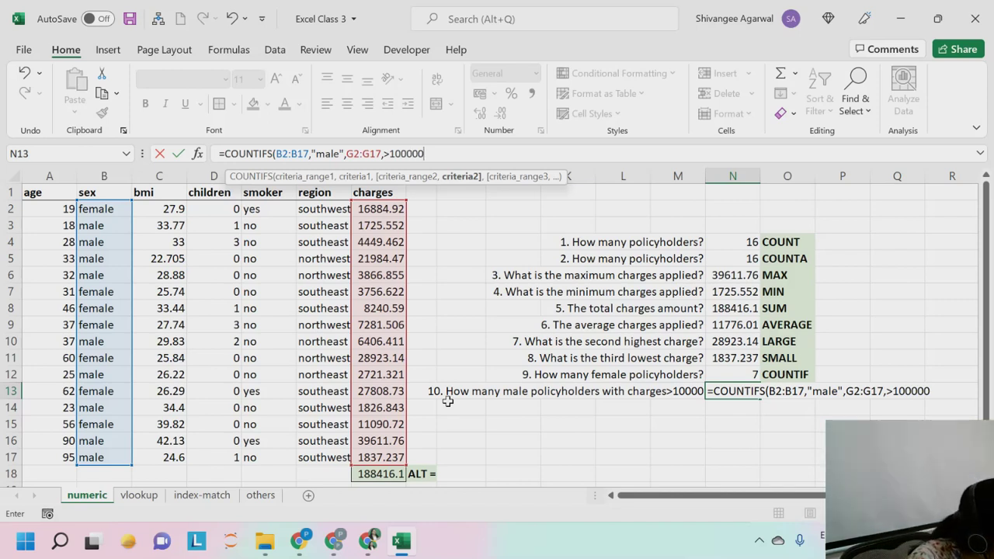
key("BackSpace")
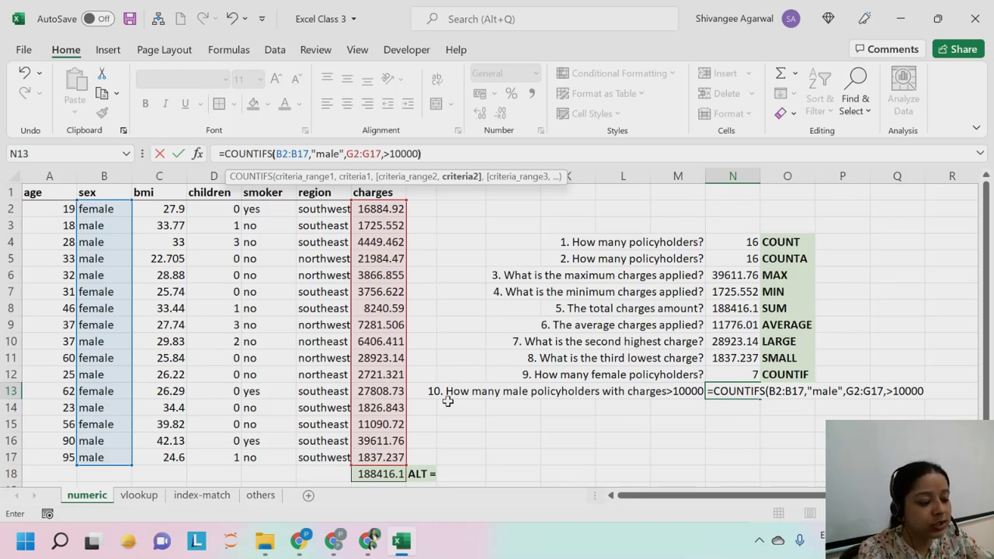
type(")")
key("Return")
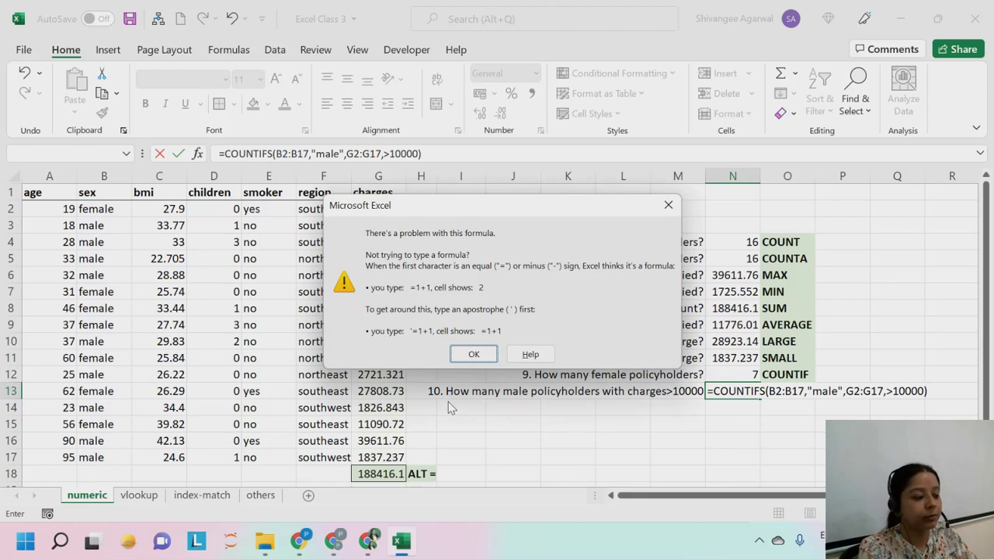
left_click(668, 205)
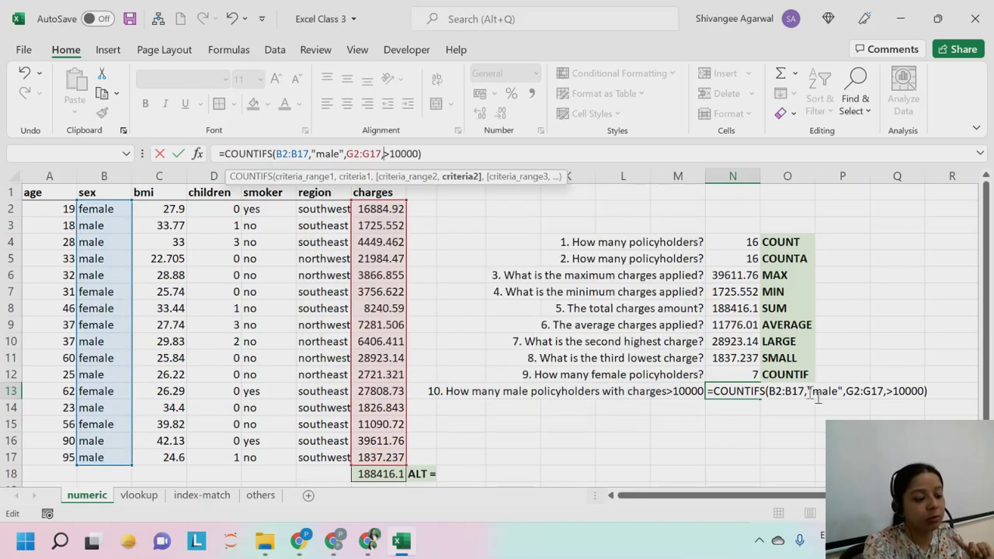
Start quoting the >10000 criterion in N13's COUNTIFS formula.
left_click(927, 388)
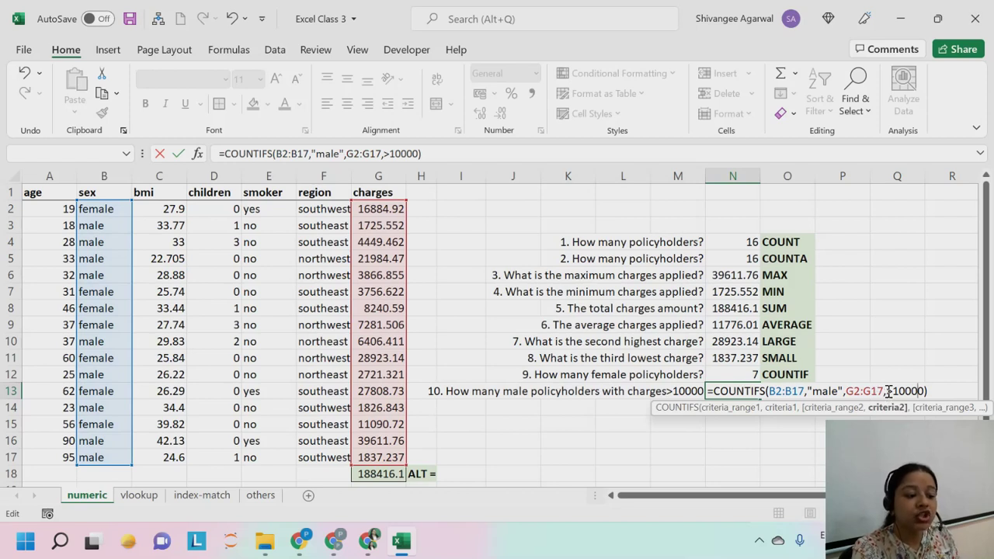
left_click_drag(887, 390, 991, 388)
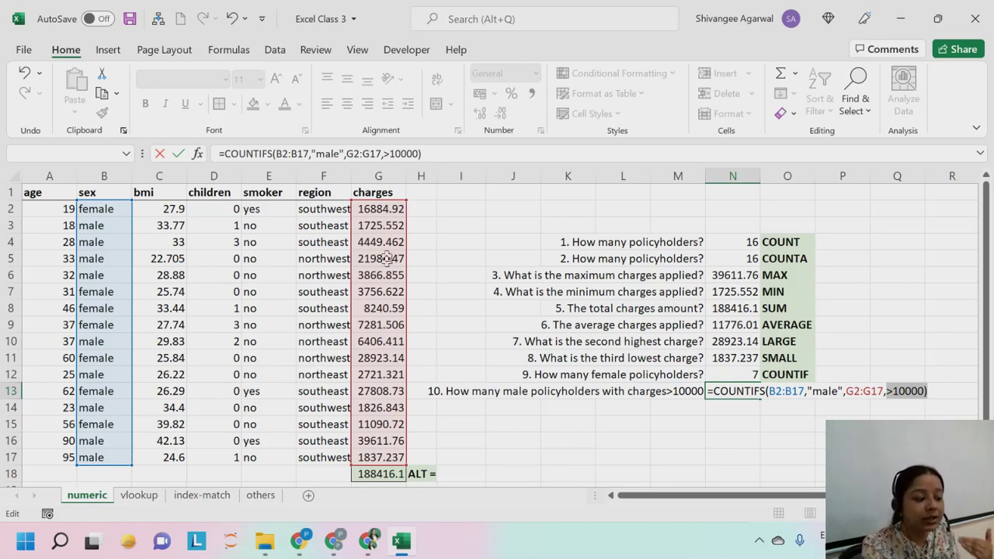
left_click(384, 155)
type("\"male")
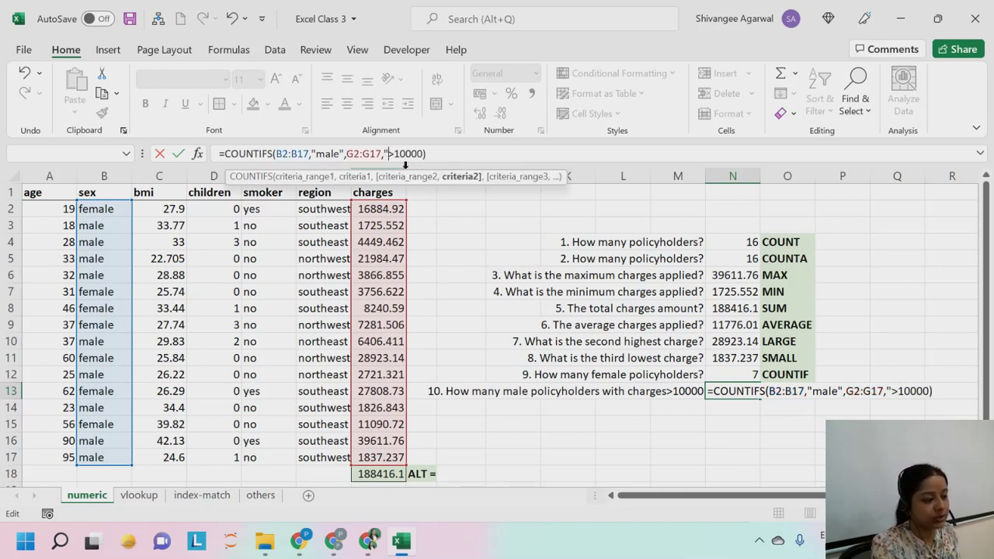
type("\"")
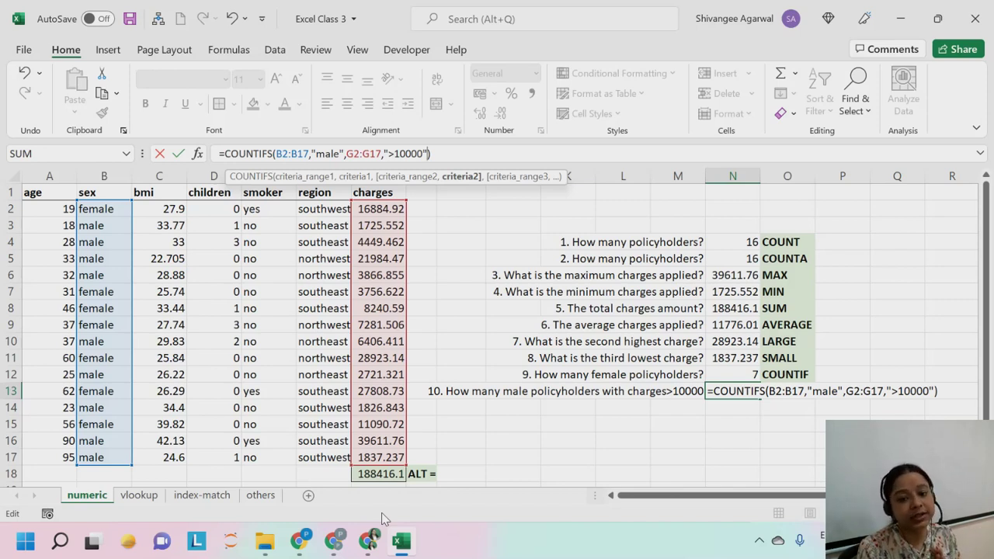
key("Return")
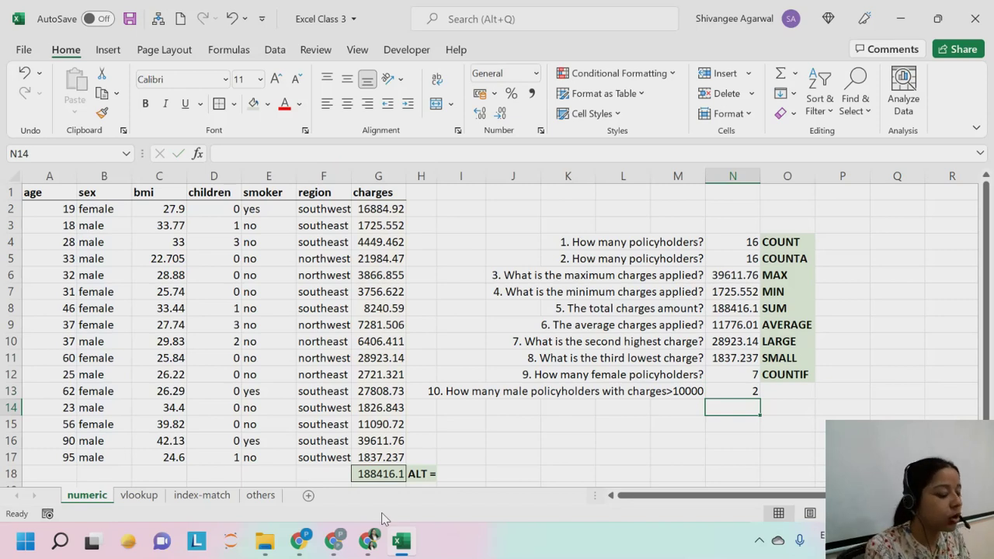
key("Right")
key("Up")
type("COUN")
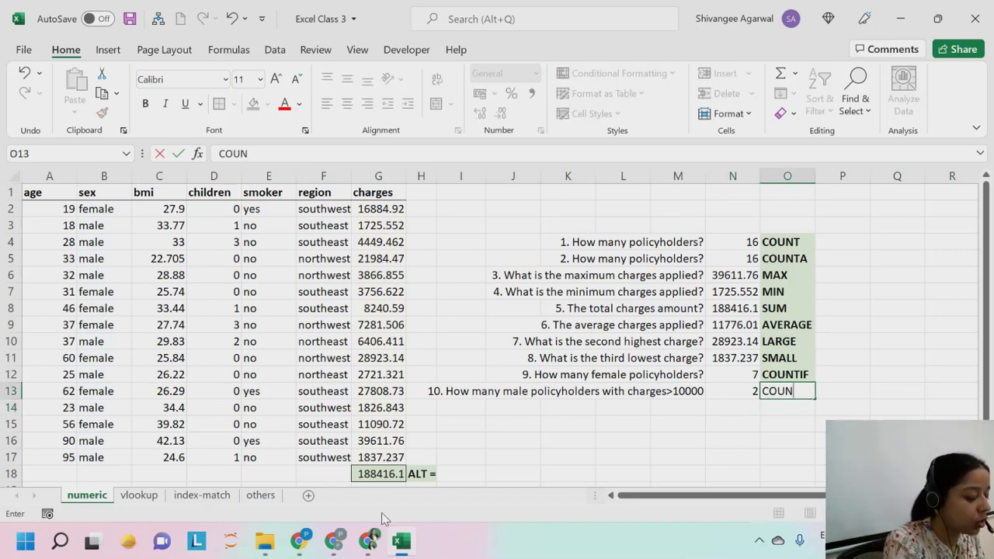
type("TIFS")
key("Return")
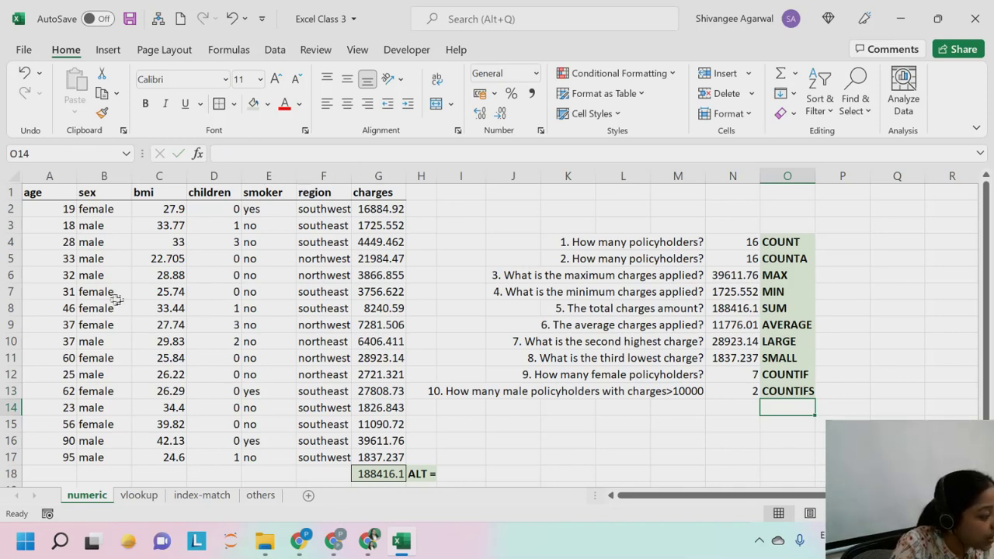
left_click_drag(98, 226, 101, 275)
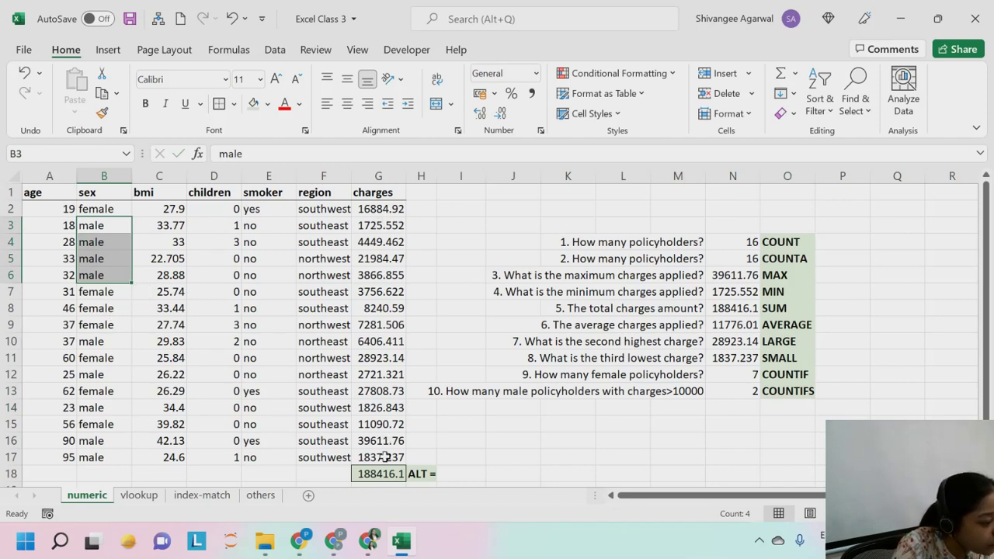
left_click_drag(382, 458, 381, 223)
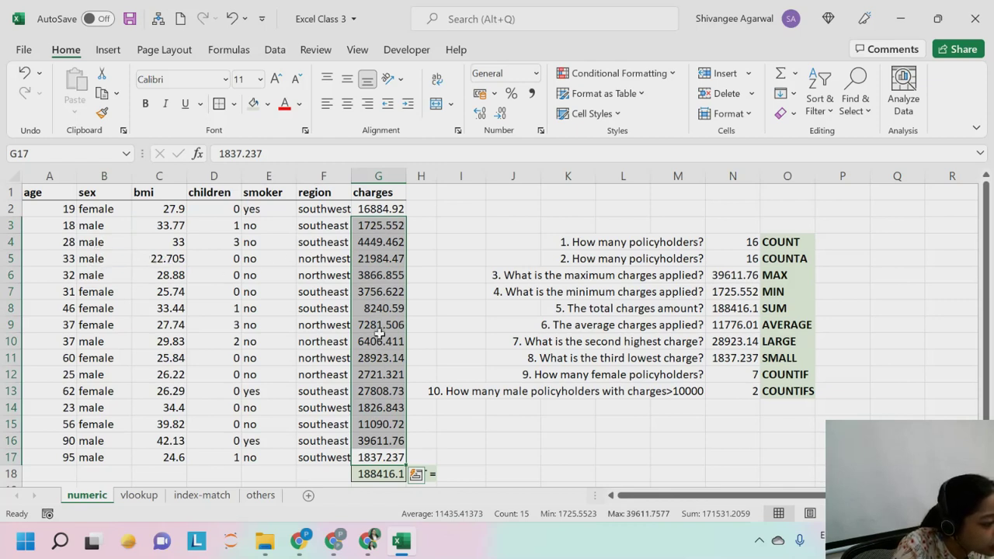
left_click_drag(380, 391, 145, 389)
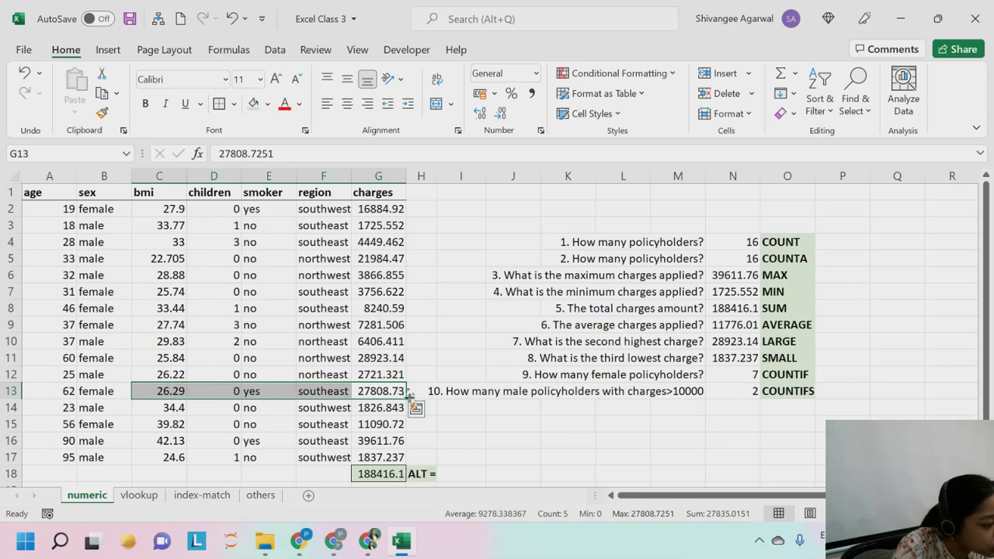
left_click_drag(388, 424, 167, 440)
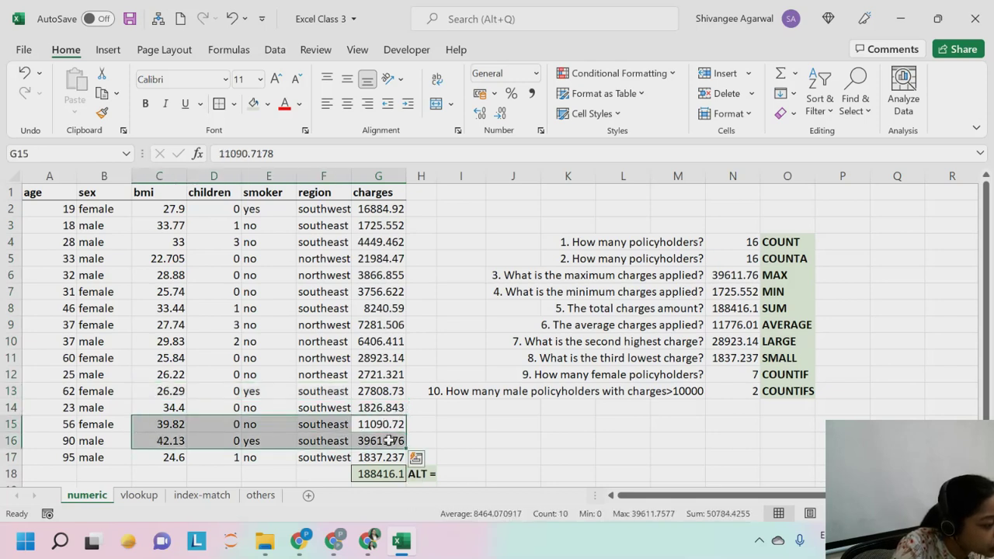
left_click_drag(381, 440, 13, 440)
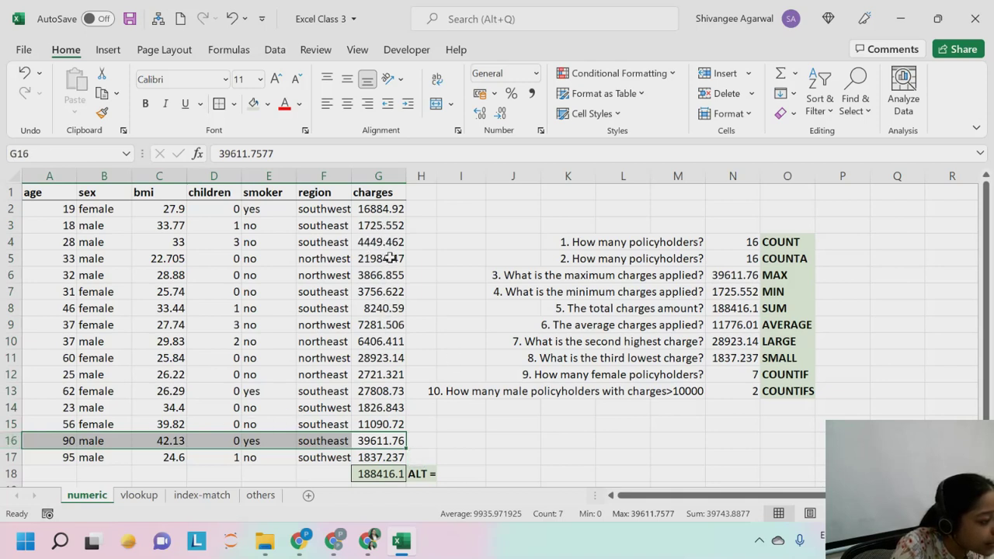
left_click_drag(391, 258, 17, 264)
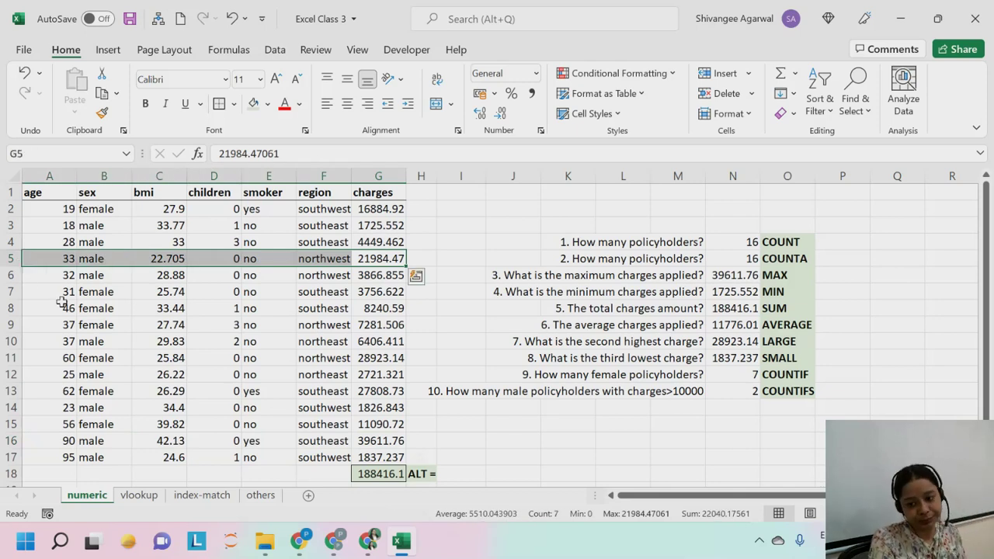
left_click(678, 394)
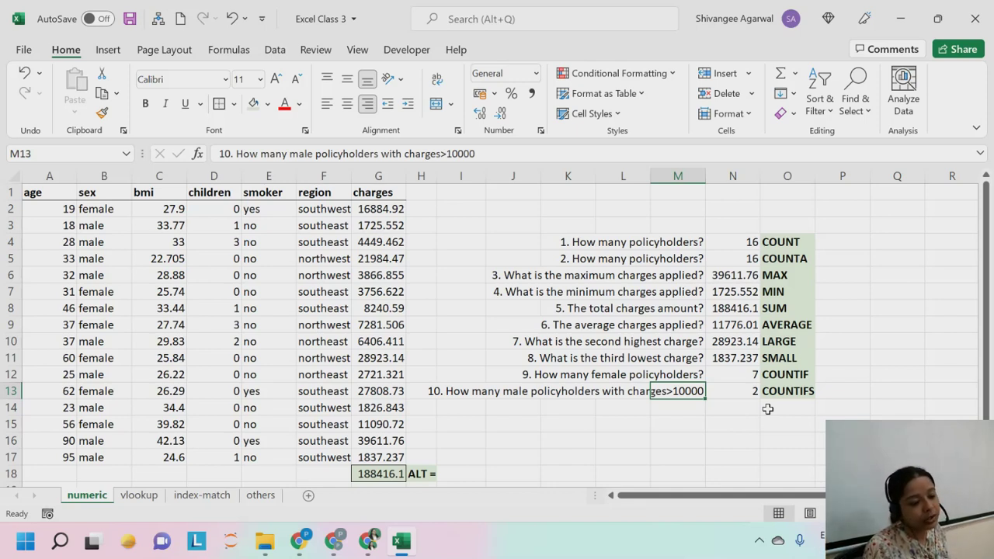
double_click(716, 393)
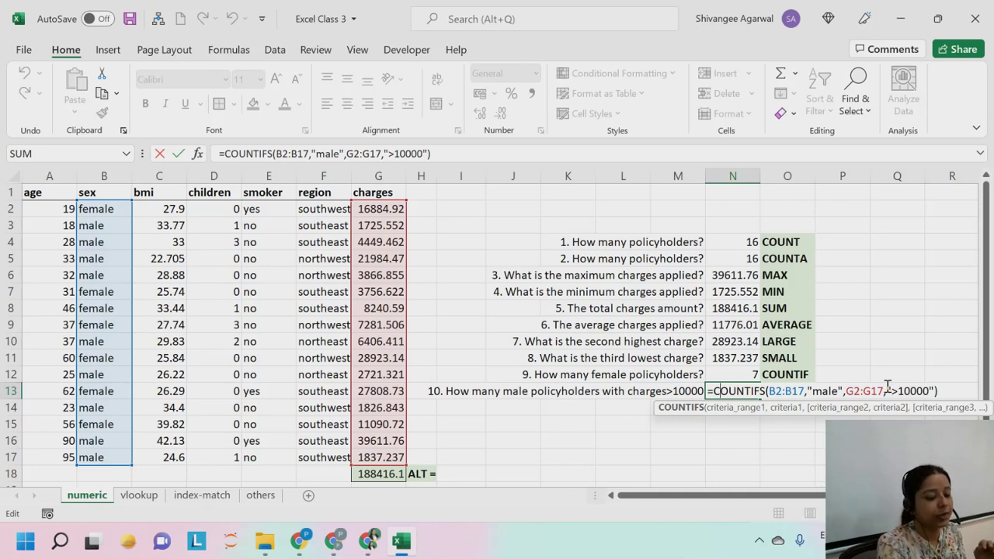
key("Return")
key("Right")
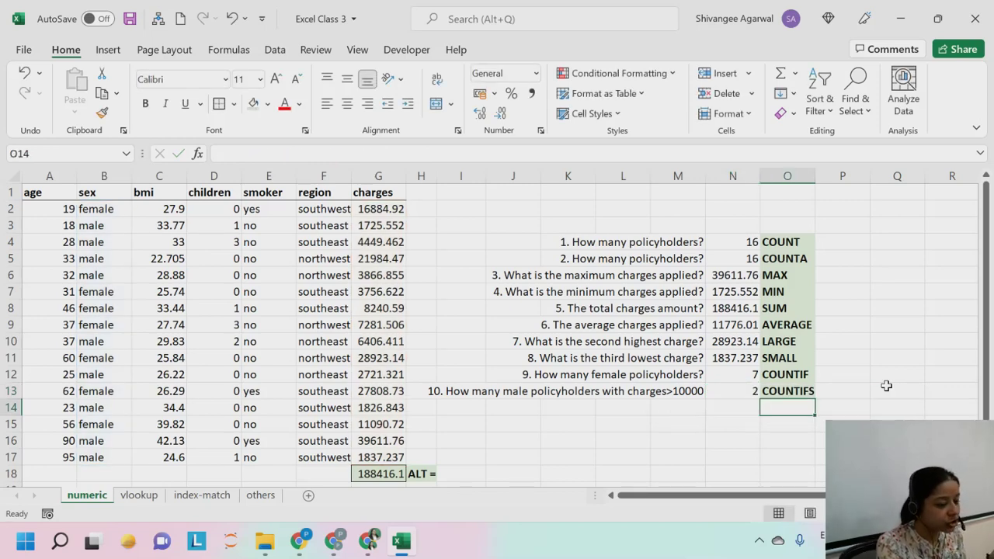
key("Left")
key("Left")
Enter '11. Total charges of male policyholders?' in M14, then move to N14.
type("11.")
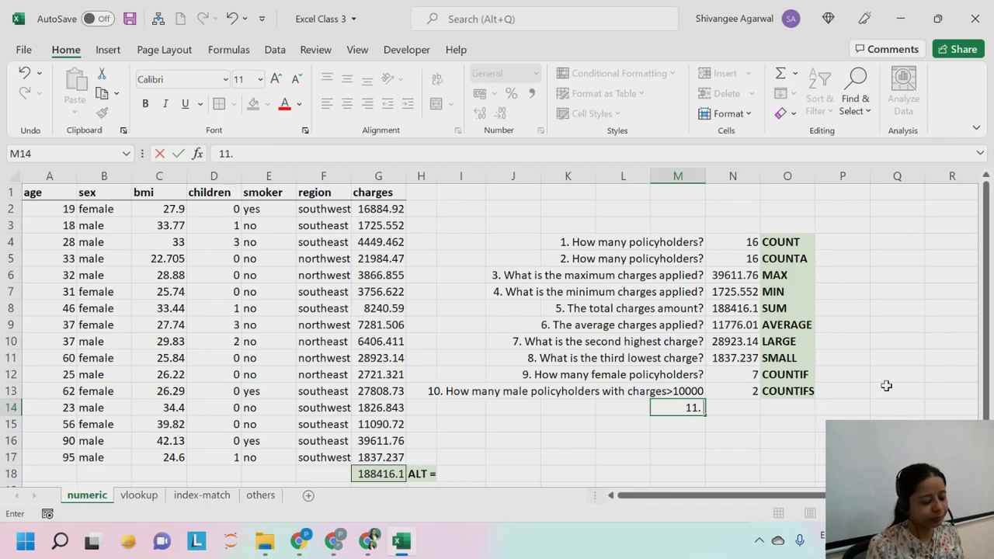
type("T")
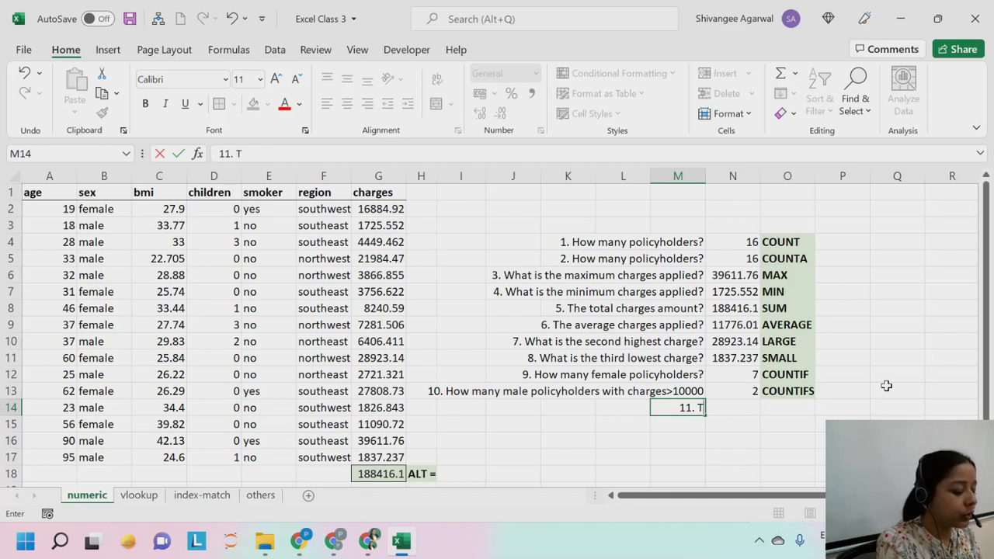
type("otal charges ")
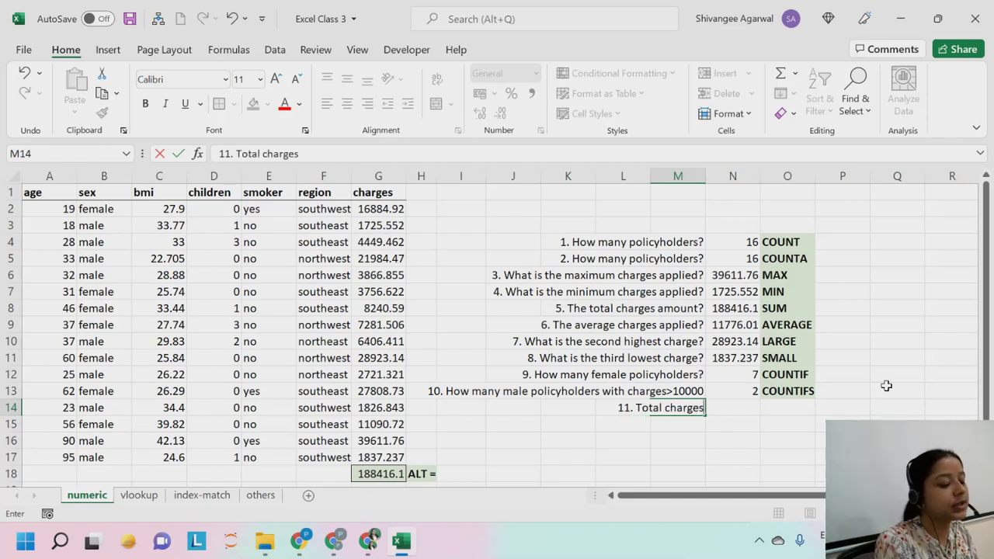
type("of ")
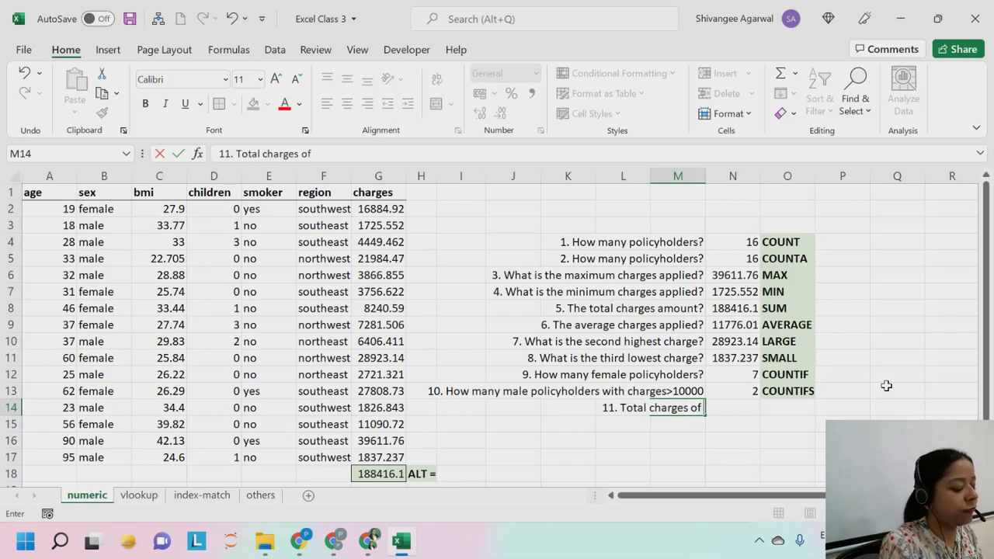
type("male polic")
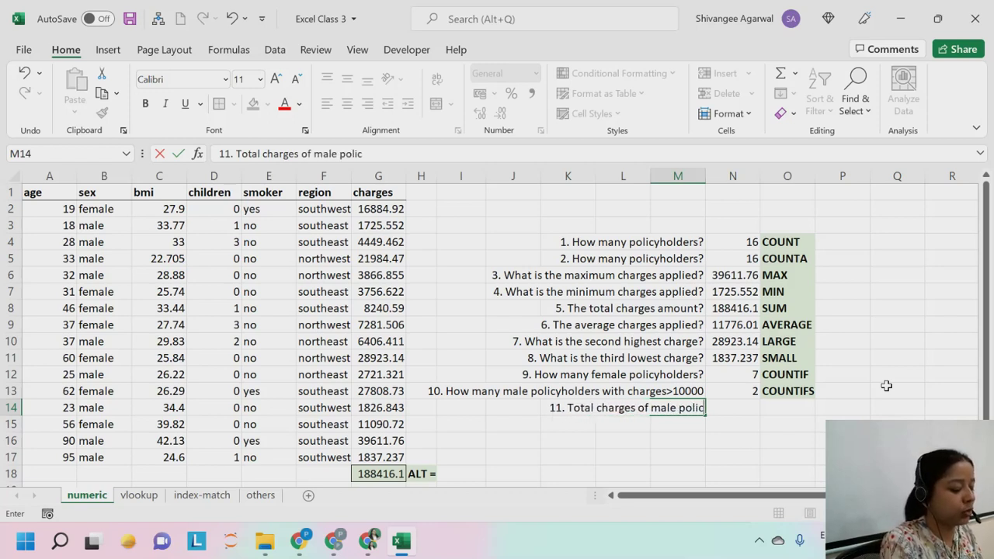
type("yholder")
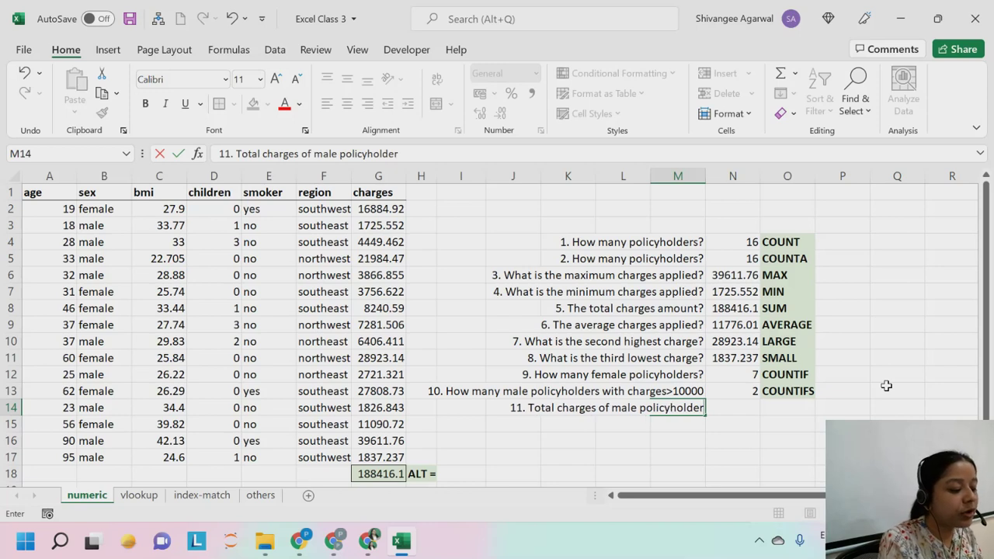
type("?")
key("BackSpace")
type("s?")
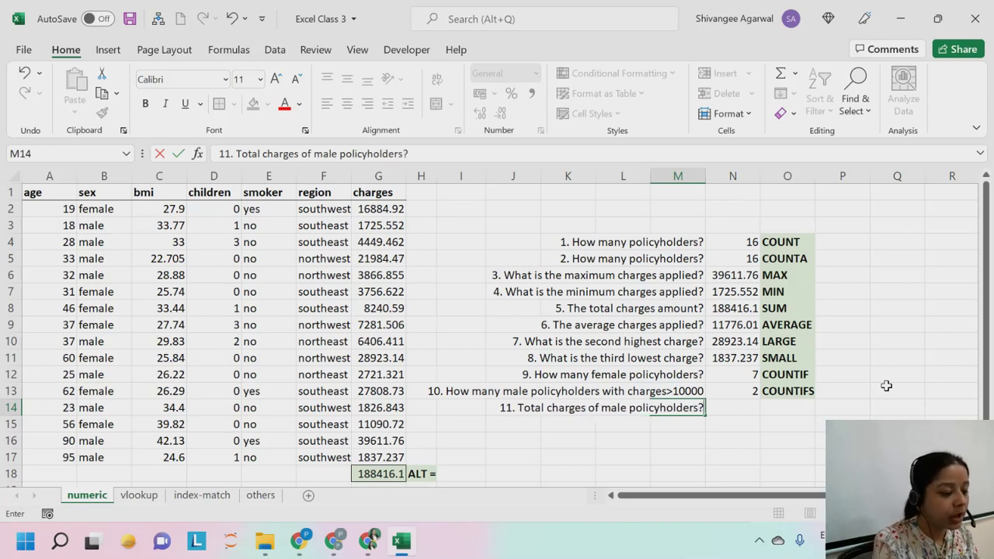
key("Tab")
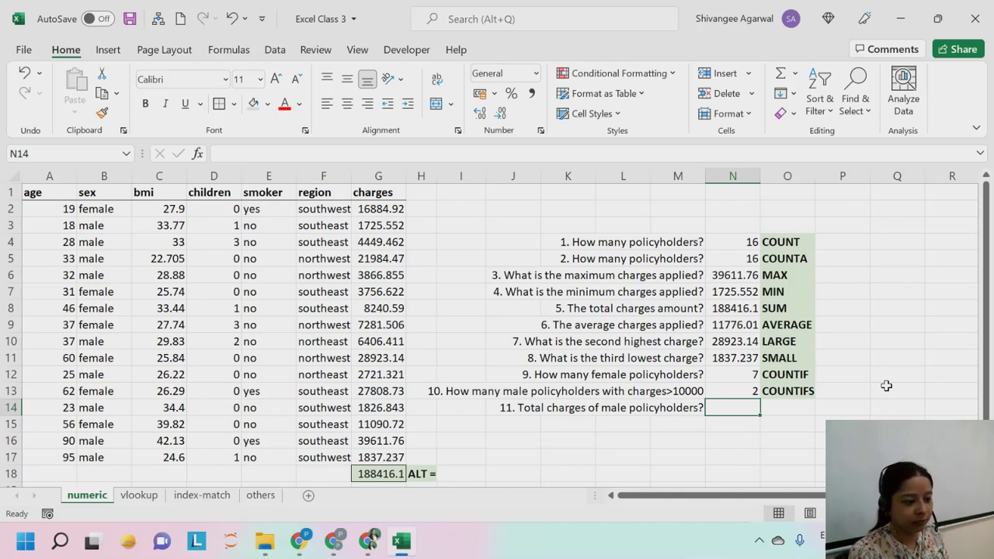
Begin a =SUMIF( formula in N14 for question 11's male total charges.
type("=SUM")
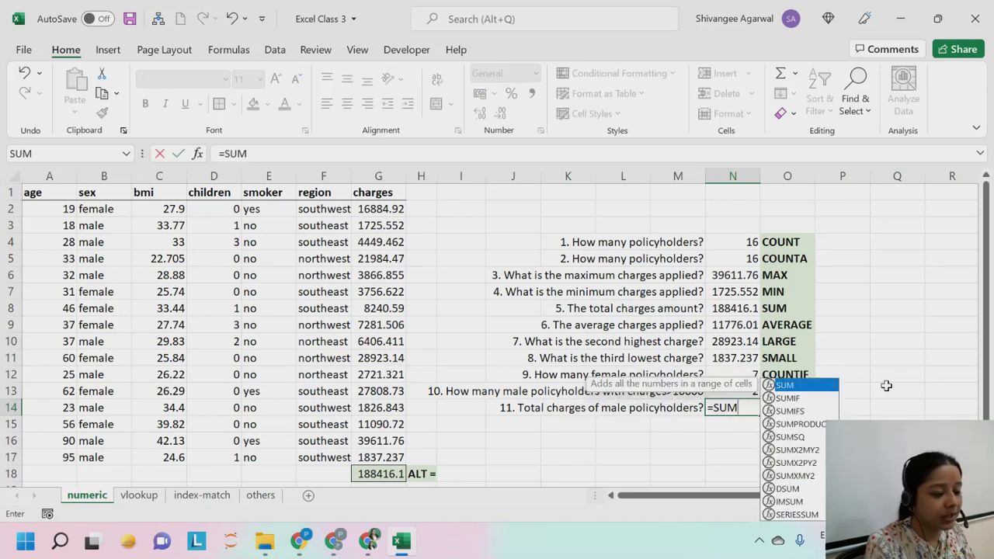
key("Down")
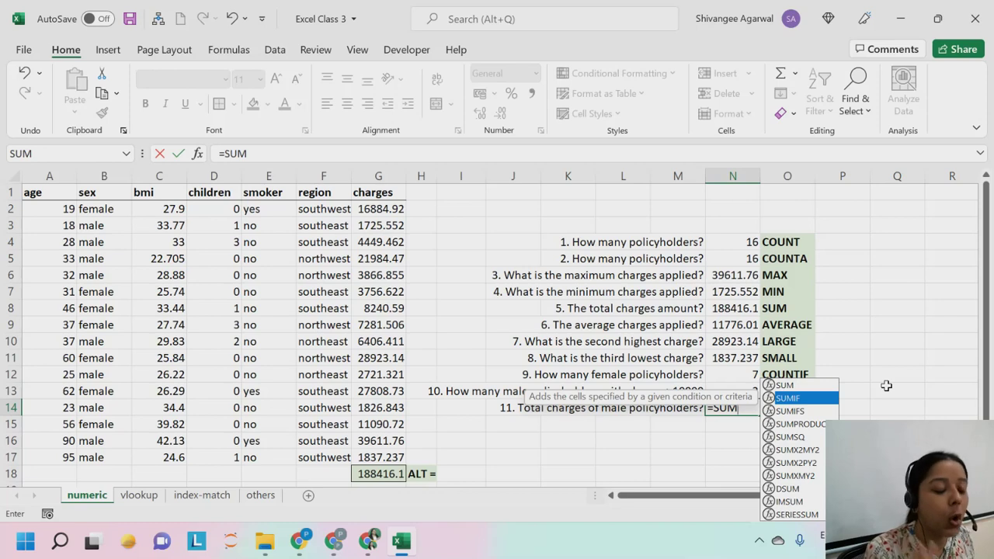
key("Tab")
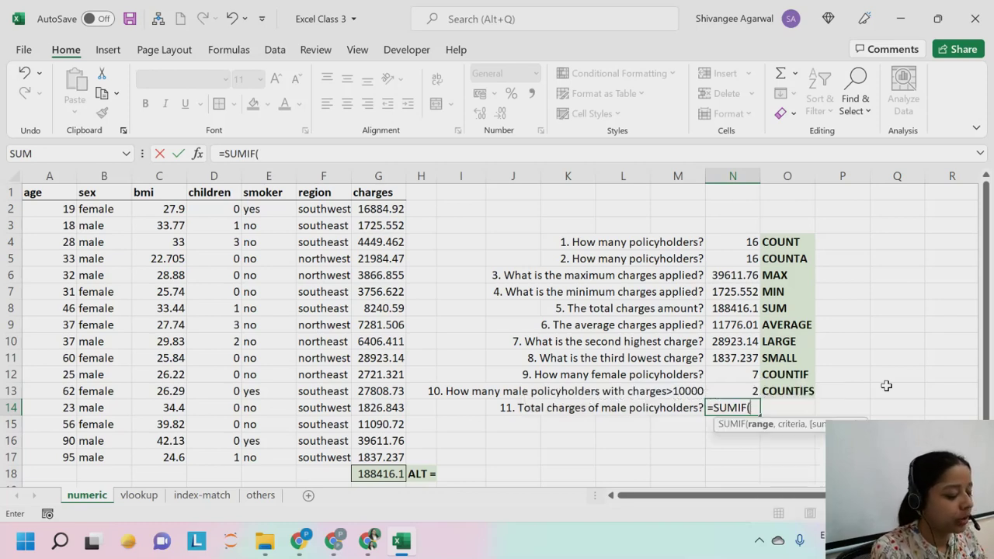
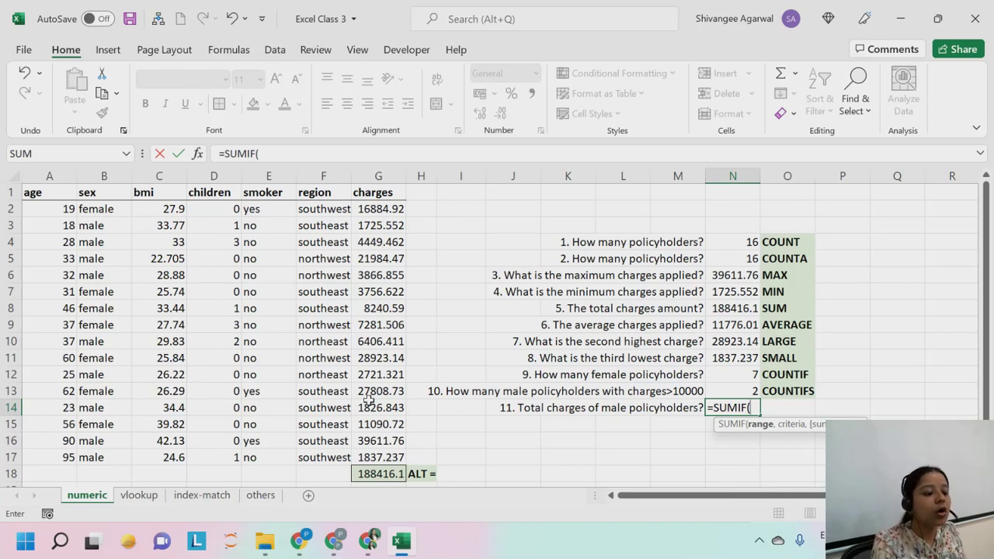
Complete =SUMIF(B2:B17,"male",G2:G17) in N14 to total male policyholders' charges as 84429.91.
left_click_drag(103, 208, 103, 456)
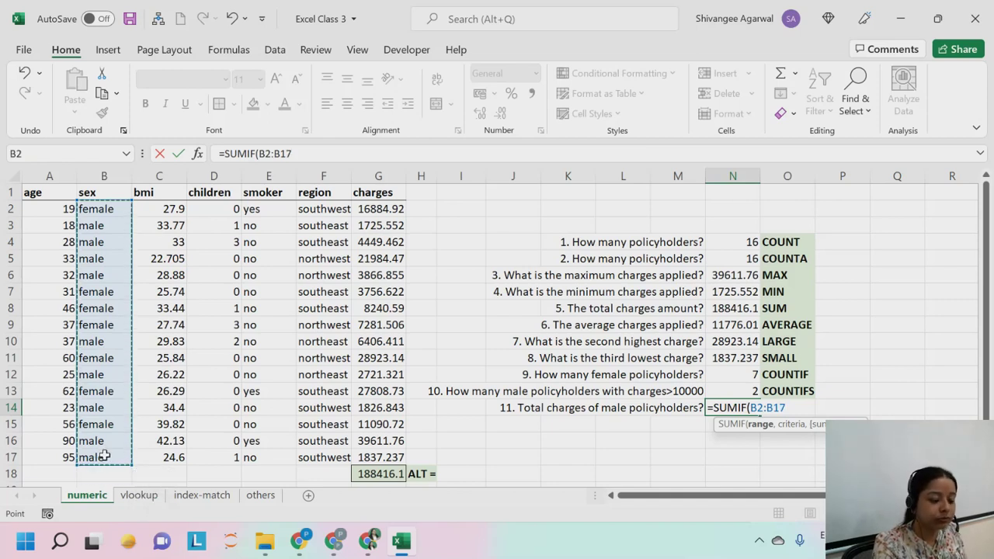
type(",\"ma")
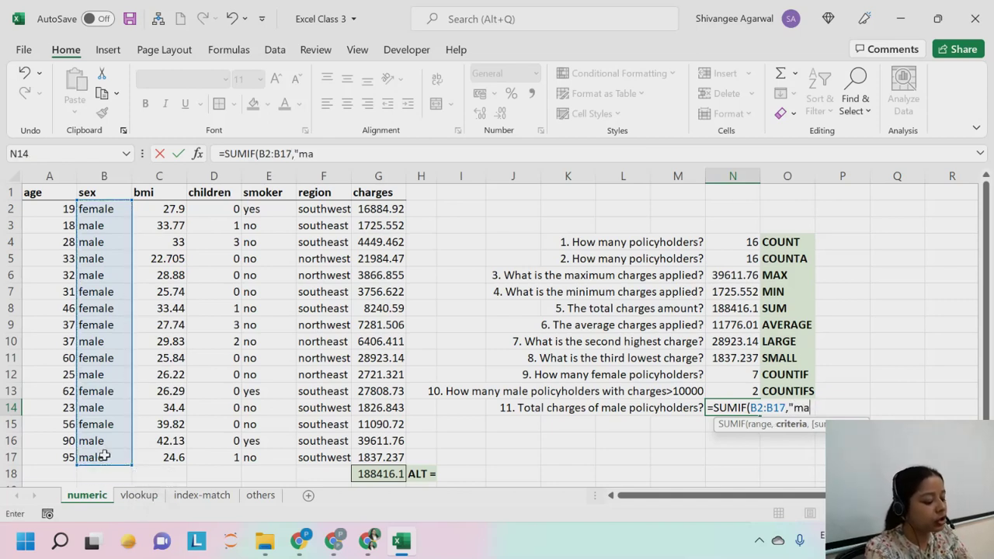
type("le\",")
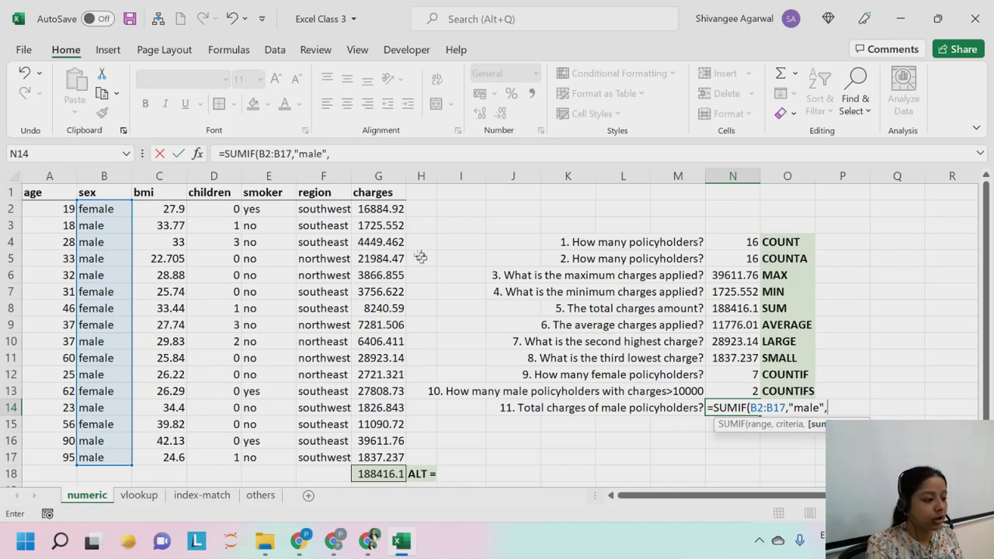
left_click_drag(387, 210, 386, 458)
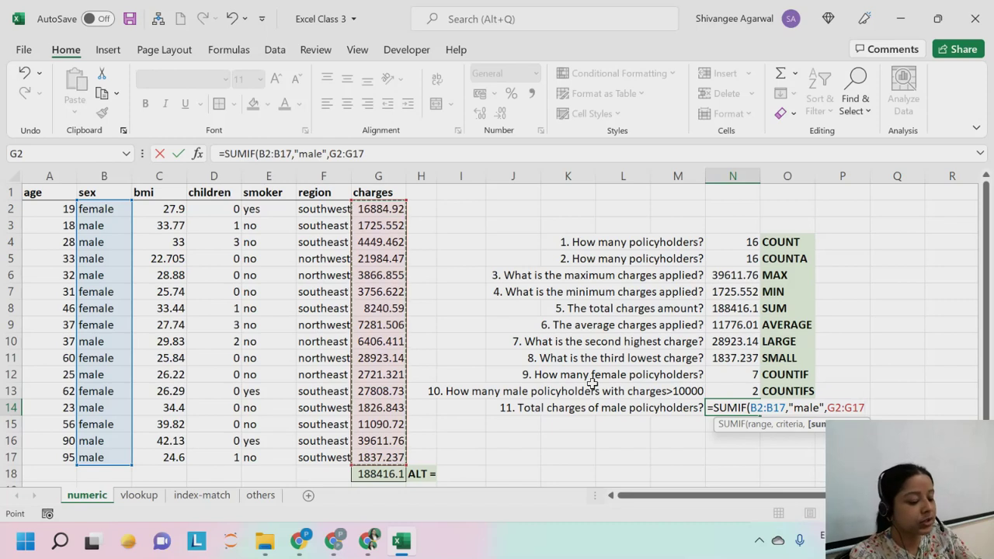
type(")")
key("Return")
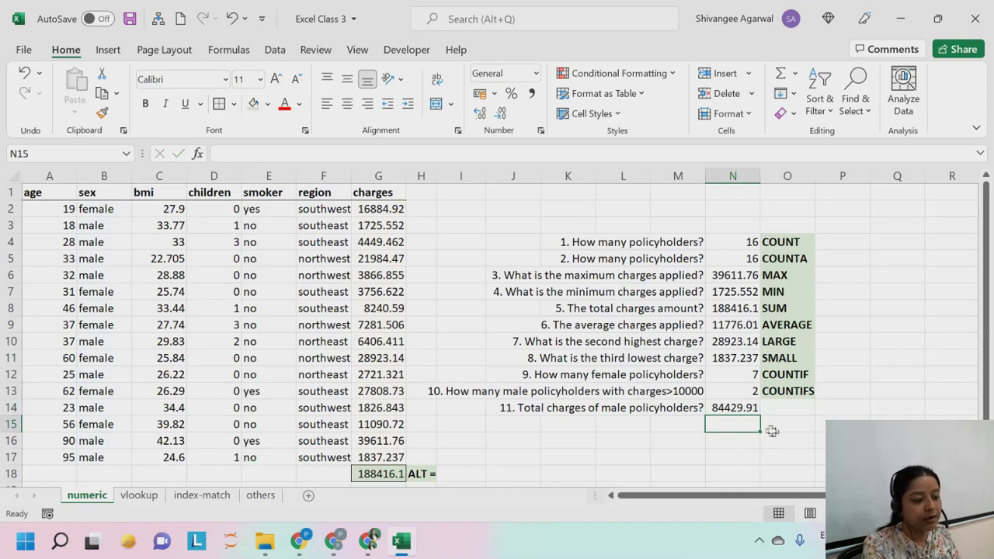
Label question 11's method as SUMIF in the column beside its answer.
left_click(786, 410)
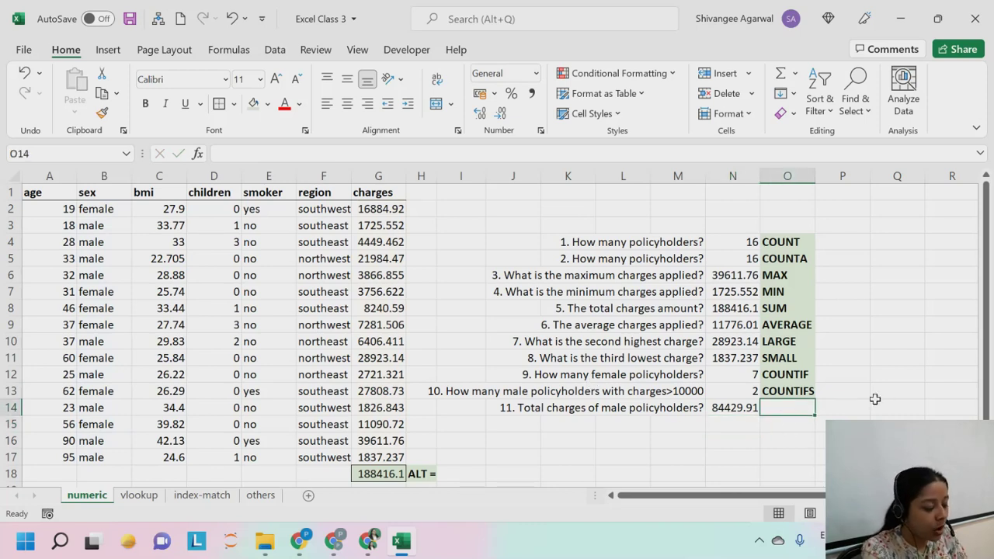
type("SUMIFS")
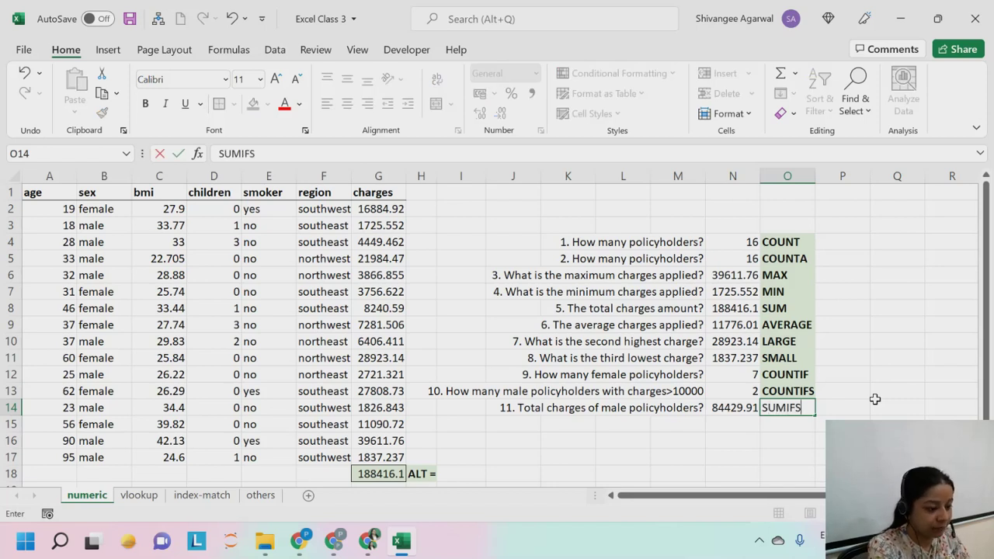
key("BackSpace")
key("Return")
key("Left")
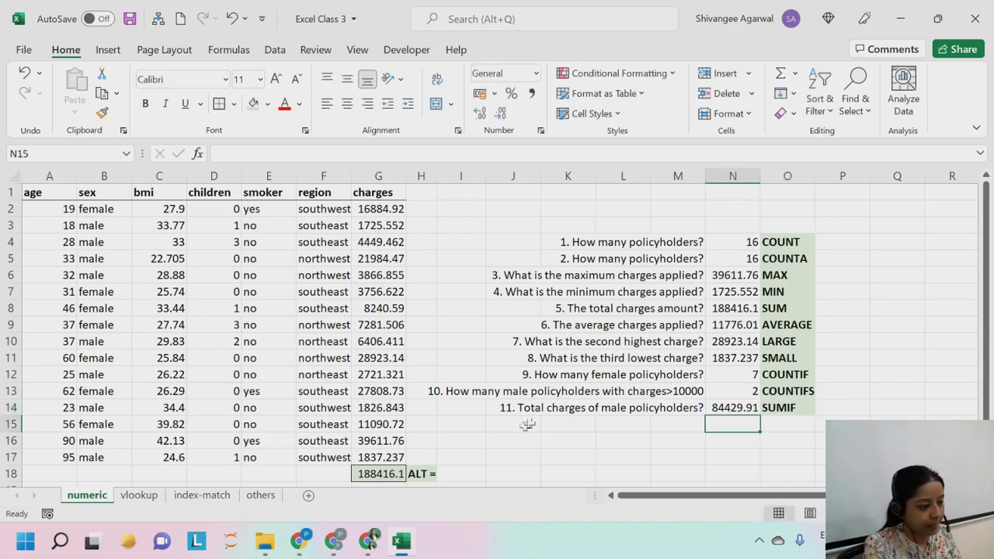
Delete the empty cells above the question table, shifting cells up so it starts in row 1.
left_click_drag(572, 206, 788, 178)
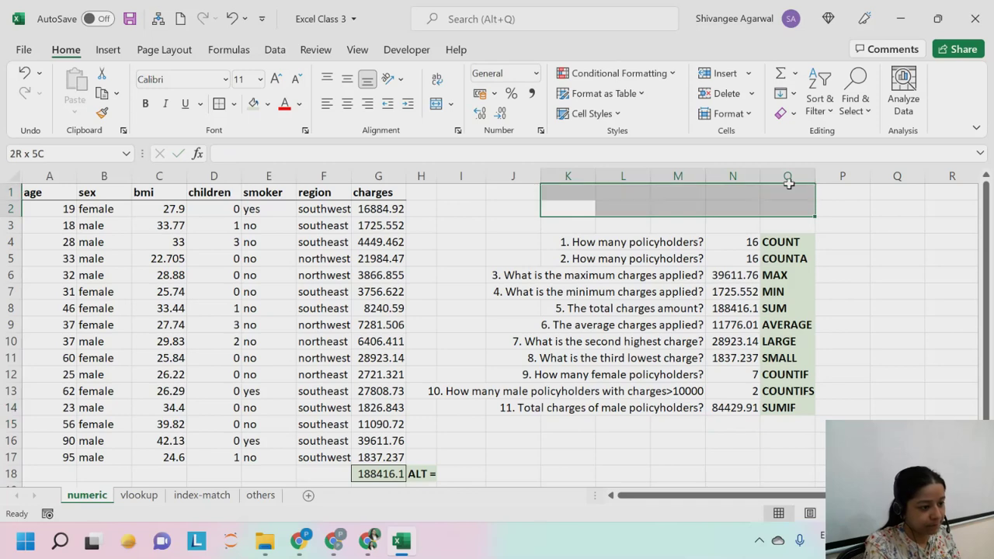
left_click(727, 94)
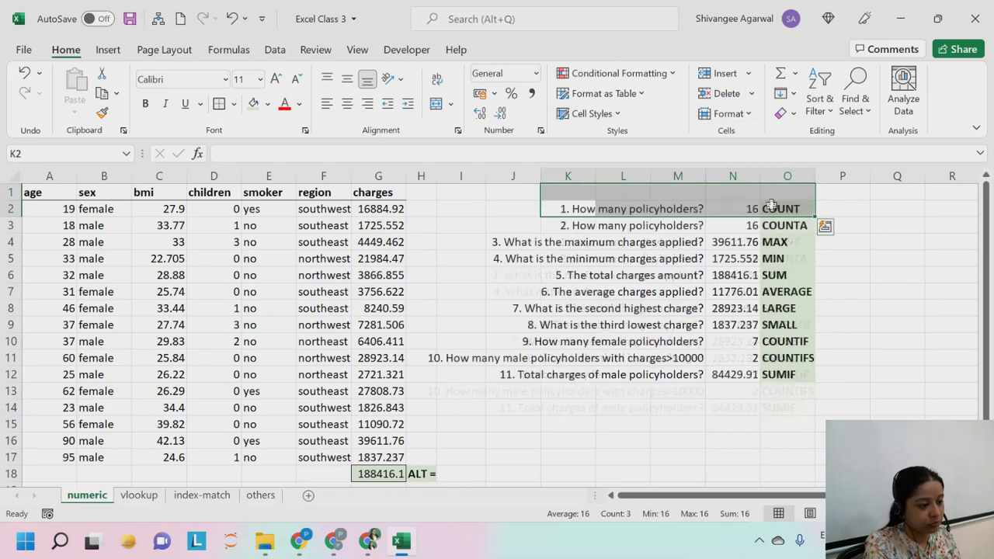
left_click(847, 341)
left_click(736, 396)
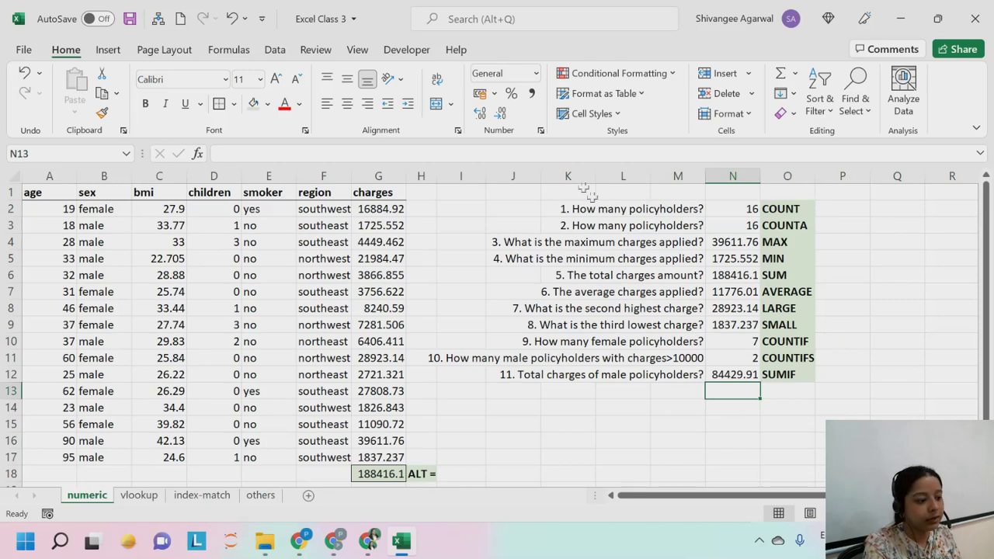
left_click_drag(517, 194, 792, 191)
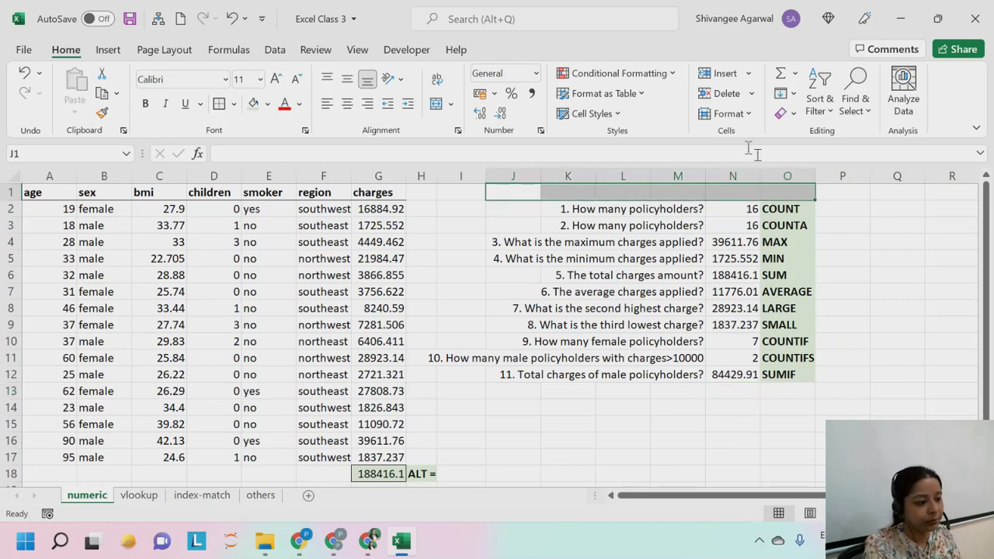
left_click(727, 93)
left_click(752, 357)
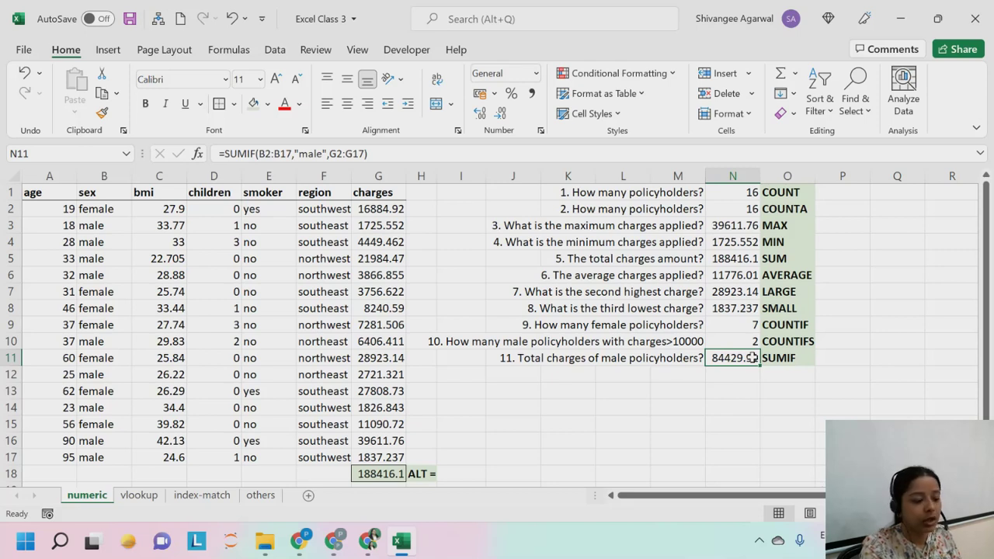
Highlight the SUMIF formula's B2:B17 range, "male" criteria and G2:G17 sum range arguments in N11.
double_click(744, 359)
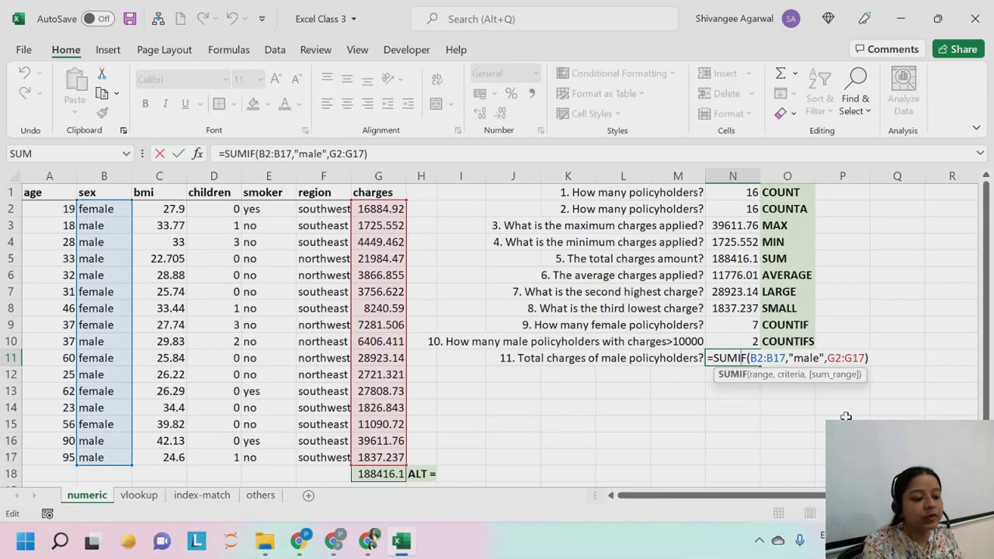
left_click_drag(750, 358, 785, 356)
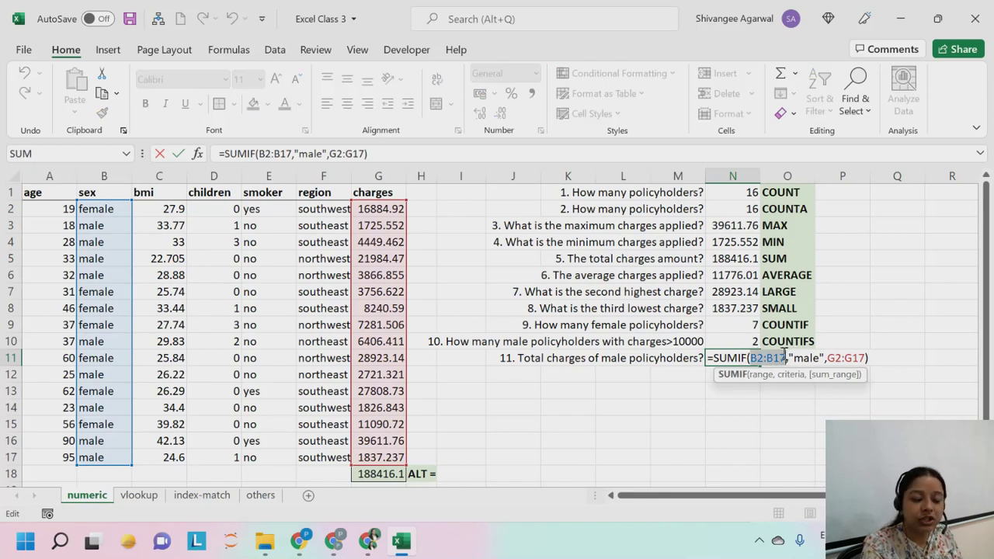
left_click(767, 359)
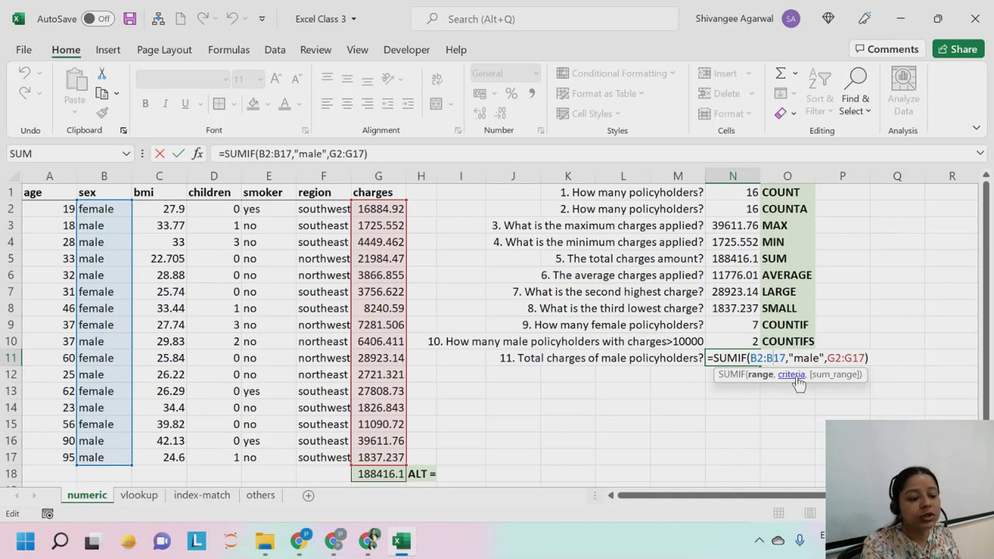
left_click_drag(793, 358, 821, 356)
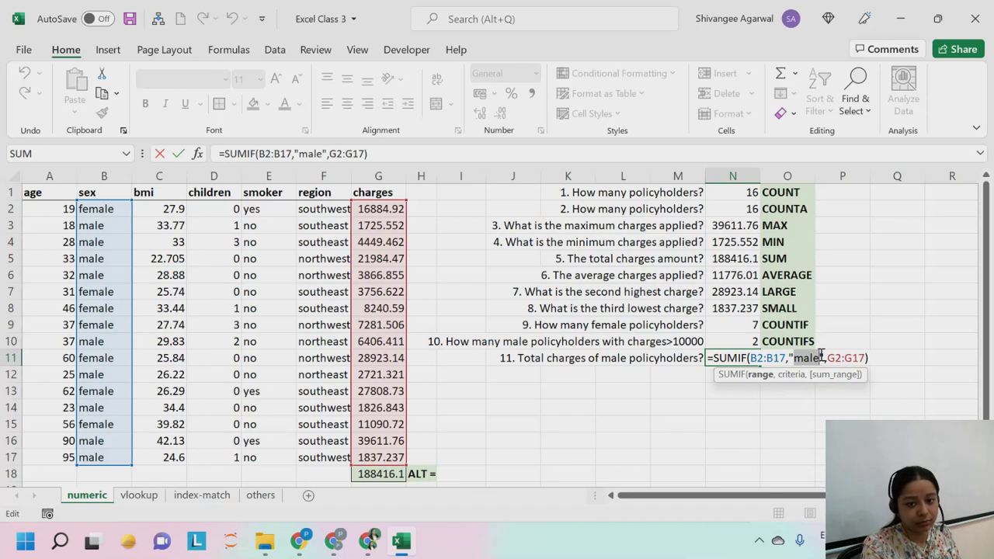
left_click_drag(828, 358, 866, 358)
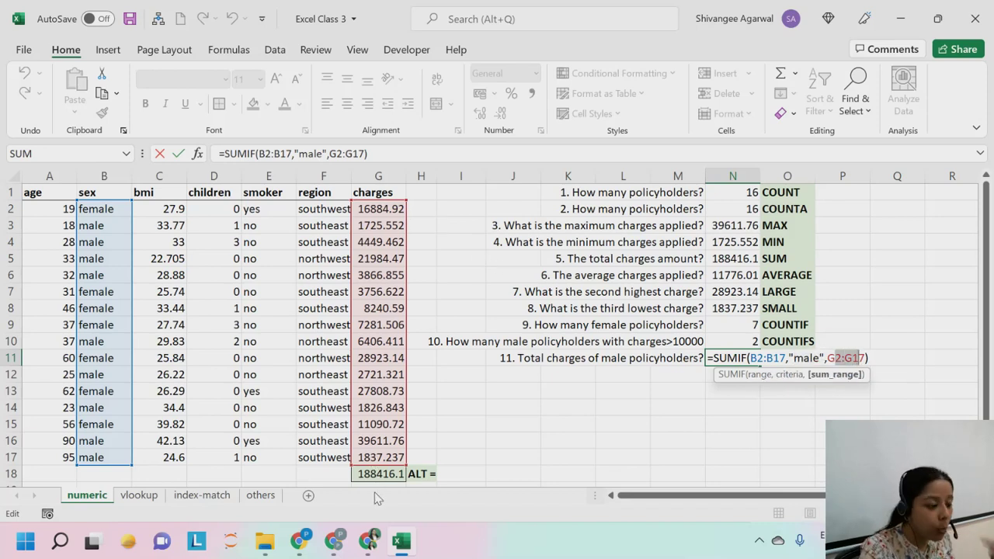
left_click(859, 358)
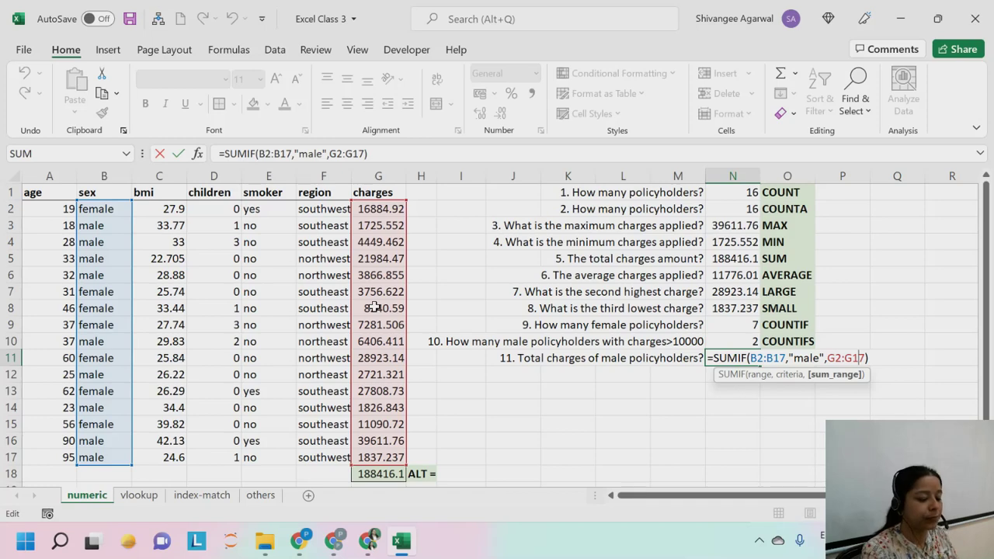
Copy the question 11 text from M11 down into M12.
key("Return")
key("Left")
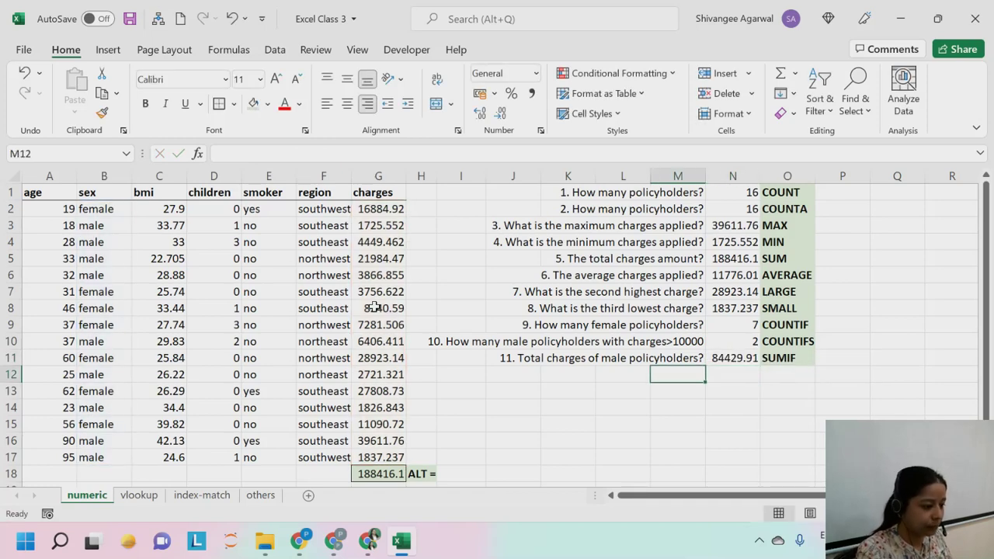
left_click(701, 363)
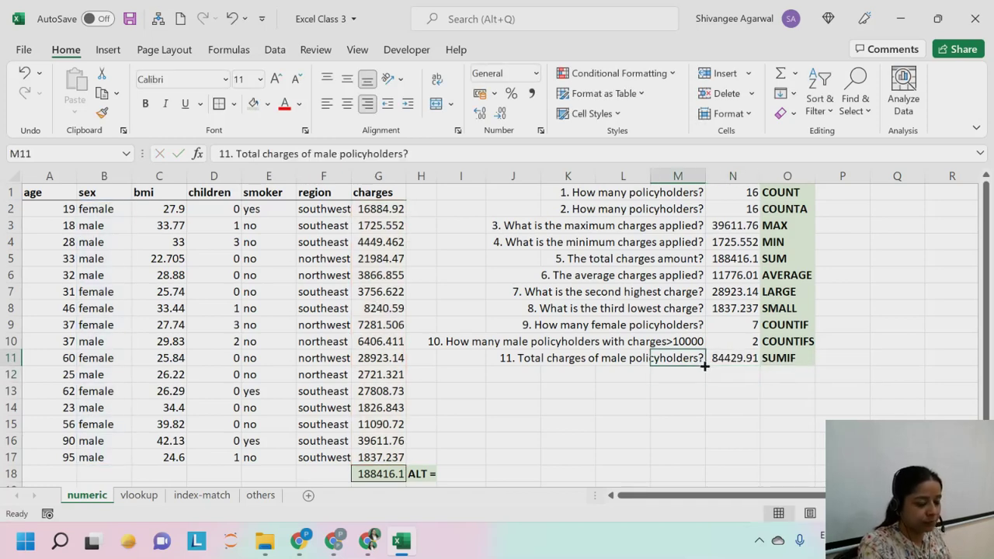
left_click_drag(705, 365, 706, 381)
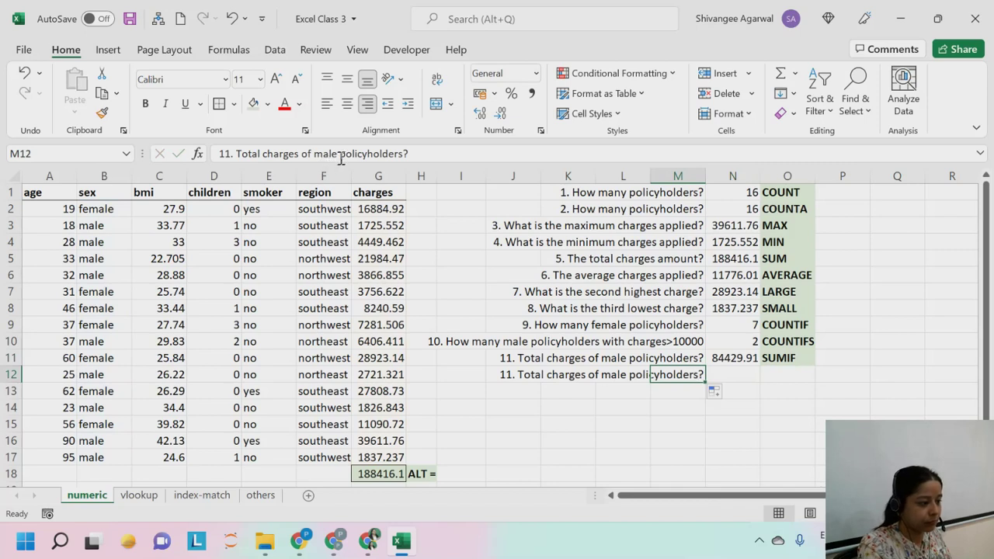
Reword the copied question to "11. Total charges of male smokers?".
left_click(405, 154)
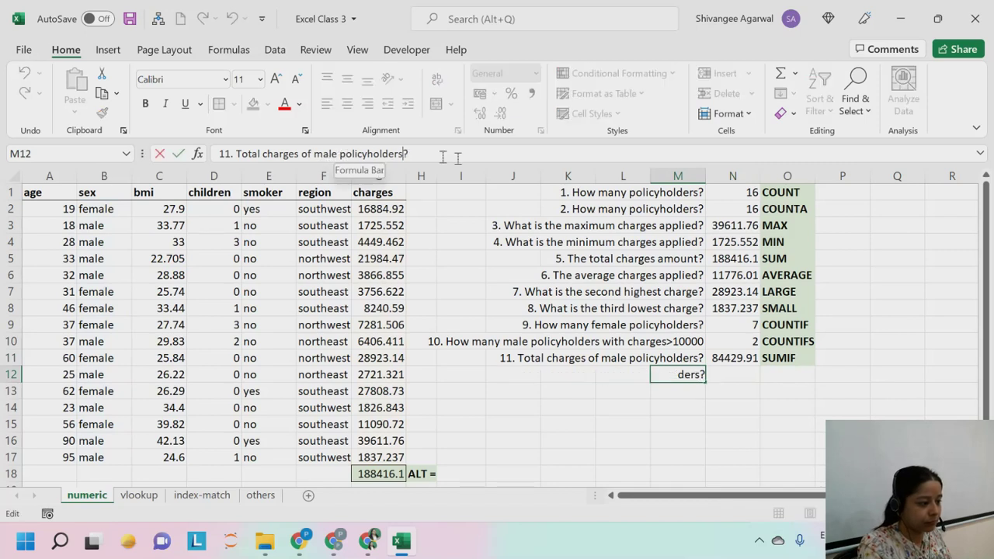
double_click(342, 154)
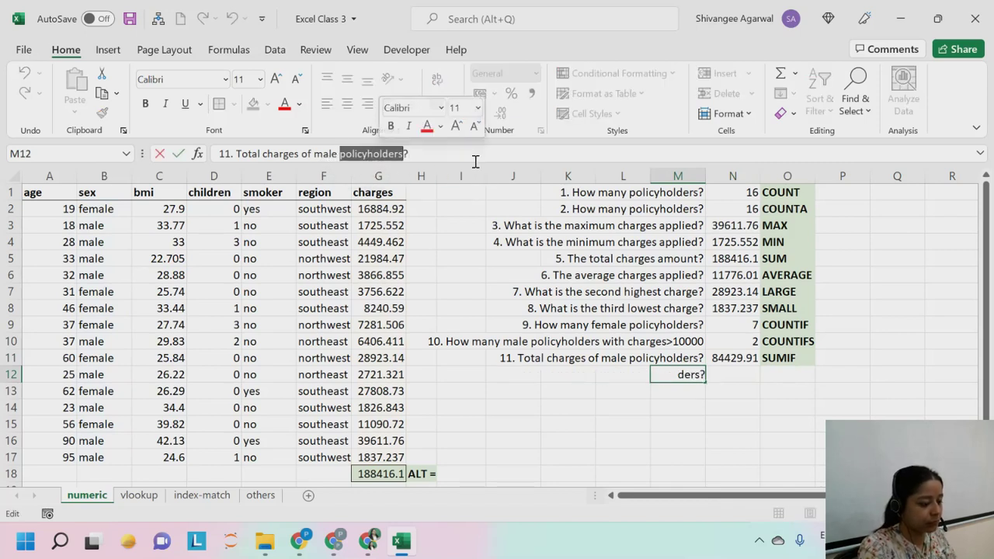
type("smokers")
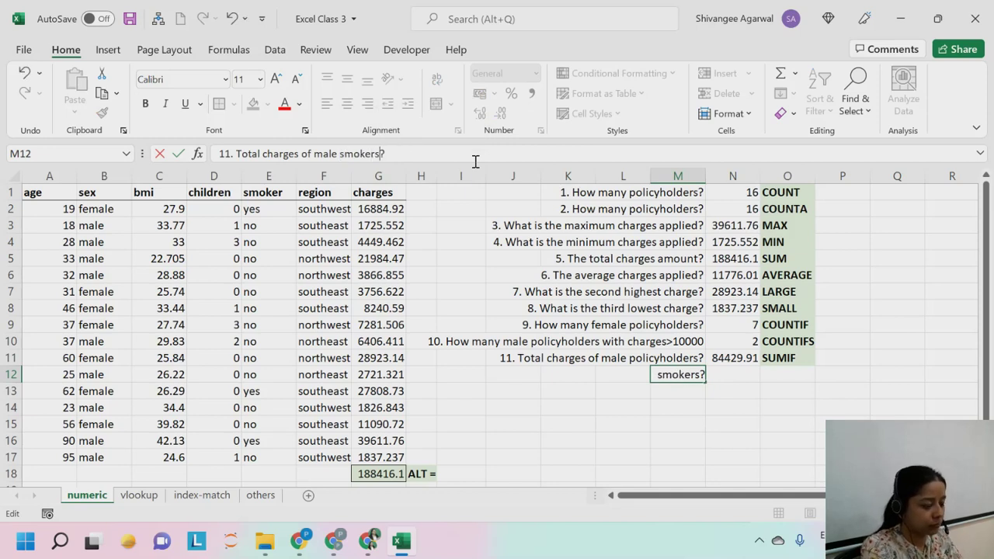
key("Return")
left_click(755, 377)
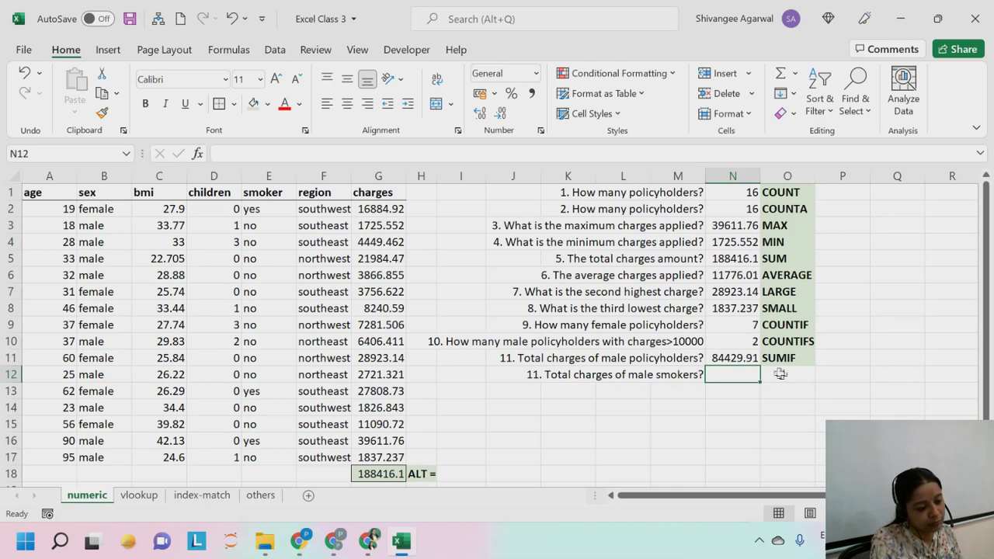
double_click(746, 356)
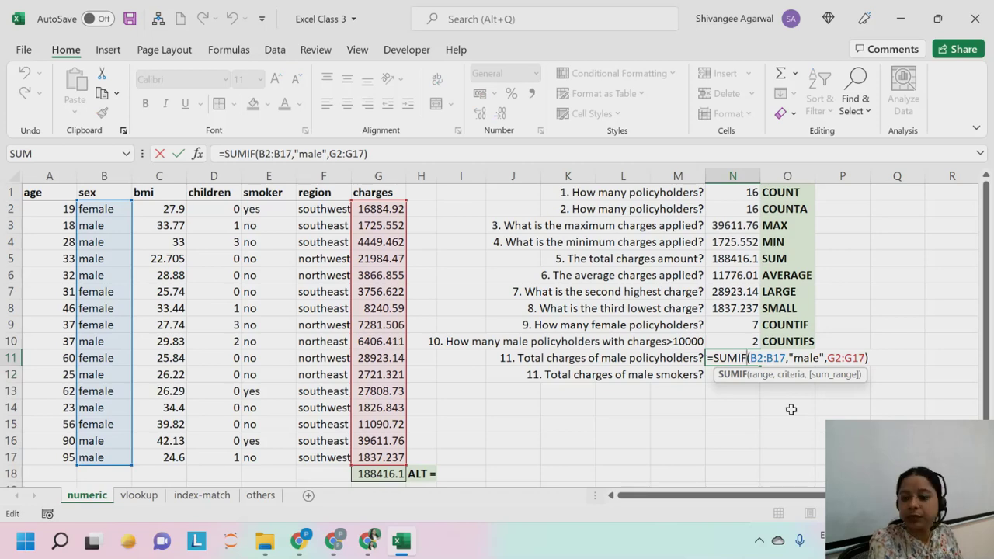
Commit the unchanged SUMIF formula in N11, keeping its 84429.91 result.
key("Return")
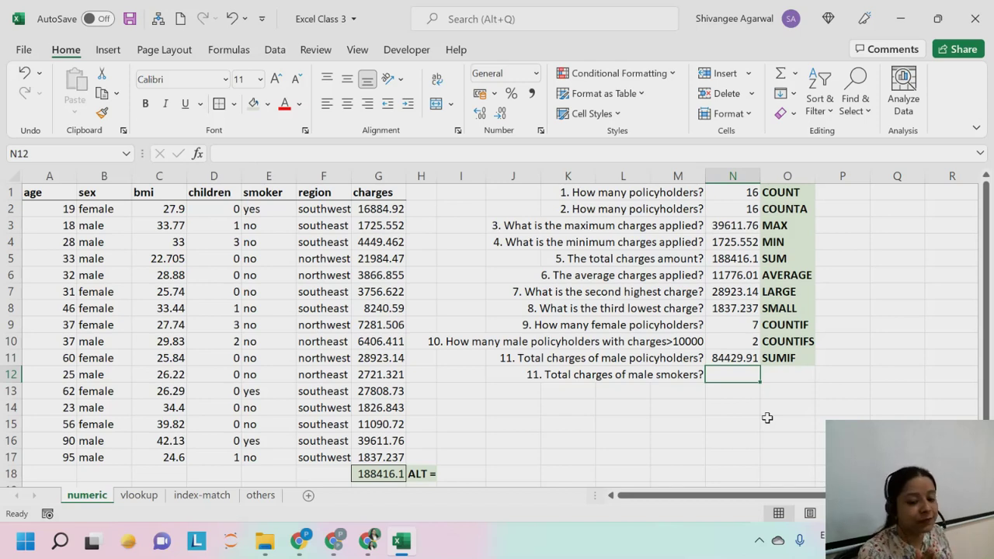
Note SUMIFS as row 12's method in O12 and begin =SUMIFS( in N12.
key("Right")
type("SUMIFS")
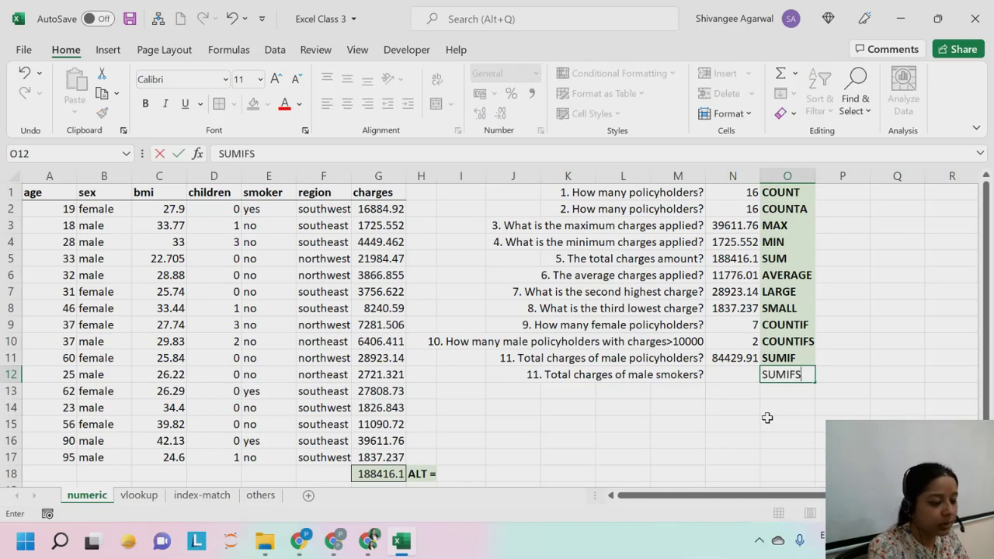
key("Left")
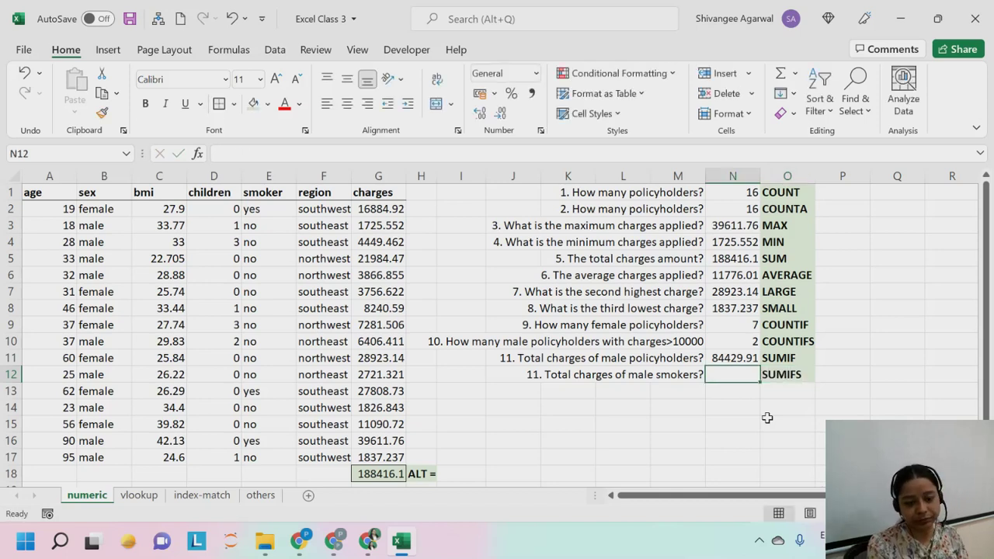
type("=")
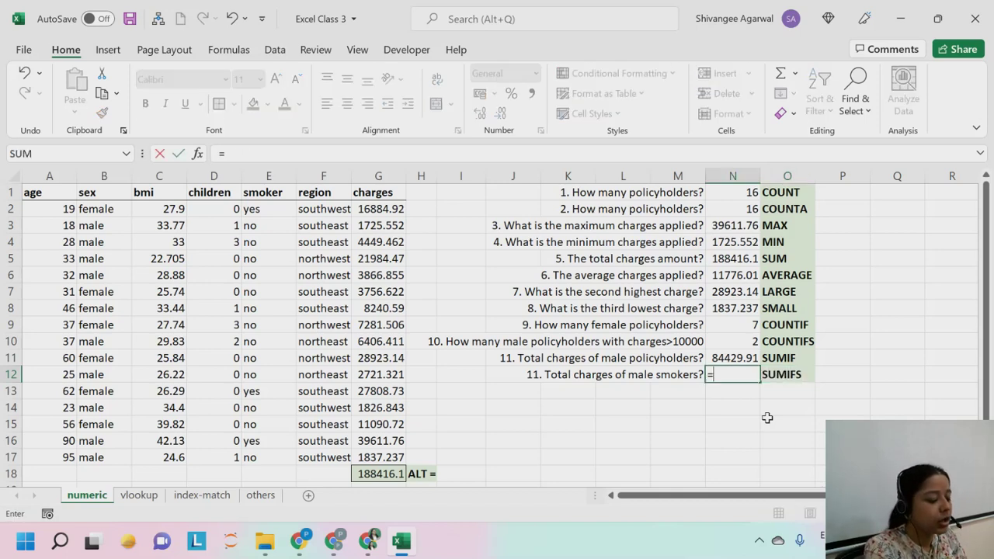
type("SUMIFS")
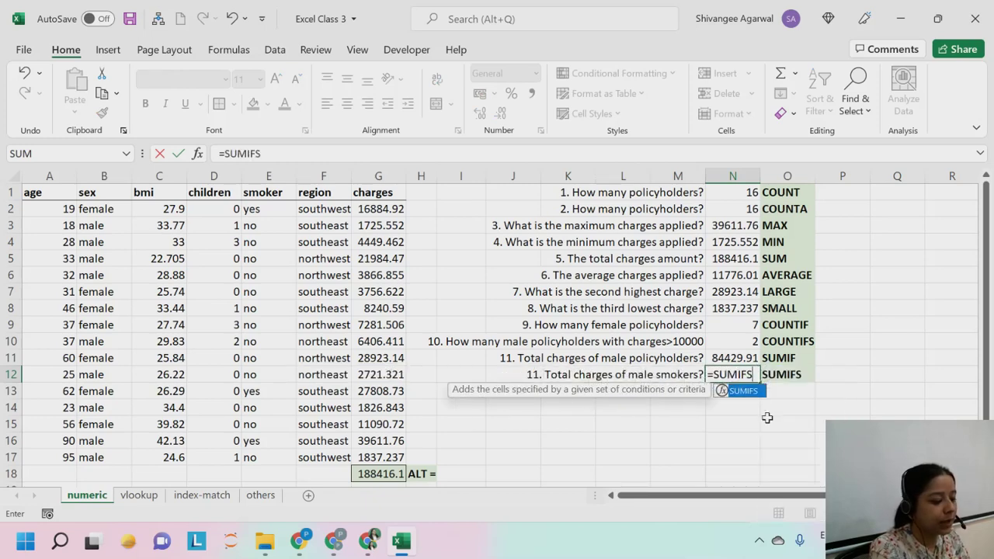
type("(")
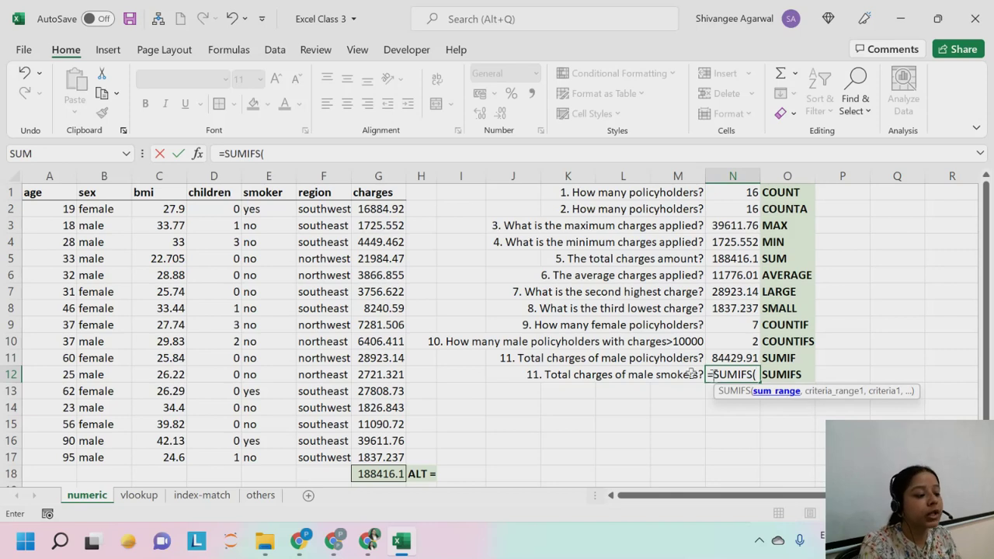
mouse_move(368, 542)
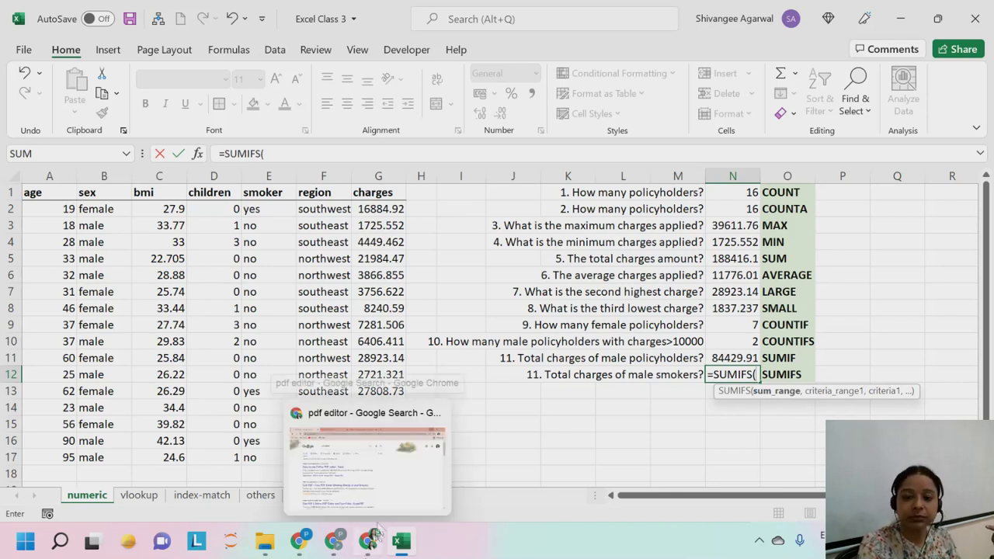
Build =SUMIFS(G2:G17,B2:B17,"male",E2:E17,"yes") in N12, returning 39611.76.
left_click_drag(379, 216, 387, 458)
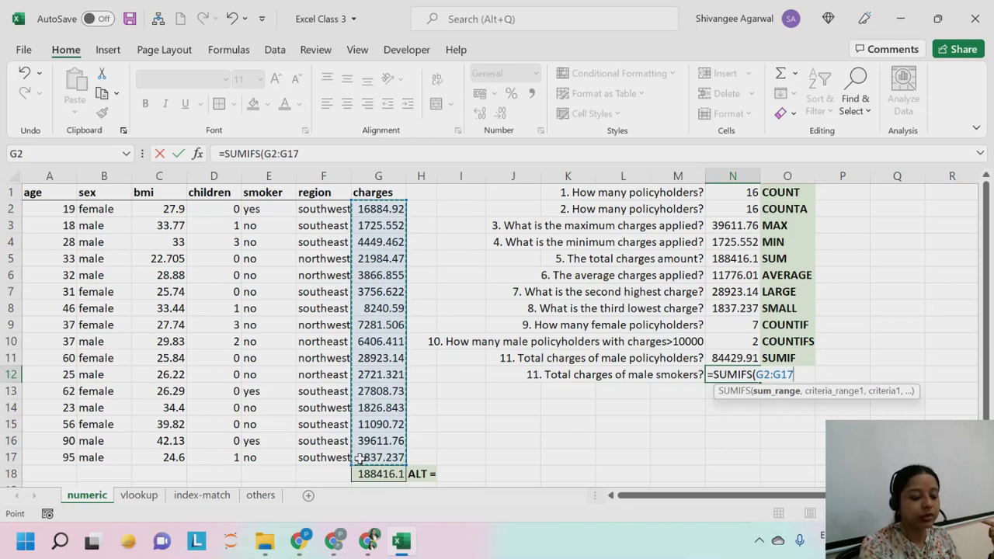
type(",")
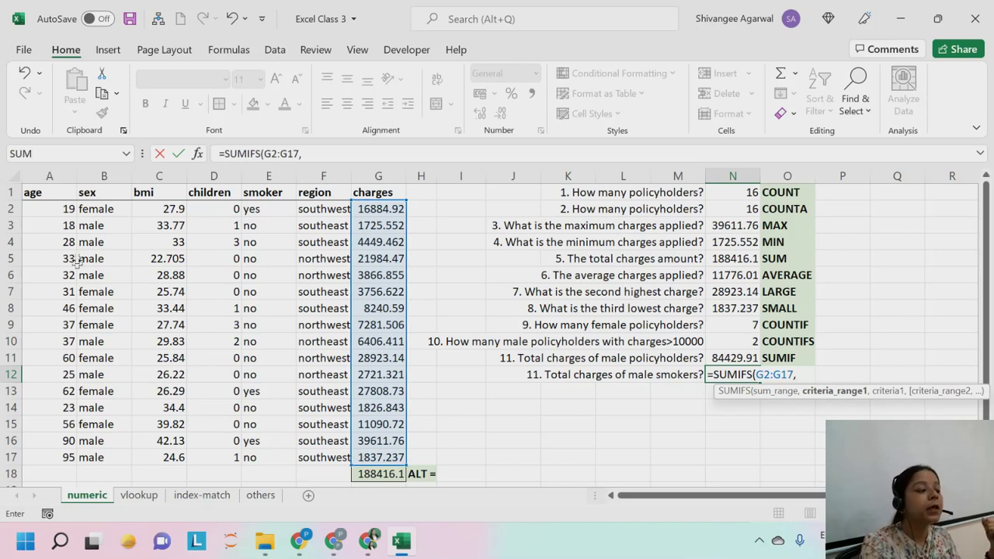
left_click_drag(89, 210, 88, 462)
type(",\"male")
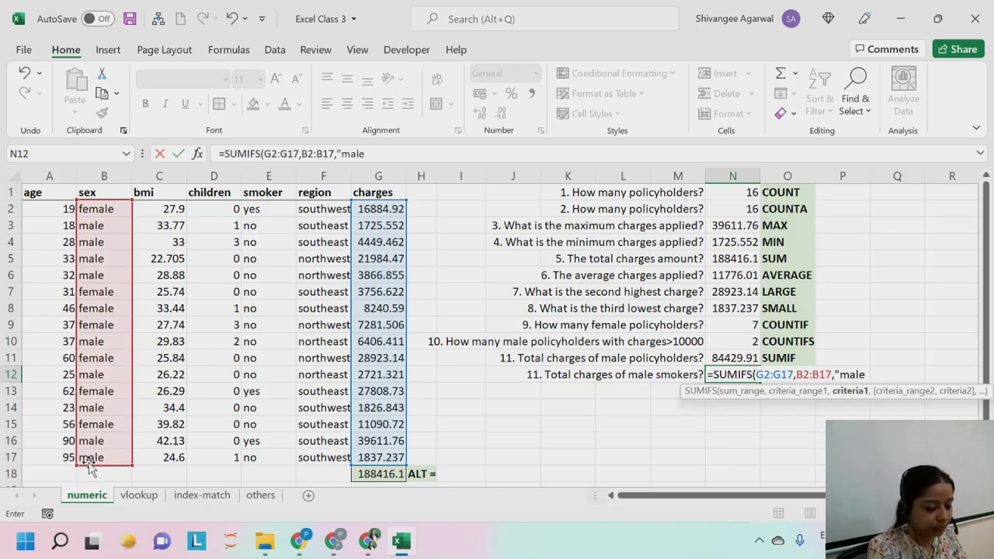
type("\",")
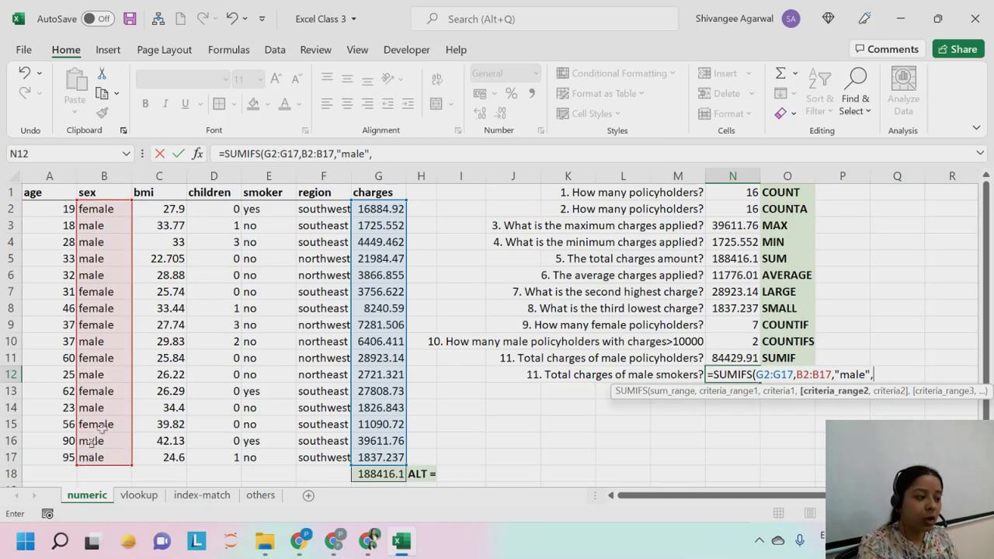
left_click_drag(268, 211, 273, 462)
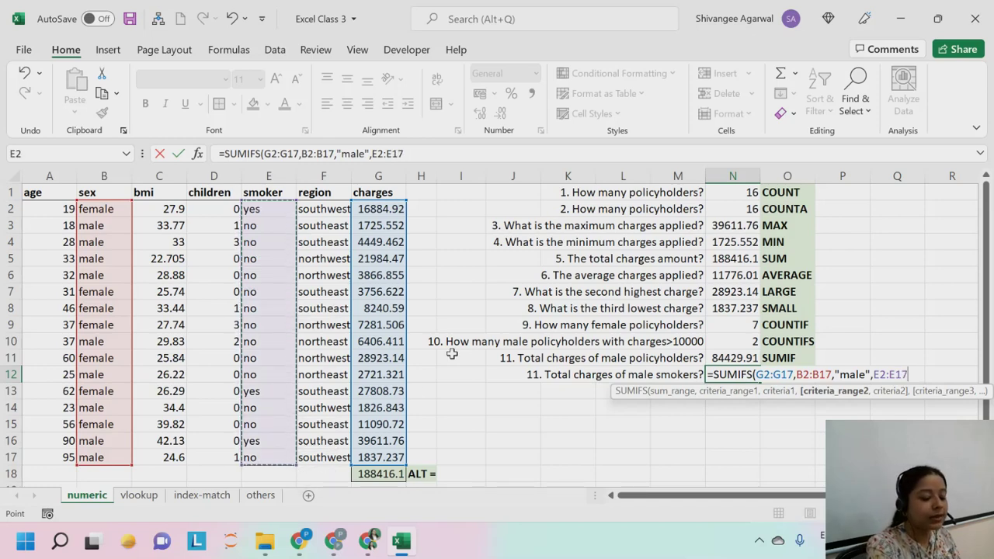
type(",\"yes")
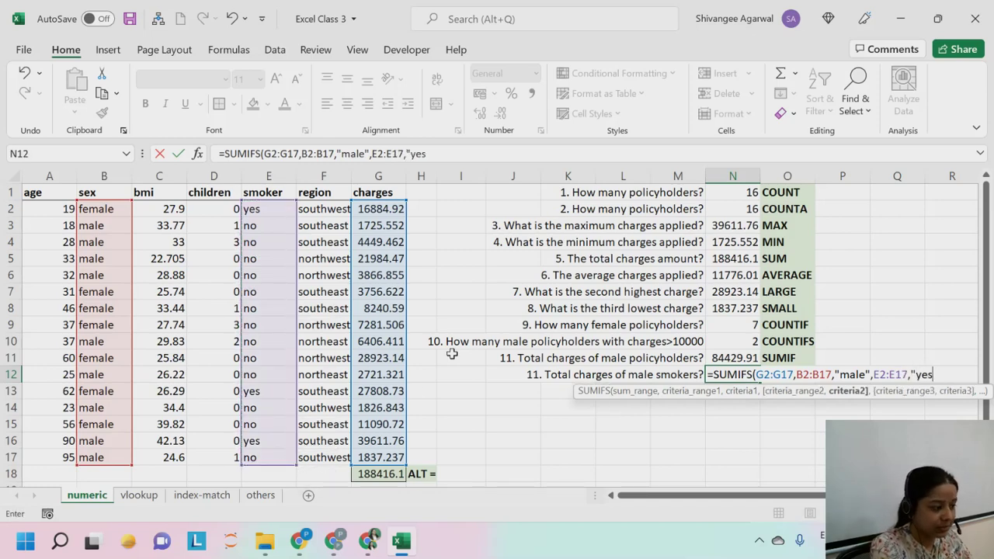
type("\"")
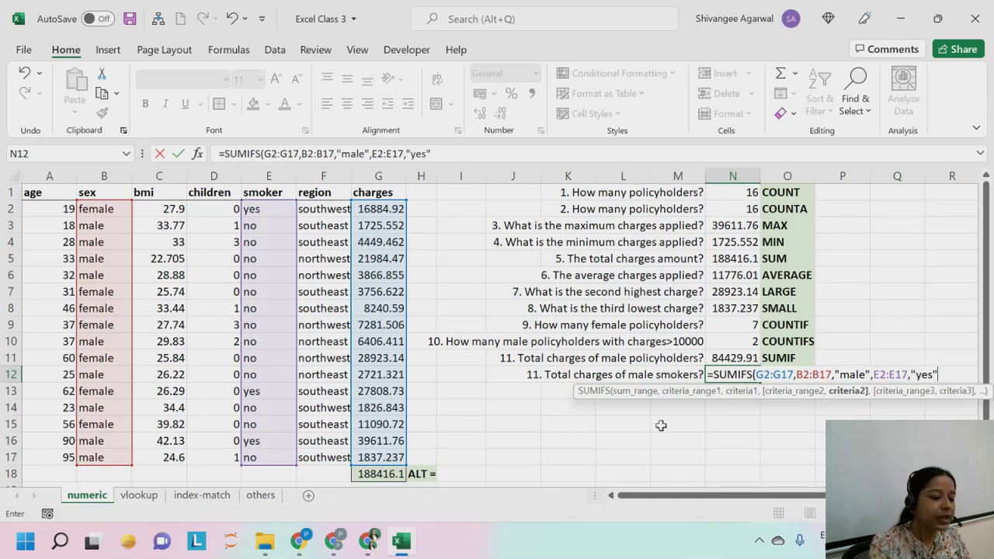
type(")")
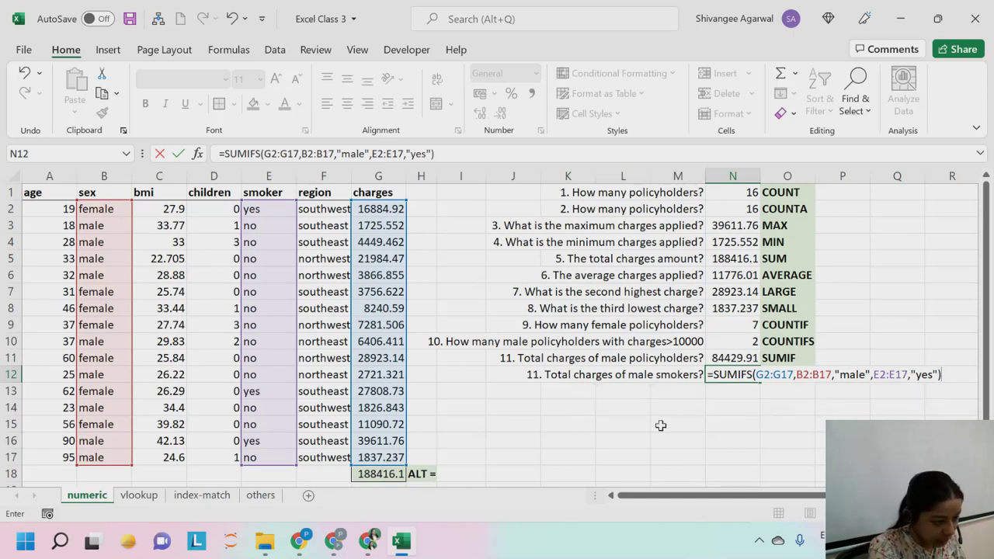
key("Return")
left_click(748, 359)
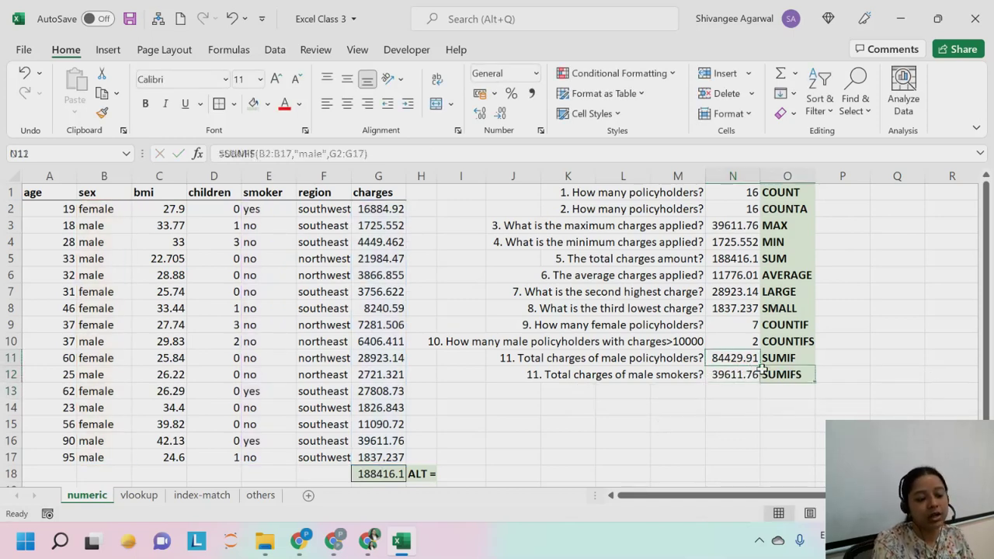
left_click(757, 376)
double_click(753, 379)
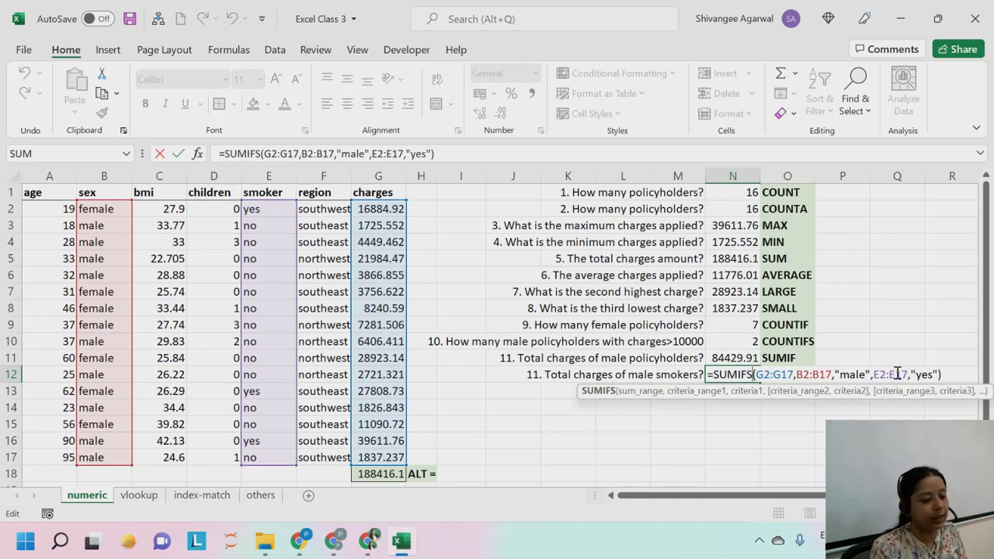
key("Return")
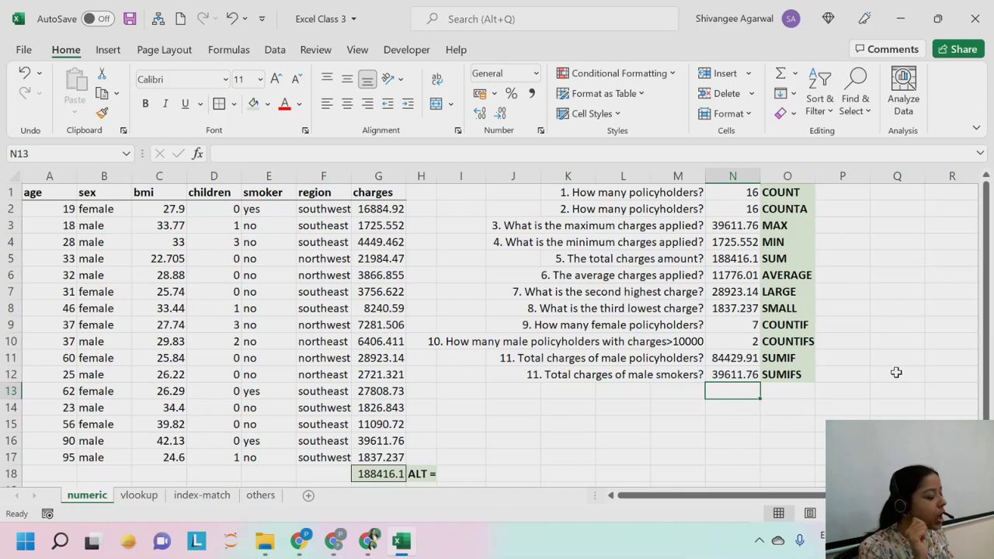
Change the M12 question's leading number to read "12. Total charges of male smokers?".
key("Right")
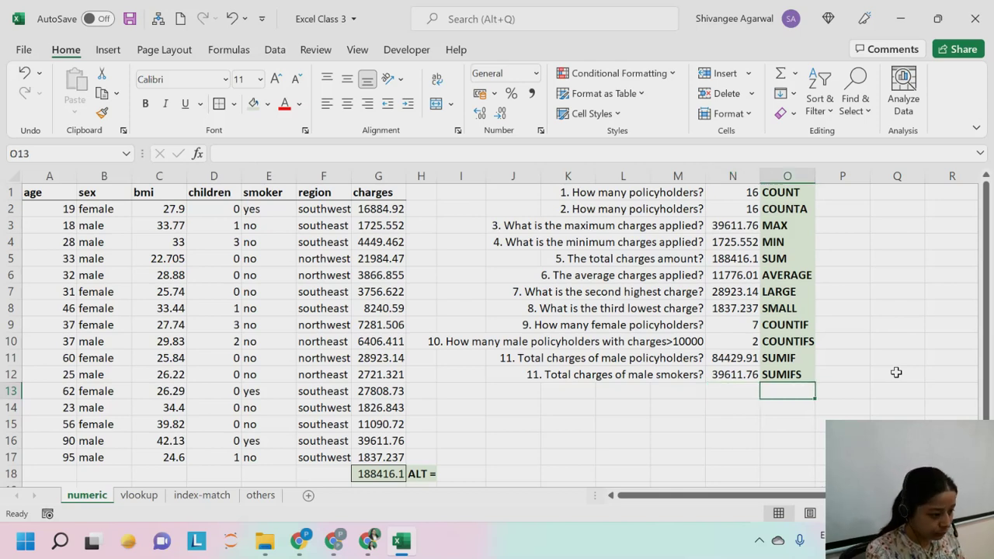
key("Up")
key("Left")
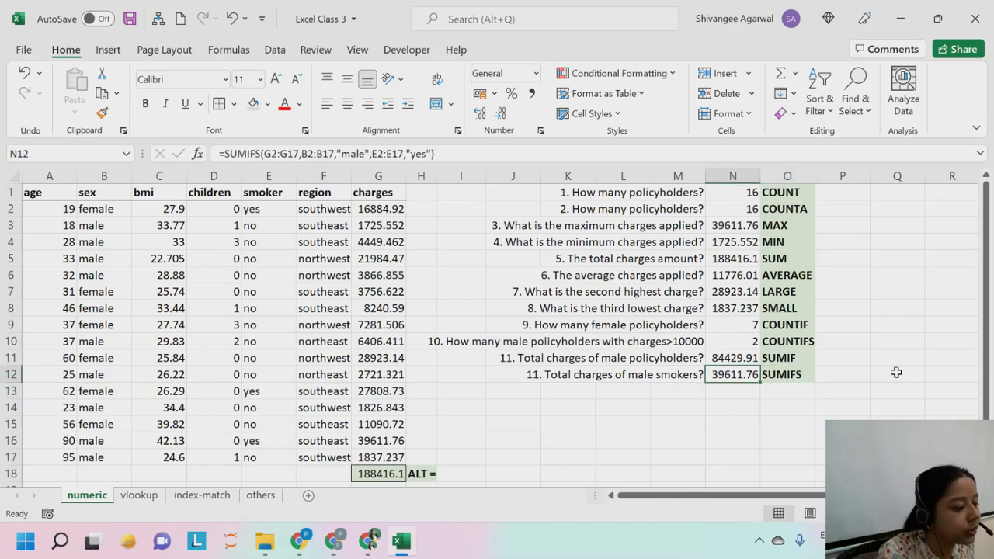
key("Left")
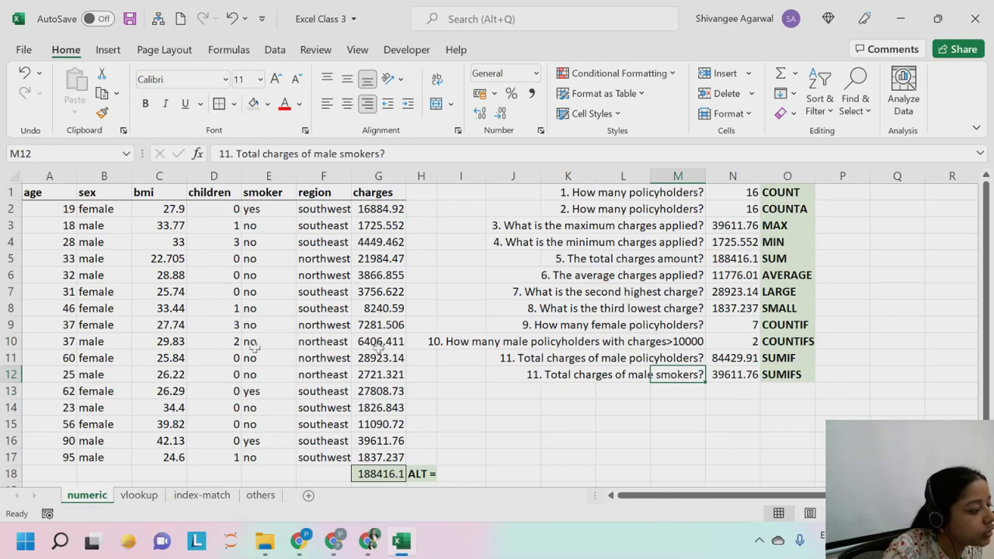
left_click(224, 154)
key("BackSpace")
type("2")
key("Return")
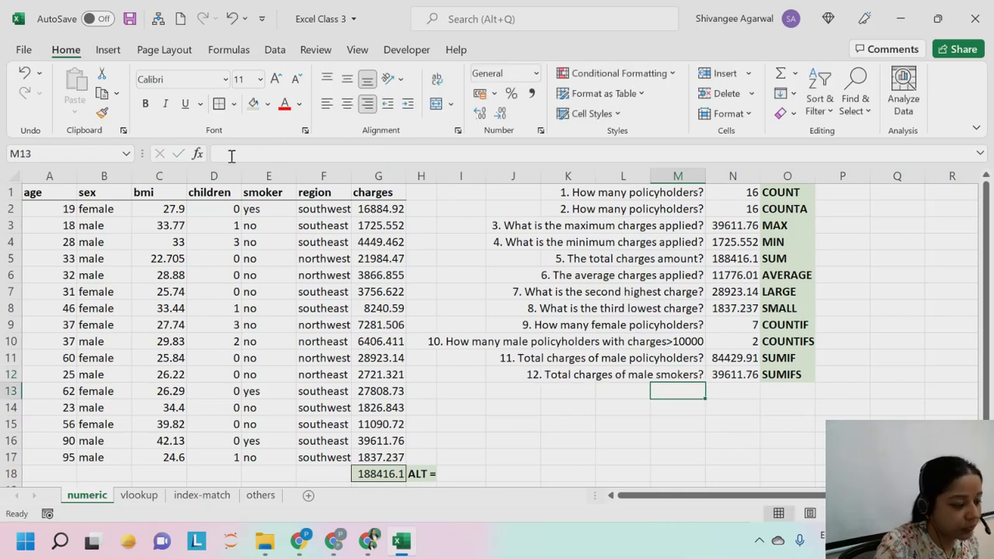
left_click(762, 404)
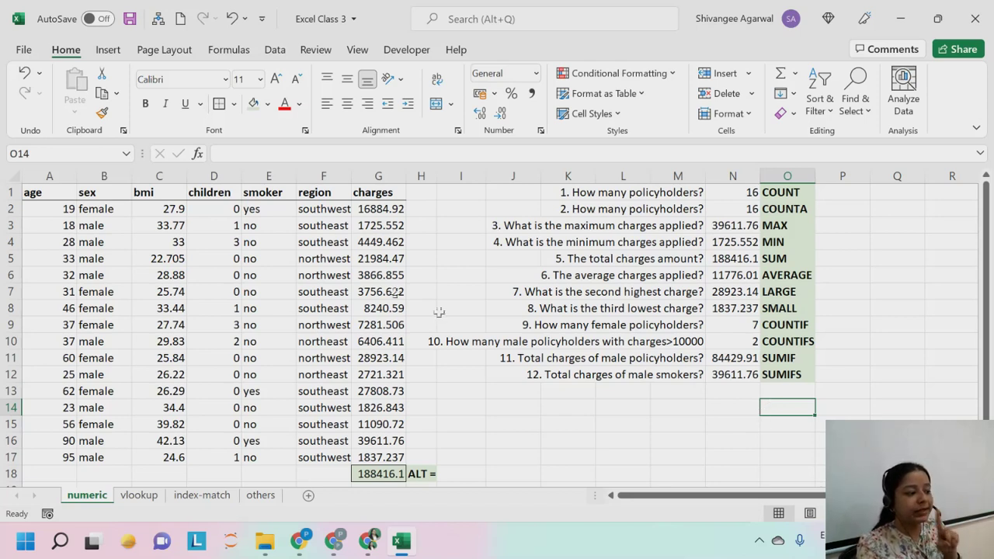
left_click(61, 212)
left_click(156, 210)
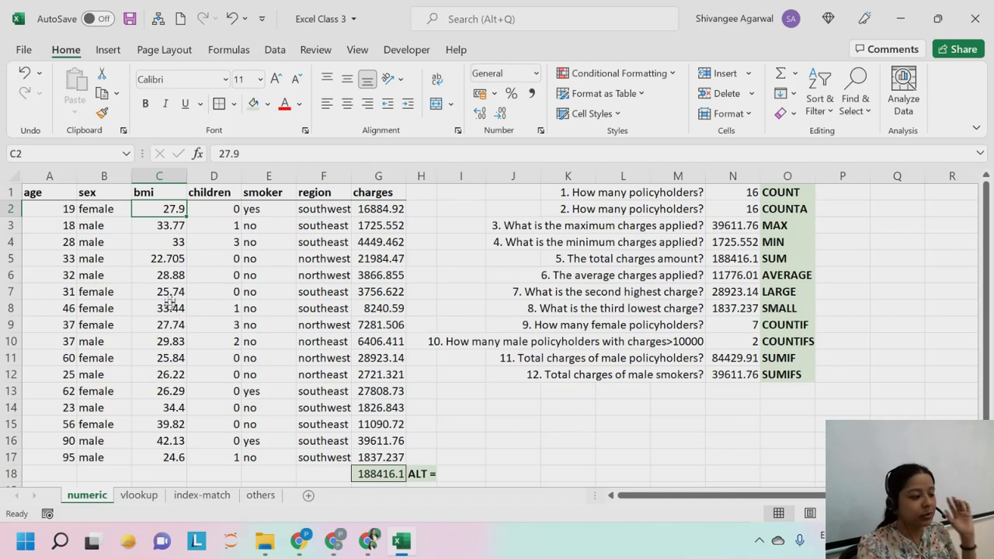
left_click(56, 208)
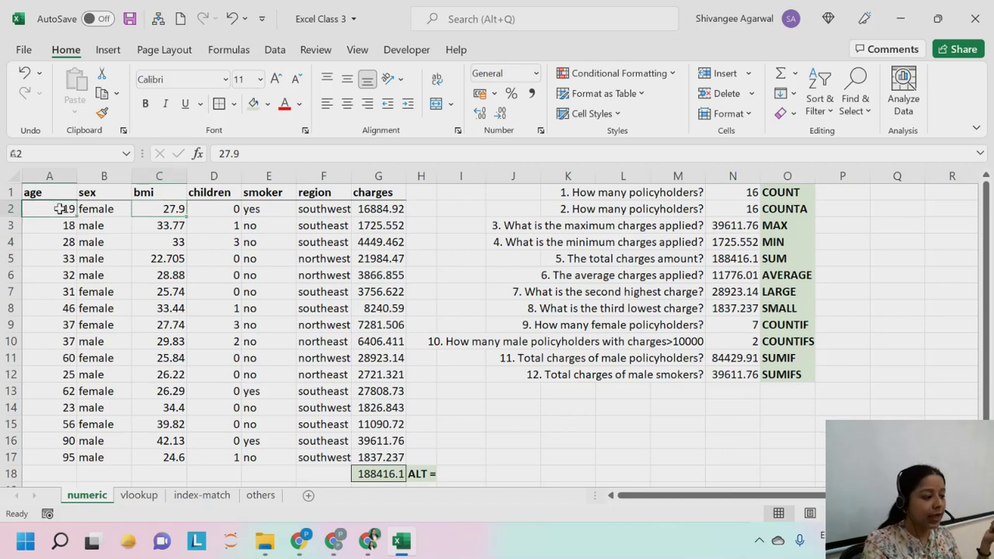
left_click(159, 209)
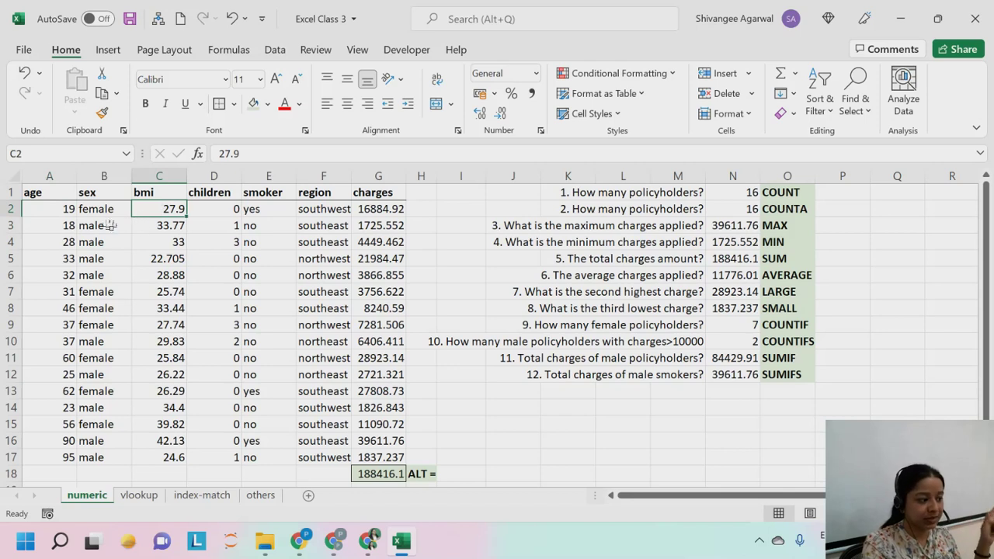
left_click(68, 225)
left_click(161, 225)
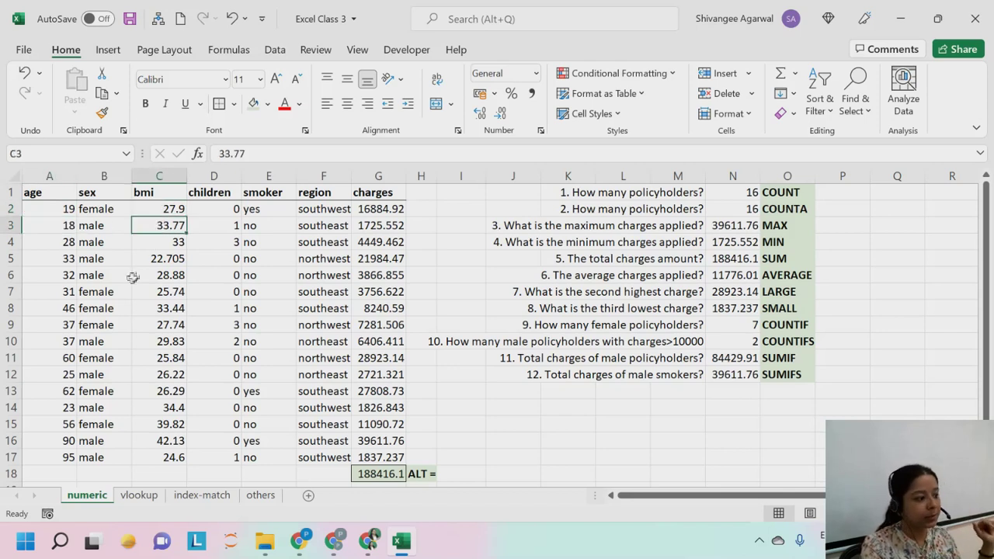
left_click(68, 242)
left_click(172, 241)
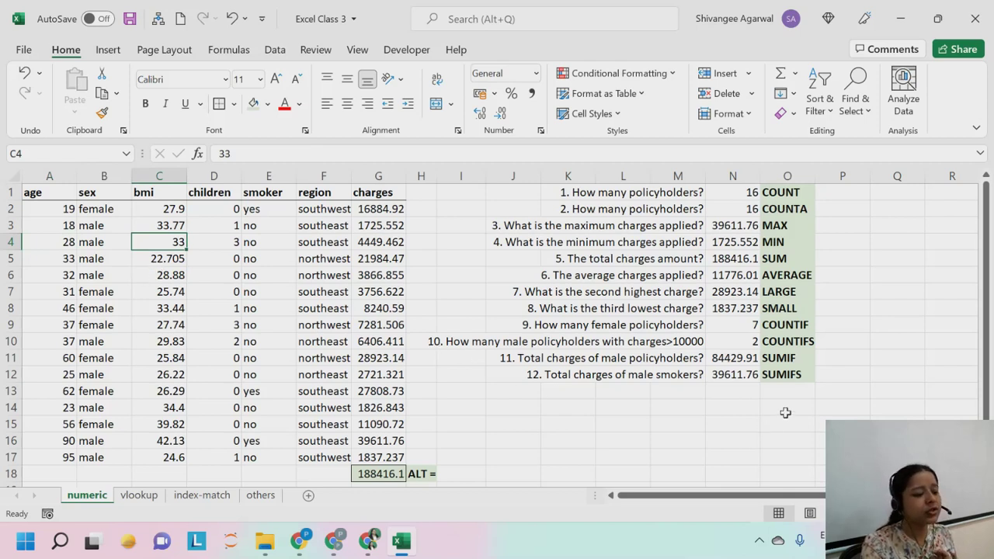
left_click(778, 391)
left_click(780, 407)
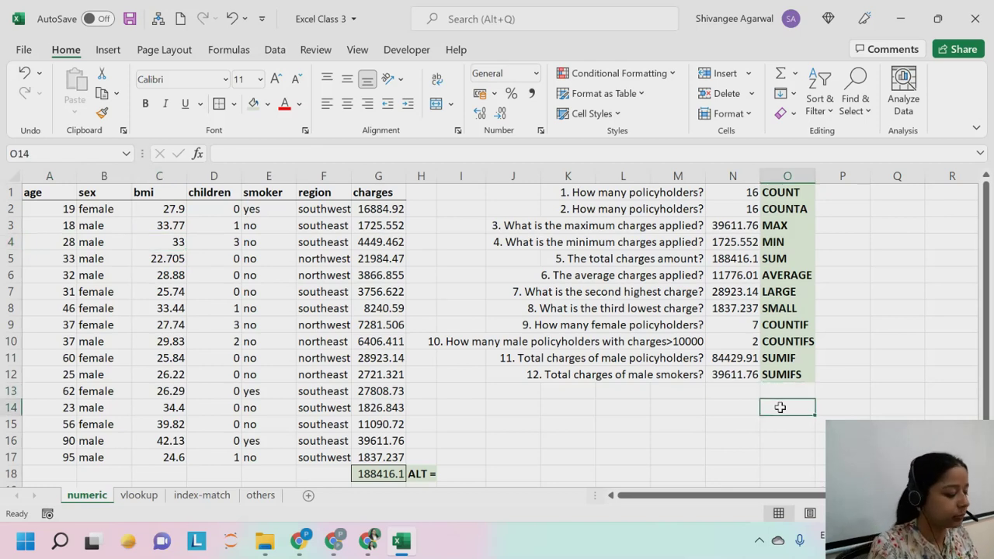
Enter the label SUMPRODUCT in O14 and autofit column O so it fits.
type("SUMPRODUC")
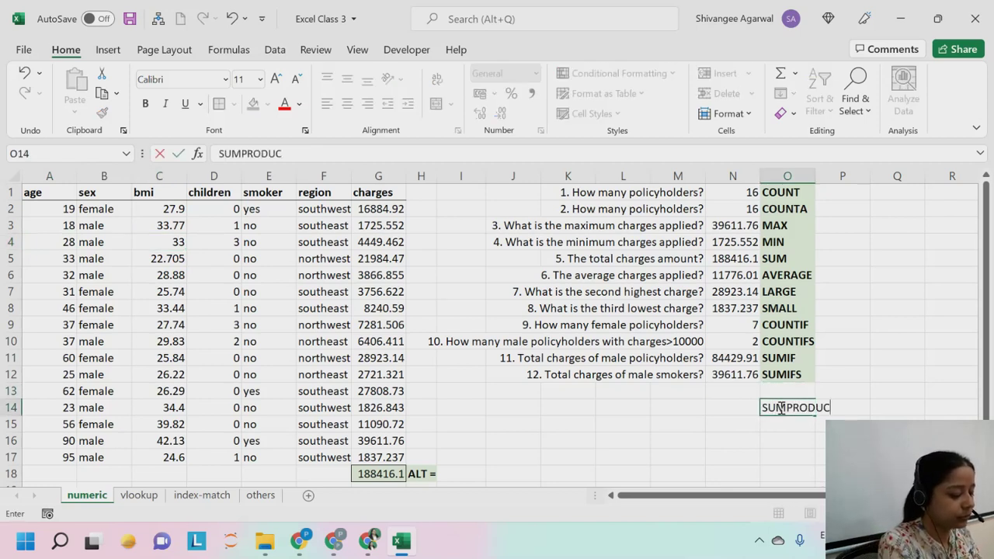
type("T")
key("Return")
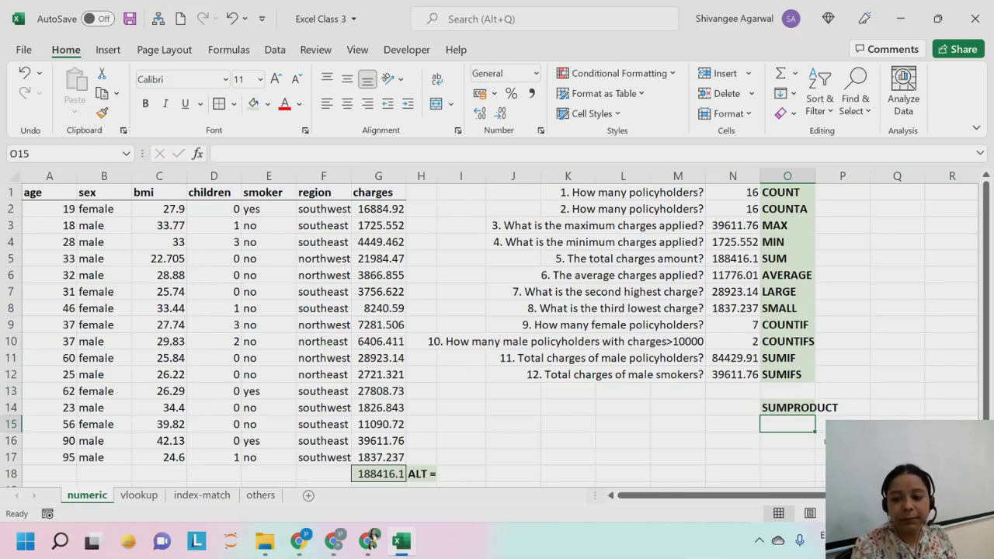
double_click(816, 173)
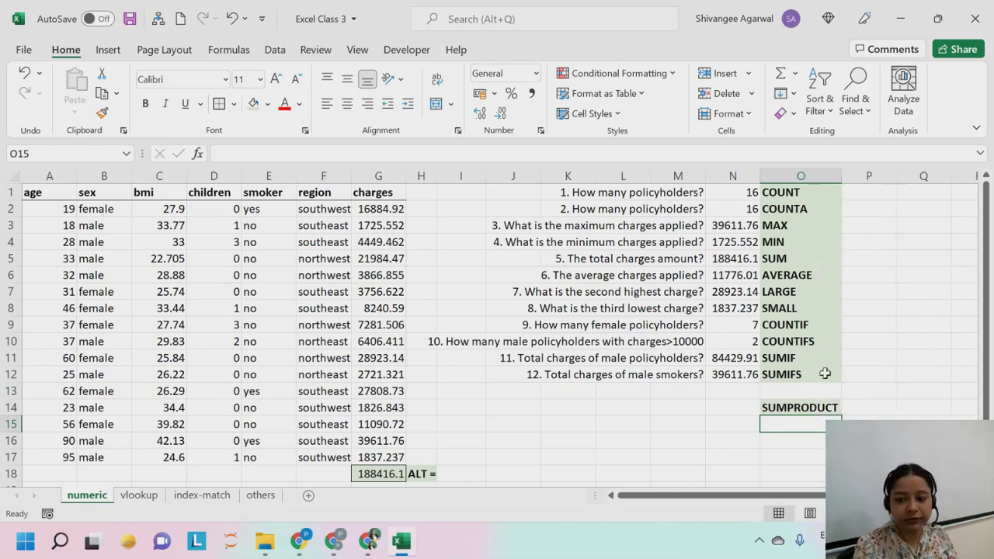
scroll(781, 381, "down", 1)
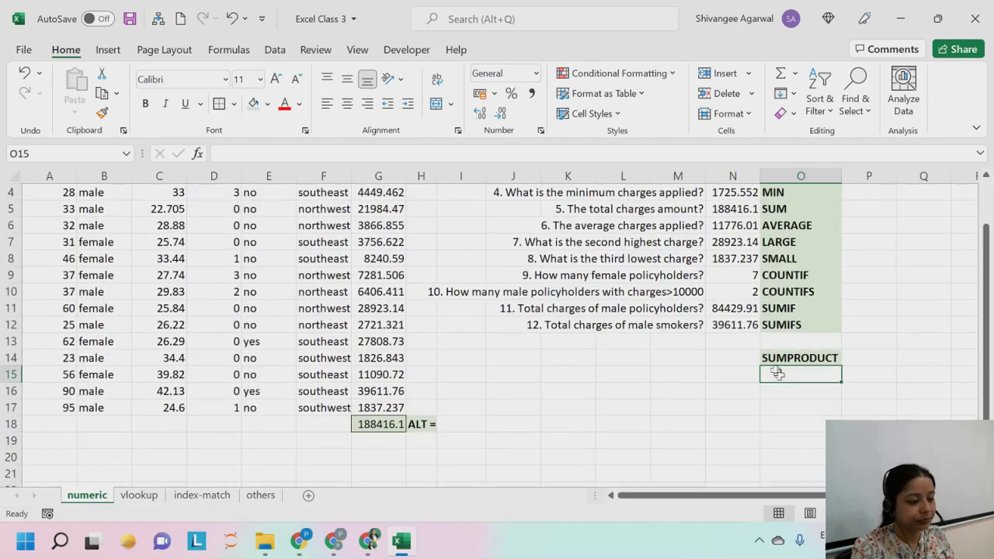
left_click(742, 351)
scroll(773, 344, "up", 1)
Enter =SUMPRODUCT(A2:A17,C2:C17) in N14, multiplying age by bmi to give 21187.36.
type("=SUM")
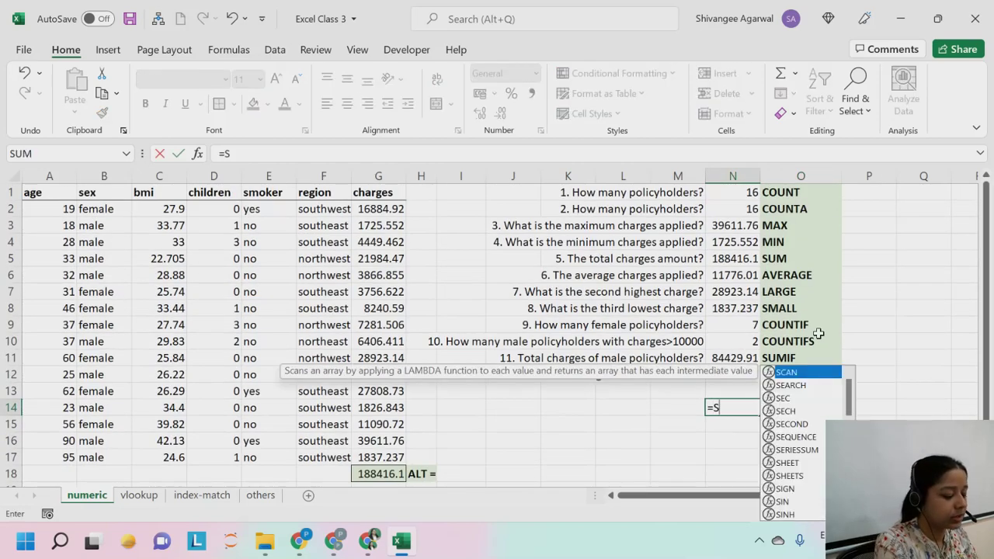
key("Down")
key("Down")
key("Down")
key("Tab")
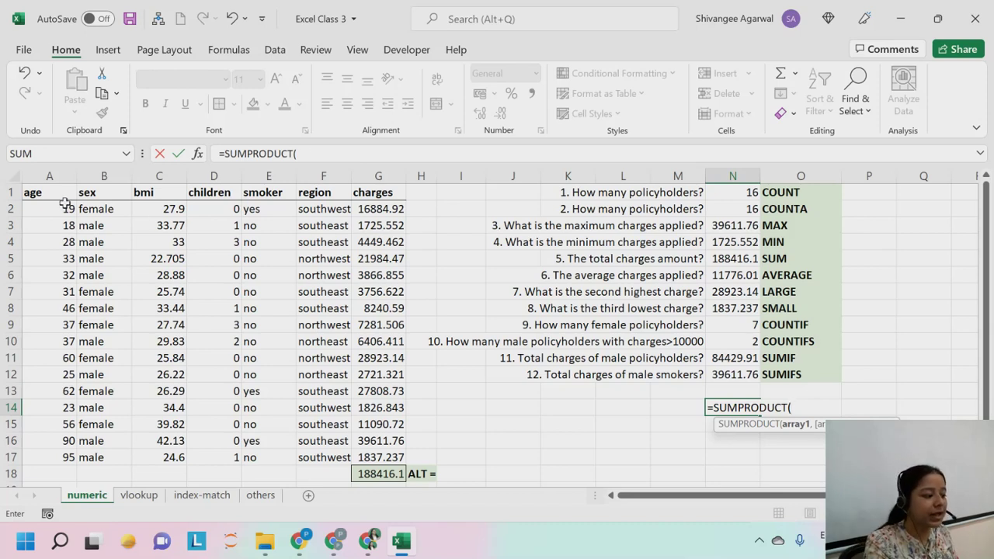
left_click_drag(66, 209, 53, 458)
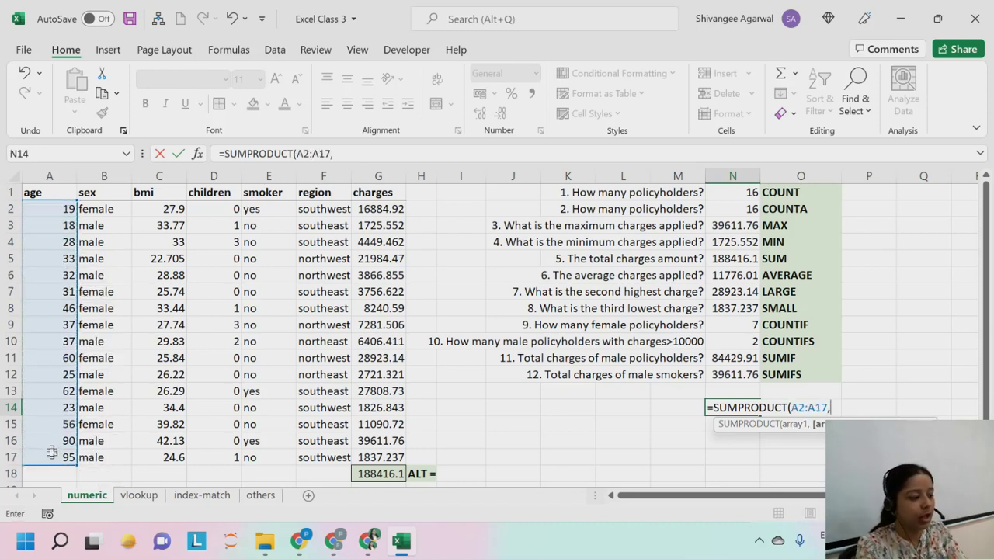
type(",")
left_click_drag(159, 207, 137, 456)
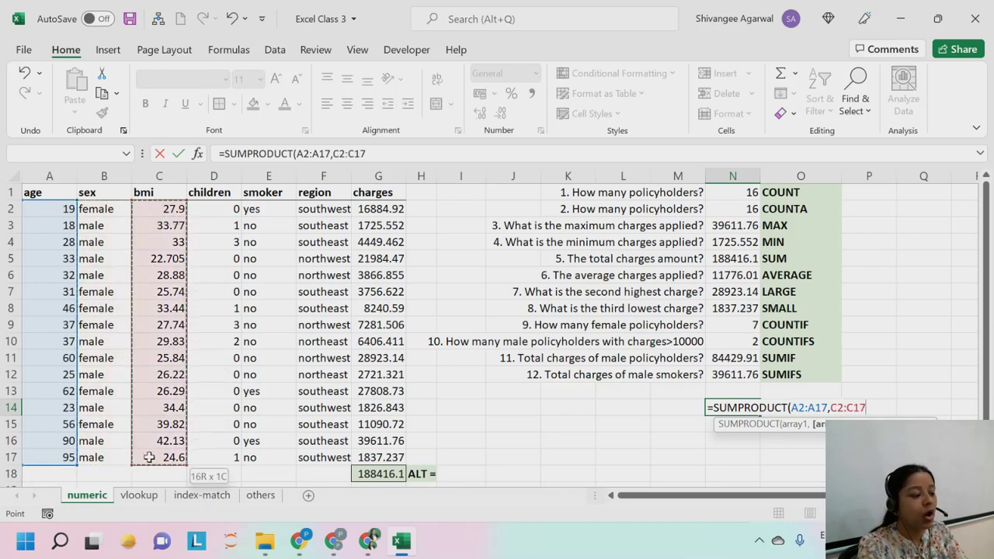
left_click(144, 459)
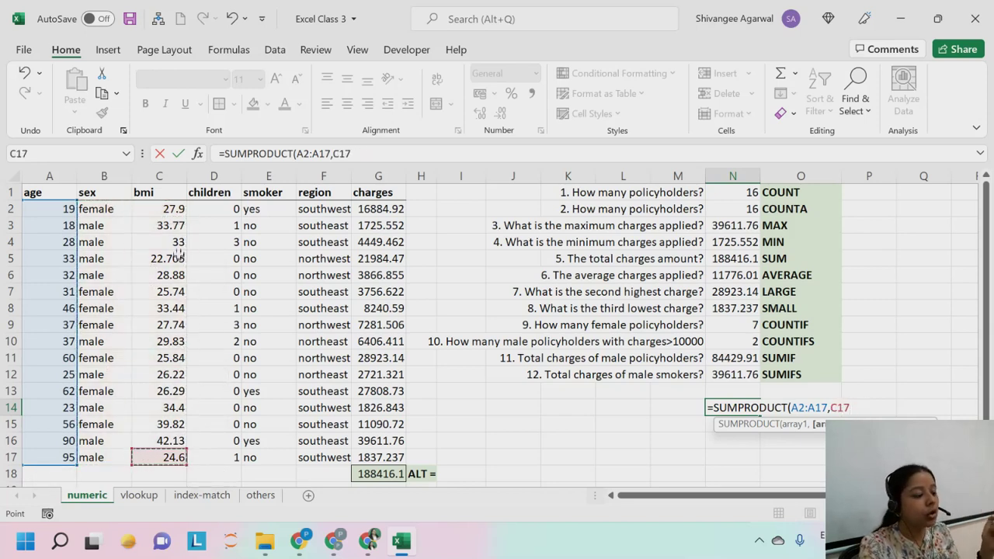
left_click_drag(170, 208, 149, 464)
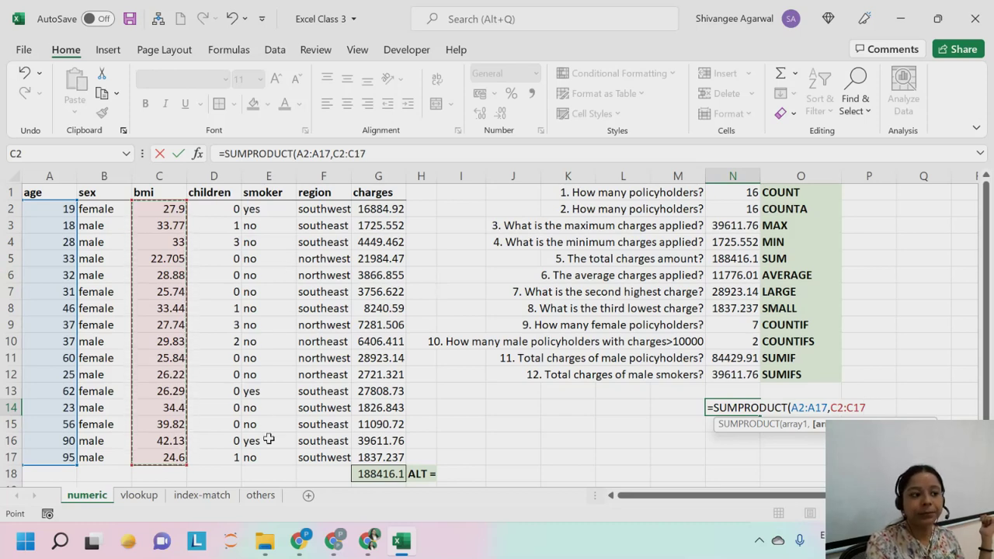
type(")")
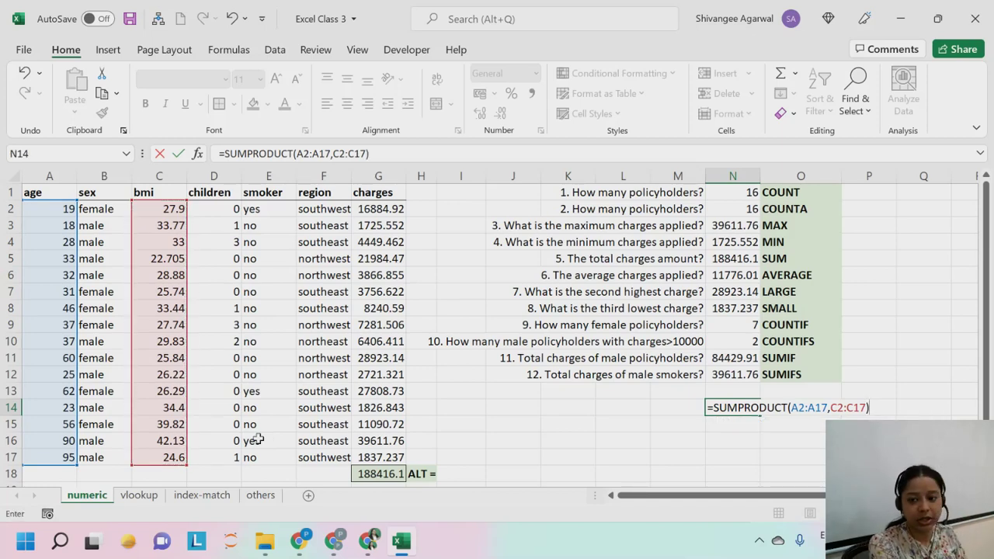
key("Return")
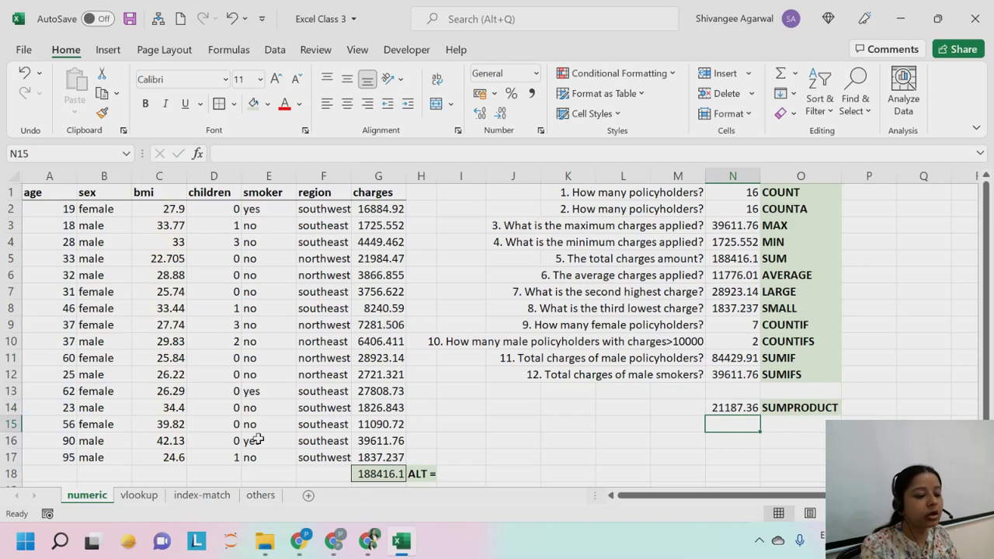
left_click(730, 411)
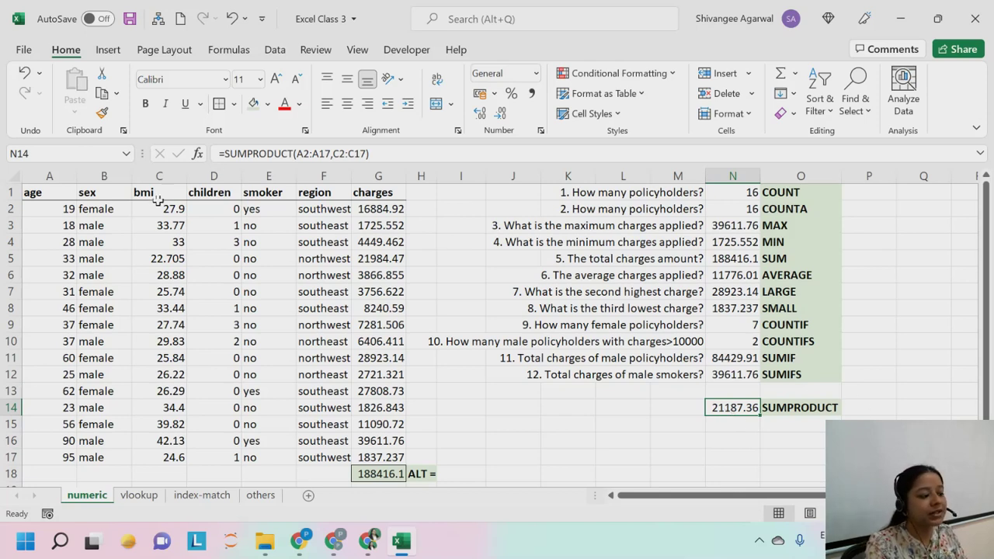
left_click_drag(159, 207, 146, 452)
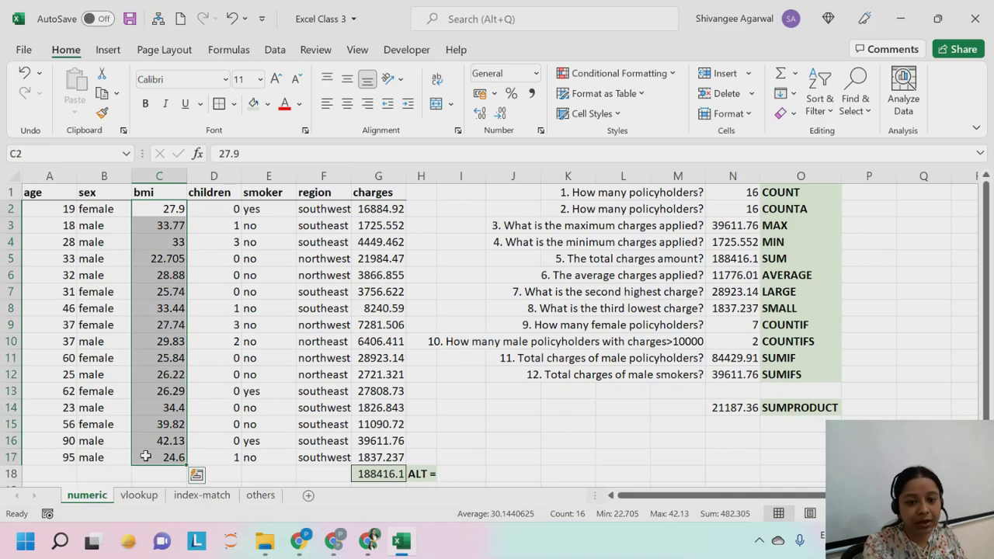
left_click_drag(43, 208, 23, 467)
left_click(74, 211)
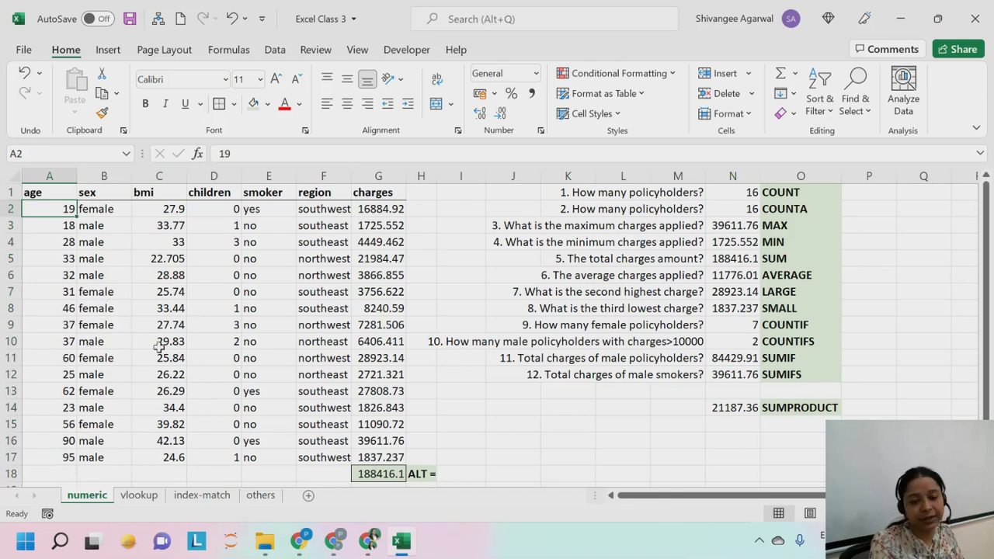
double_click(757, 408)
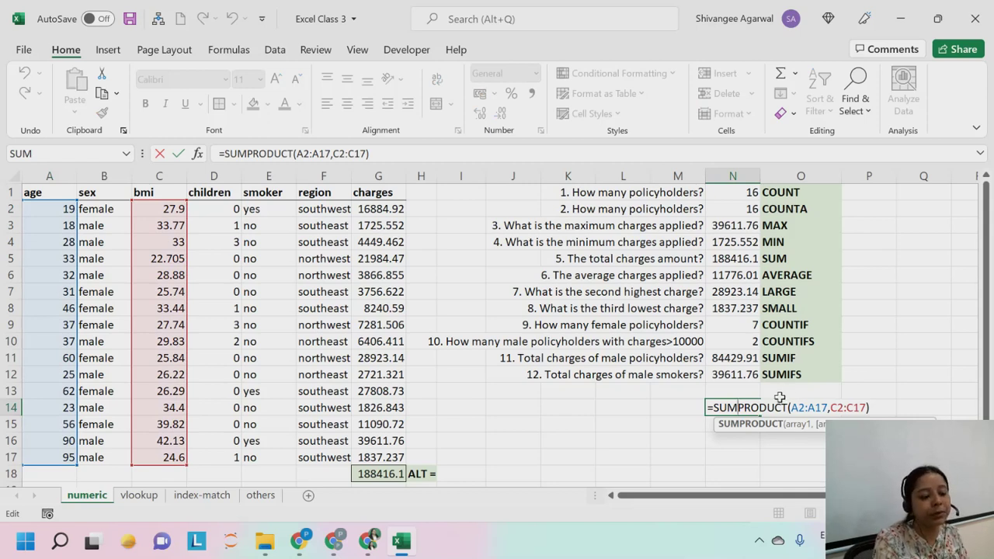
left_click(893, 410)
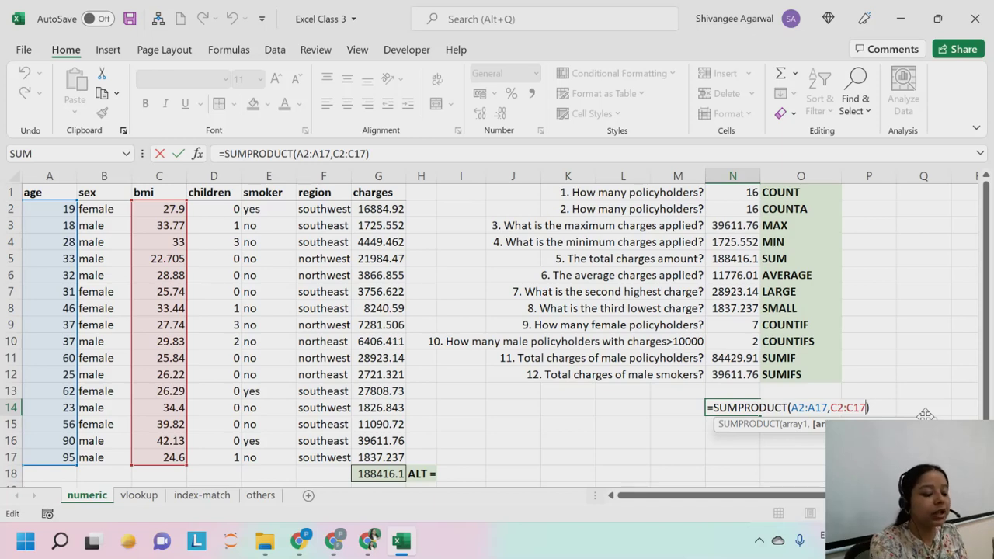
key("Return")
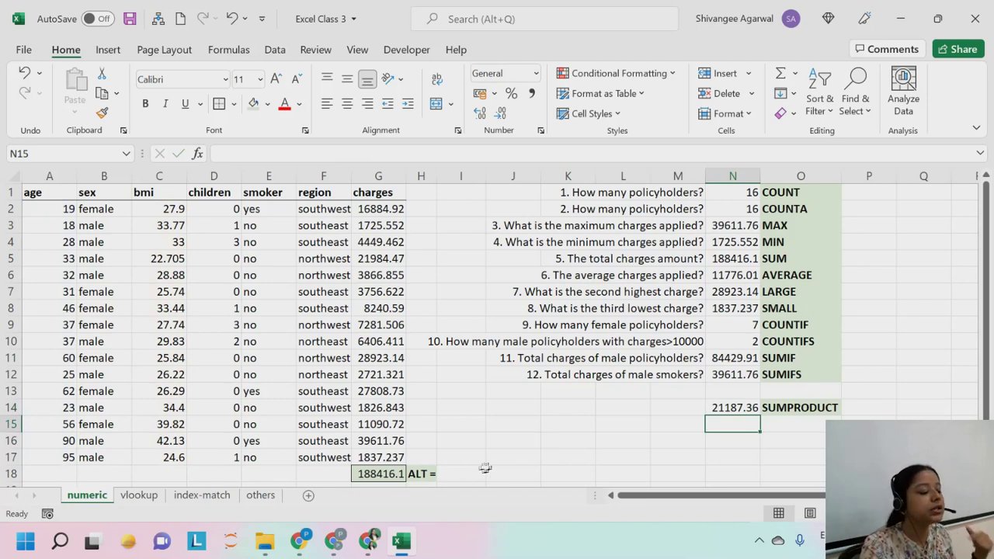
left_click(162, 501)
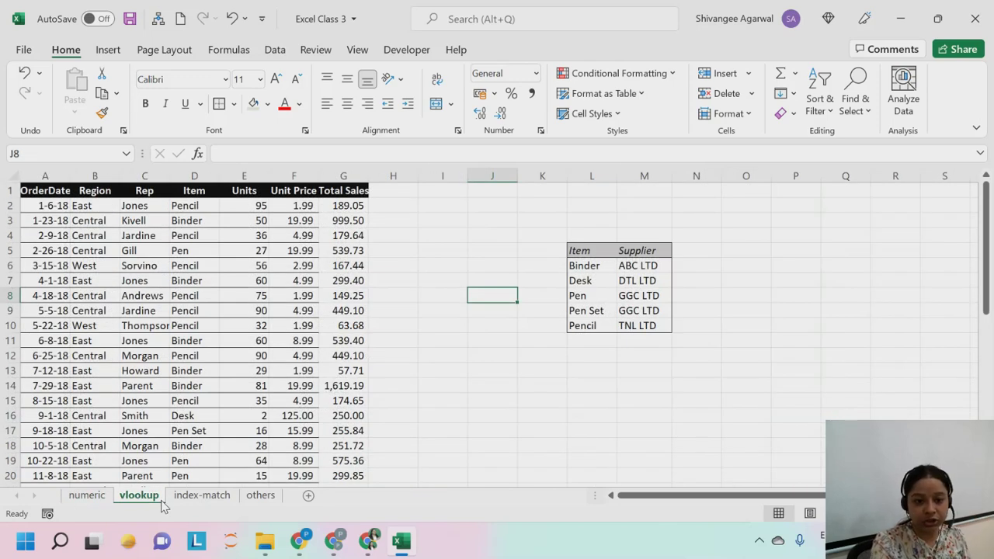
left_click(196, 503)
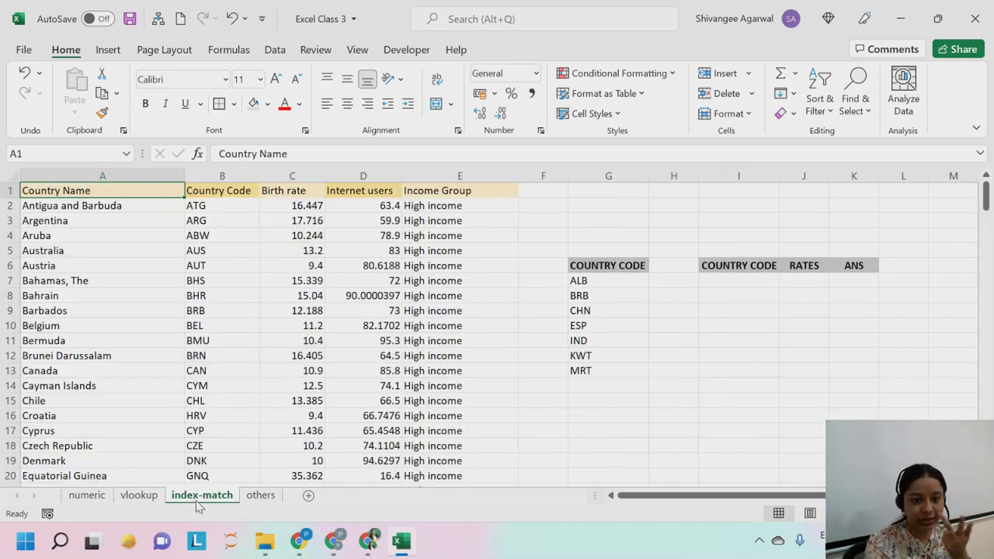
left_click(256, 501)
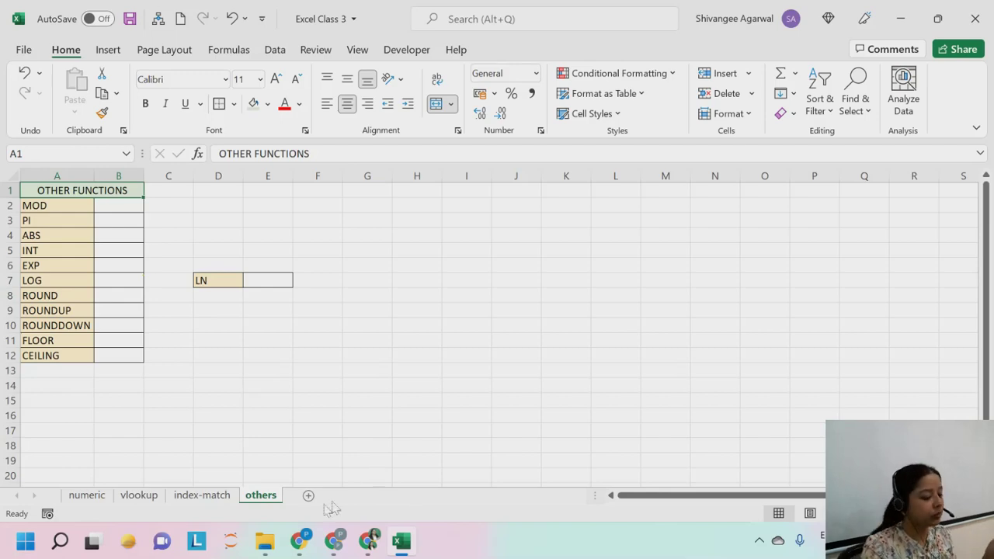
left_click(86, 497)
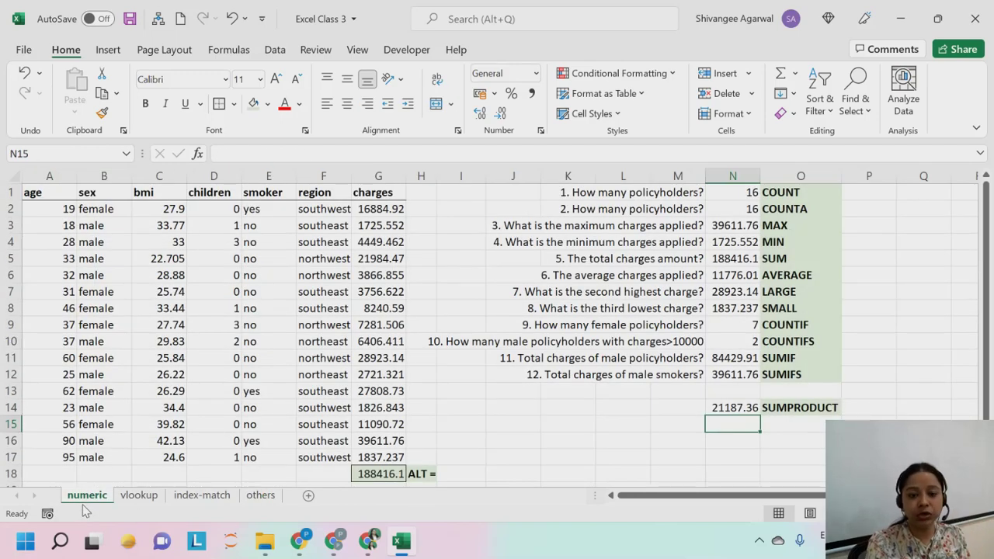